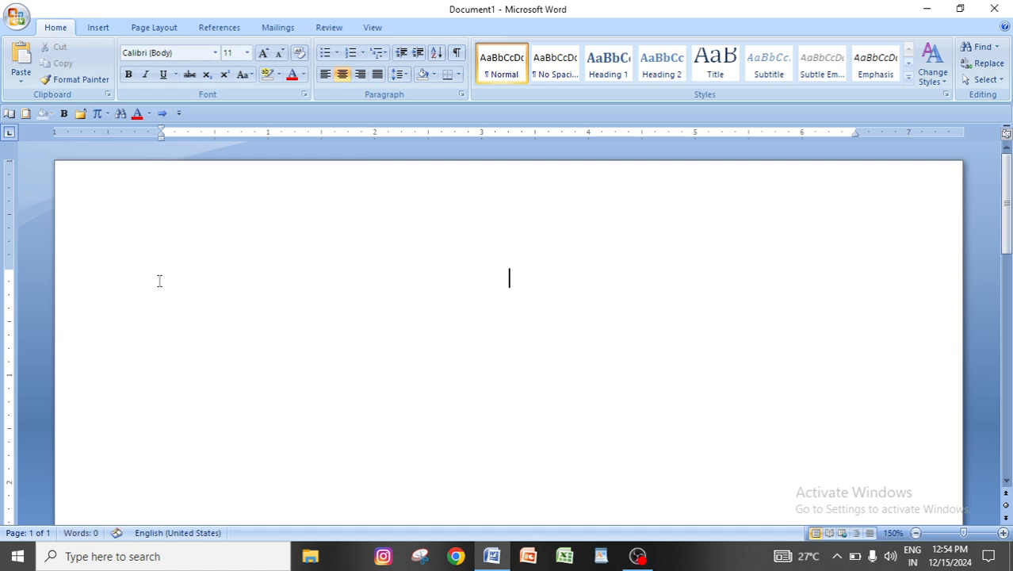
Step: Left-align the empty first paragraph
key("ctrl+l")
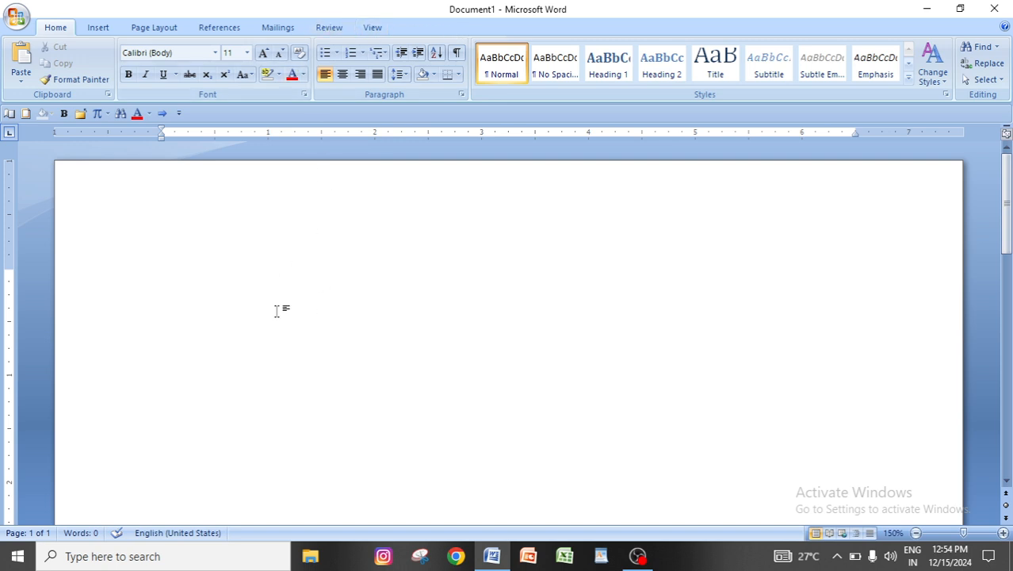
left_click(99, 30)
left_click(122, 59)
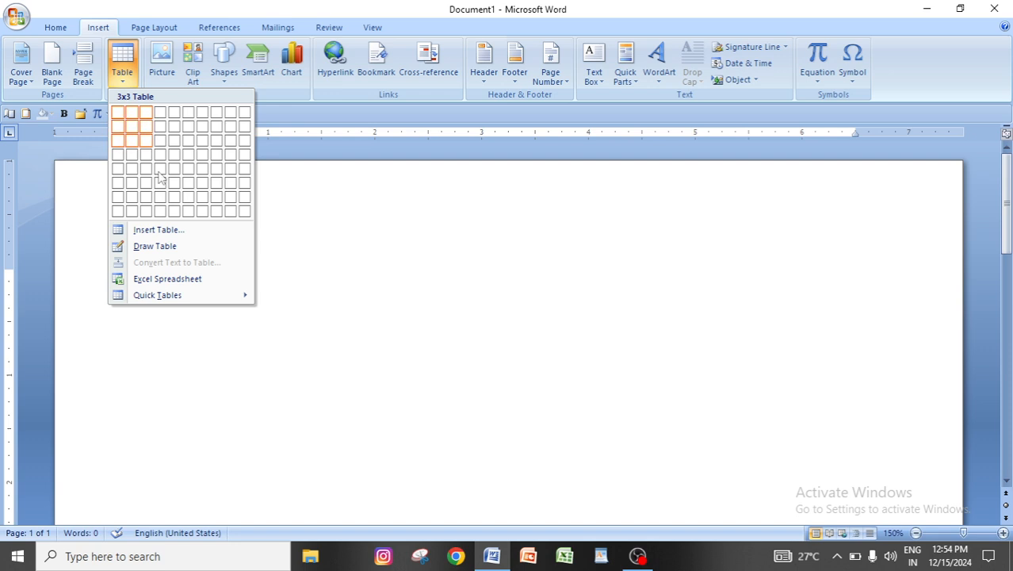
left_click(228, 213)
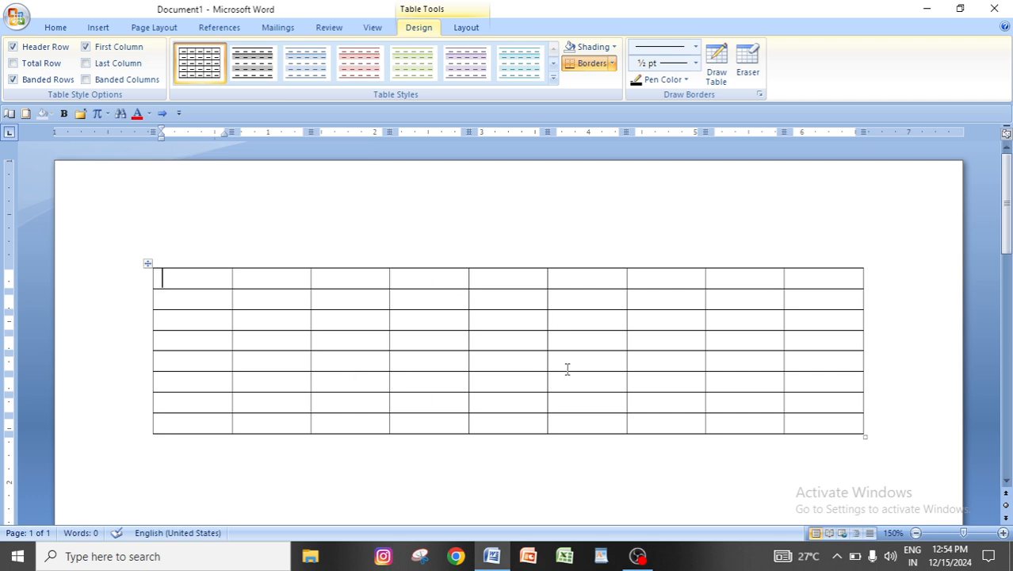
key("ctrl+z")
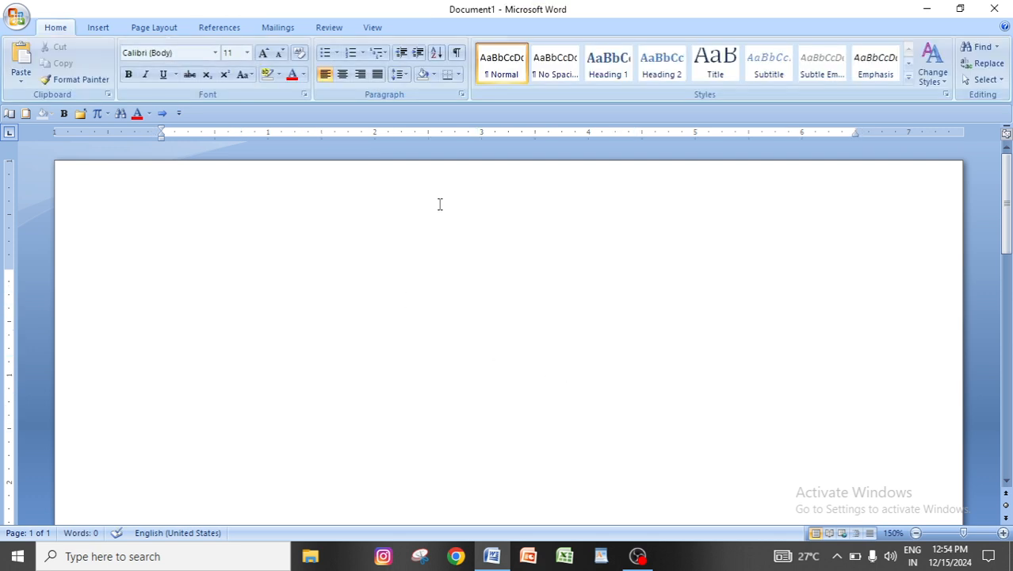
Step: Insert a table with nine columns and eight rows, view its design and layout tools, and undo the insertion
left_click(87, 29)
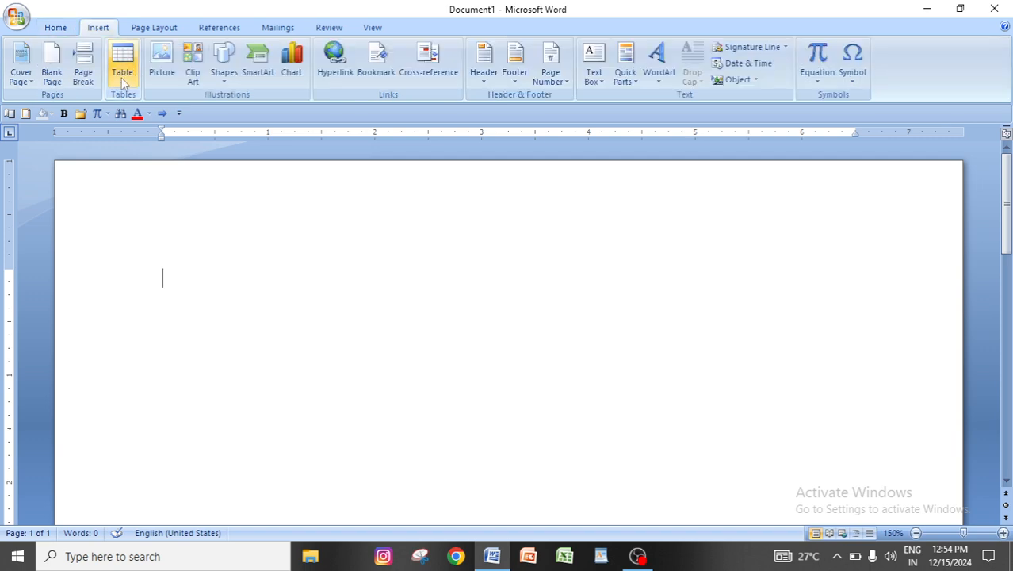
left_click(122, 67)
left_click(232, 214)
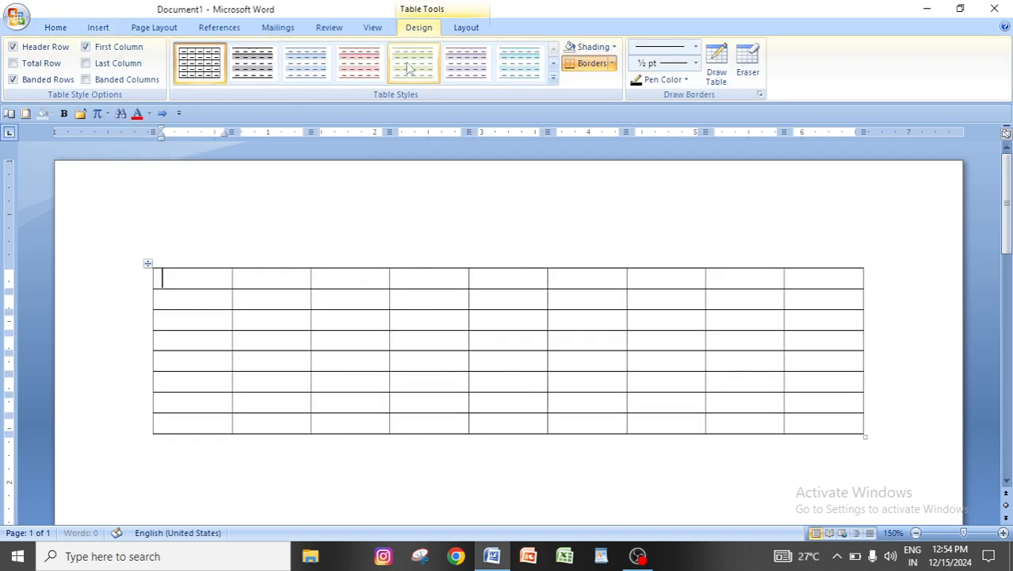
left_click(459, 28)
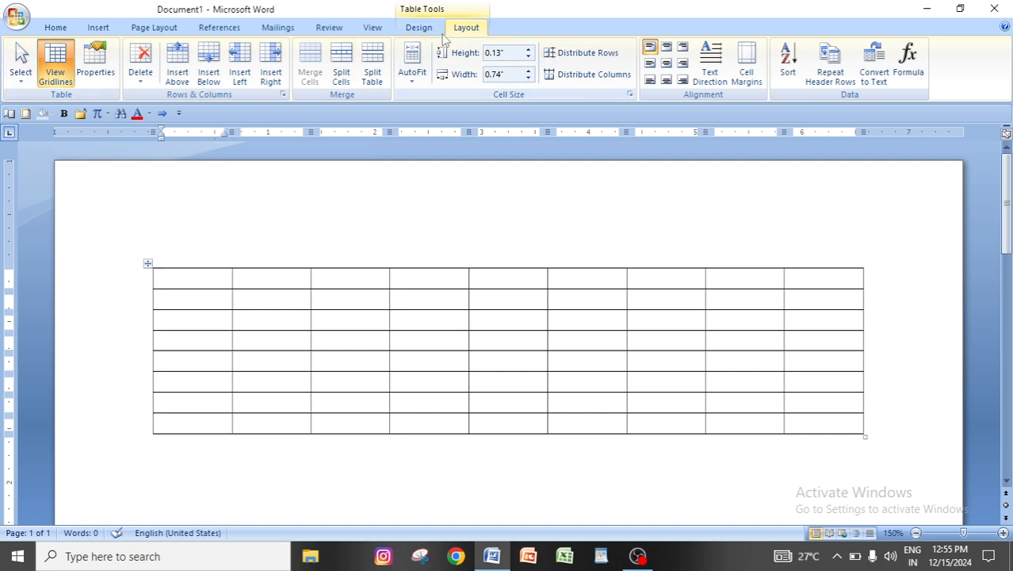
left_click(419, 27)
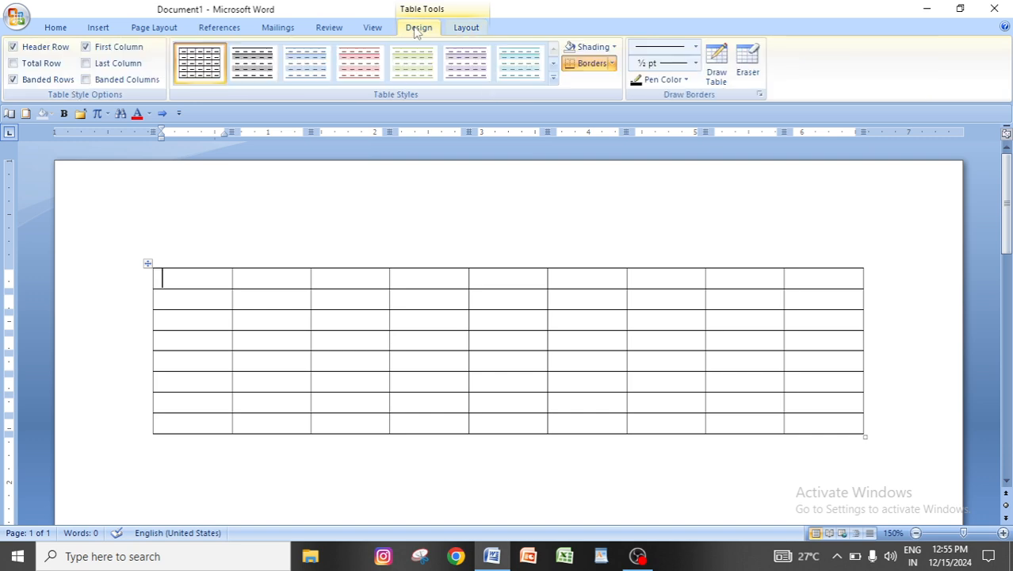
left_click(464, 30)
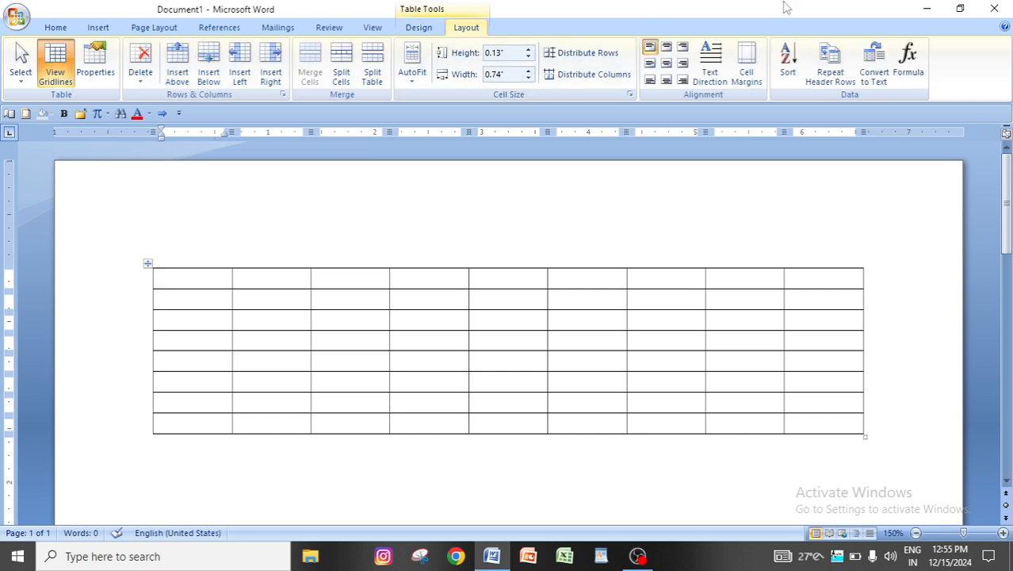
key("ctrl+z")
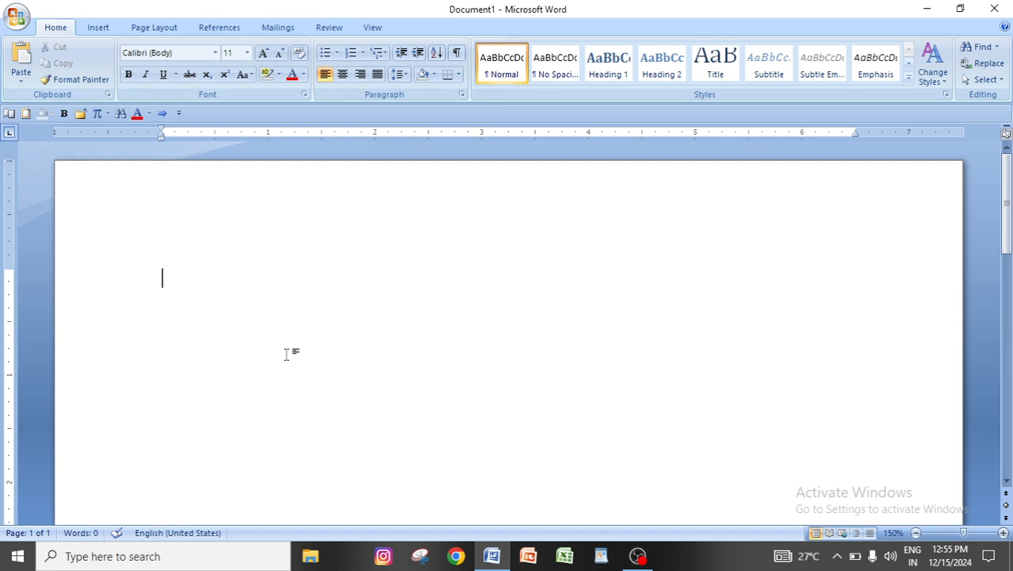
Step: Paste the copied student marks table into the blank document
key("ctrl+v")
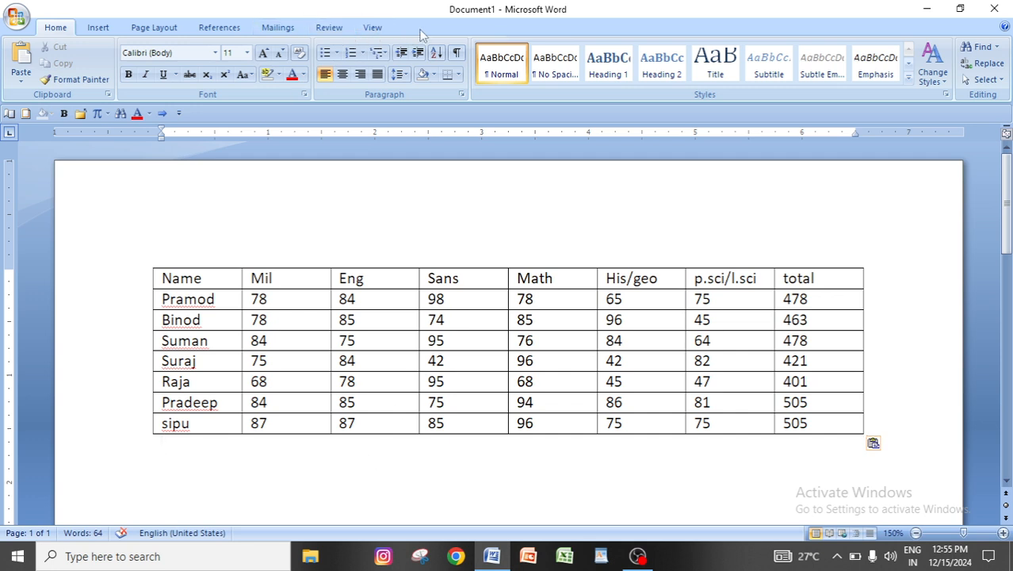
left_click(382, 363)
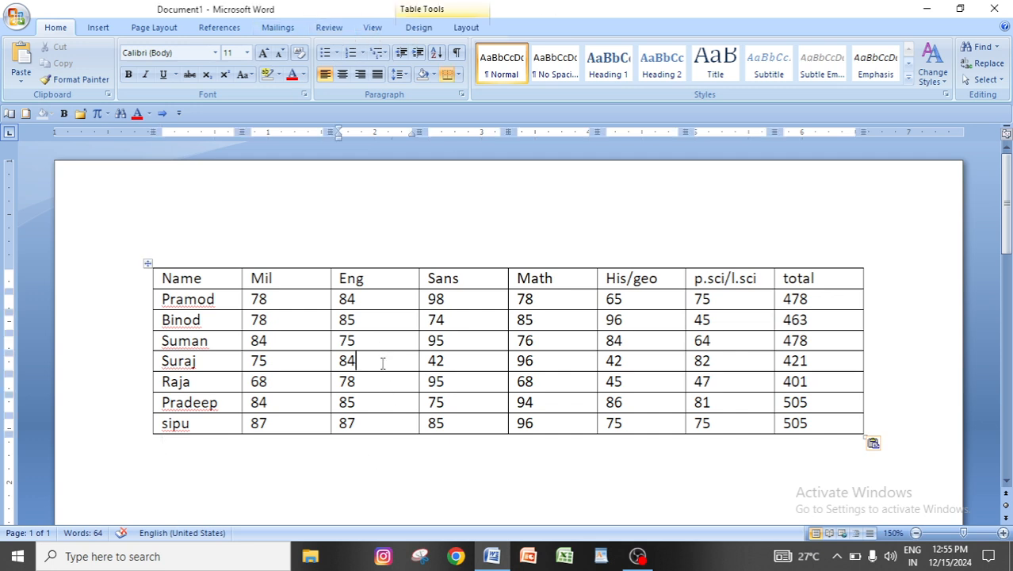
left_click(399, 459)
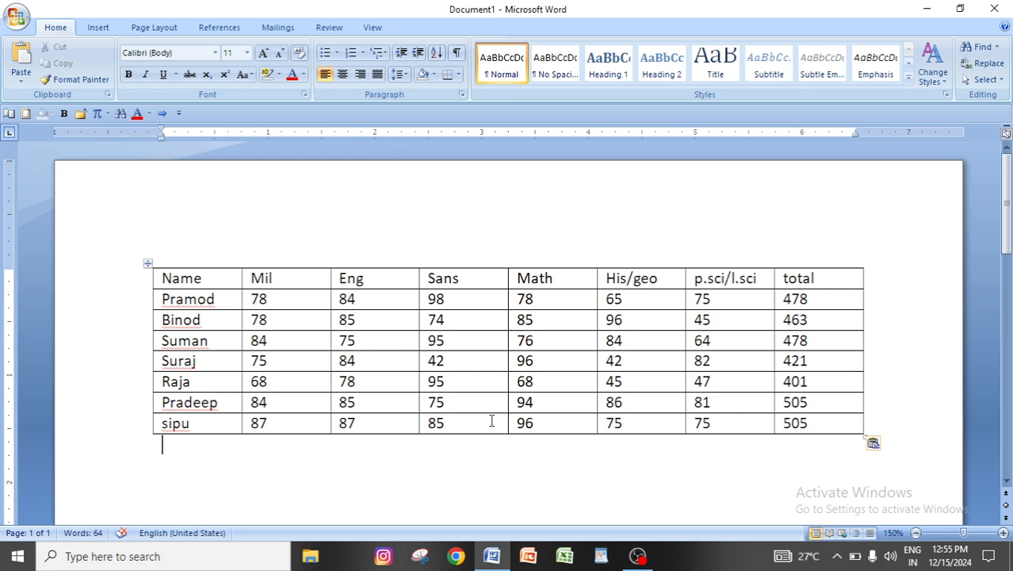
Step: Examine the design and layout tools and the table styles available for the marks table
left_click(232, 356)
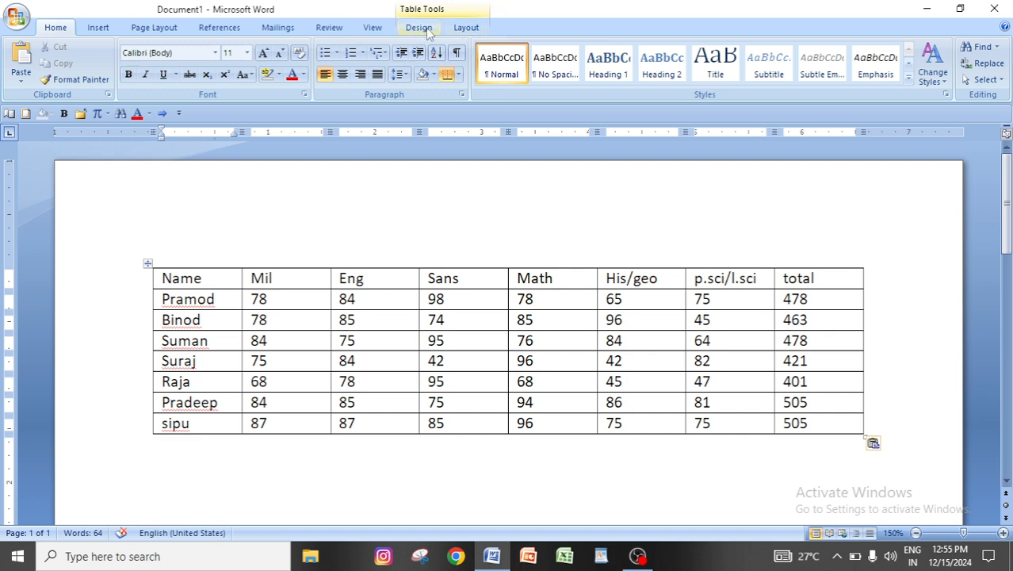
left_click(418, 28)
left_click(466, 27)
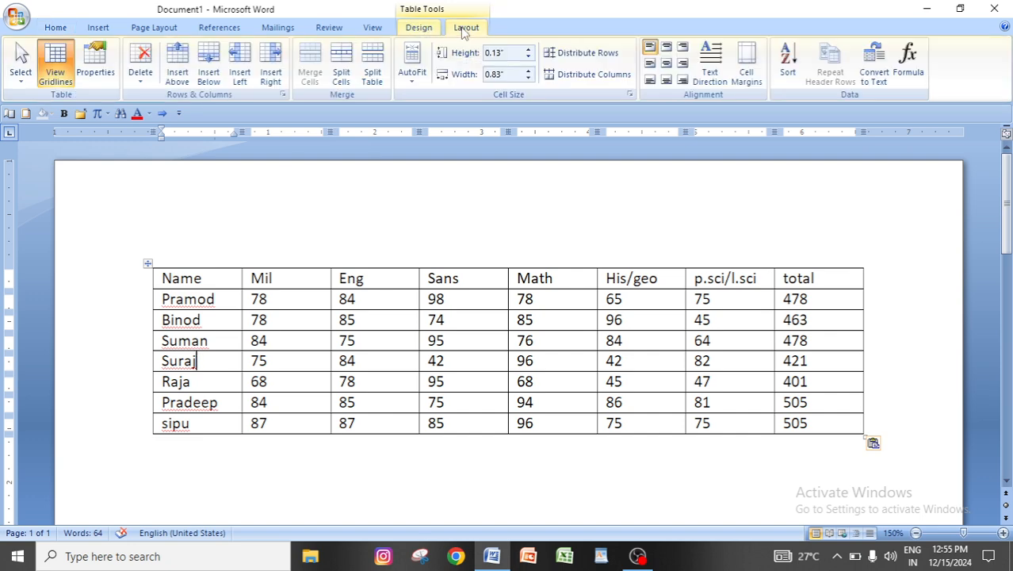
left_click(420, 27)
left_click(414, 356)
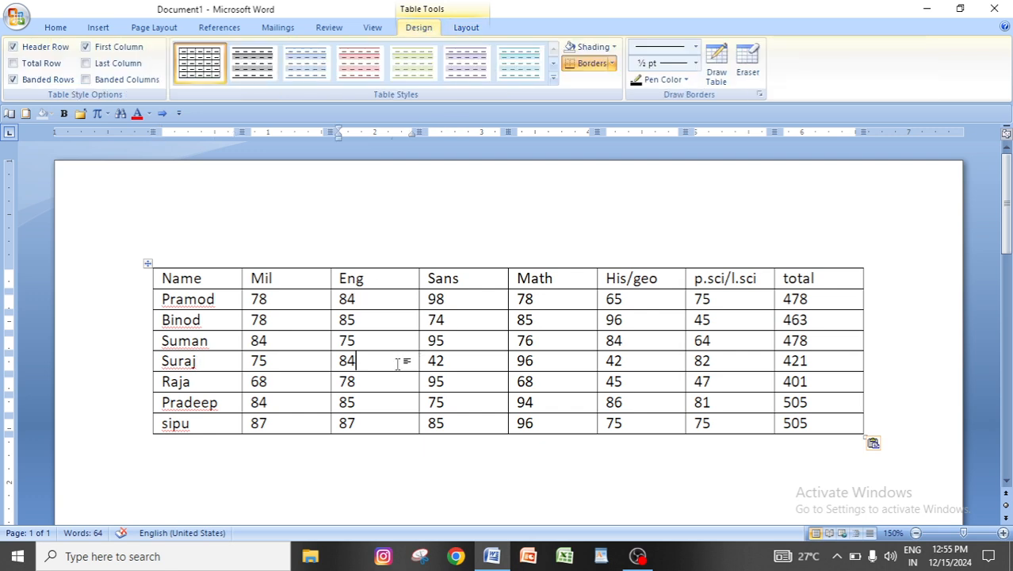
left_click(216, 327)
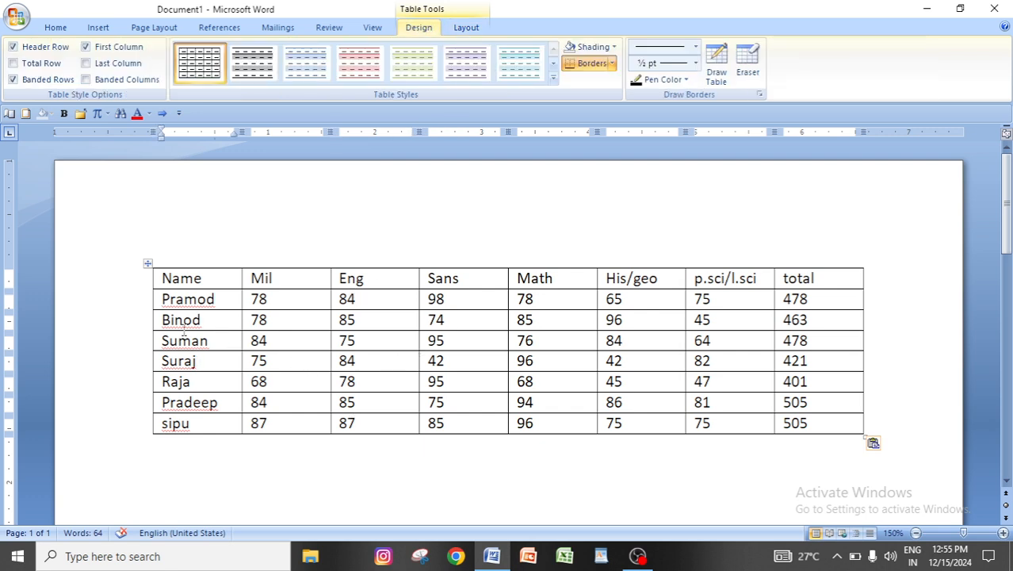
left_click(148, 264)
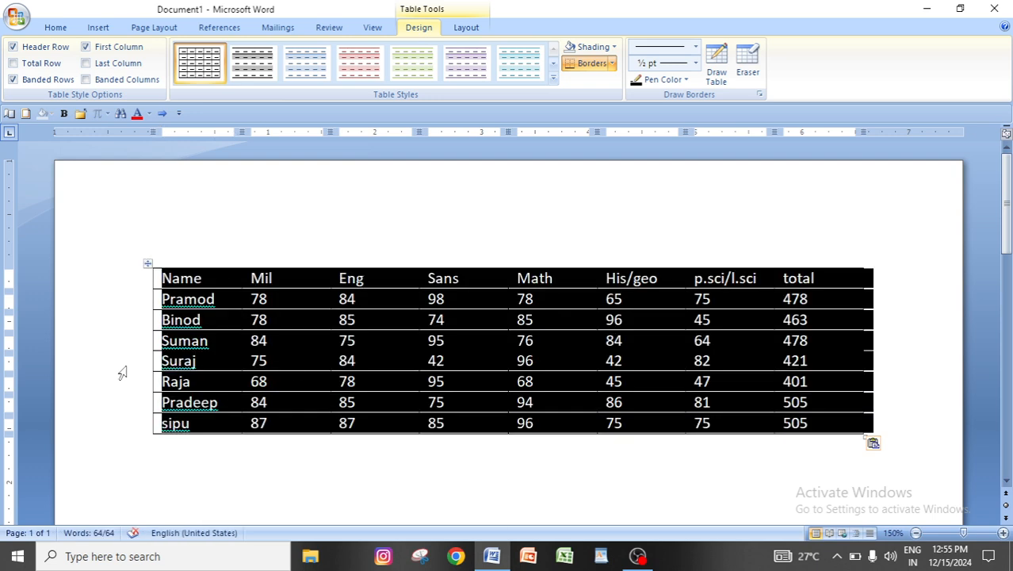
left_click(663, 484)
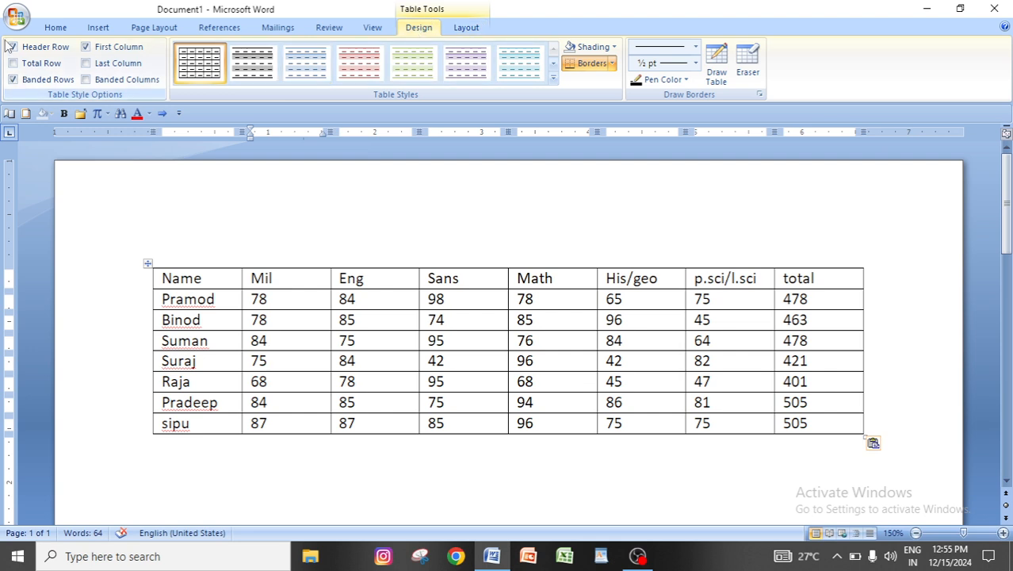
left_click(340, 341)
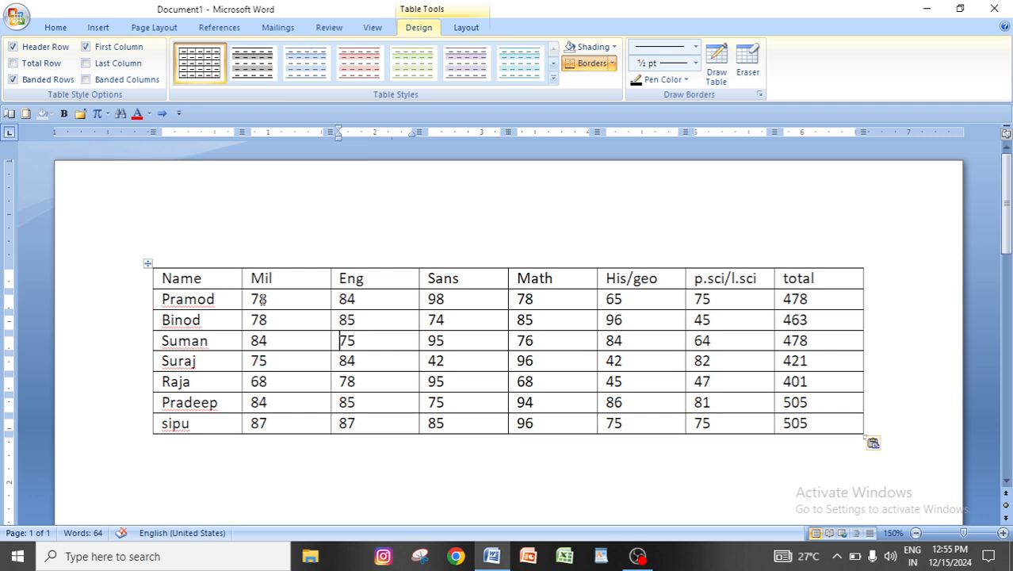
left_click(553, 80)
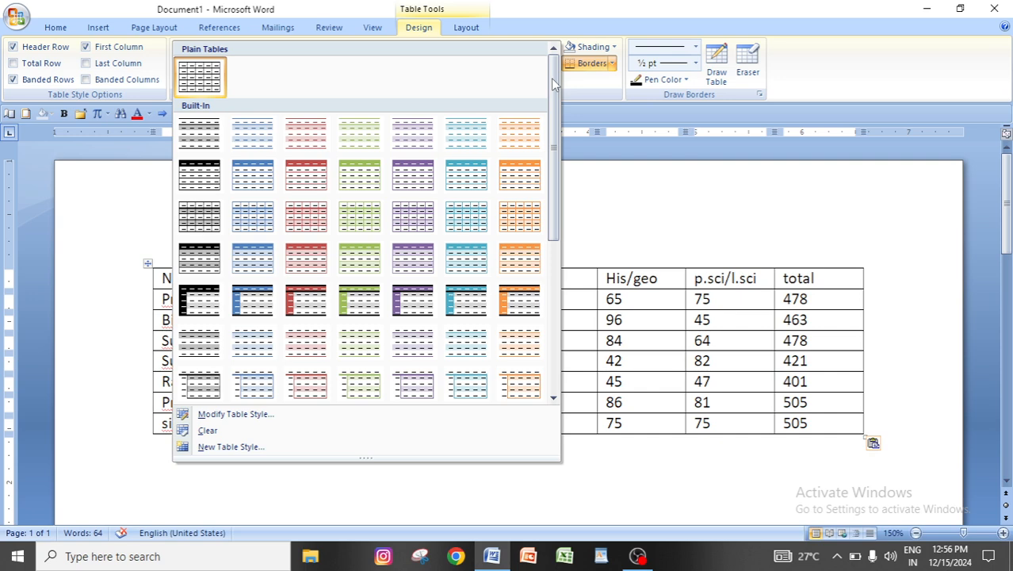
key("Escape")
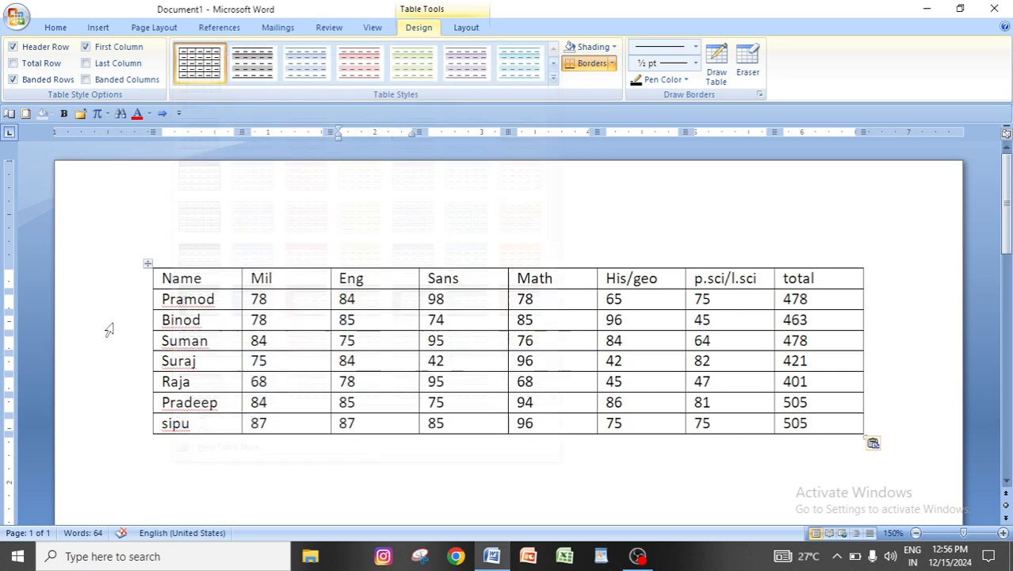
Step: Select the header row and apply the built-in style with a solid black header and plain white rows to the marks table
left_click_drag(163, 279, 832, 290)
left_click(832, 280)
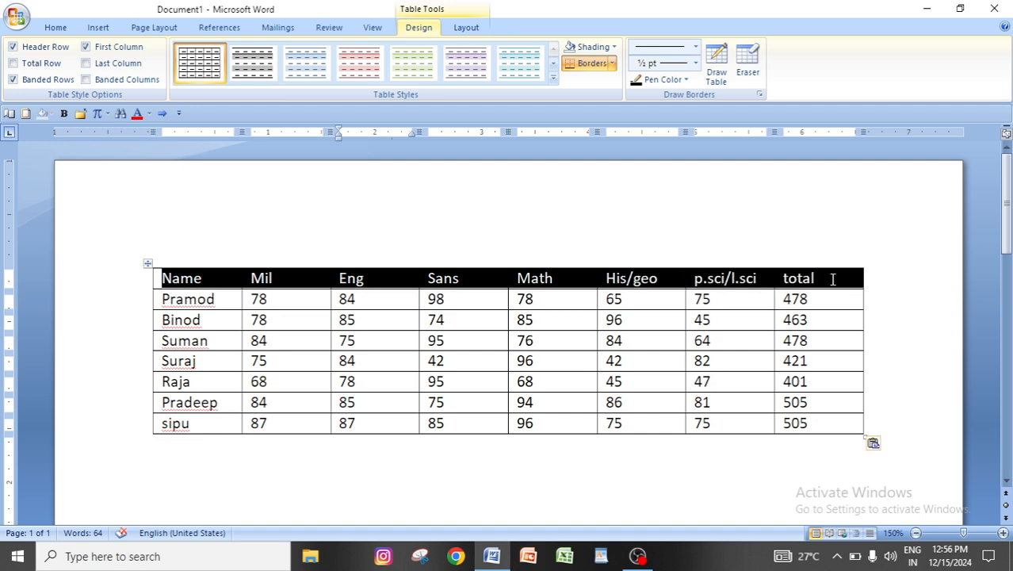
left_click(552, 76)
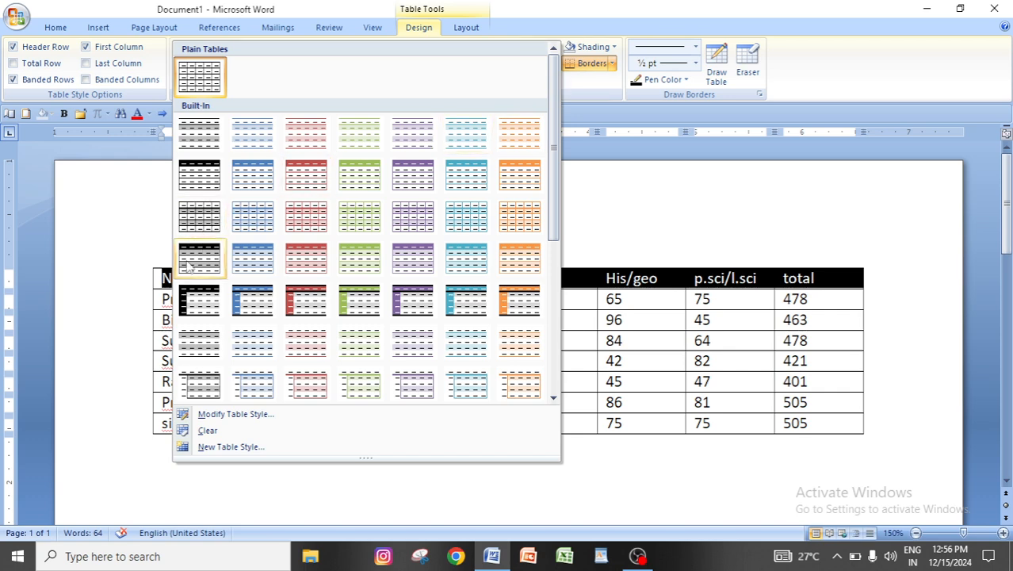
left_click(199, 174)
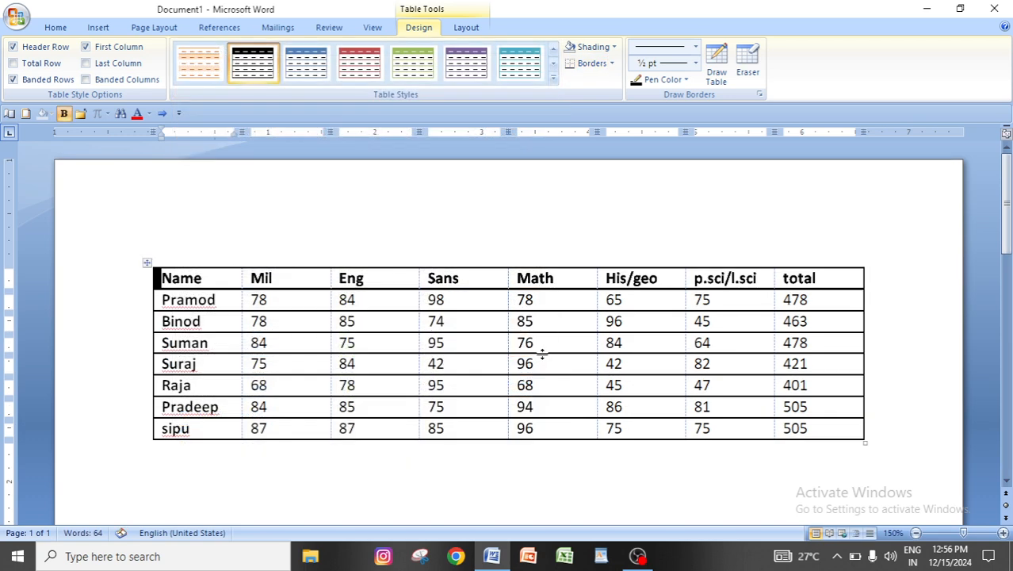
left_click(546, 341)
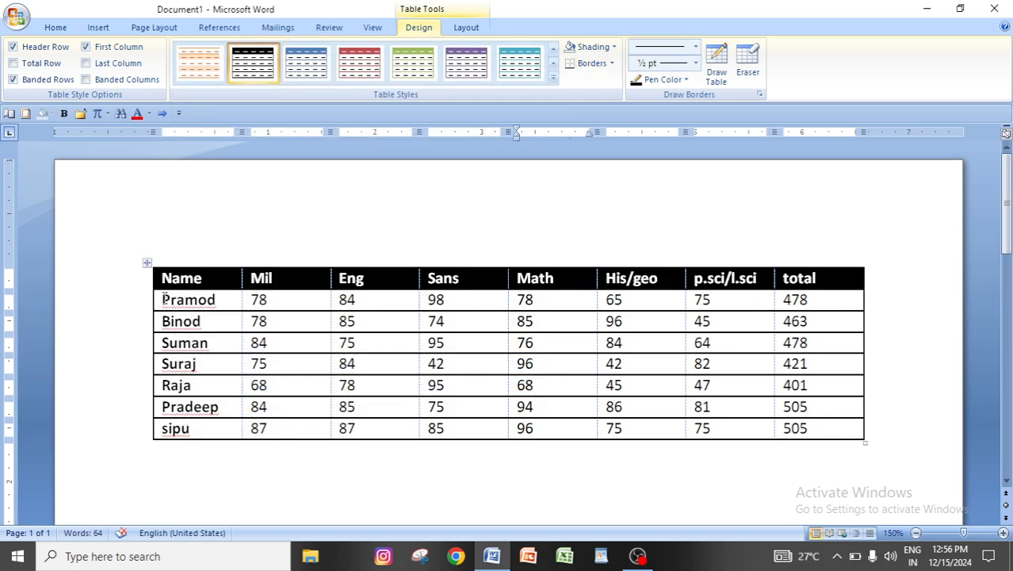
Step: Select the names in the first column and apply the blue Medium Shading 2 style to the marks table
left_click_drag(164, 300, 201, 427)
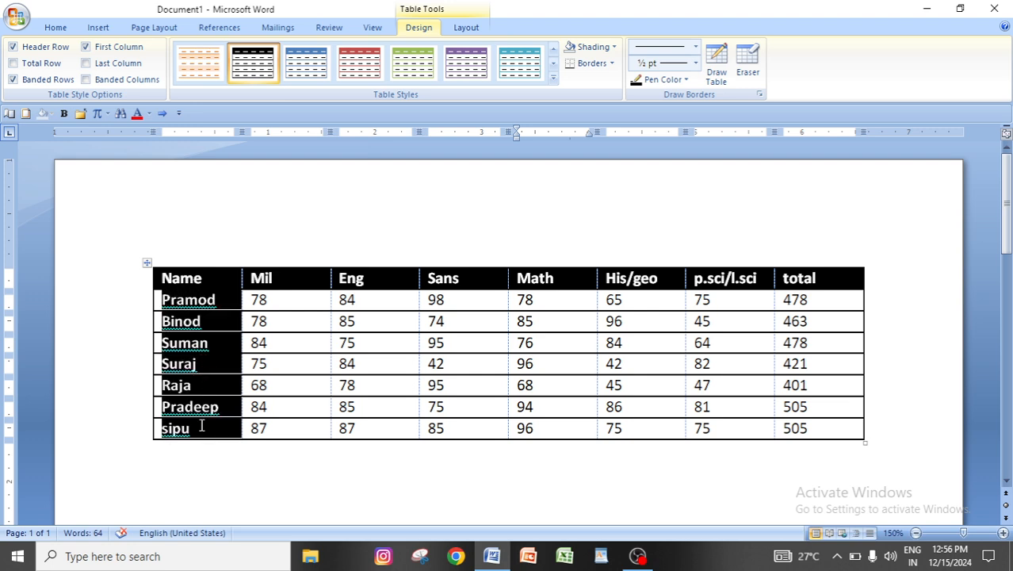
left_click(554, 78)
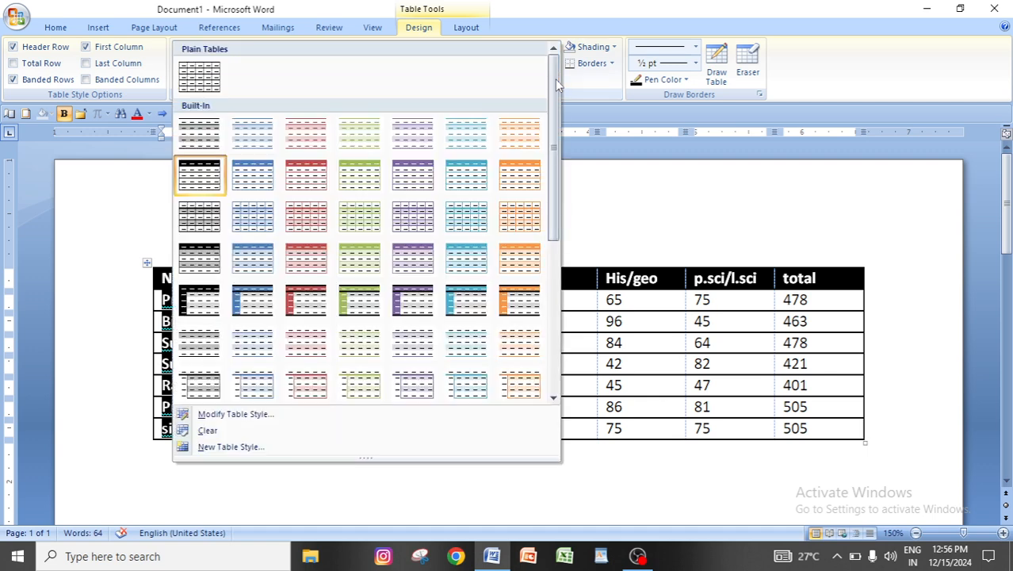
left_click(252, 299)
left_click(389, 350)
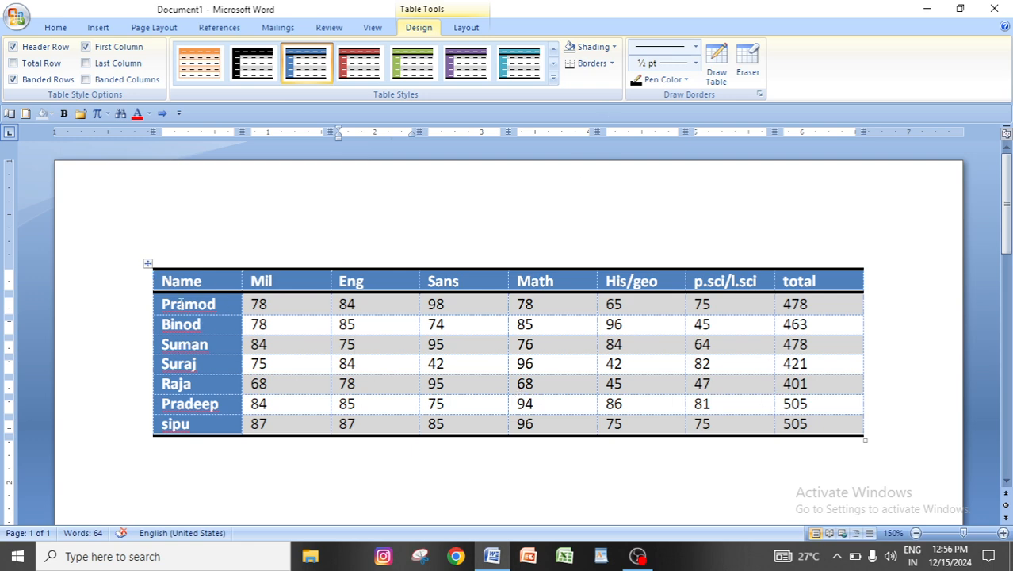
Step: Select the whole marks table, try the Medium Shading 2 - Accent 5 style, and apply the black Medium Shading 2 style
left_click(148, 263)
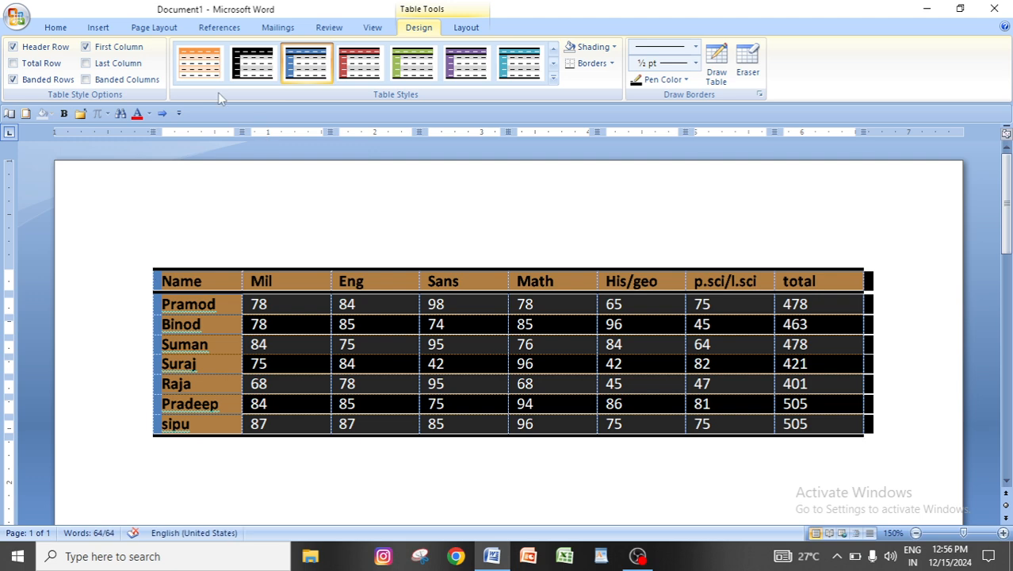
left_click(522, 67)
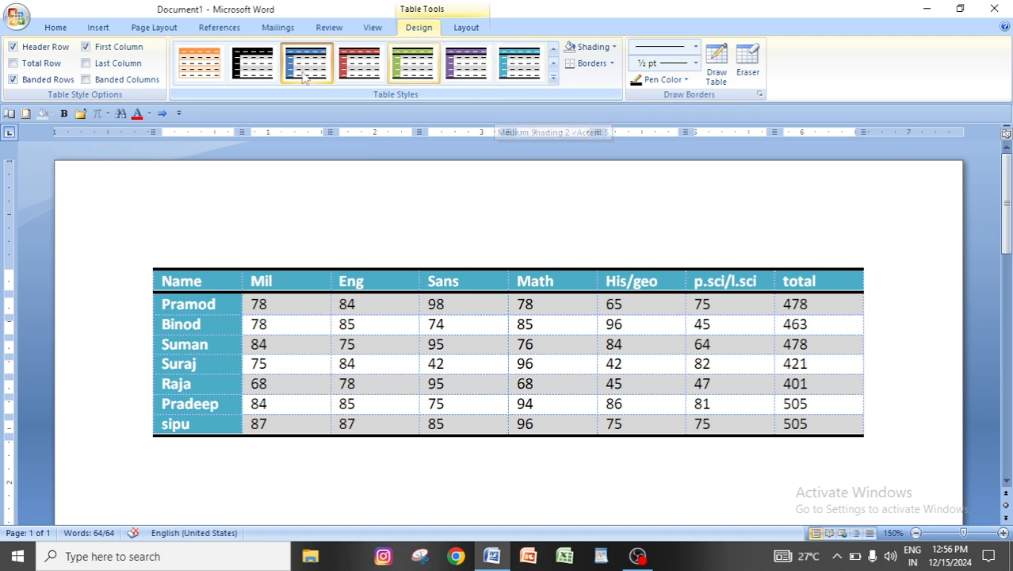
left_click(252, 73)
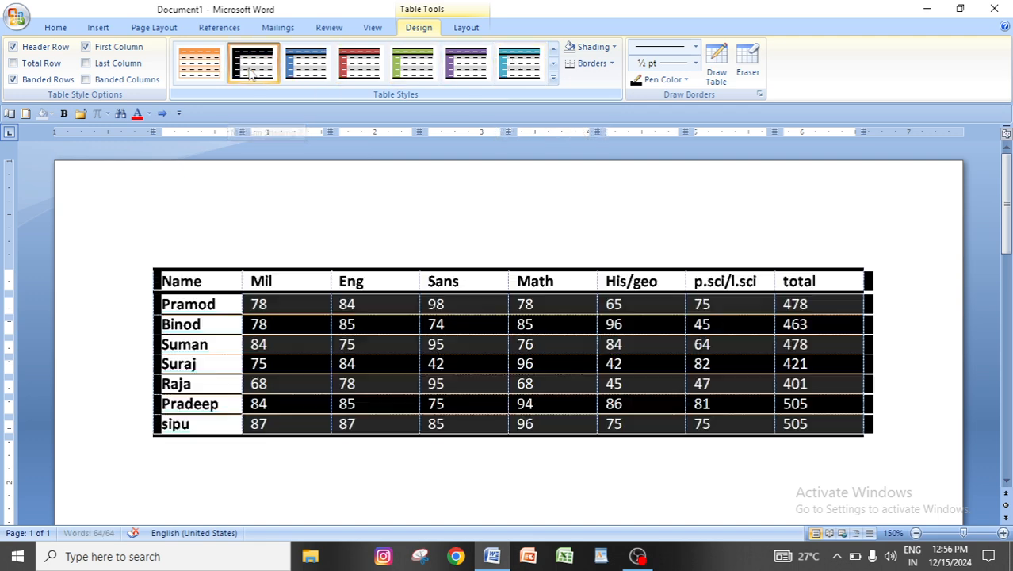
left_click(423, 361)
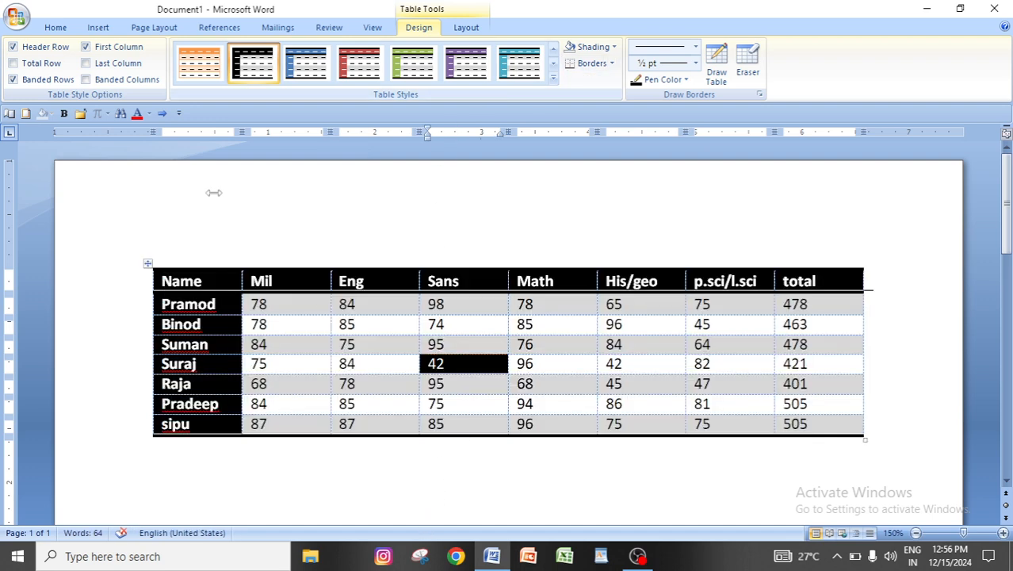
left_click(489, 448)
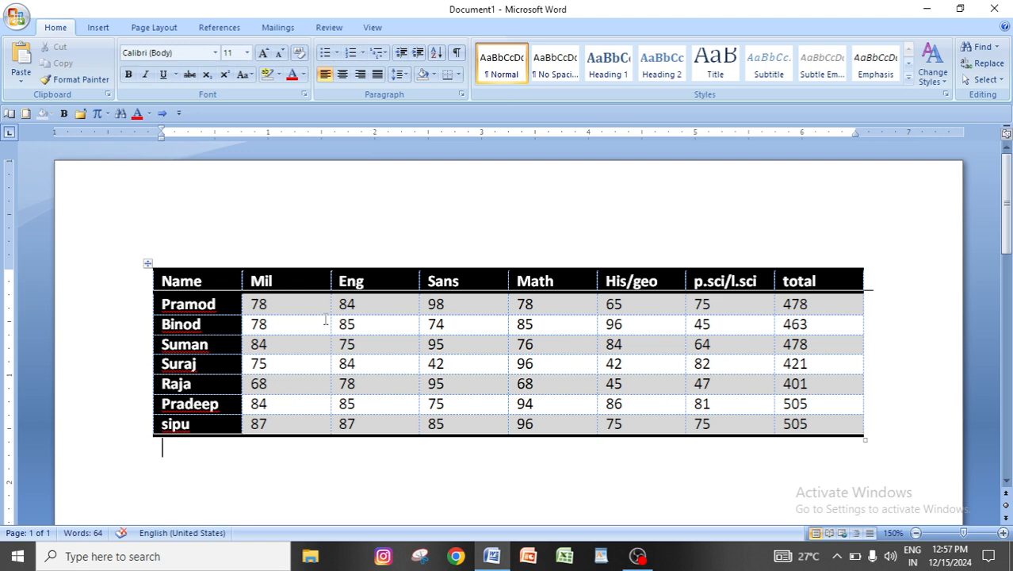
Step: Turn the Header Row option of the marks table off and back on
left_click(356, 344)
left_click(420, 27)
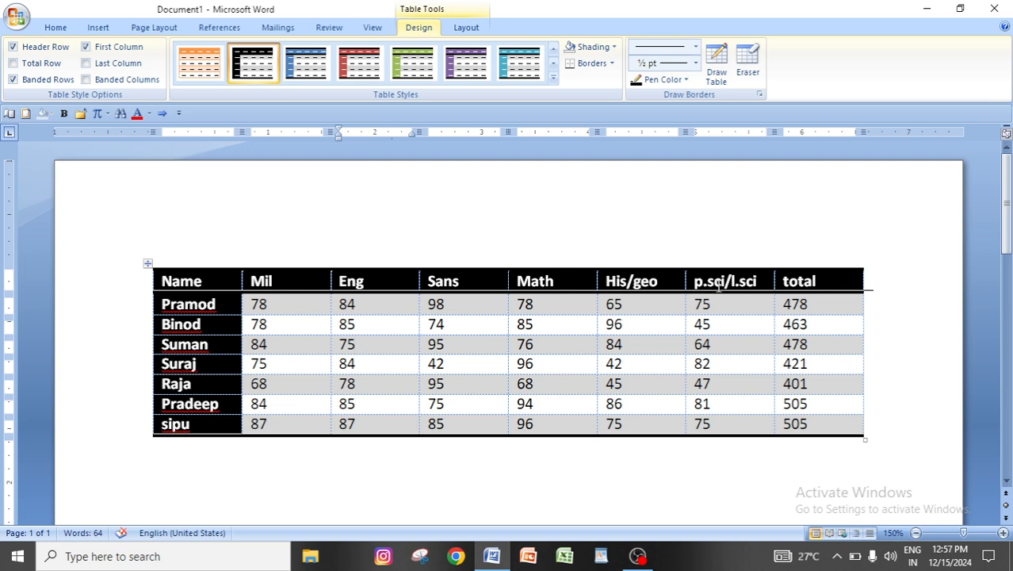
left_click(218, 282)
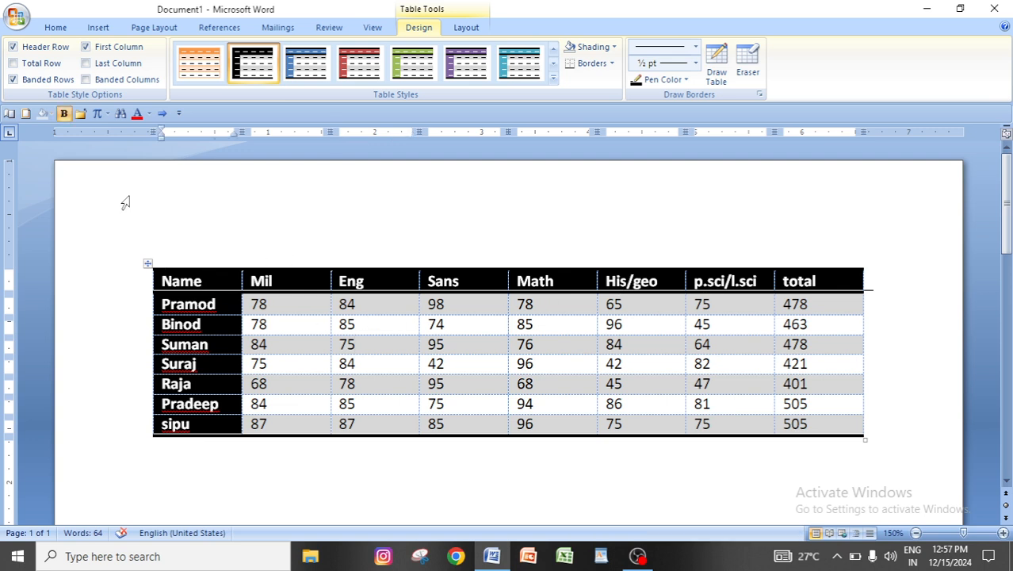
left_click(13, 47)
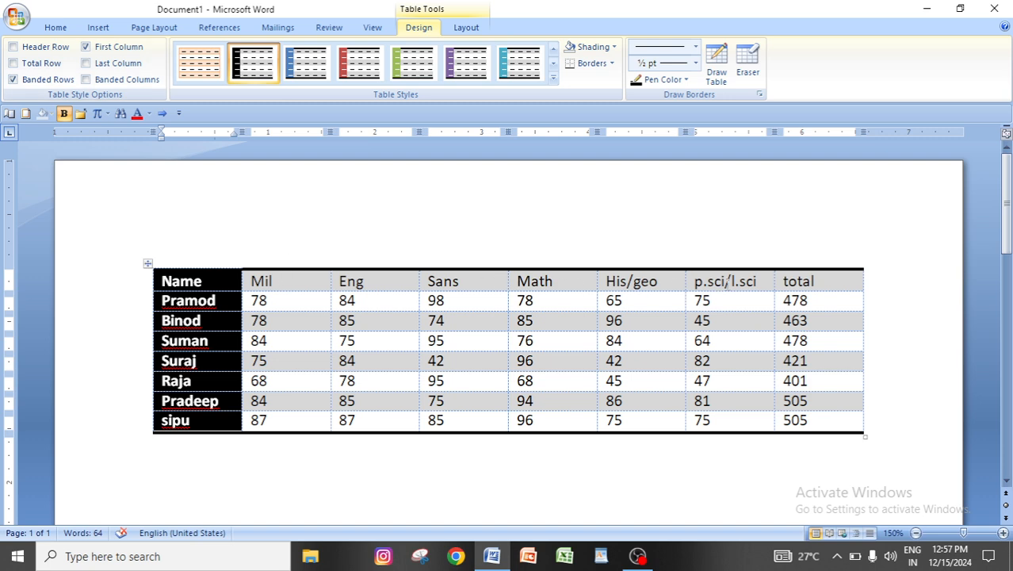
left_click(329, 322)
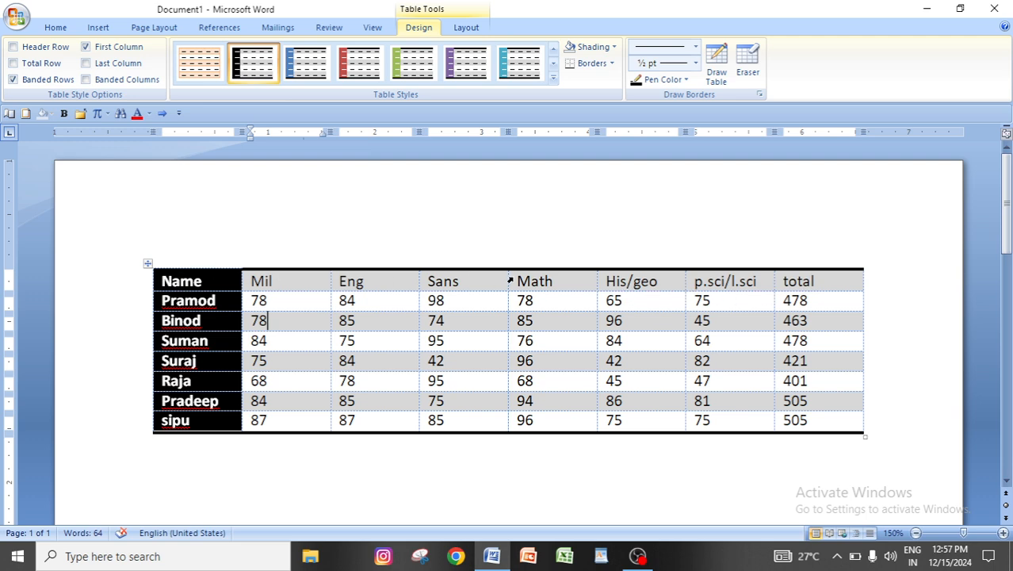
left_click(14, 48)
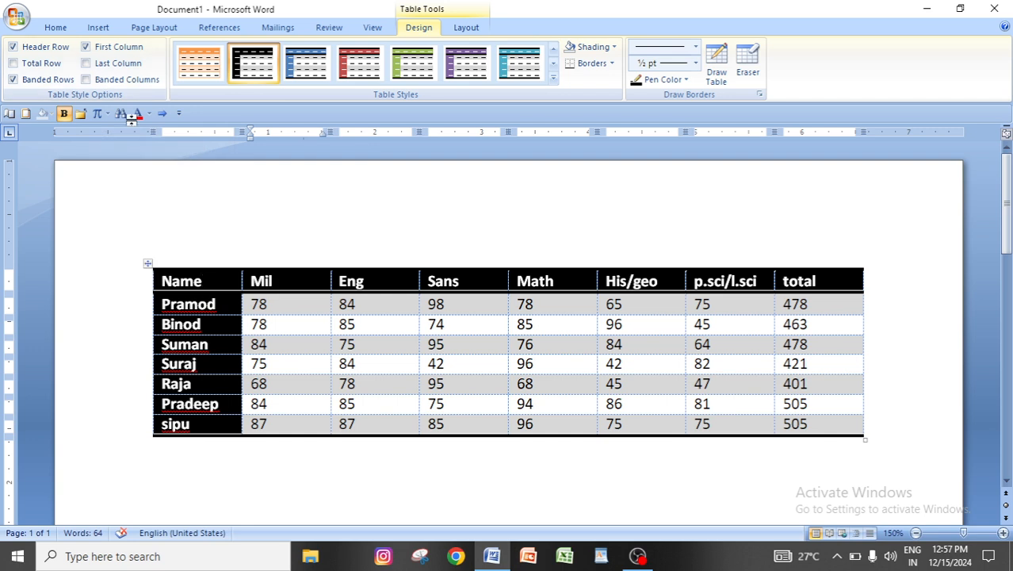
Step: Turn off the First Column and Header Row options of the marks table, and restore both
left_click(86, 48)
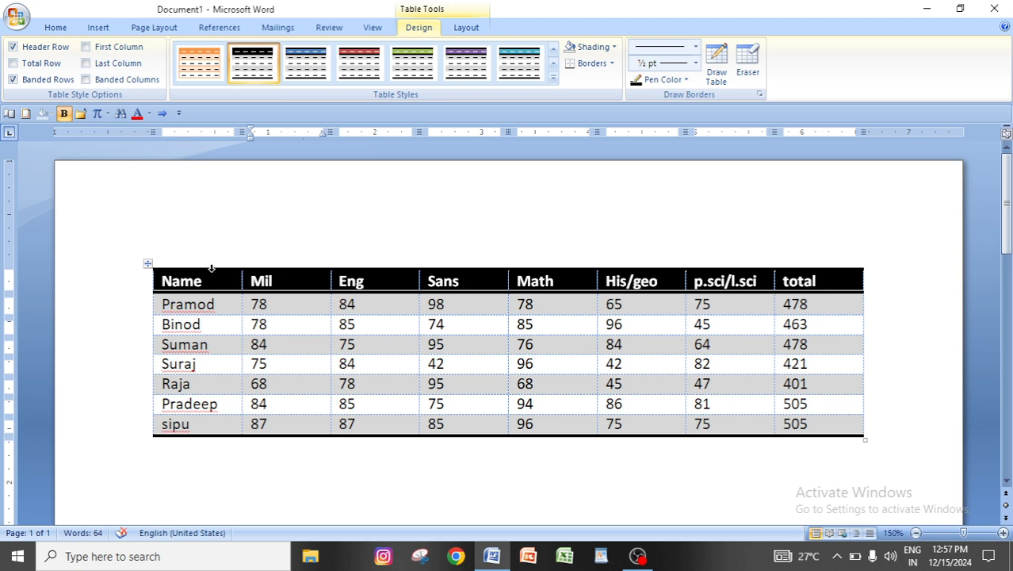
left_click(13, 48)
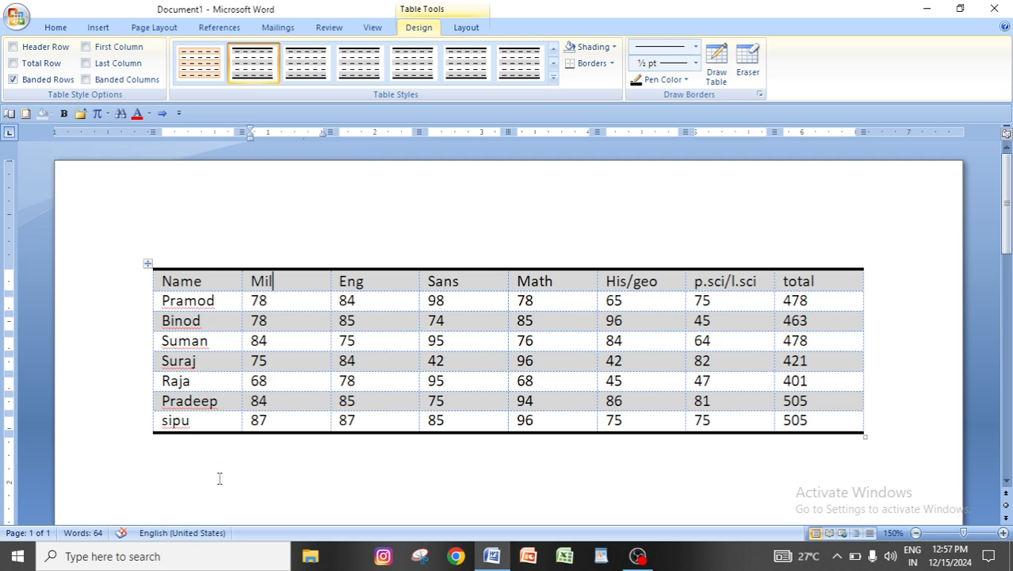
left_click(14, 47)
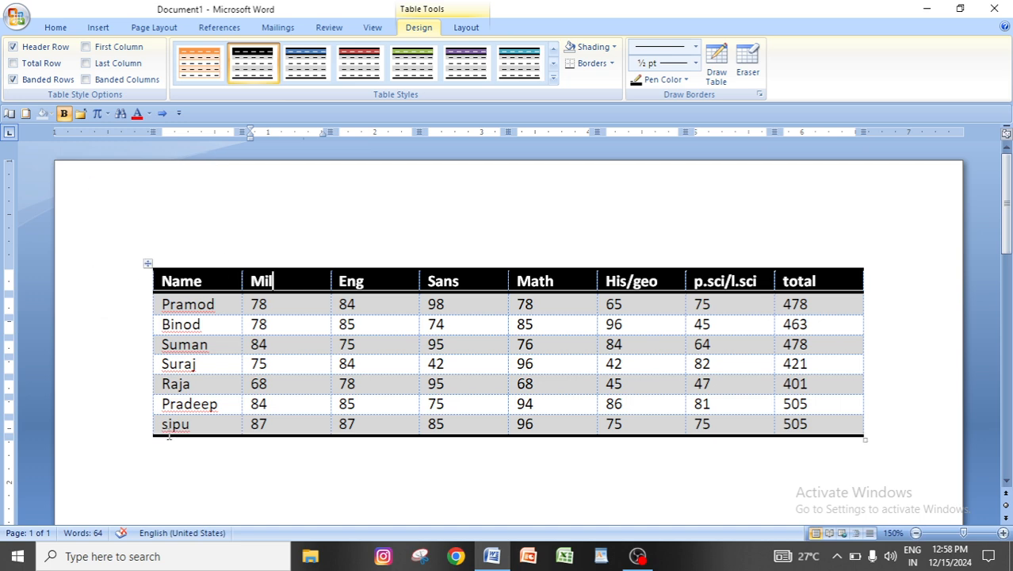
left_click(86, 47)
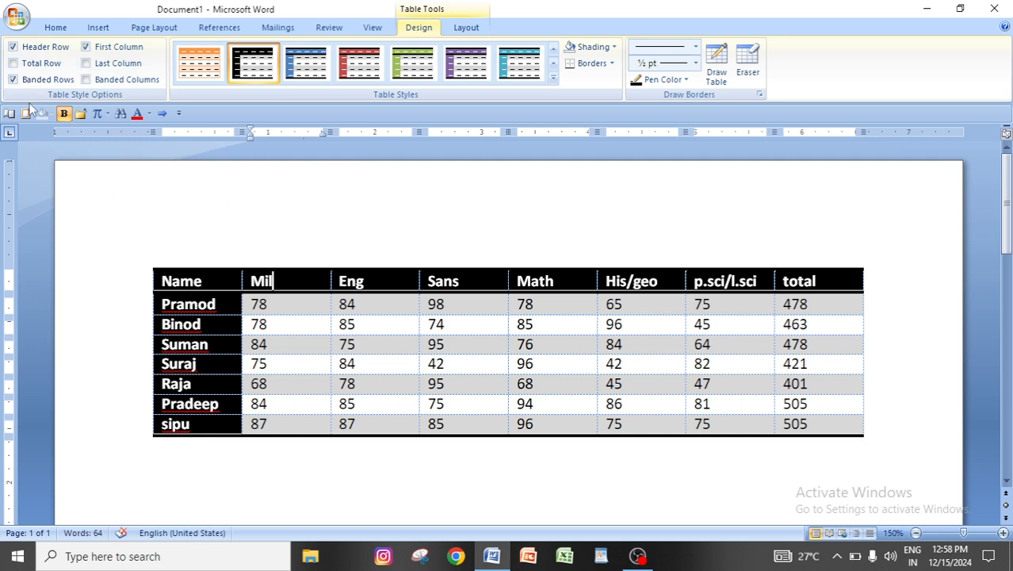
Step: Try the Total Row and Last Column options on the marks table, switching each off again
left_click(13, 63)
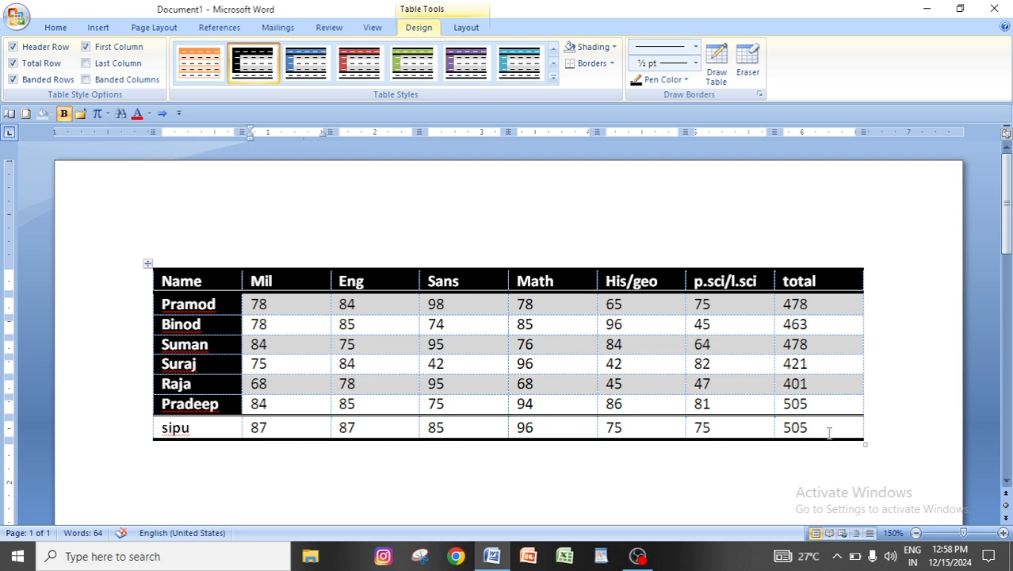
left_click(13, 64)
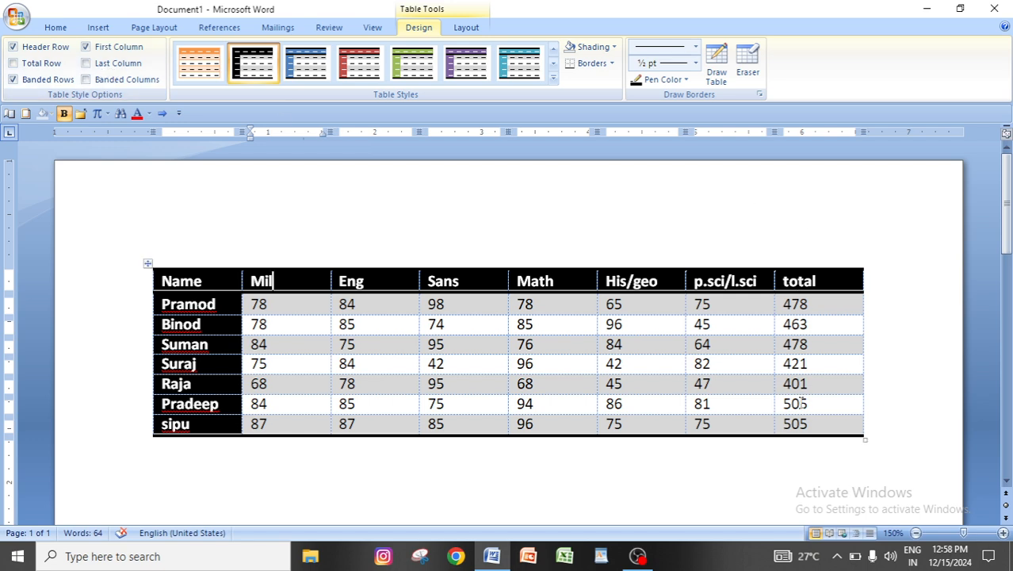
left_click(85, 63)
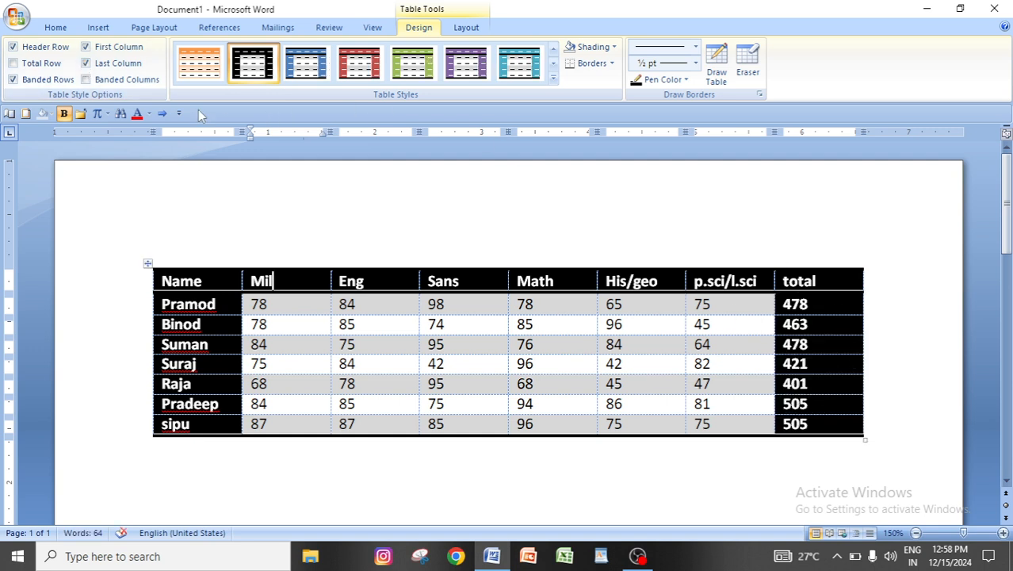
left_click(85, 63)
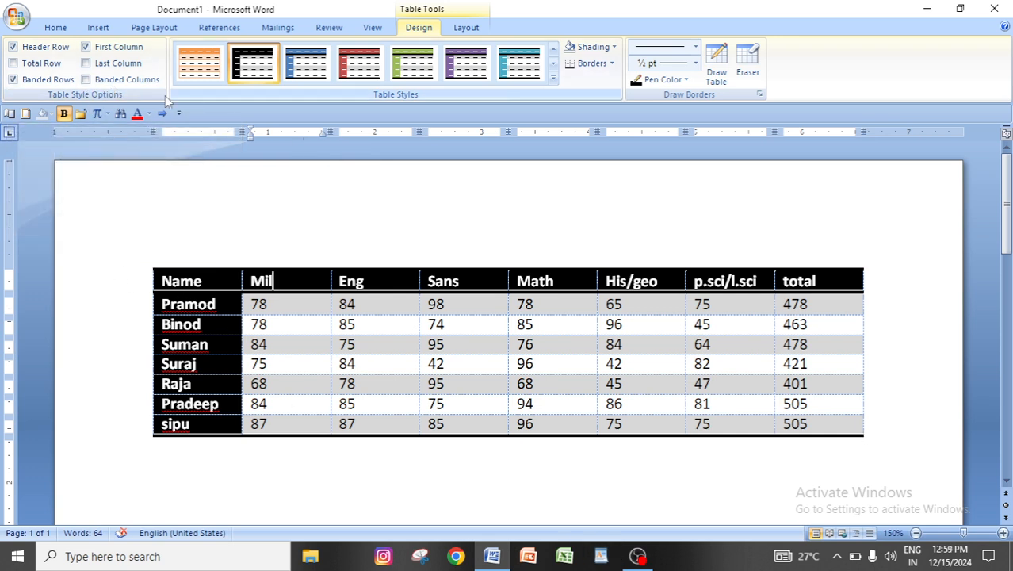
Step: Turn on Banded Columns and turn off Banded Rows for the marks table
left_click(85, 79)
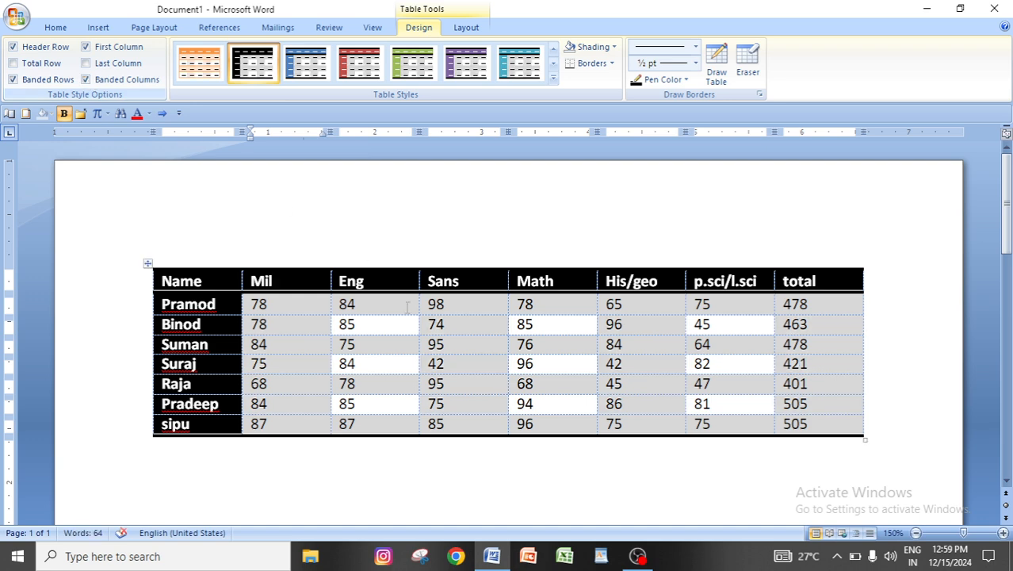
left_click(421, 363)
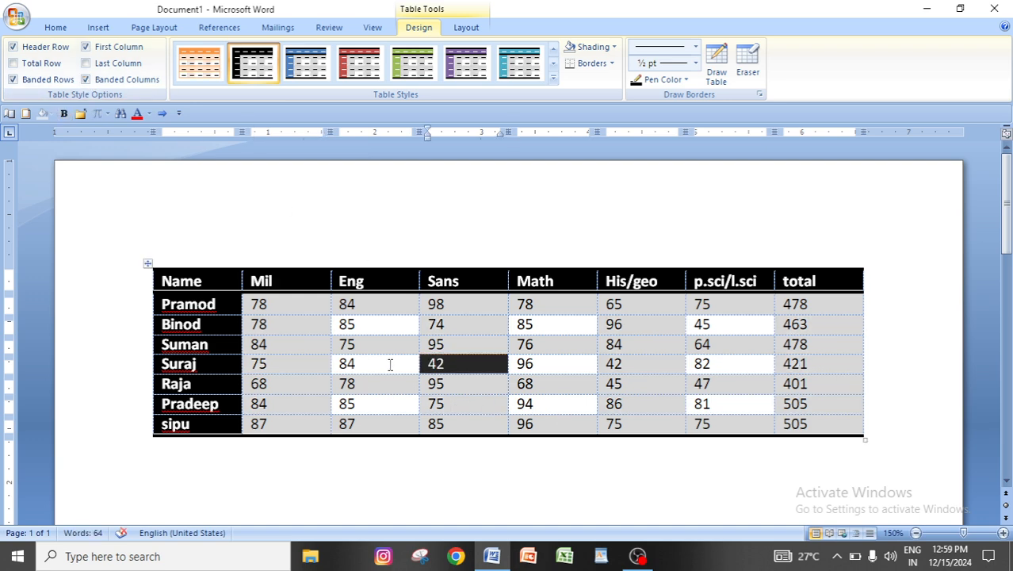
left_click(334, 493)
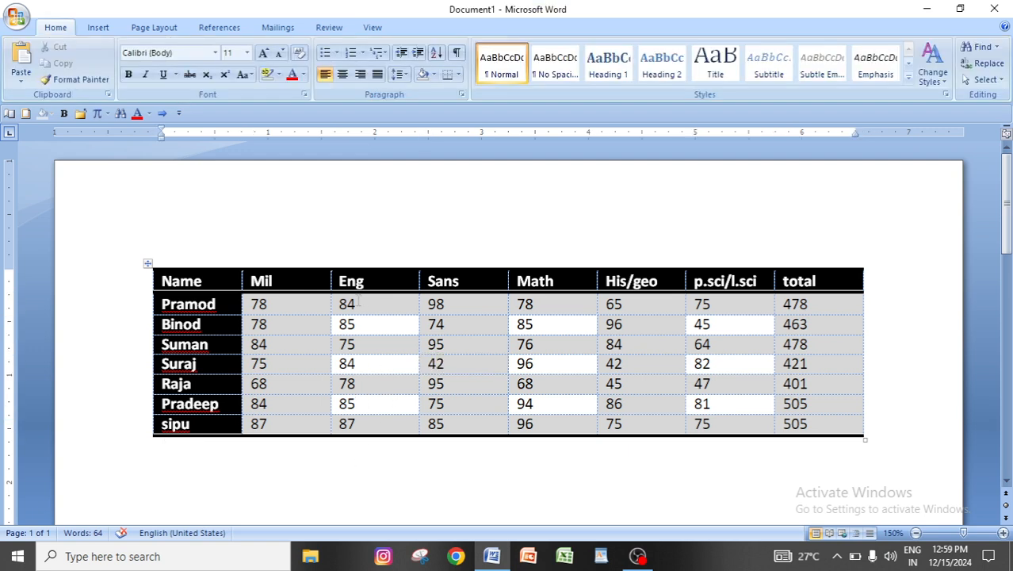
left_click(385, 371)
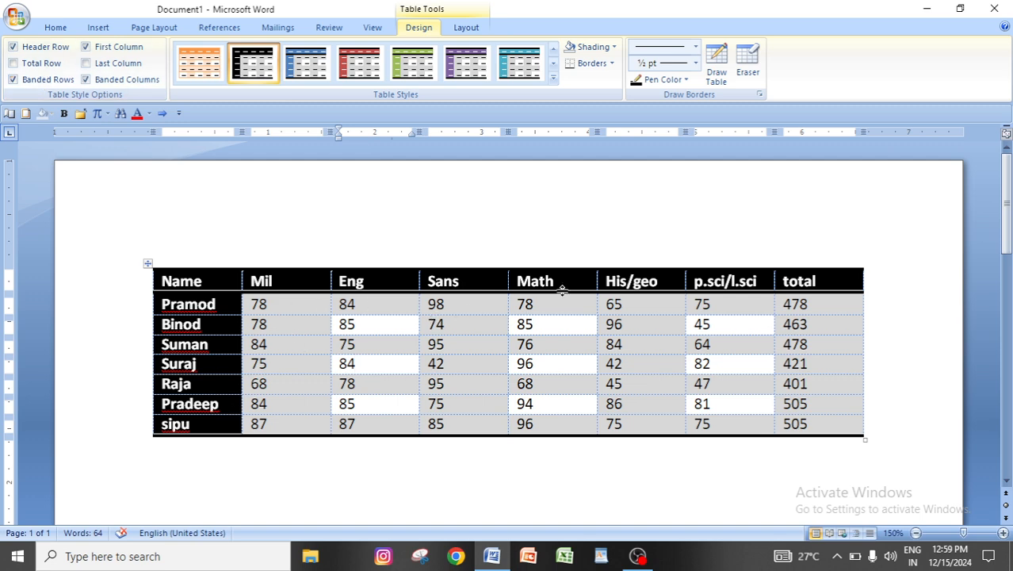
left_click(12, 79)
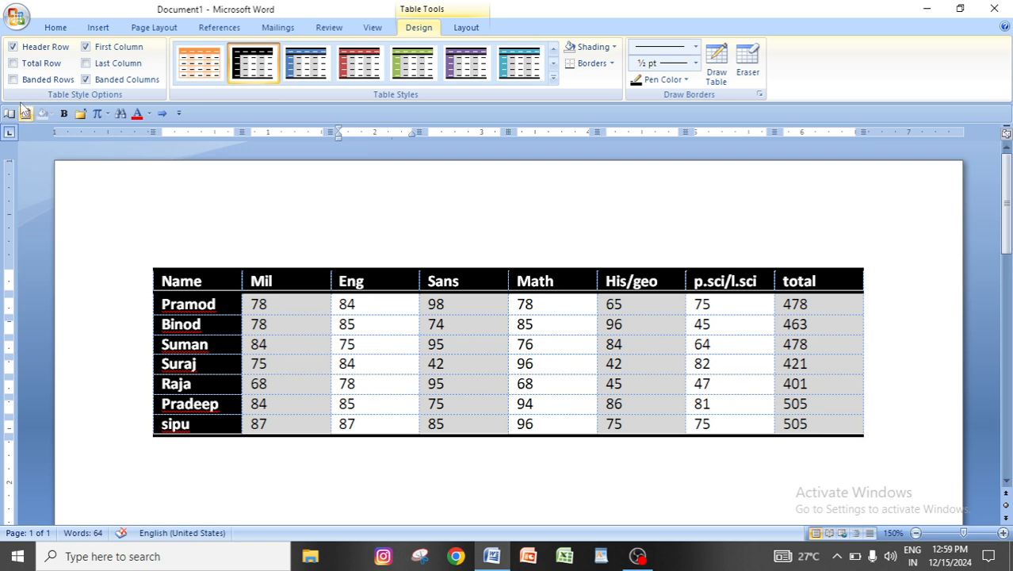
Step: Compare row banding with column banding on the marks table, ending with only Banded Columns enabled
left_click(86, 79)
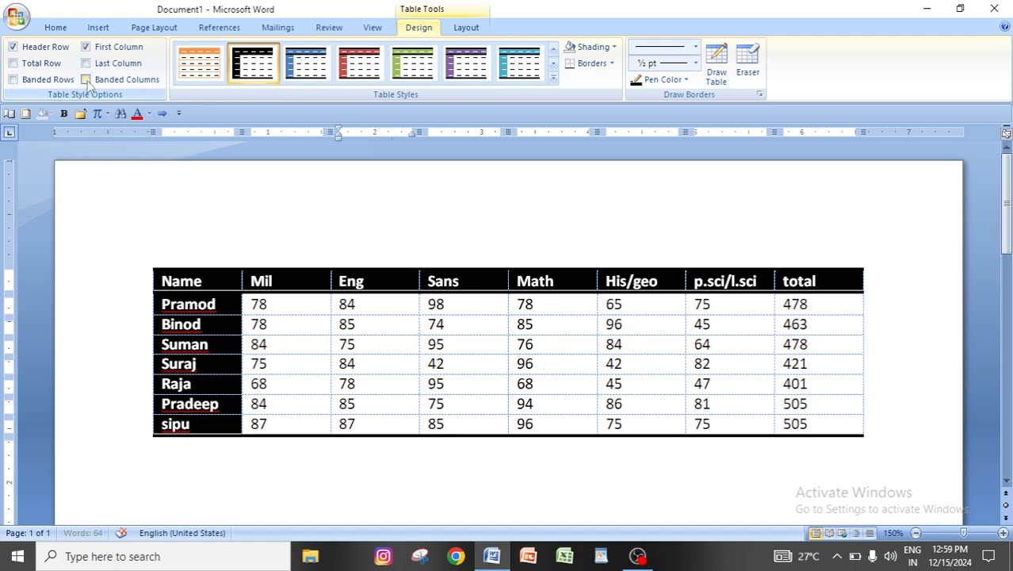
left_click(13, 79)
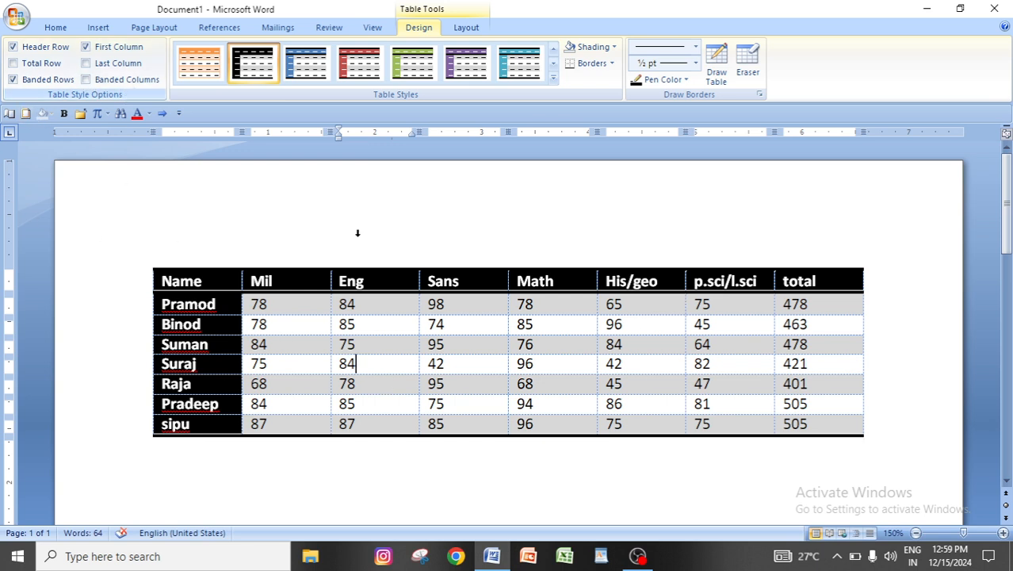
left_click(86, 79)
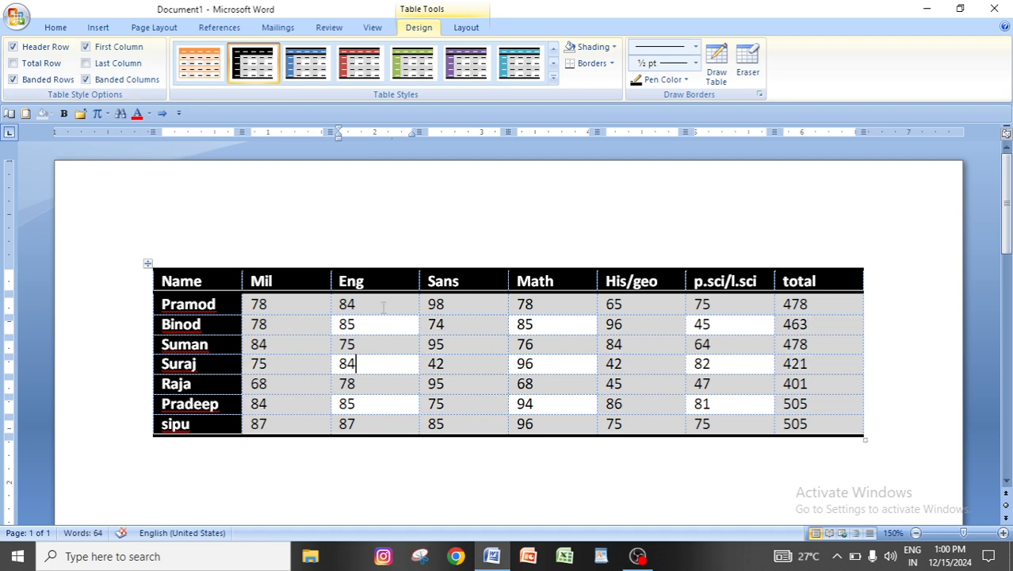
left_click(13, 79)
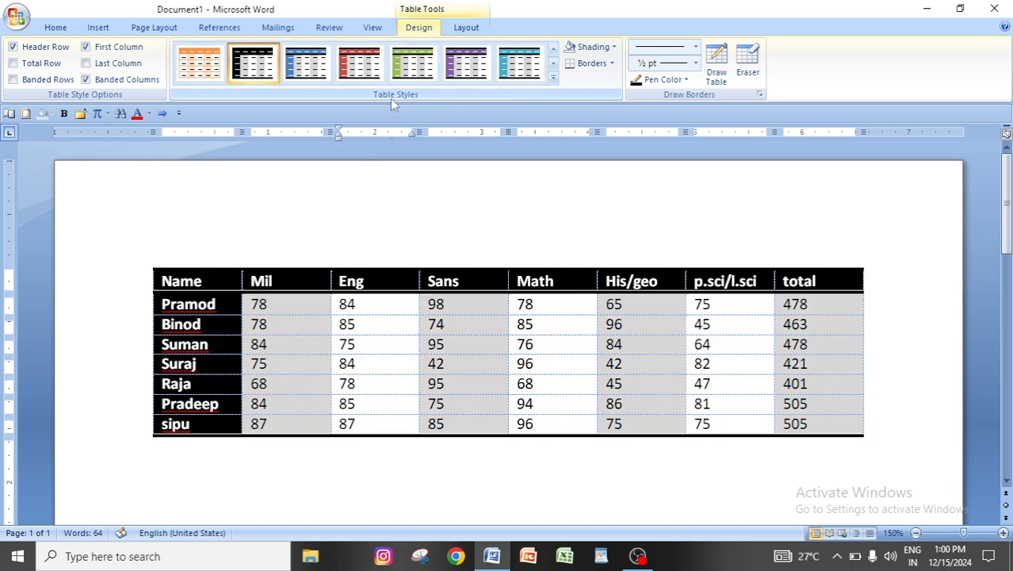
Step: Preview the built-in table styles on the marks table and keep the black Medium Shading 2 style
left_click(552, 78)
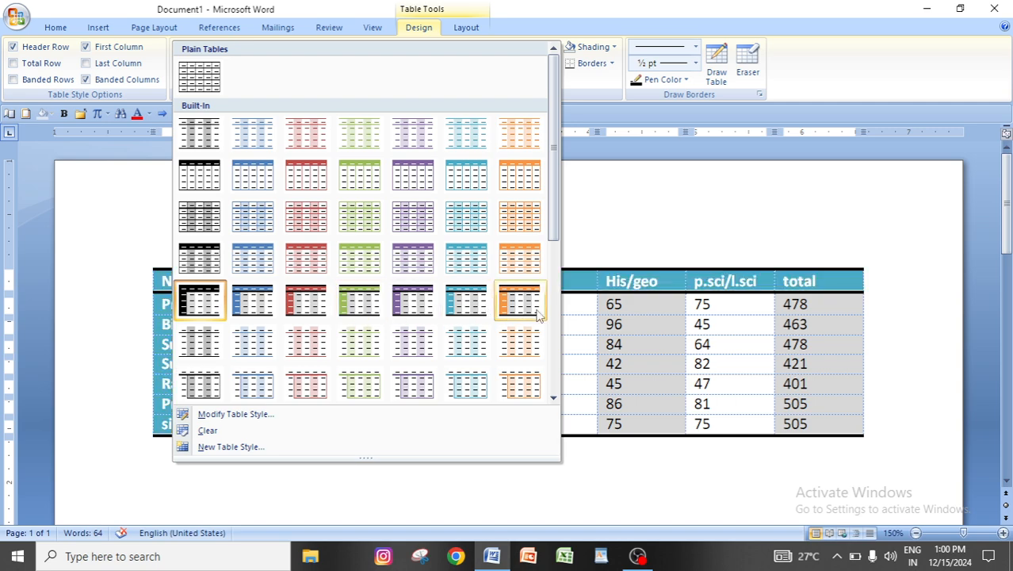
scroll(546, 382, "down", 5)
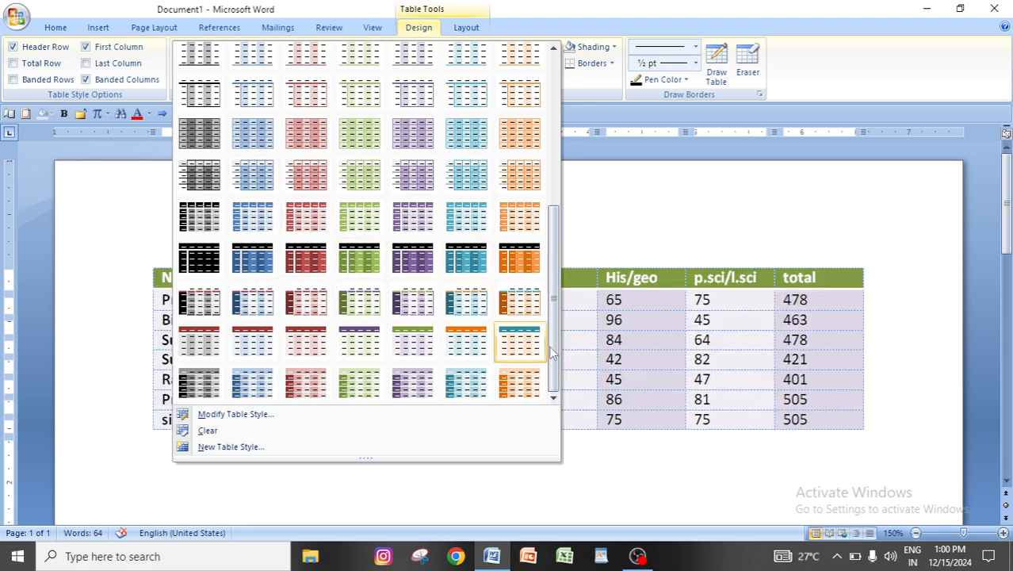
scroll(267, 164, "up", 3)
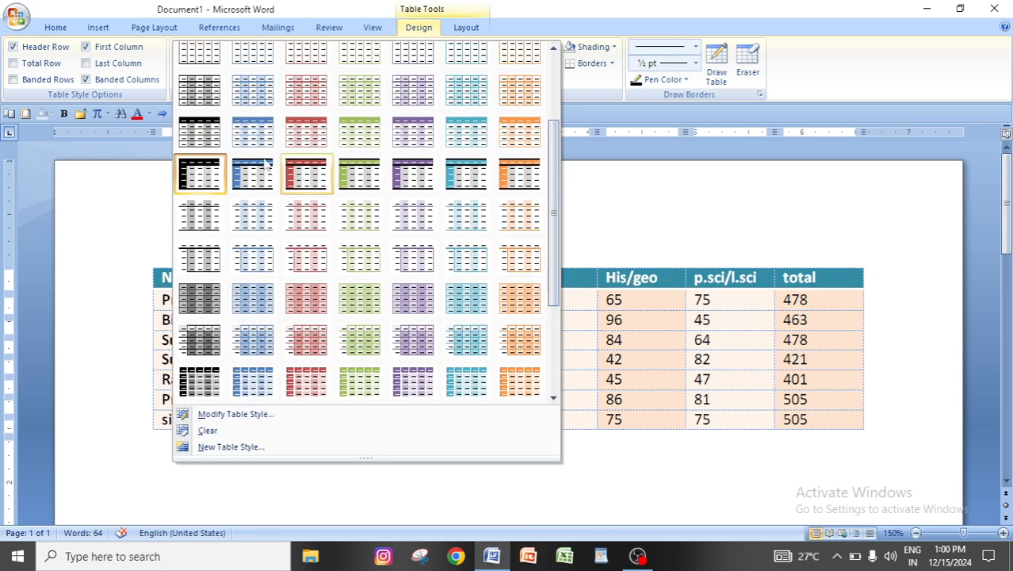
left_click(188, 176)
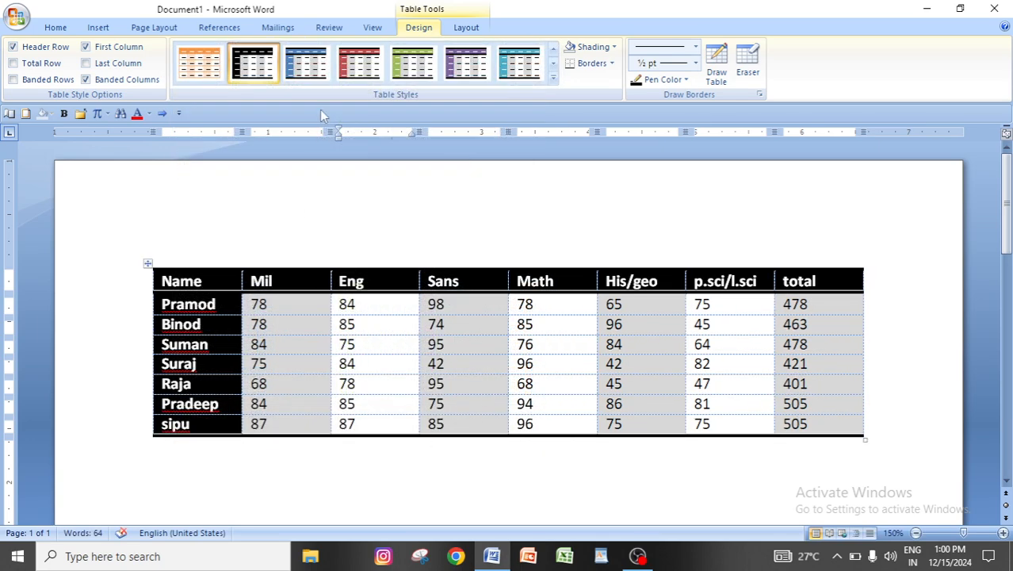
Step: Start modifying the Medium Shading 2 table style and set its border line to the 3 pt thin-thick small gap style
left_click(553, 78)
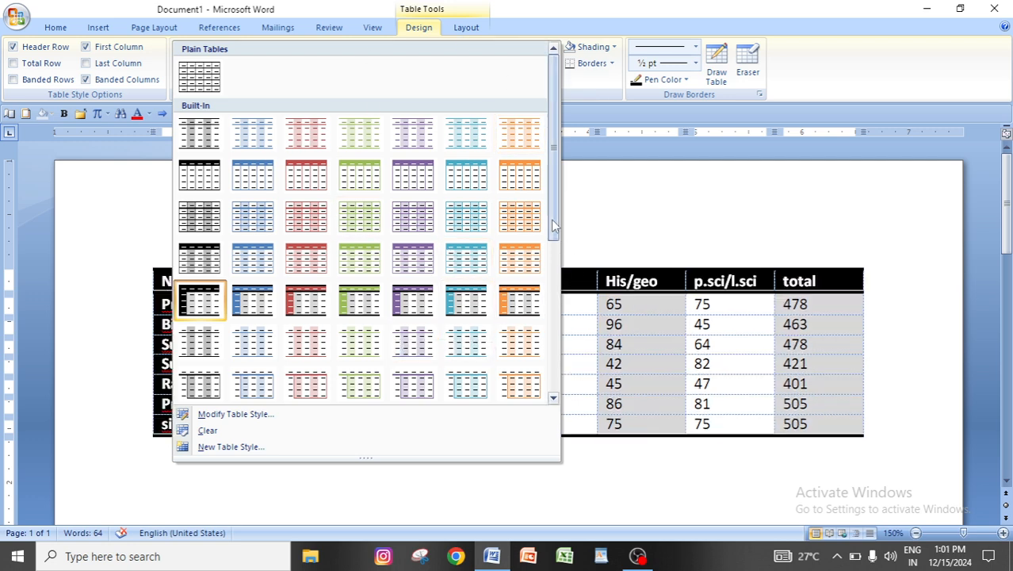
scroll(551, 219, "down", 5)
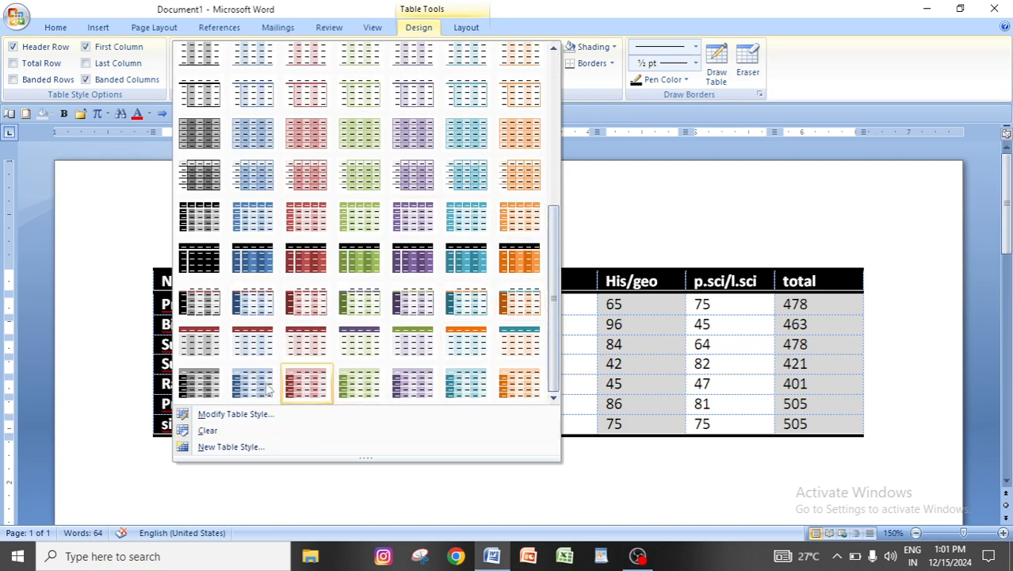
left_click(238, 413)
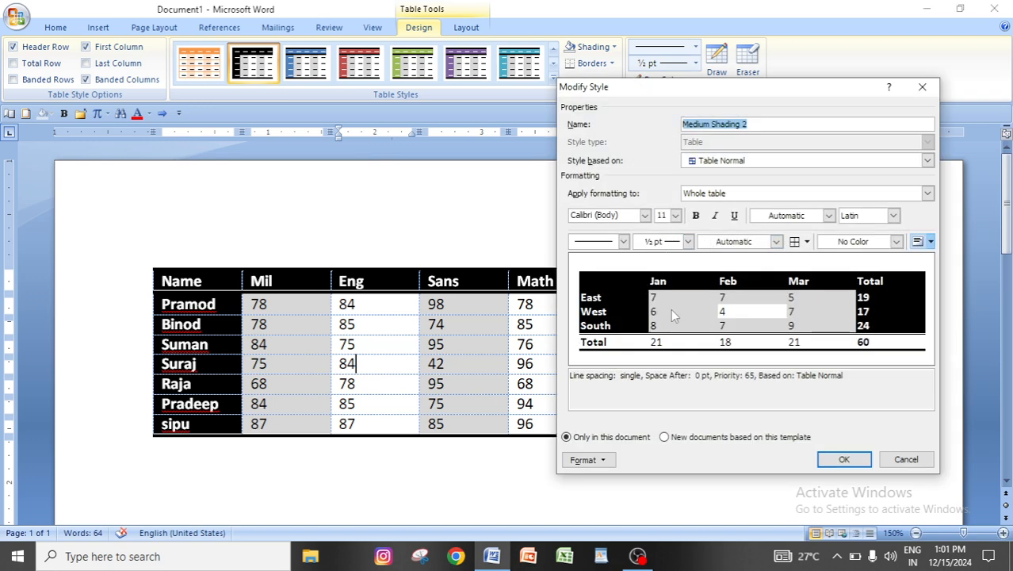
left_click(624, 241)
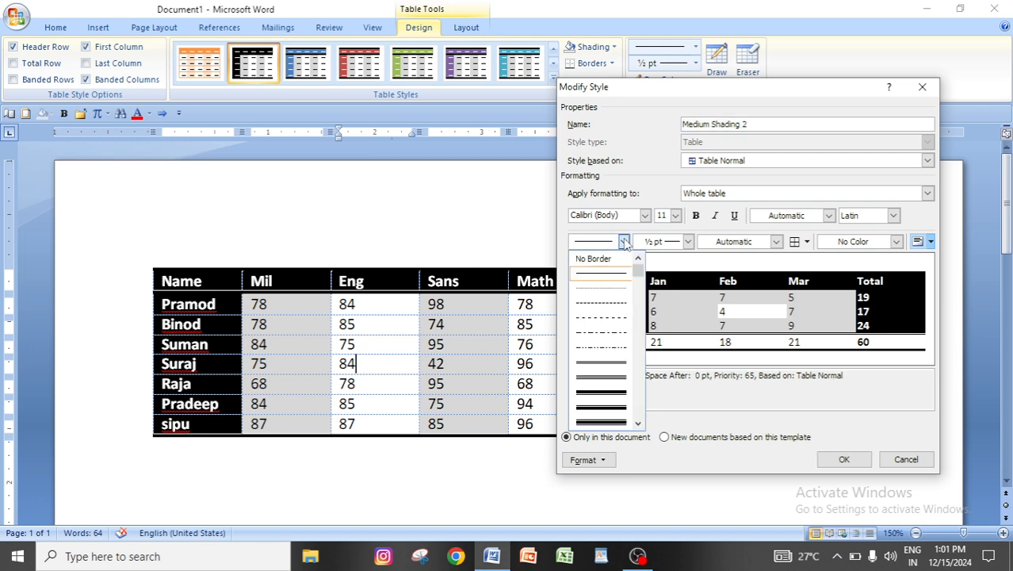
left_click(602, 392)
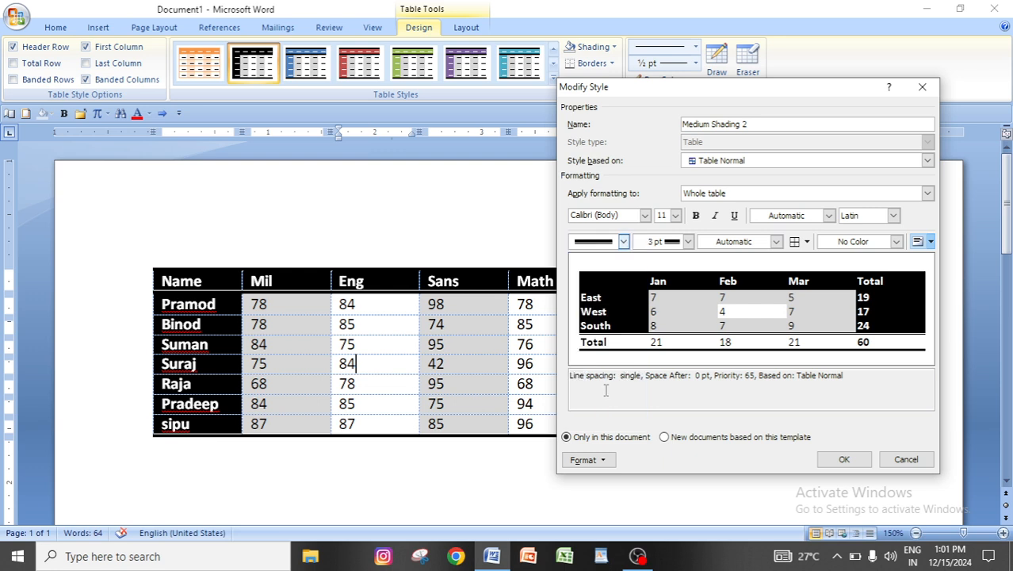
Step: Set the style's border colour to red and apply it as Inside Borders to the whole table
left_click(739, 242)
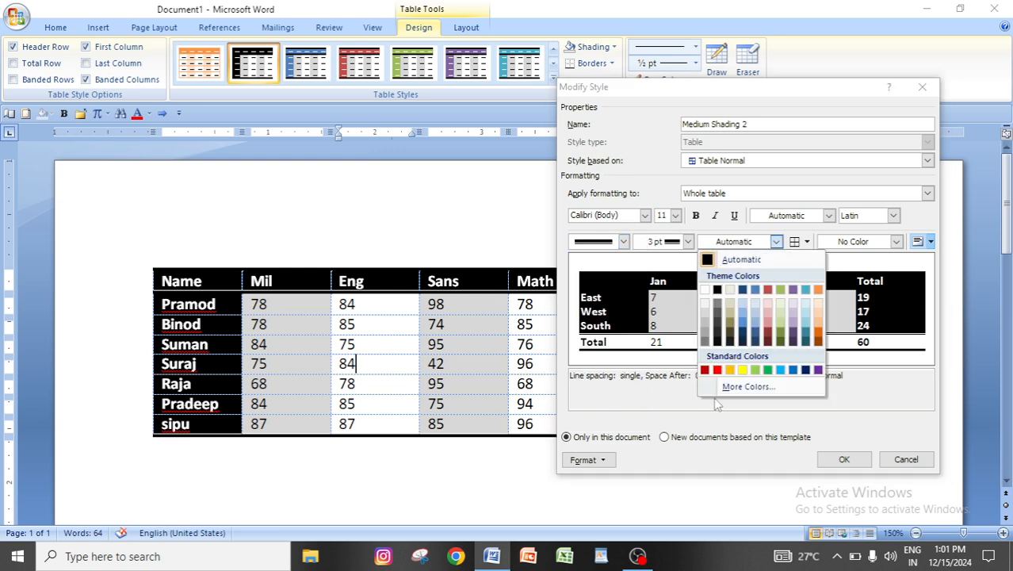
left_click(719, 365)
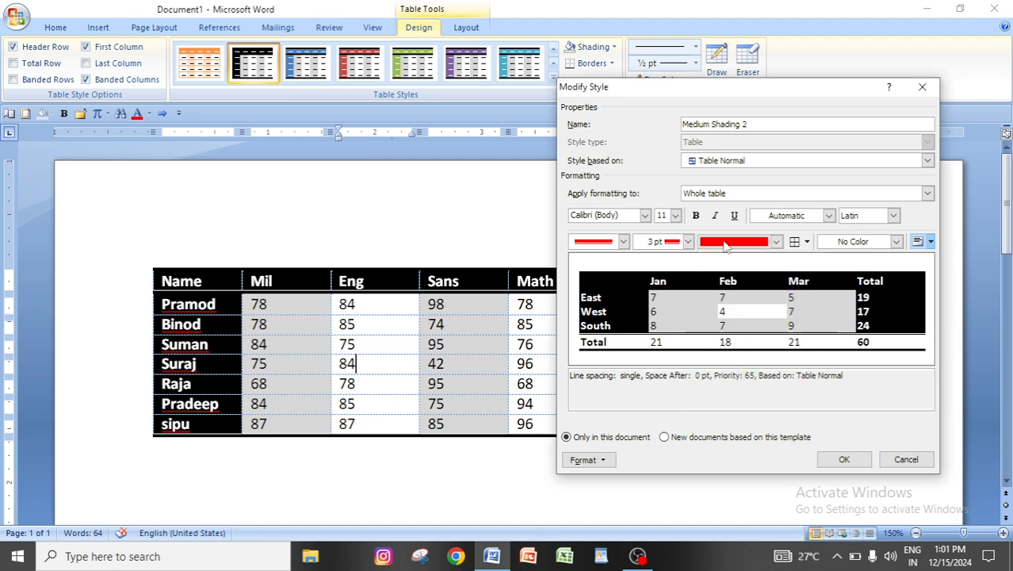
left_click(807, 242)
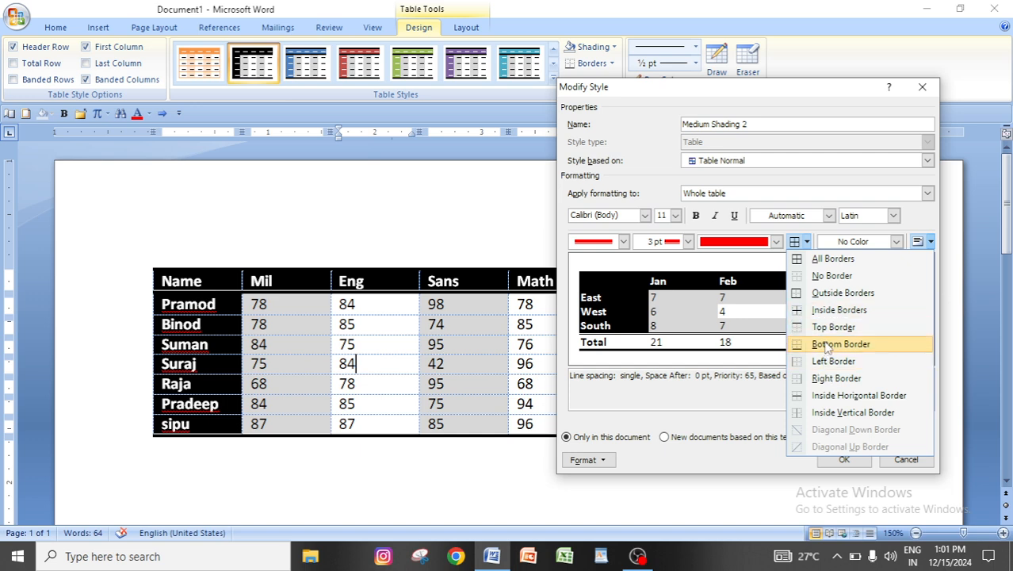
left_click(828, 311)
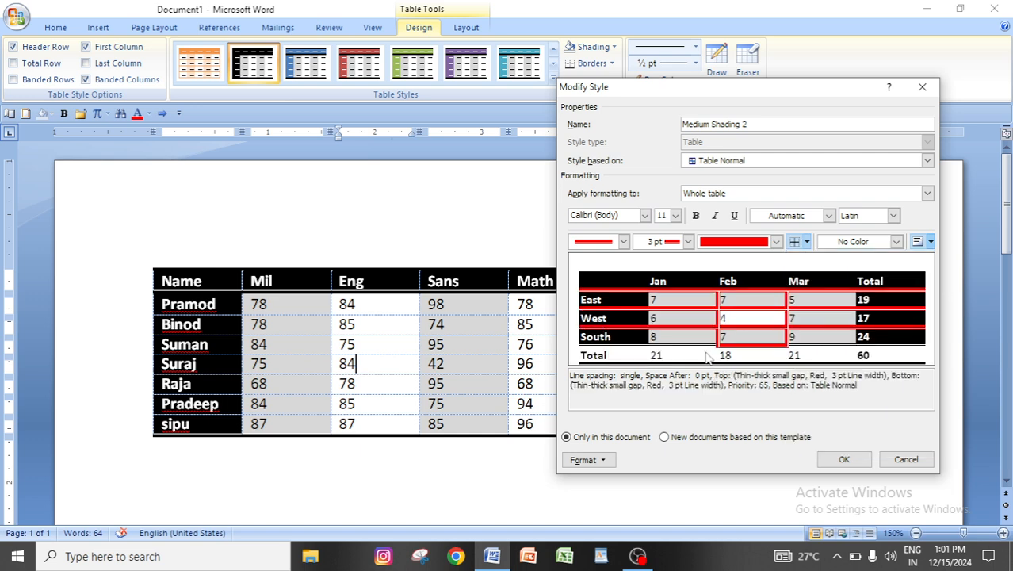
Step: Set the style's fill to light blue, make its text bold and italic, and apply the modified style to the marks table
left_click(850, 244)
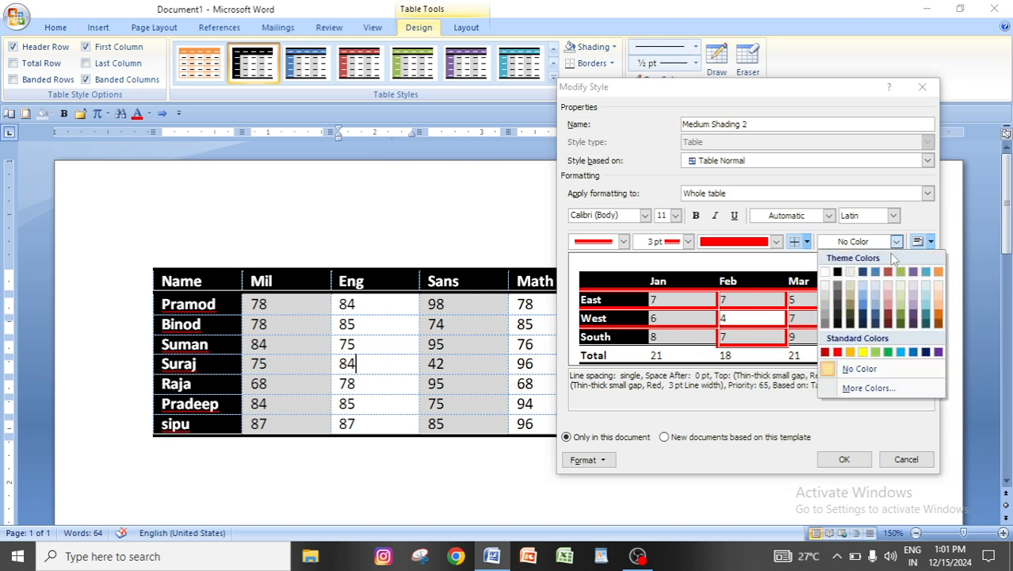
left_click(901, 353)
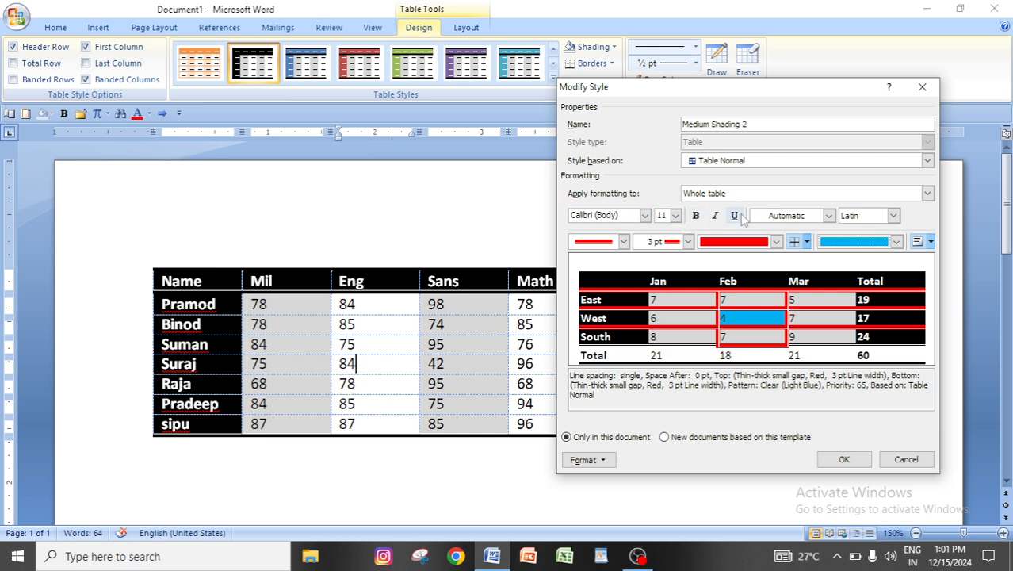
left_click(699, 218)
left_click(714, 217)
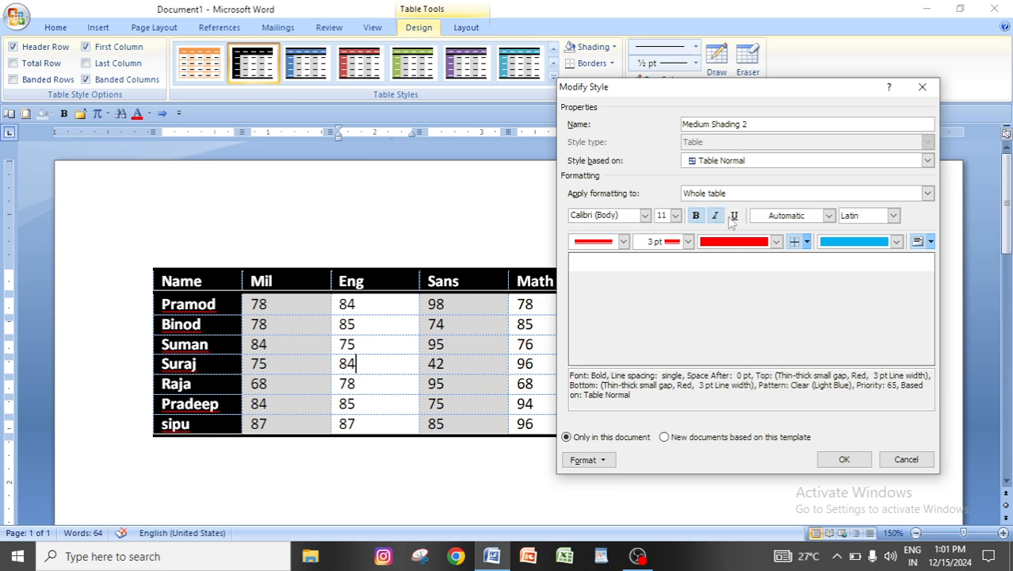
left_click(735, 216)
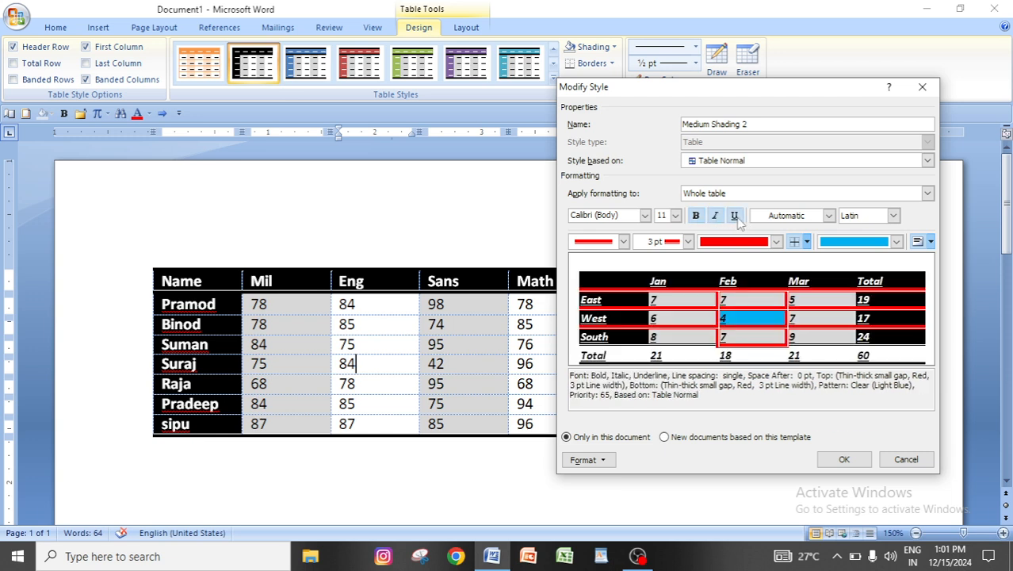
left_click(735, 217)
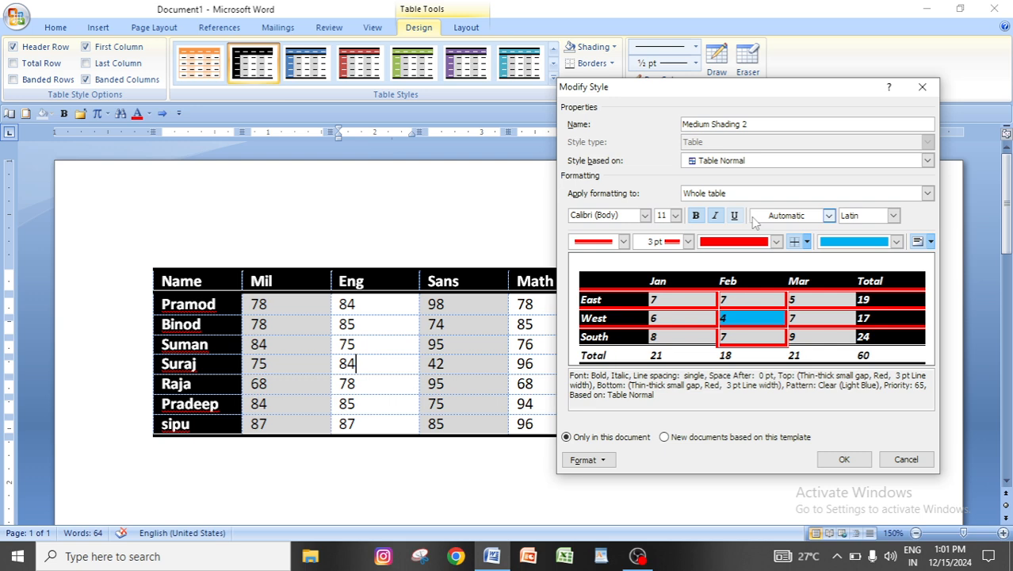
left_click(844, 460)
left_click(692, 498)
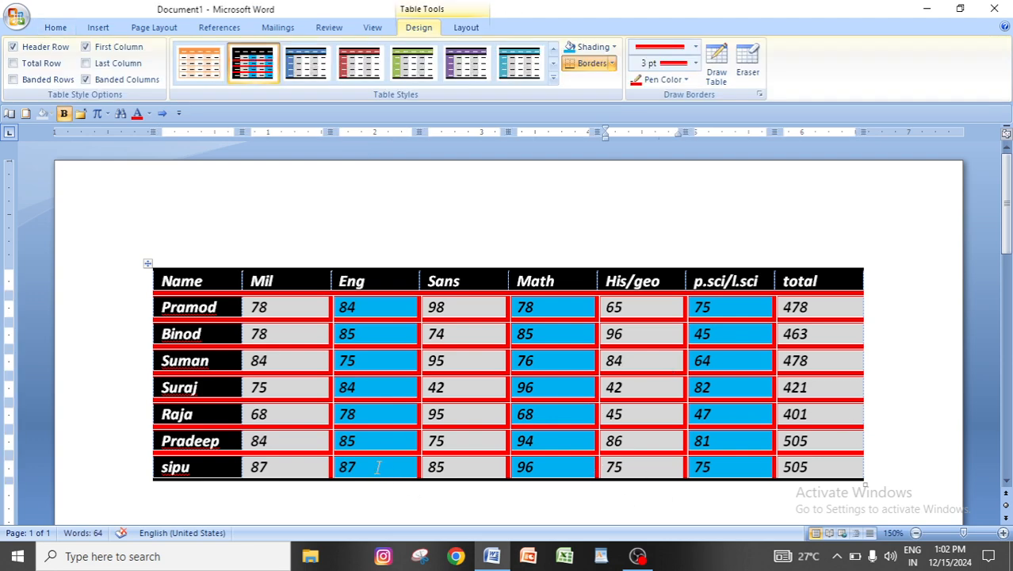
Step: Undo the style modification and try clearing the table style from the marks table
key("ctrl+z")
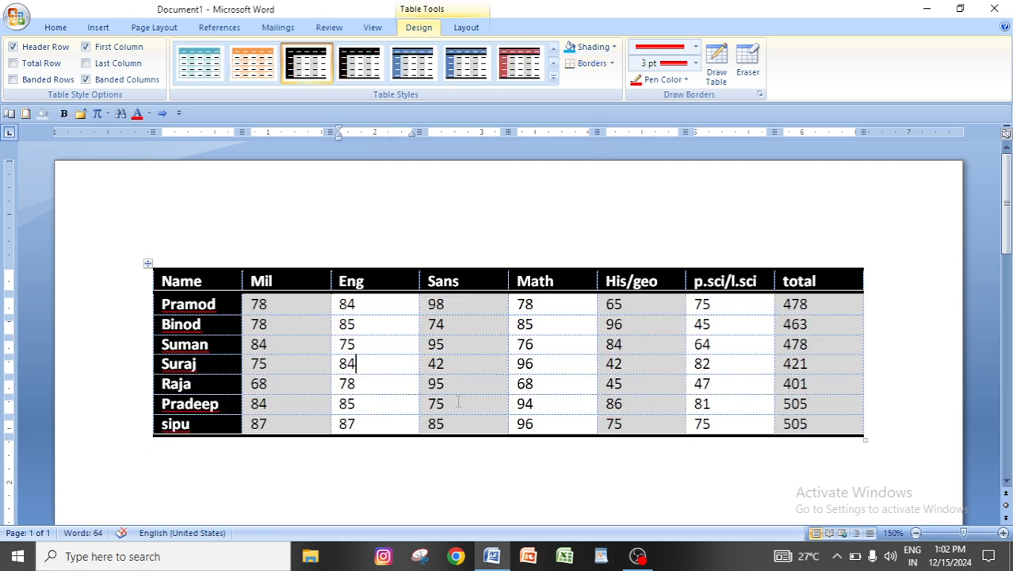
left_click(552, 77)
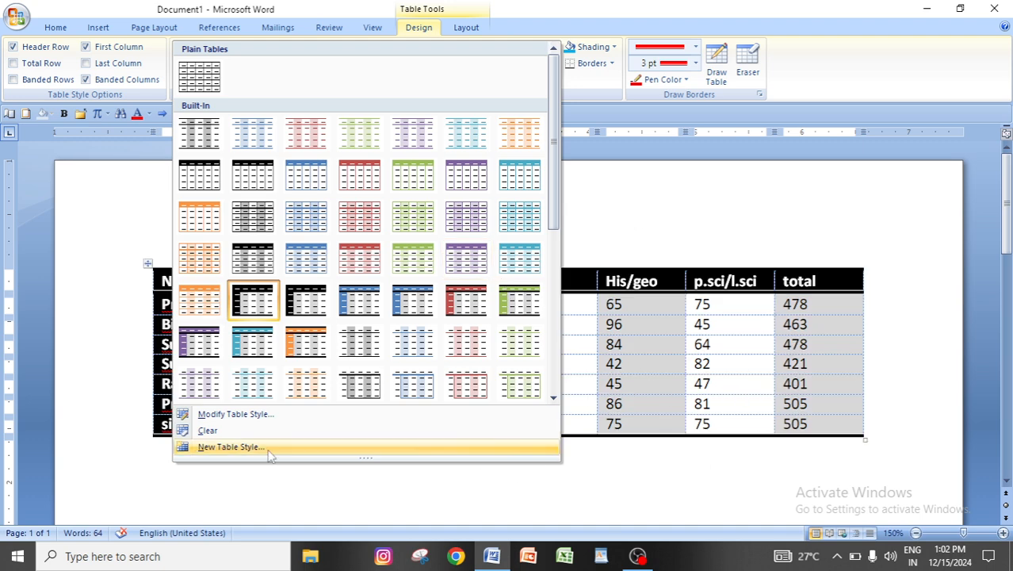
left_click(212, 429)
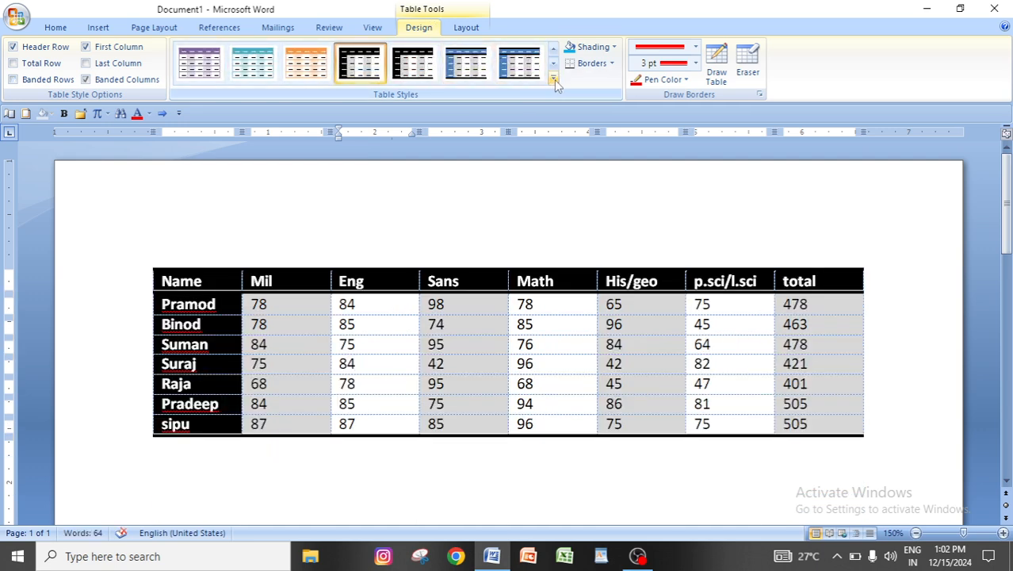
Step: Create a new table style based on Table Normal after trying Table List 8 as its base
left_click(553, 79)
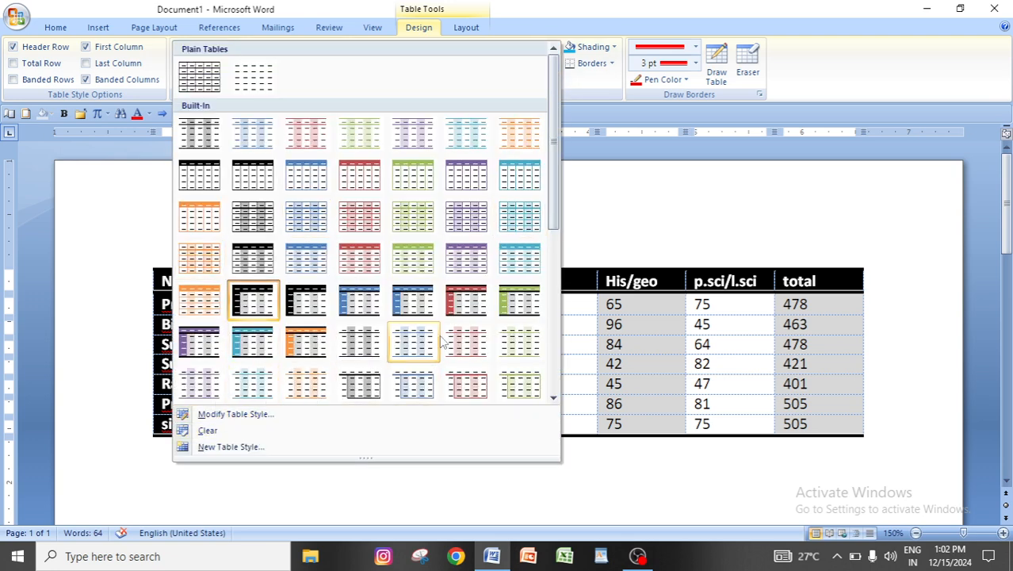
left_click(228, 455)
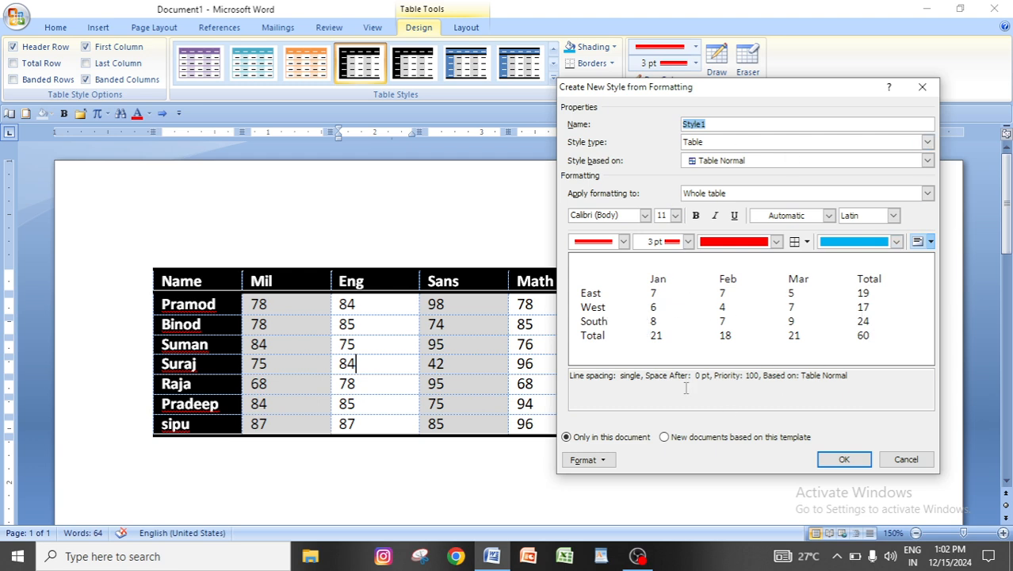
left_click(927, 161)
left_click(929, 161)
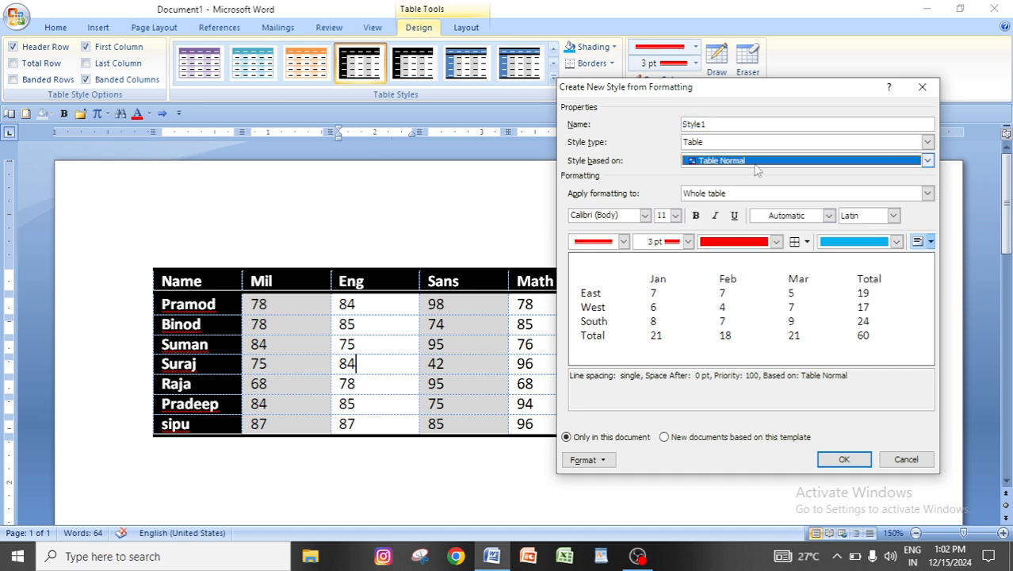
left_click(759, 163)
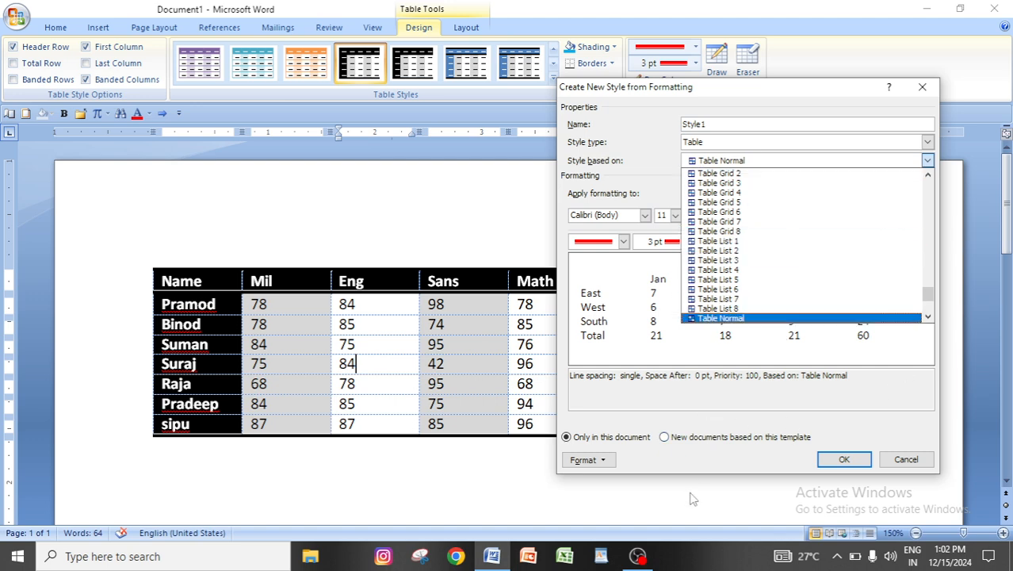
left_click(781, 309)
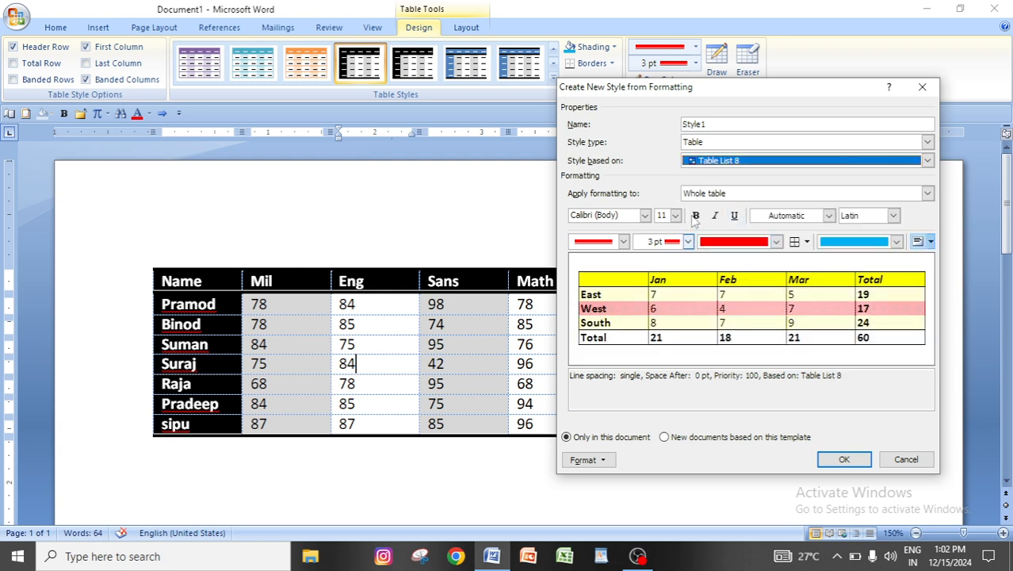
left_click(834, 164)
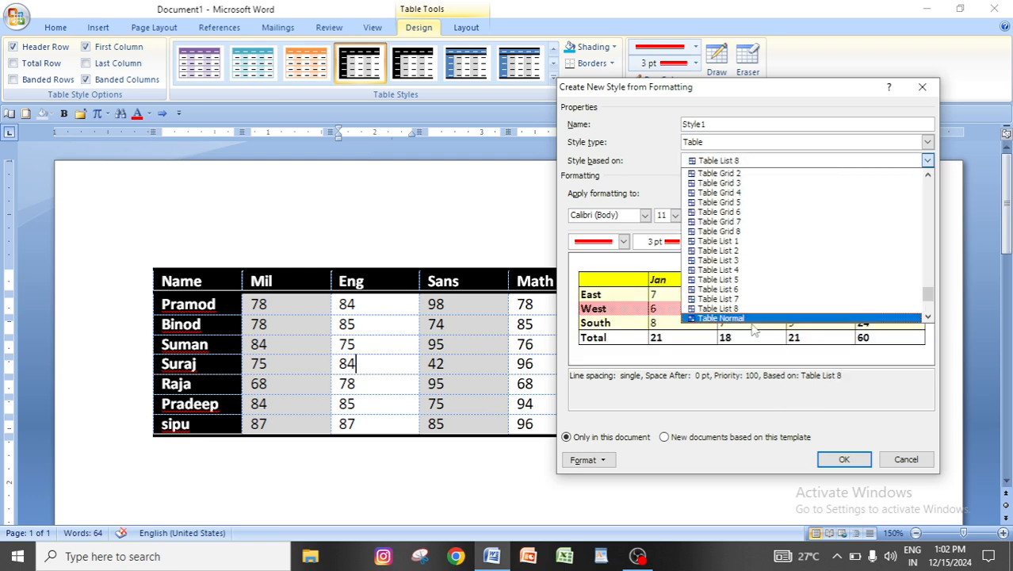
left_click(734, 317)
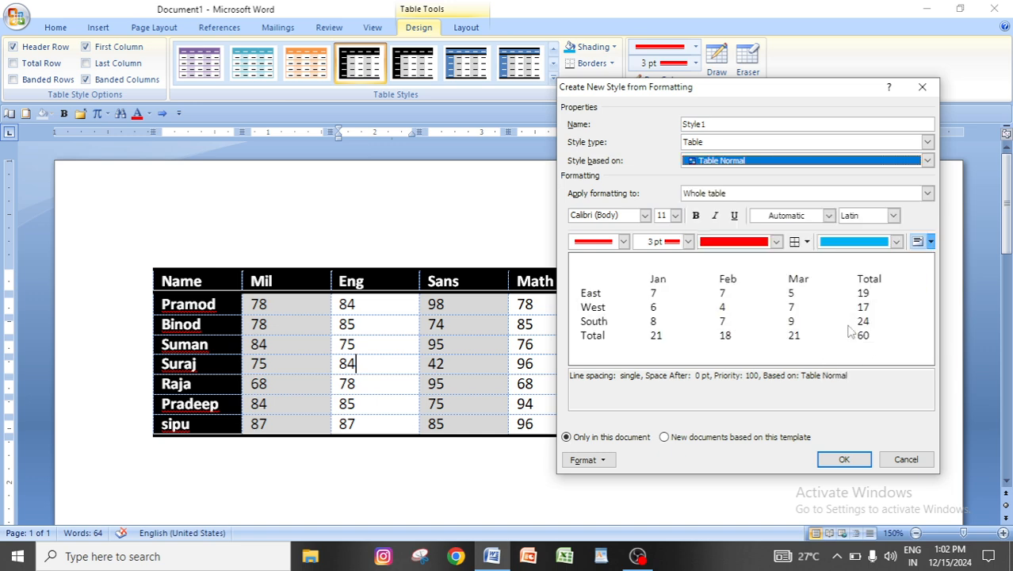
left_click(844, 459)
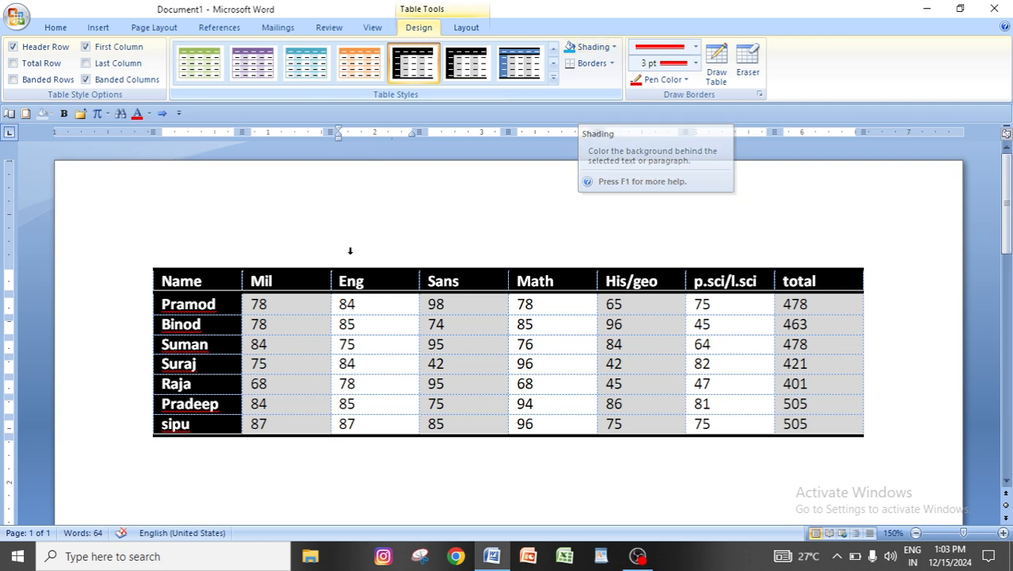
Step: Shade the whole marks table in a bright pink chosen from the extended standard colours
left_click(148, 262)
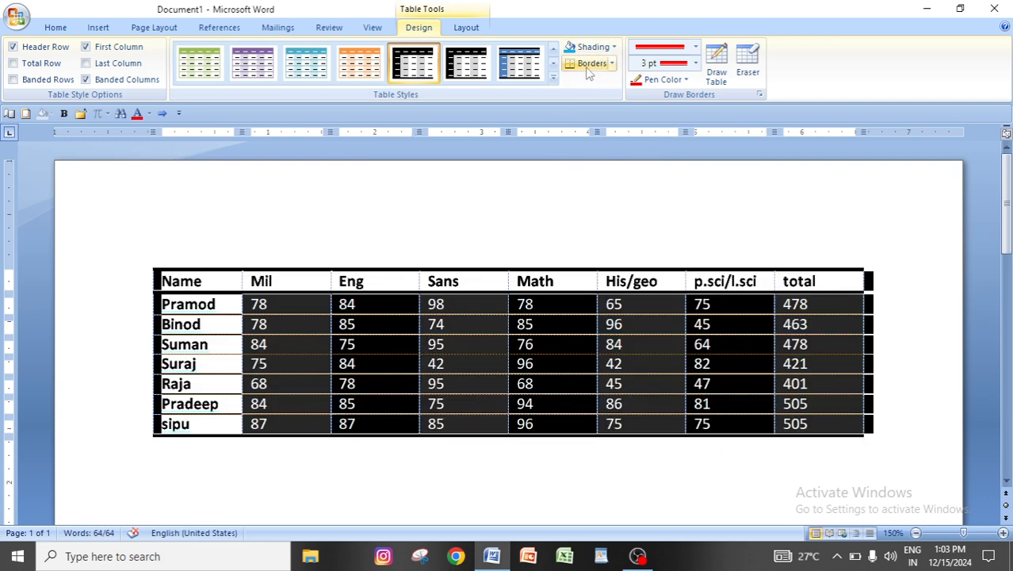
left_click(613, 47)
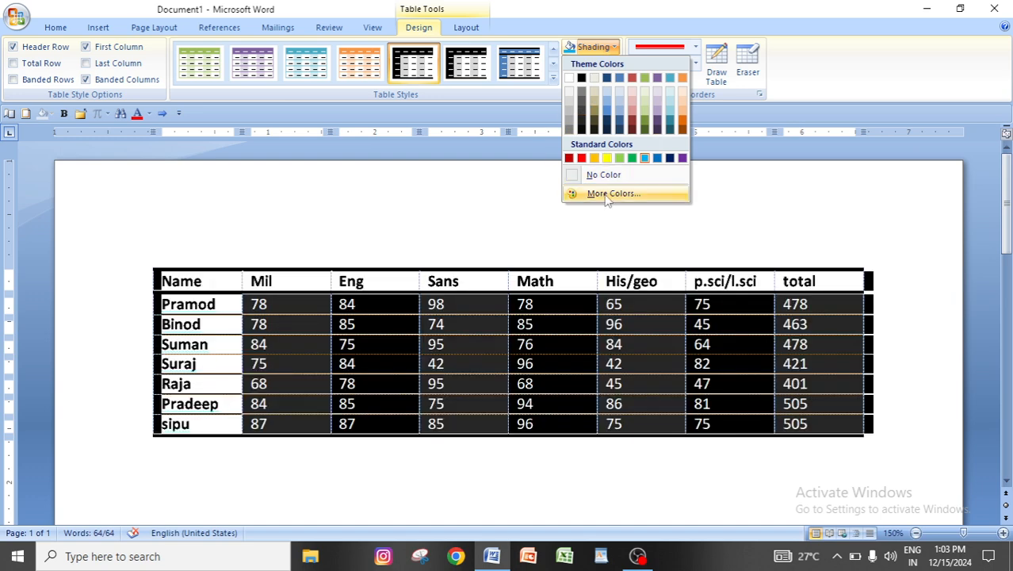
left_click(606, 195)
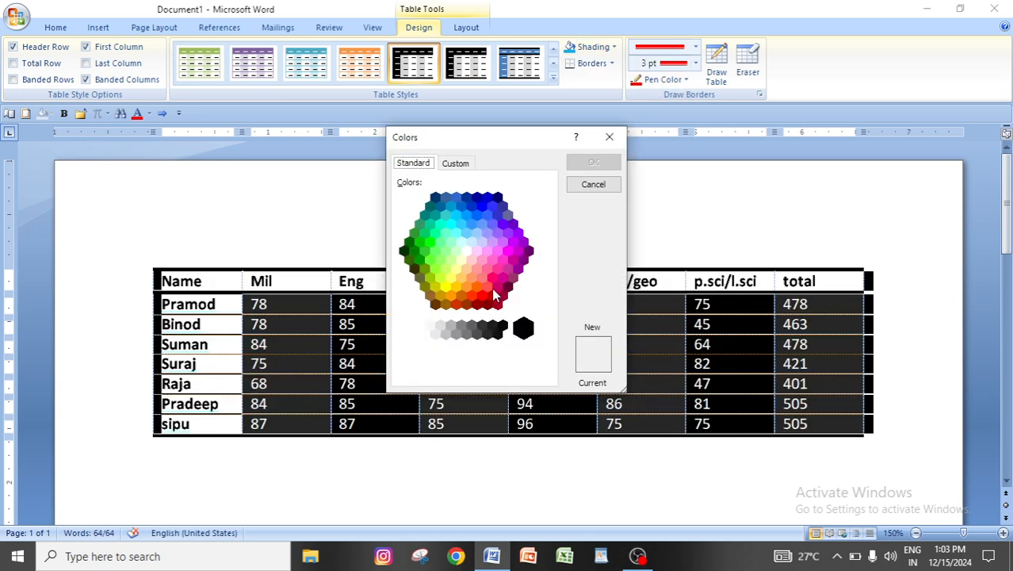
left_click(492, 282)
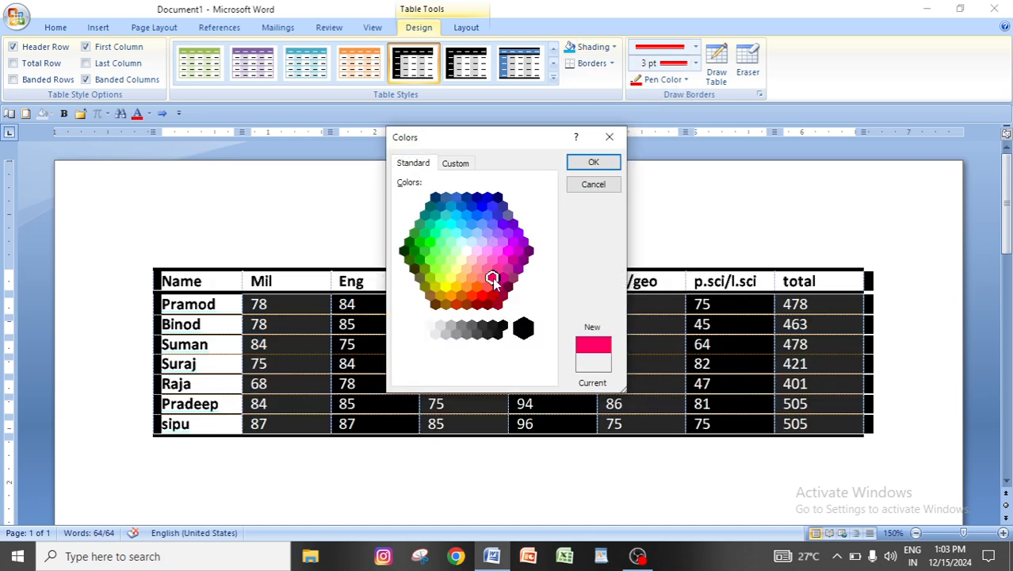
left_click(593, 161)
left_click(634, 445)
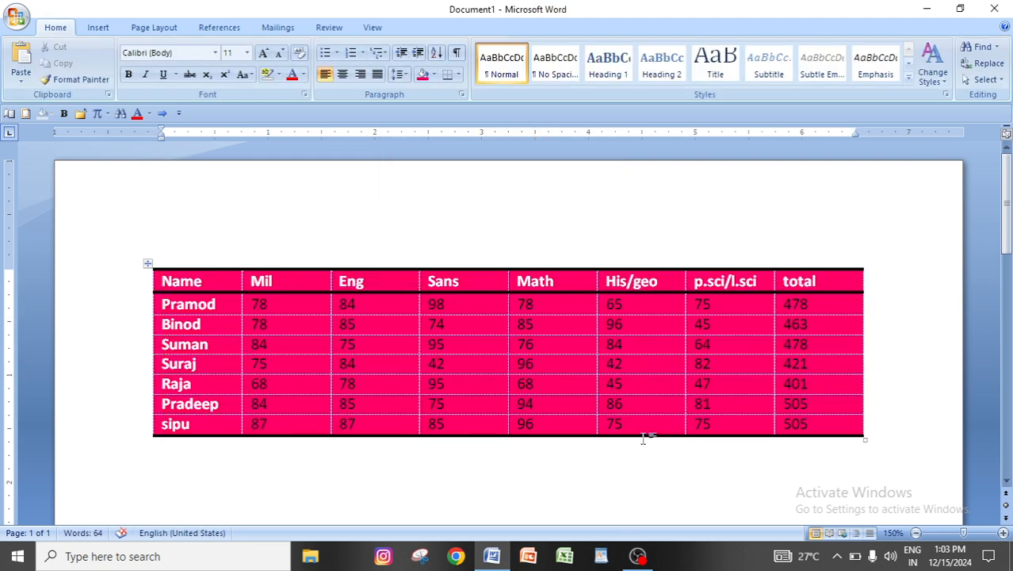
Step: Undo the pink shading on the marks table and look at the table shading colours again
key("ctrl+a")
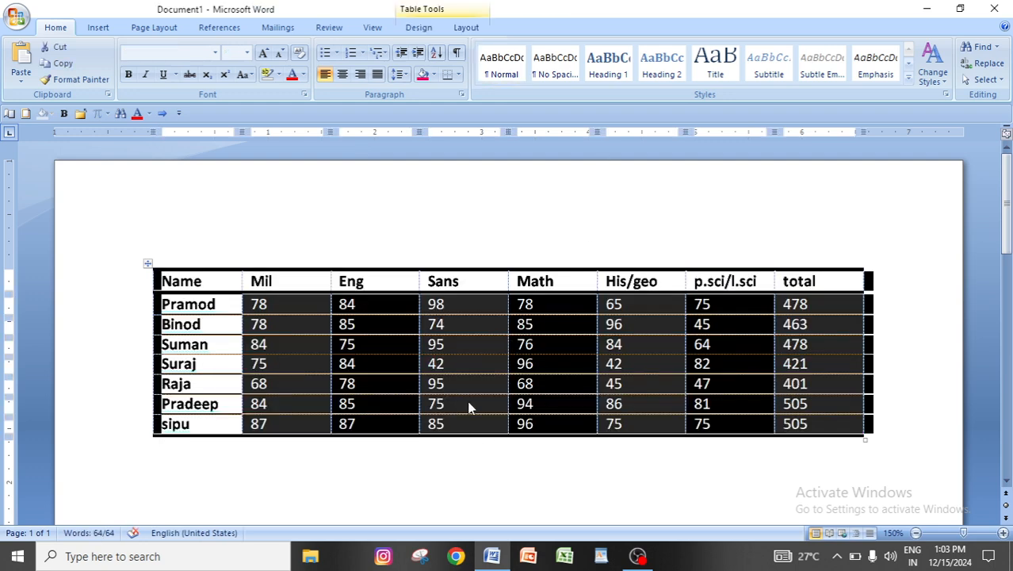
left_click(355, 363)
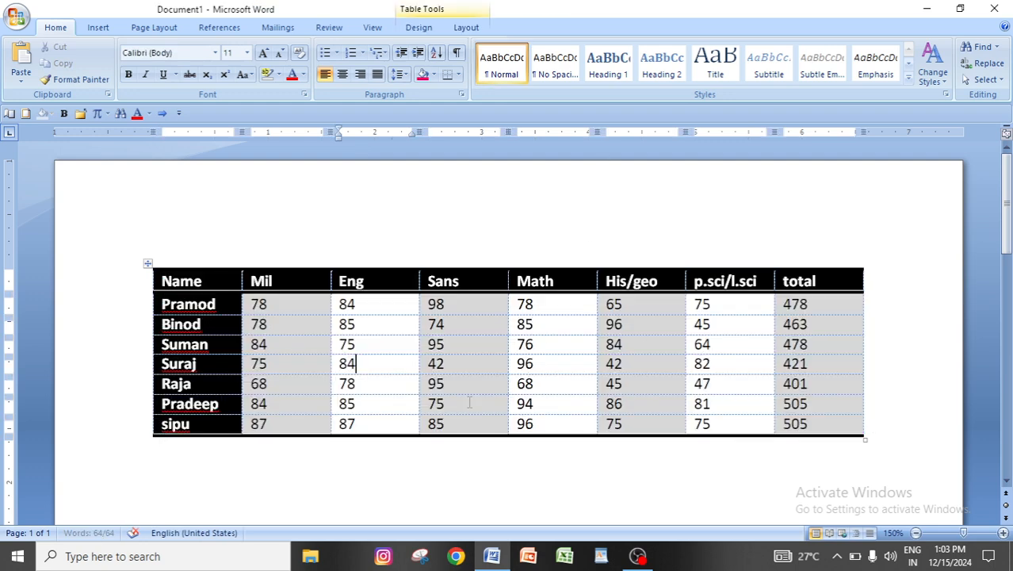
left_click(419, 27)
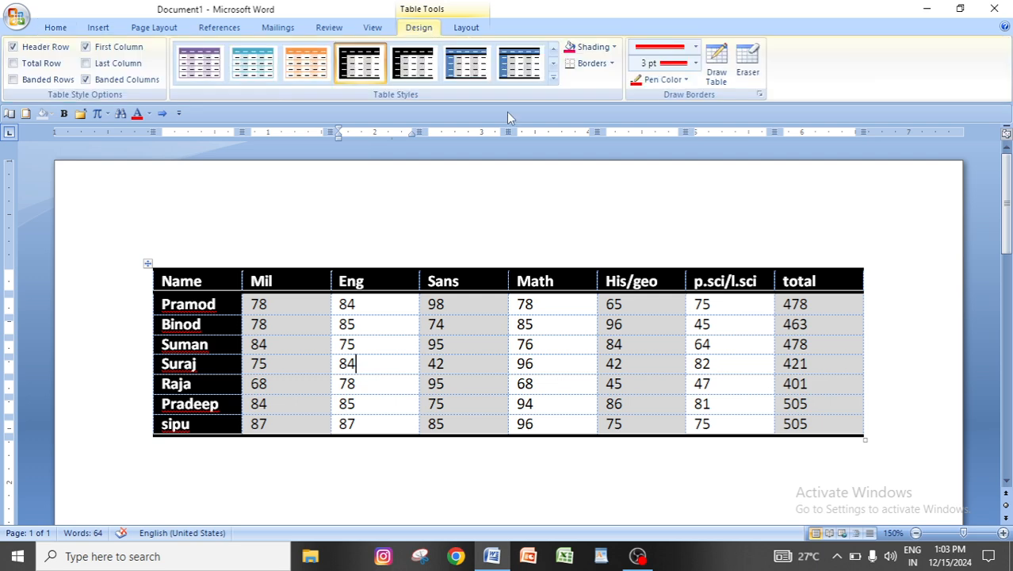
left_click(596, 47)
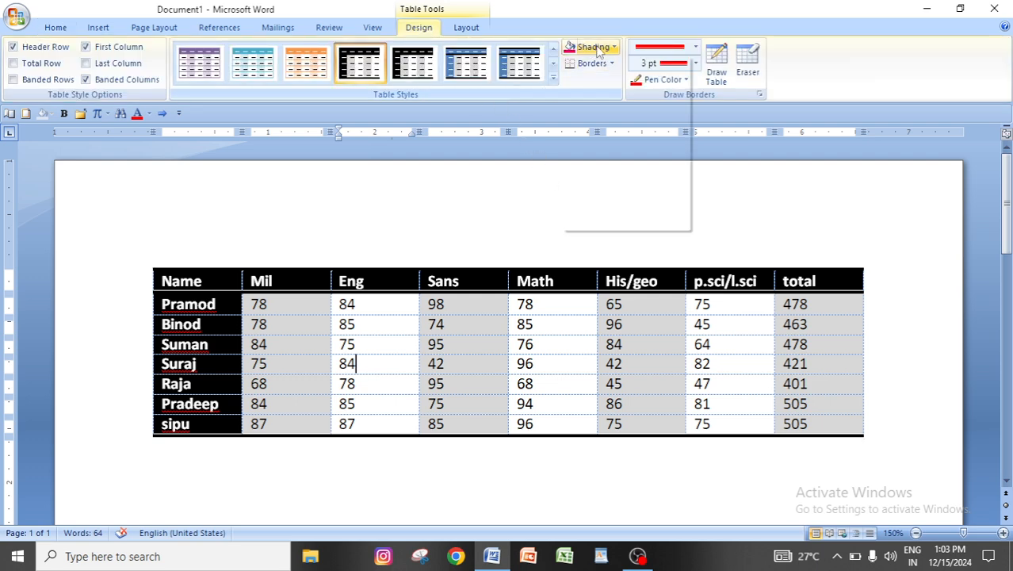
left_click(494, 274)
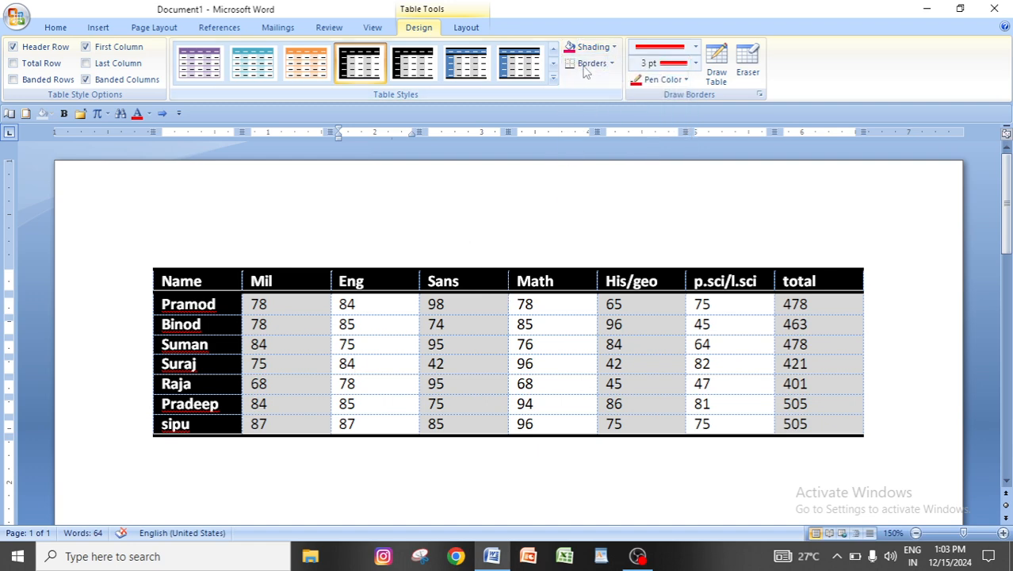
Step: Try the red 3 pt bottom border on the whole marks table and replace it with No Border
left_click(148, 264)
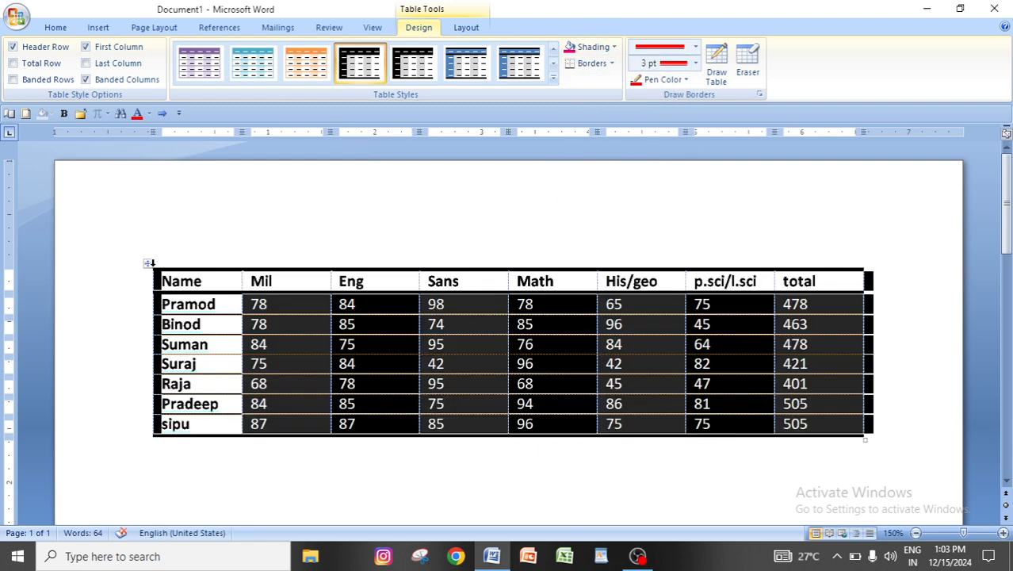
left_click(600, 70)
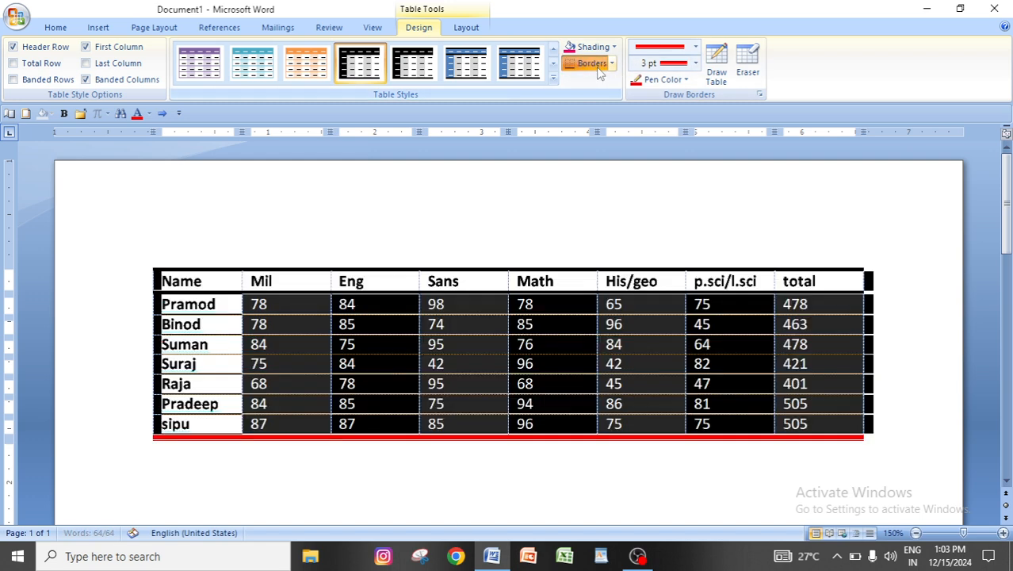
left_click(612, 63)
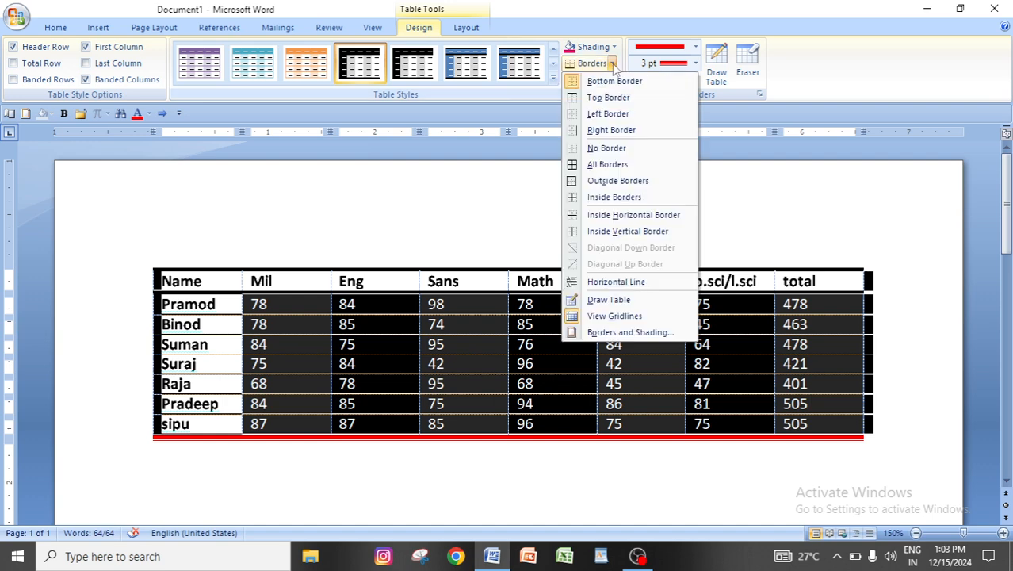
left_click(593, 149)
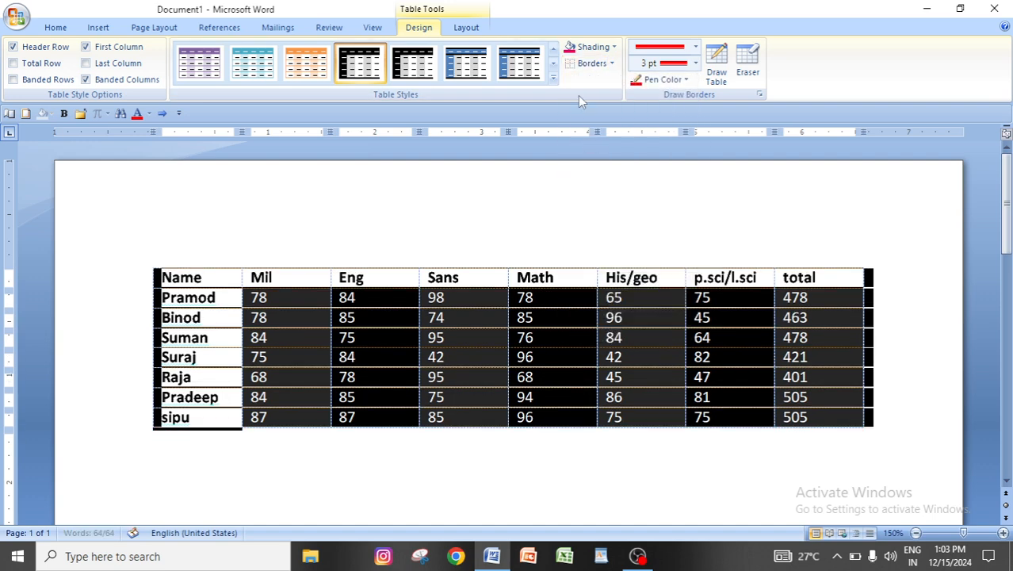
Step: Apply the red 3 pt line as All Borders to the marks table and remove the borders again
left_click(612, 63)
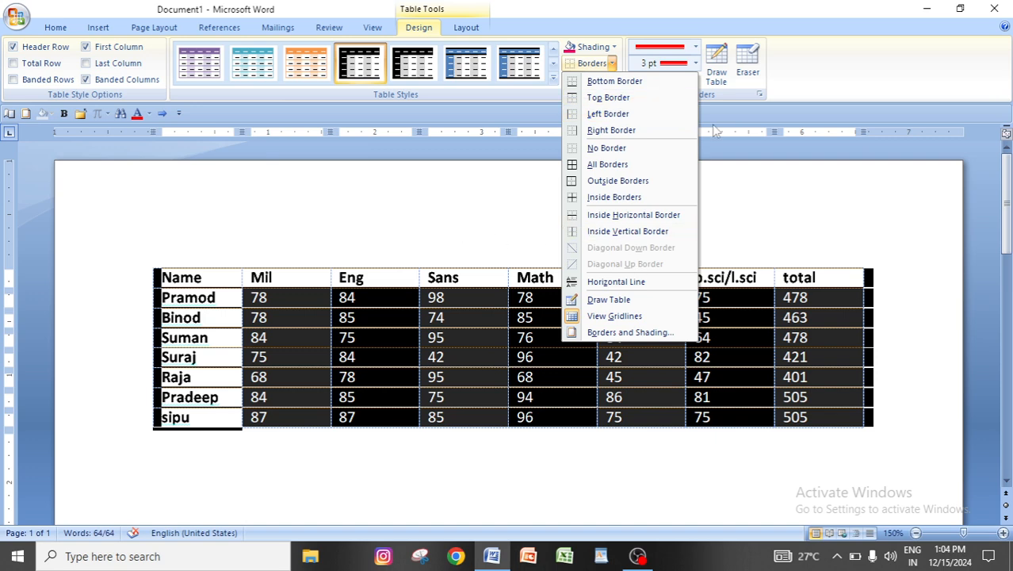
left_click(608, 165)
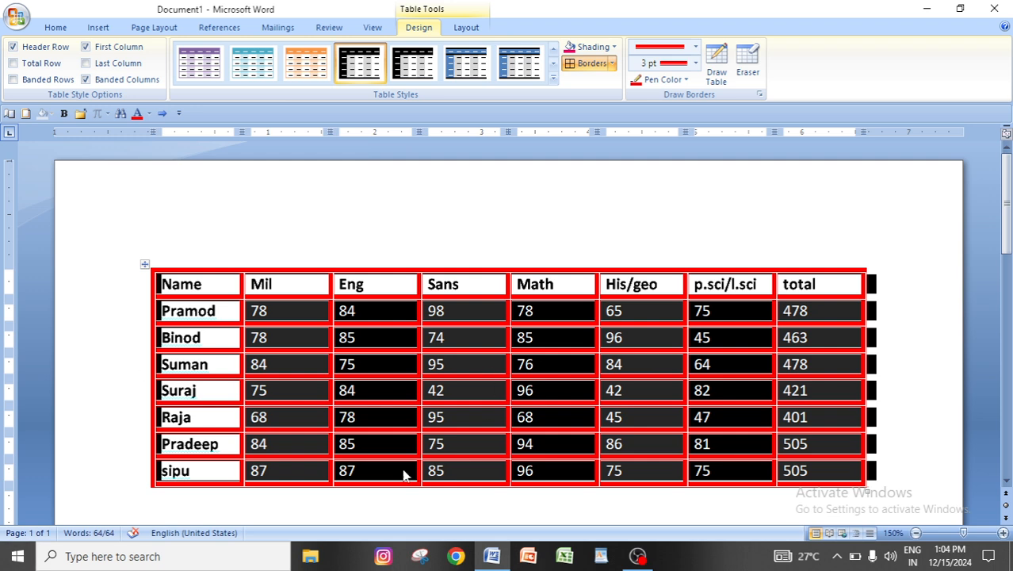
left_click(611, 64)
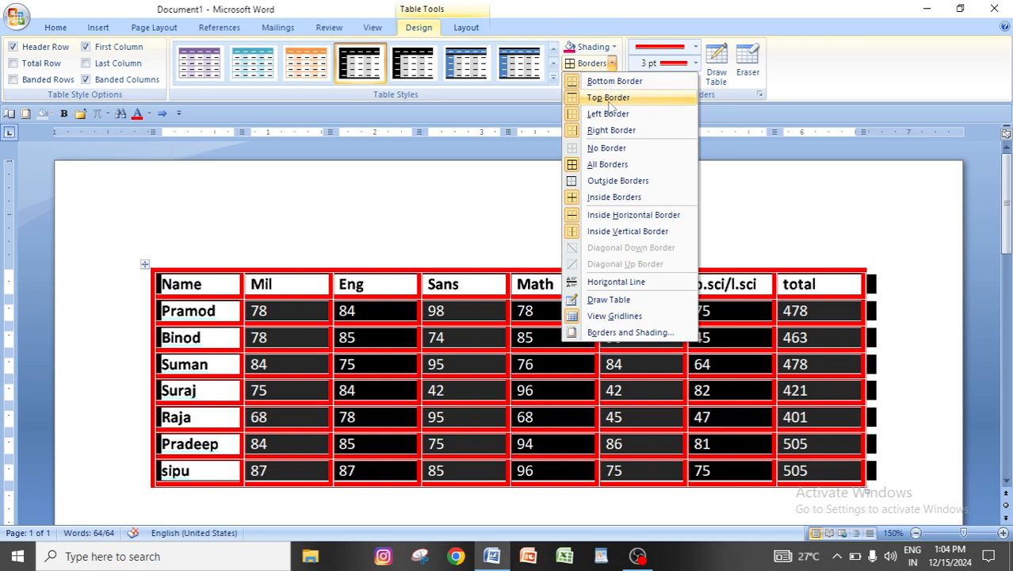
left_click(604, 149)
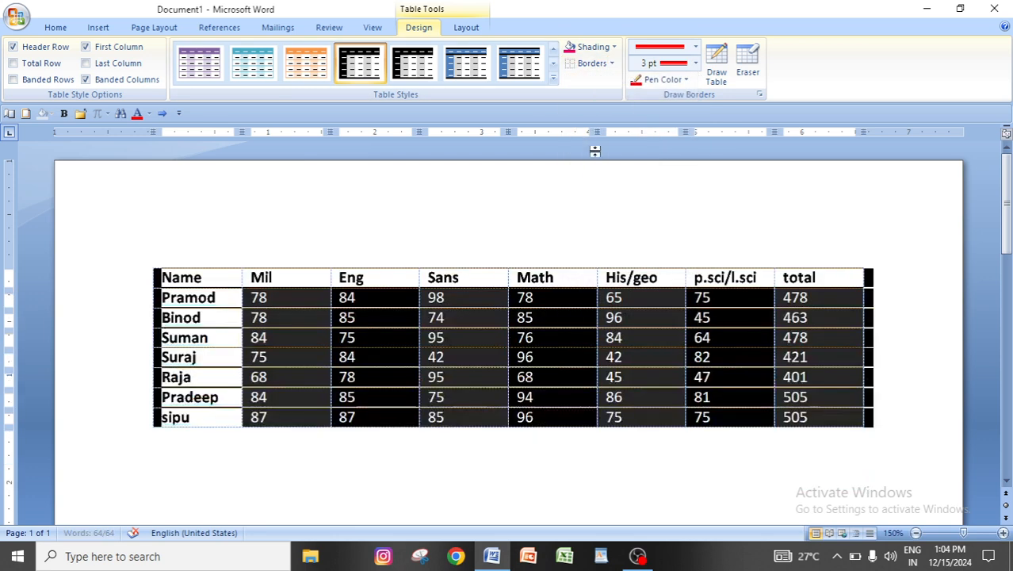
Step: Apply the red 3 pt line as the bottom border of the whole marks table and select the table again
left_click(612, 63)
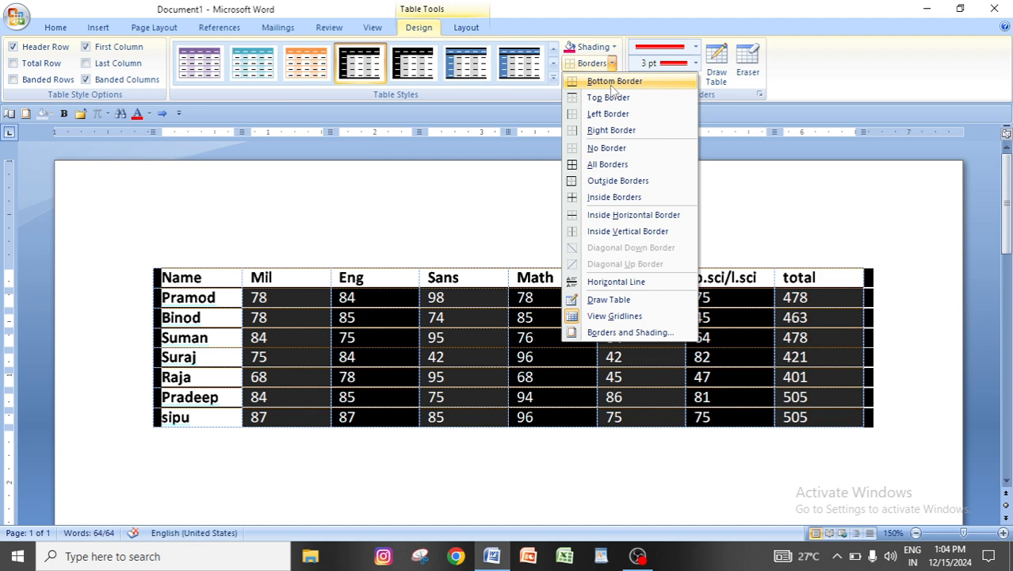
left_click(613, 82)
left_click(324, 459)
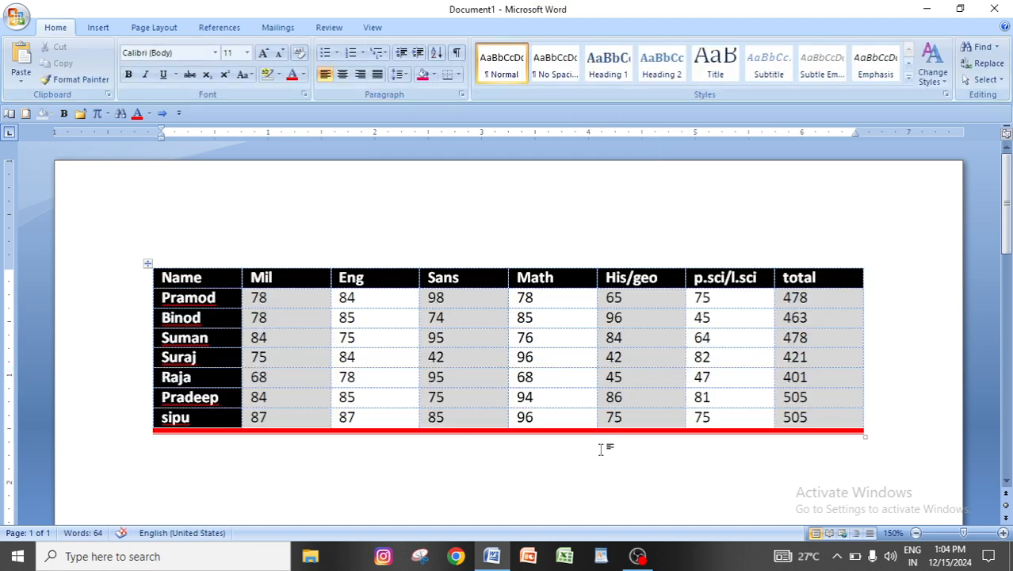
key("ctrl+a")
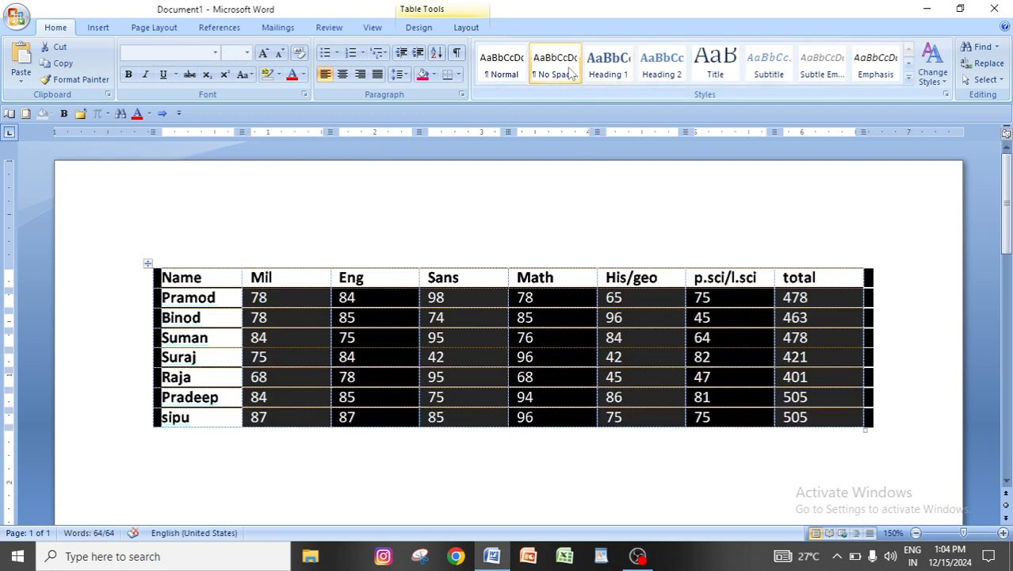
left_click(421, 31)
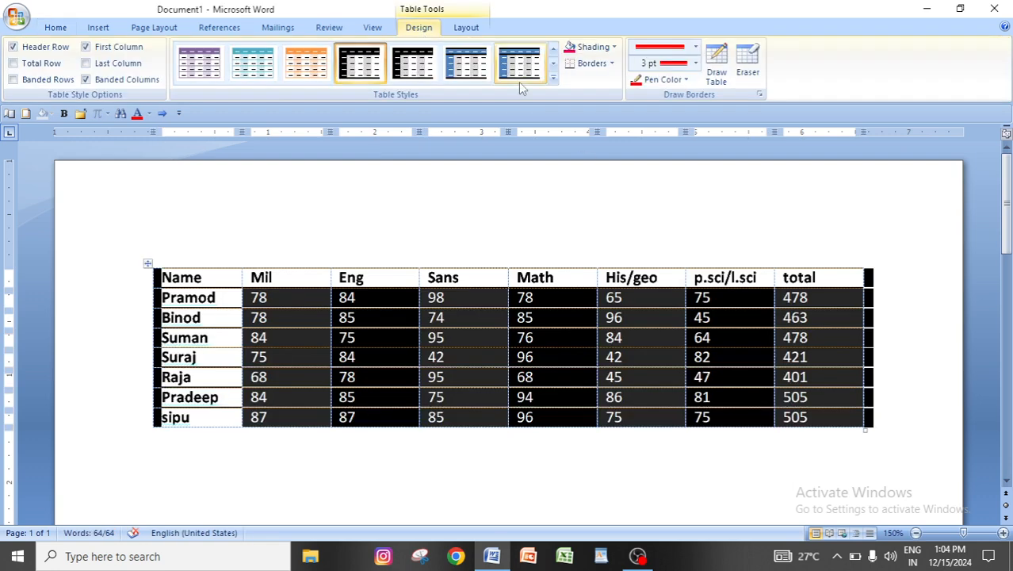
left_click(604, 66)
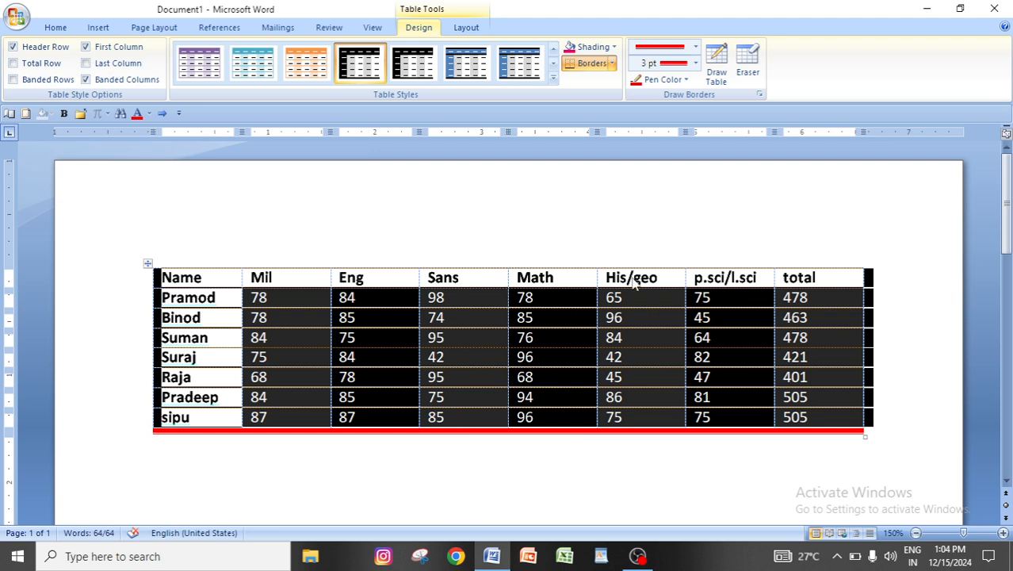
Step: Set the pen to a thin solid ½ pt line and draw it along the boundary between the Sans and Math columns
left_click(695, 48)
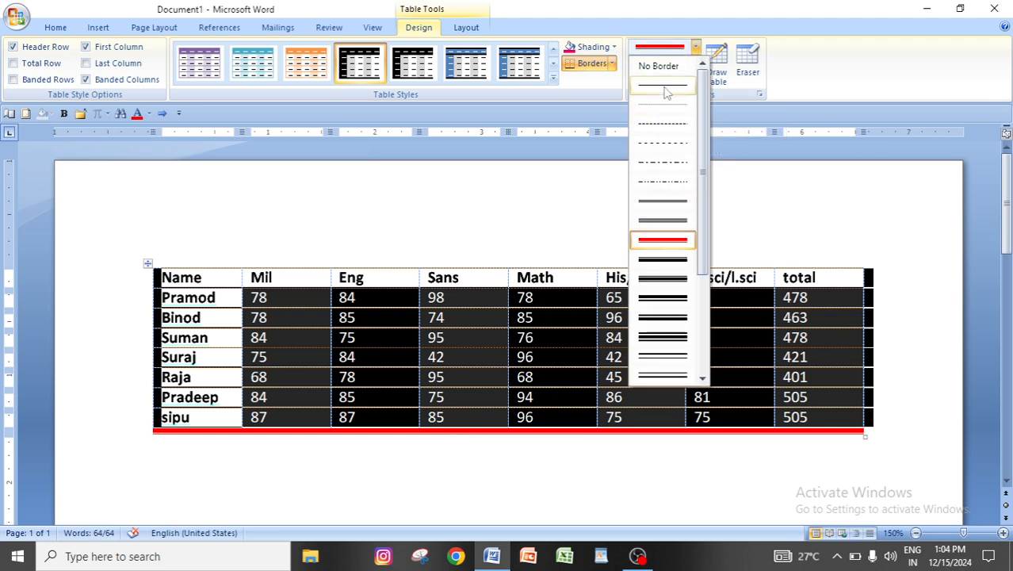
left_click(661, 84)
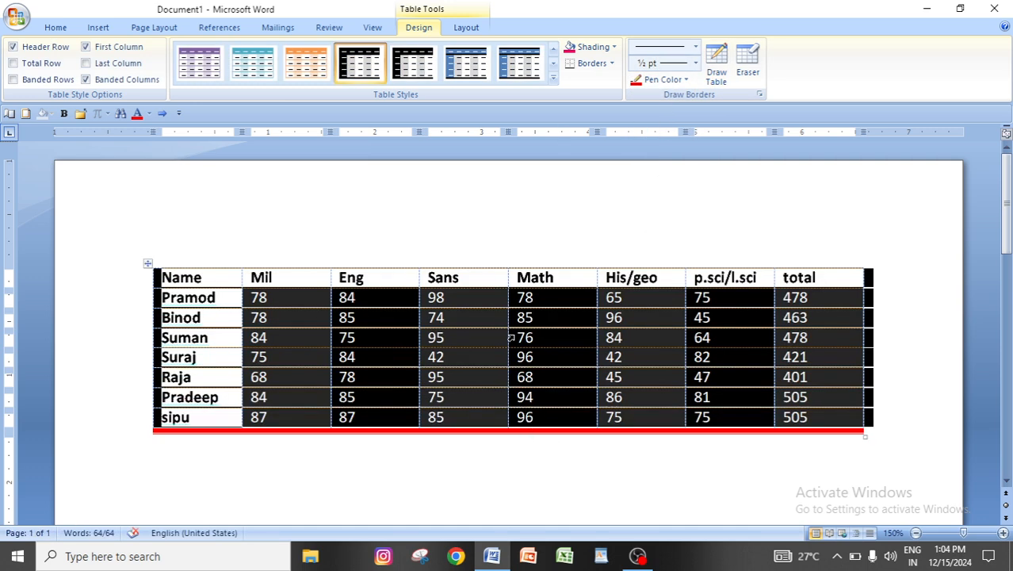
left_click_drag(507, 277, 507, 285)
left_click(670, 46)
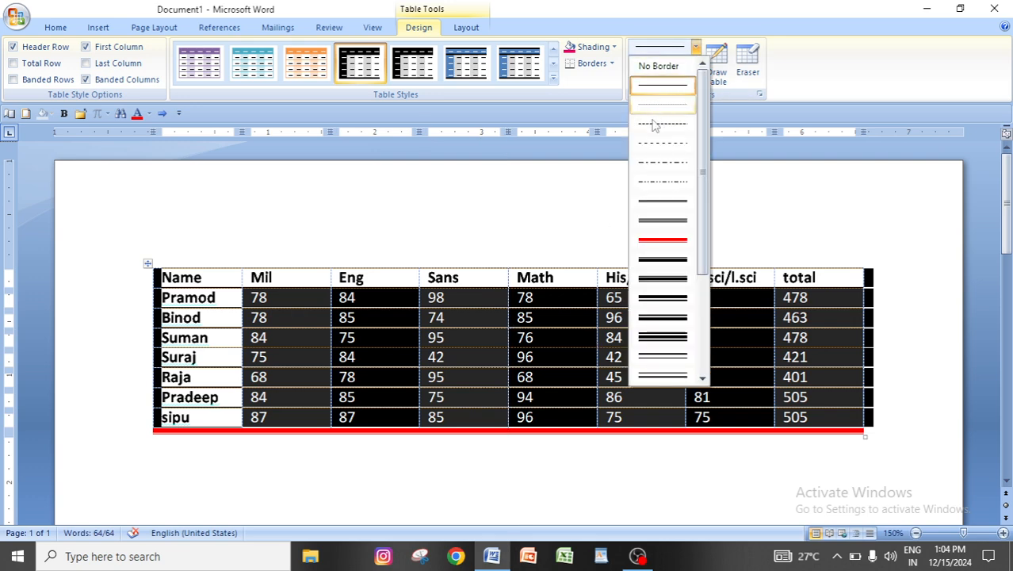
left_click(663, 84)
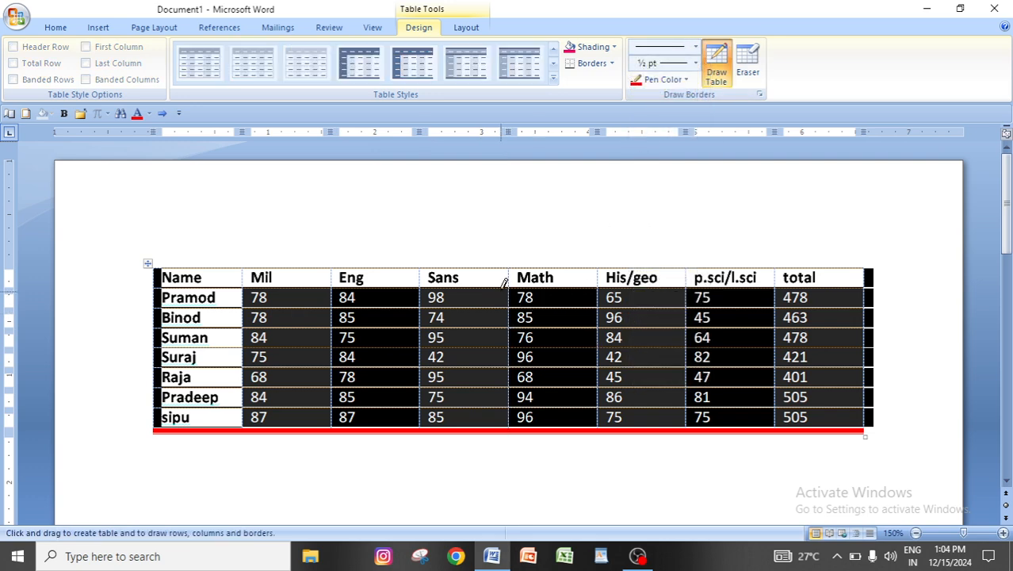
left_click_drag(510, 268, 515, 321)
left_click_drag(513, 385, 519, 365)
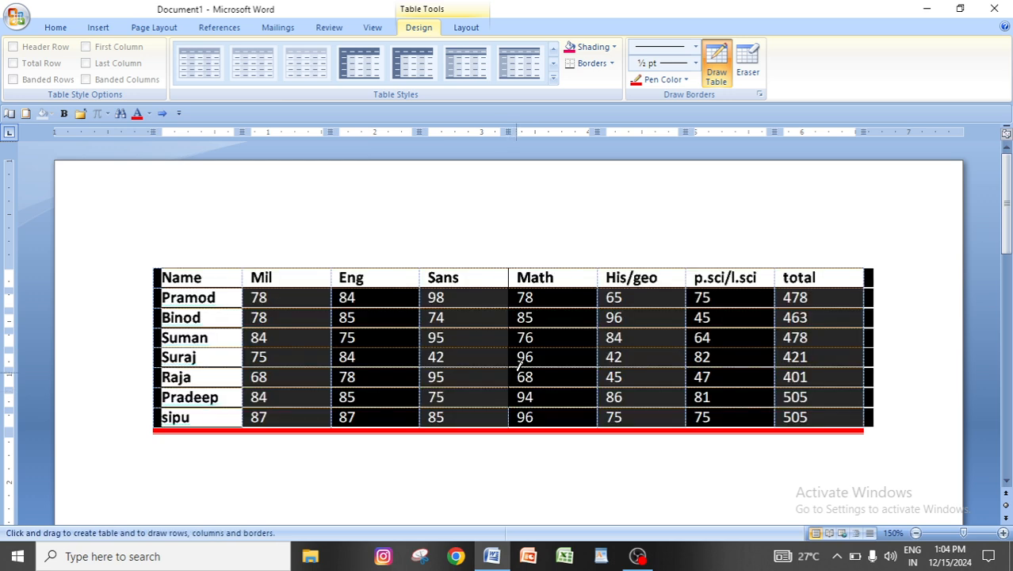
Step: Try a line across the first student's row from Mil to Sans, undo it, and apply No Border to the whole table
mouse_move(244, 296)
left_mouse_down()
mouse_move(306, 287)
mouse_move(511, 294)
left_mouse_up()
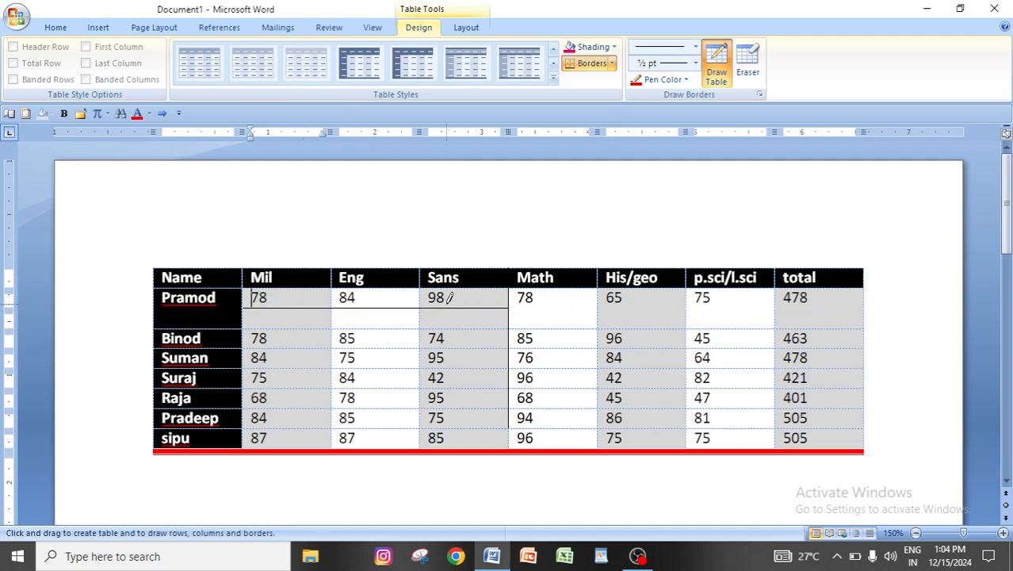
key("ctrl+z")
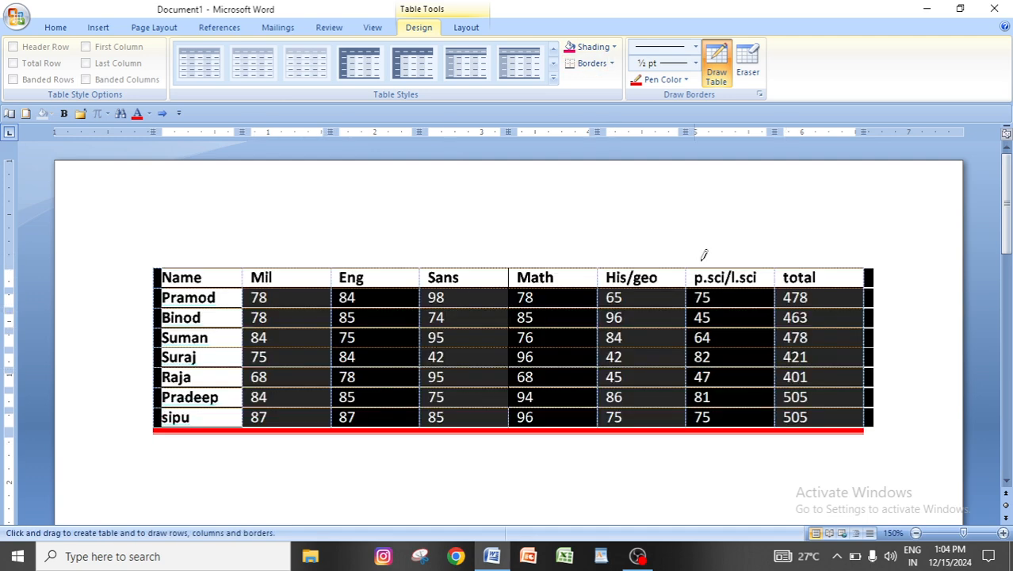
left_click(611, 64)
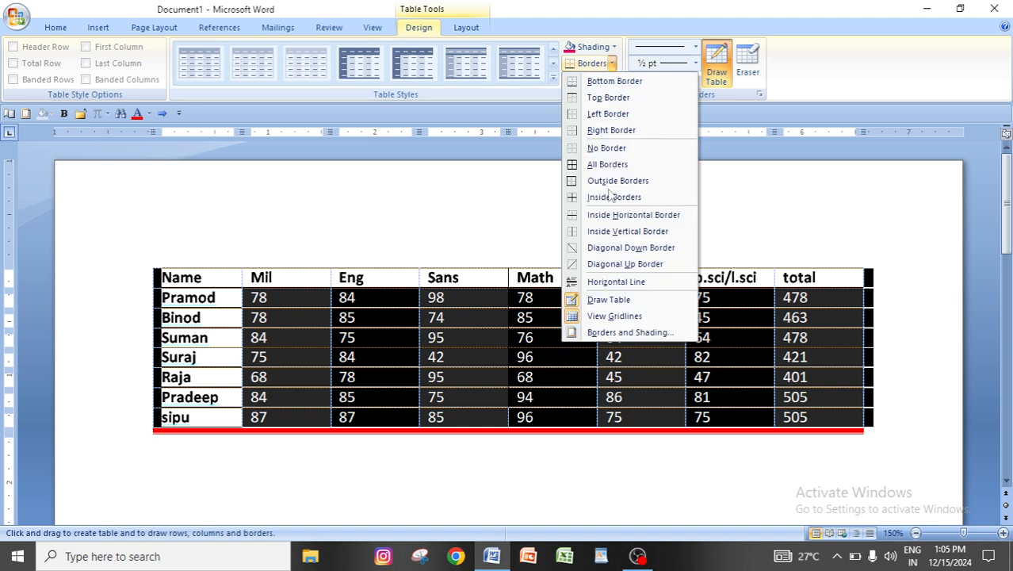
left_click(609, 148)
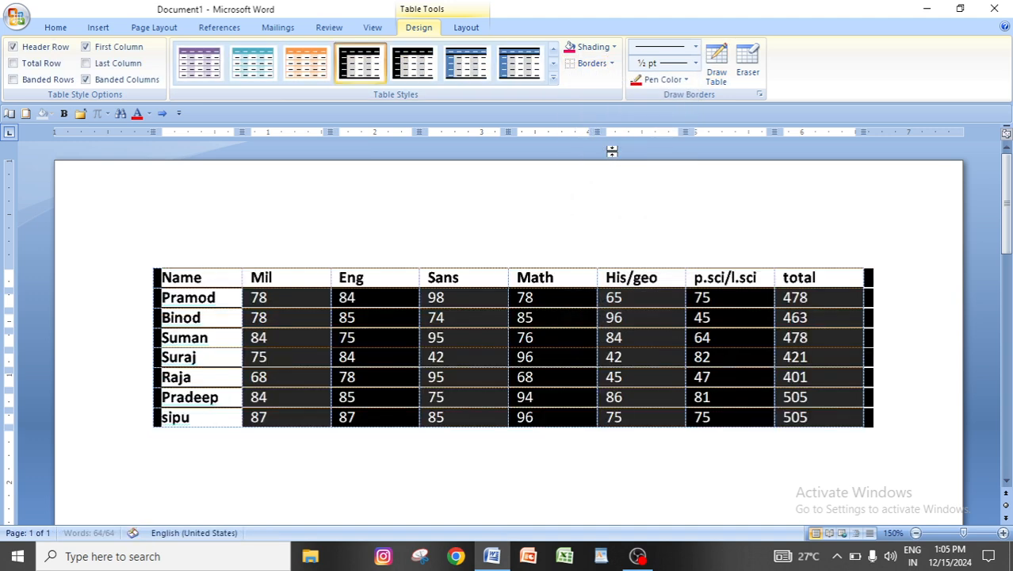
left_click(605, 462)
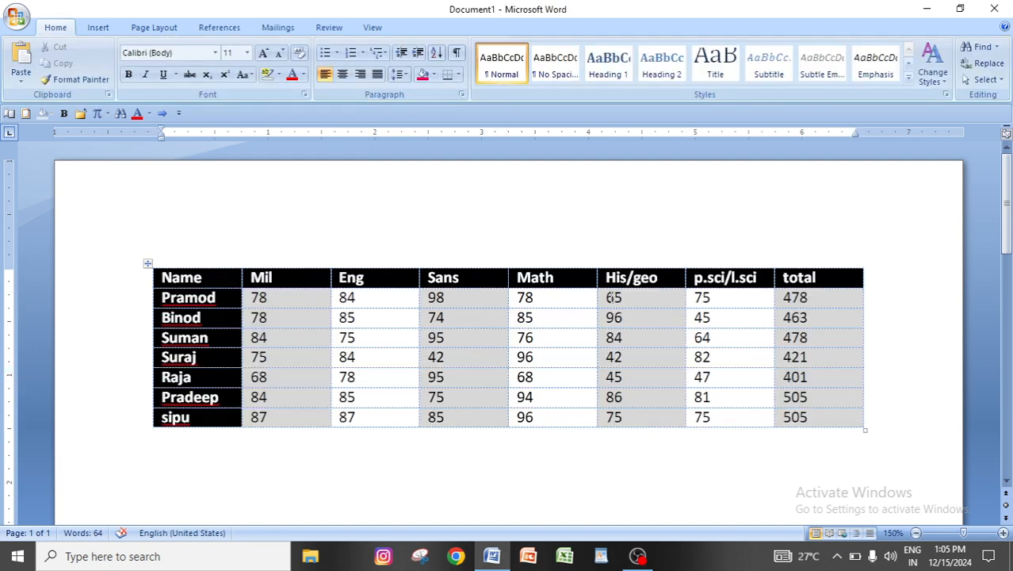
Step: Choose the diagonally striped 3 pt line style and draw it down the outer edge of the total column
left_click(406, 331)
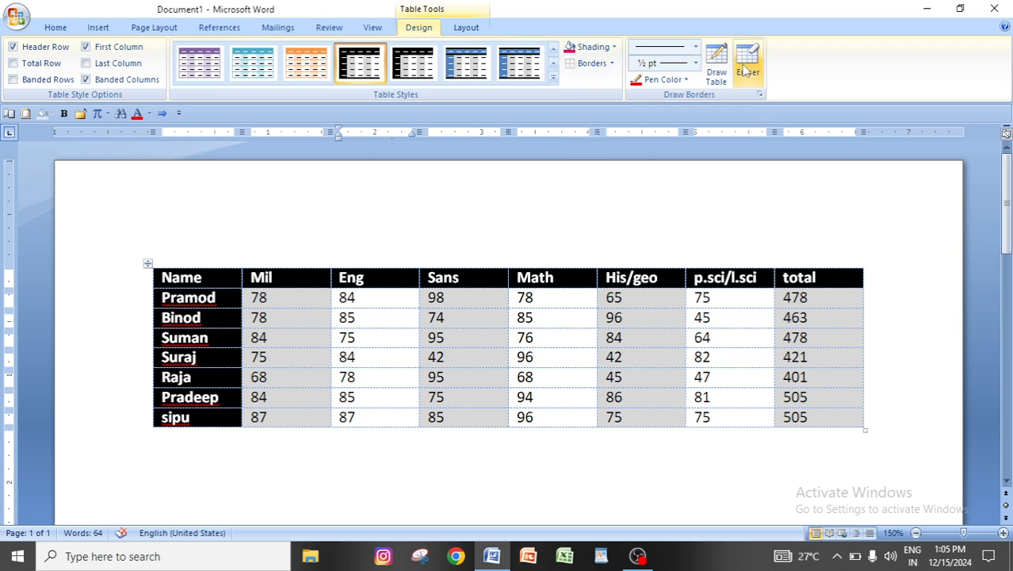
left_click(695, 46)
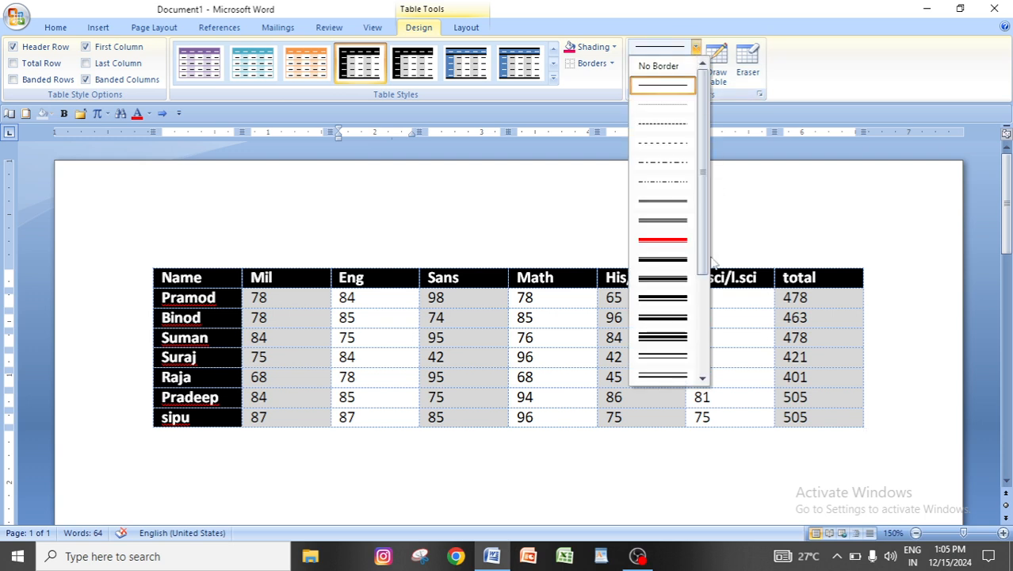
left_click_drag(705, 262, 693, 342)
left_click(662, 325)
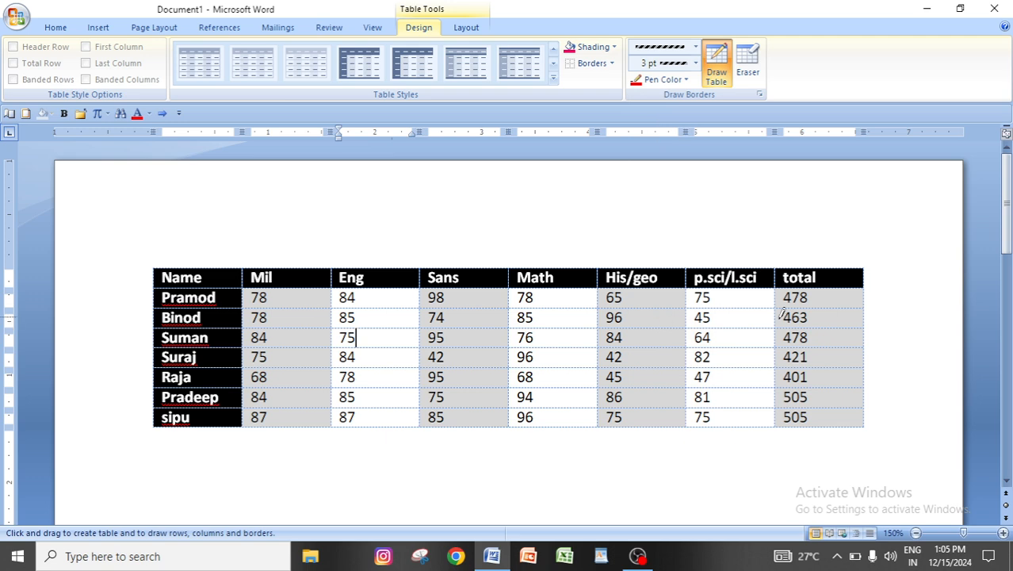
left_click_drag(862, 261, 863, 392)
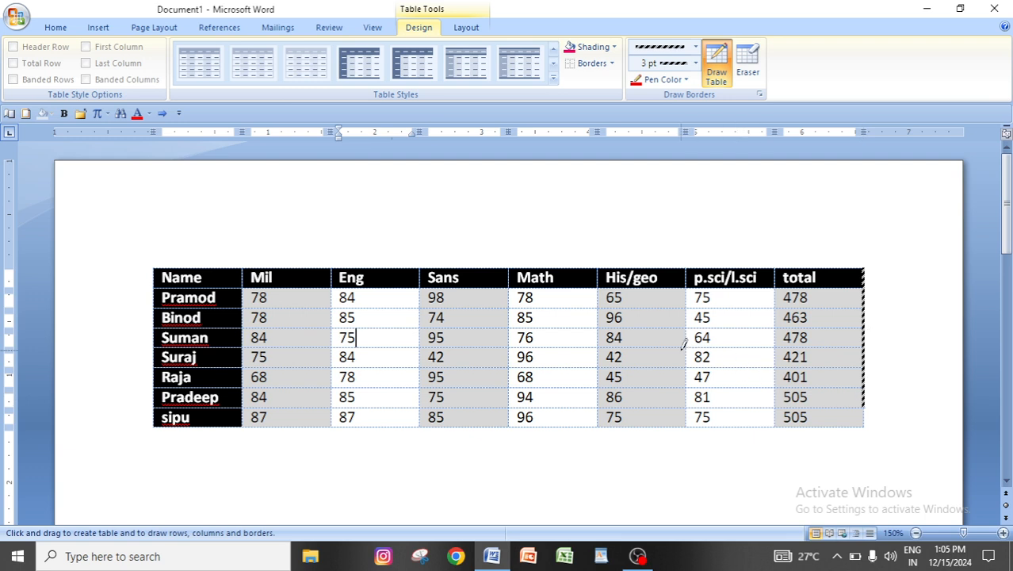
Step: Draw striped black lines above and through the fourth student's row, from the His/geo column to the total column
left_click_drag(681, 349, 836, 359)
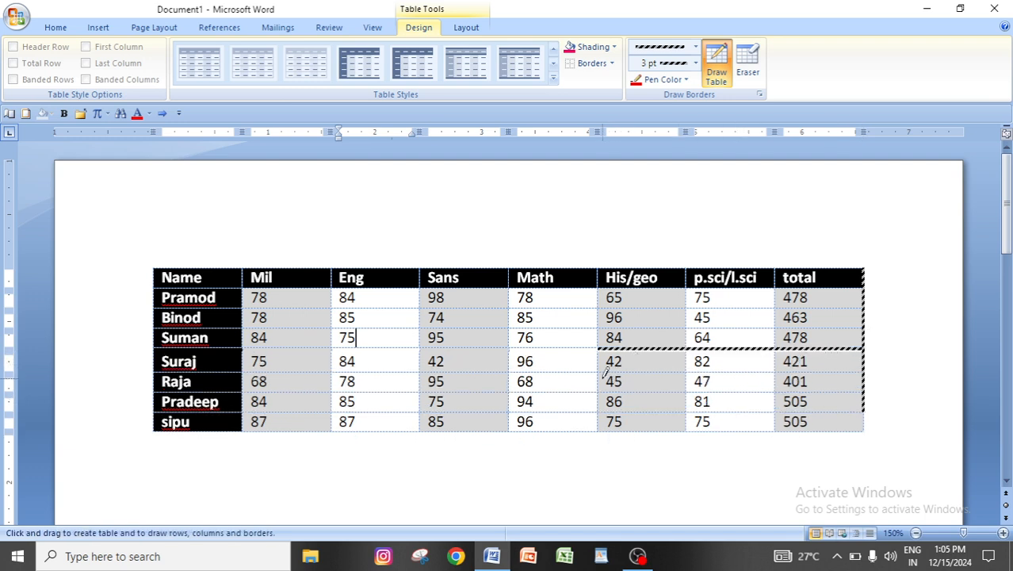
left_click_drag(603, 376, 802, 389)
left_click_drag(612, 368, 816, 373)
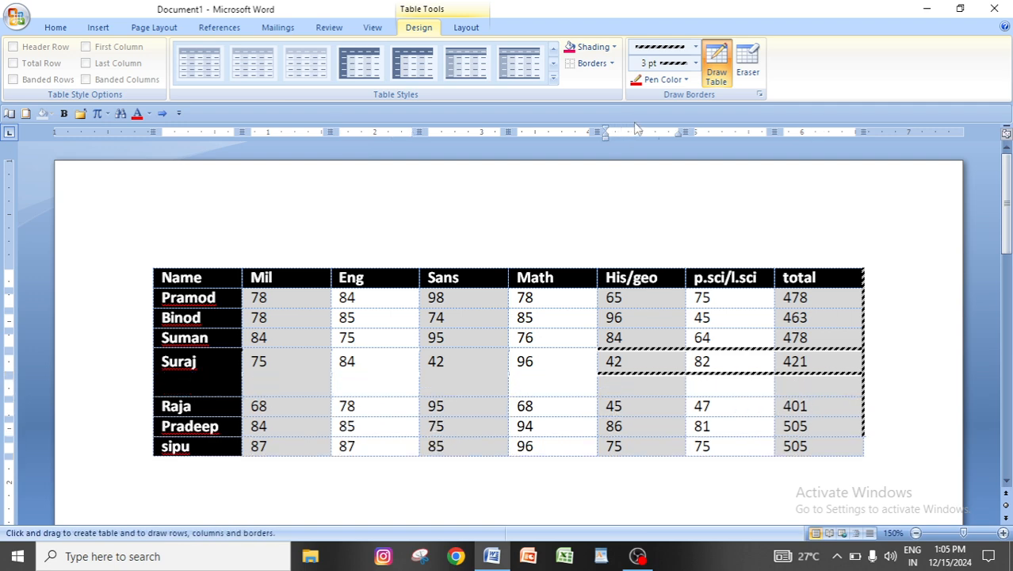
Step: Set the pen color to red and draw striped lines through the fourth and fifth students' rows from His/geo to total
left_click(670, 81)
left_click(648, 210)
left_click_drag(606, 406, 820, 418)
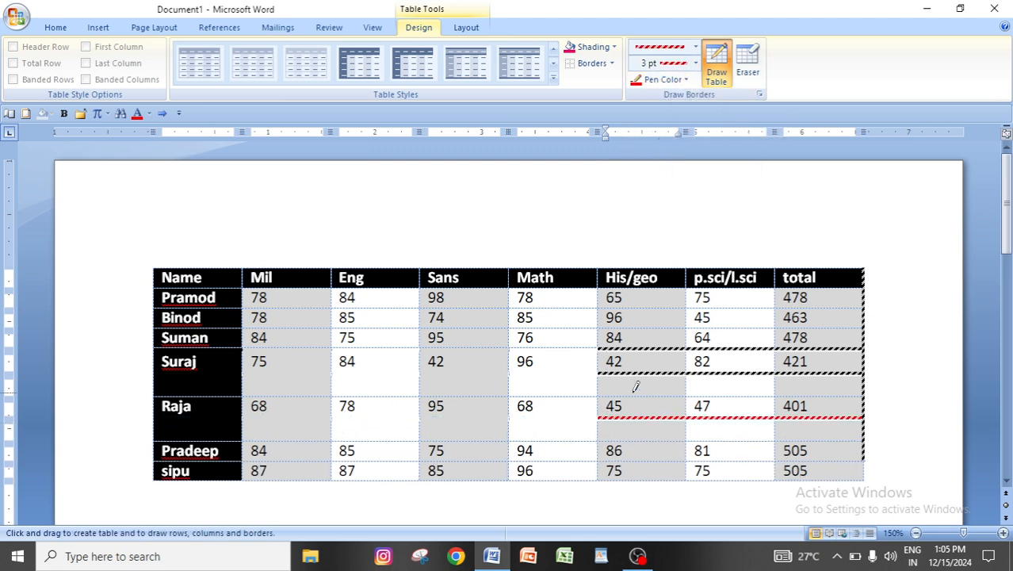
left_click_drag(616, 388, 821, 389)
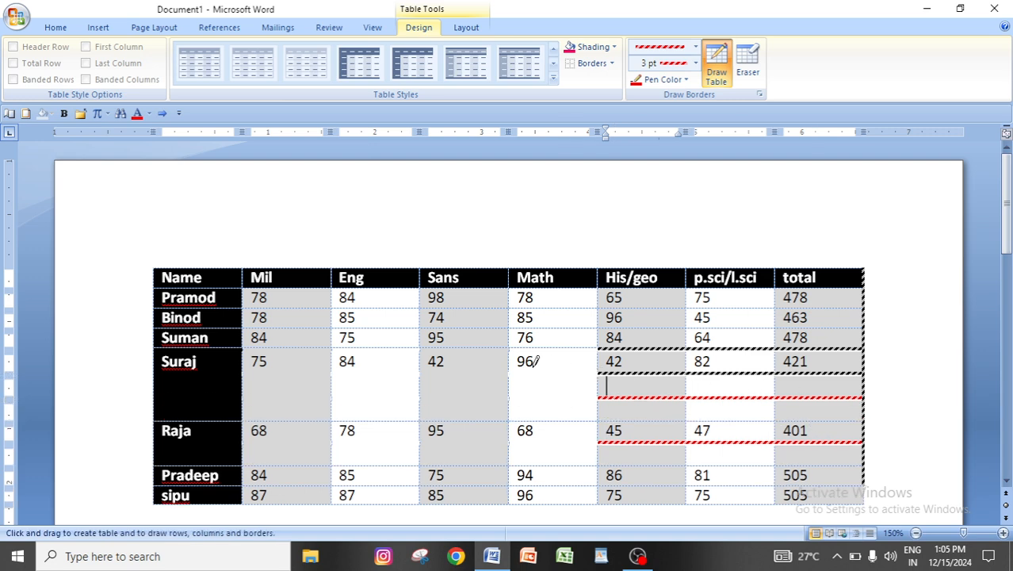
Step: Try a vertical red striped line beside the Sans column, then undo all drawn lines except the outer total-column border
left_click_drag(428, 282, 444, 425)
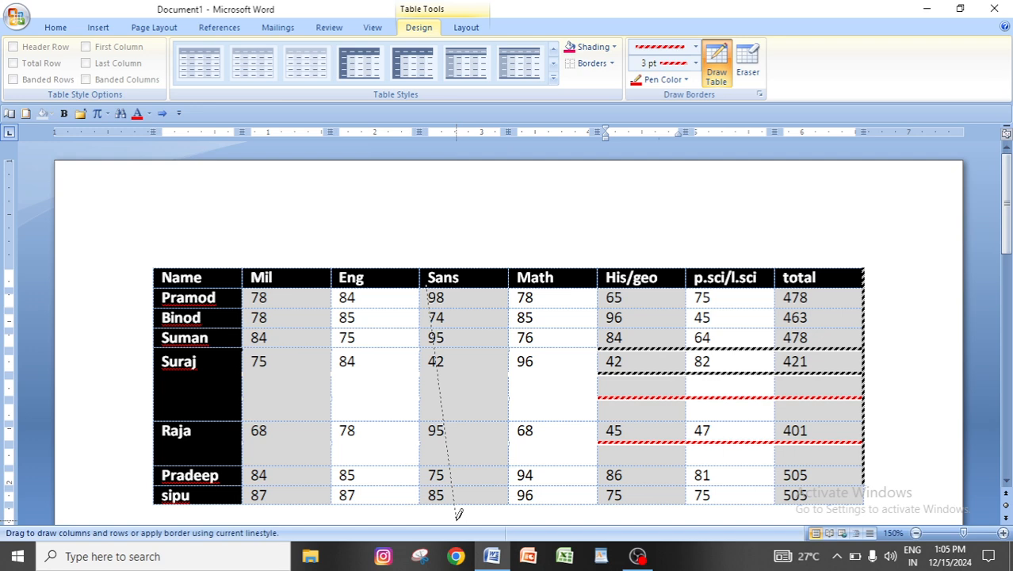
left_click_drag(458, 513, 424, 505)
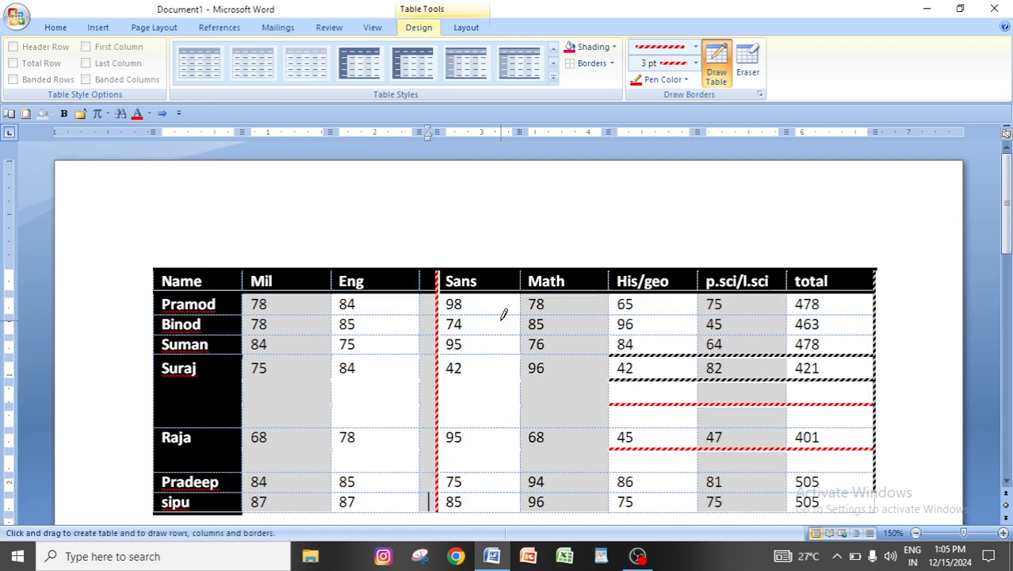
key("ctrl+z")
key("ctrl+z")
key("ctrl+z")
key("ctrl+z")
key("ctrl+z")
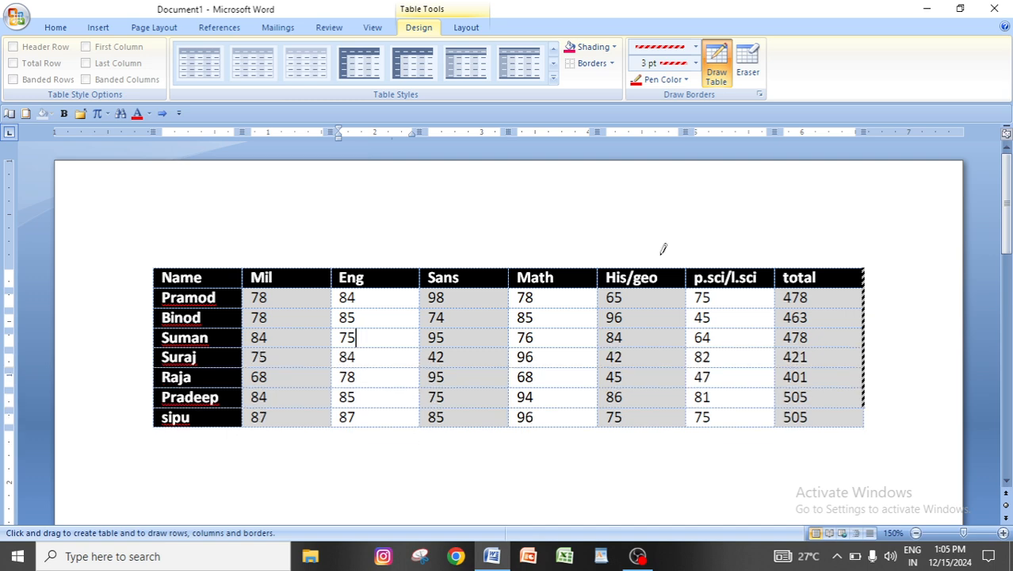
Step: Reset the pen color to Automatic and switch Draw Table off and on again
left_click(685, 80)
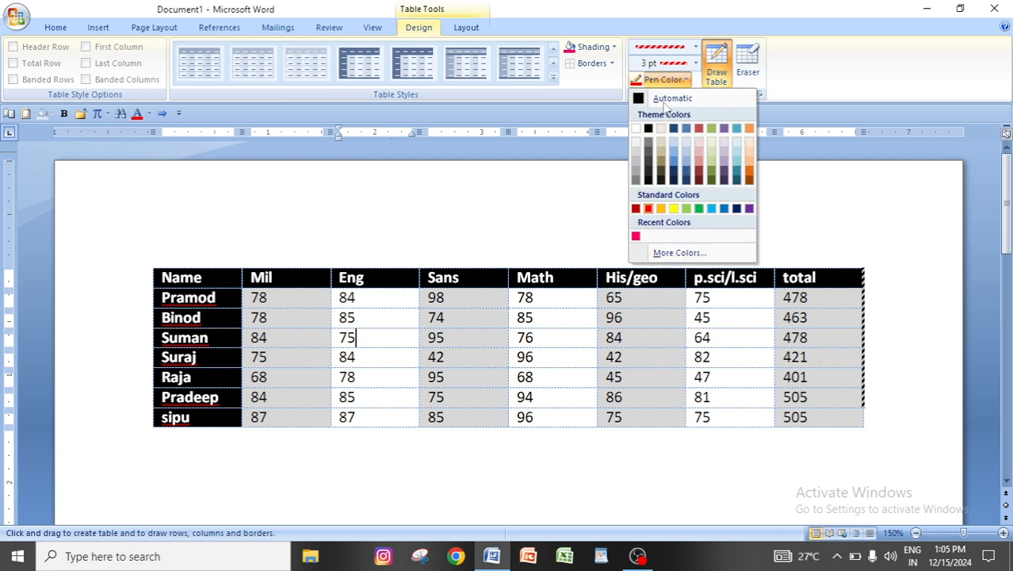
left_click(668, 98)
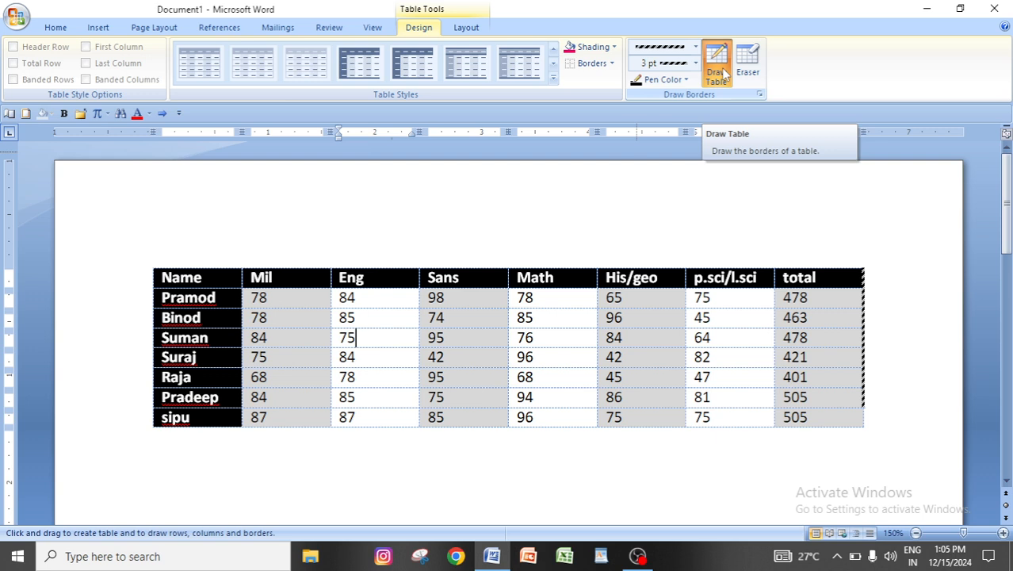
left_click(723, 73)
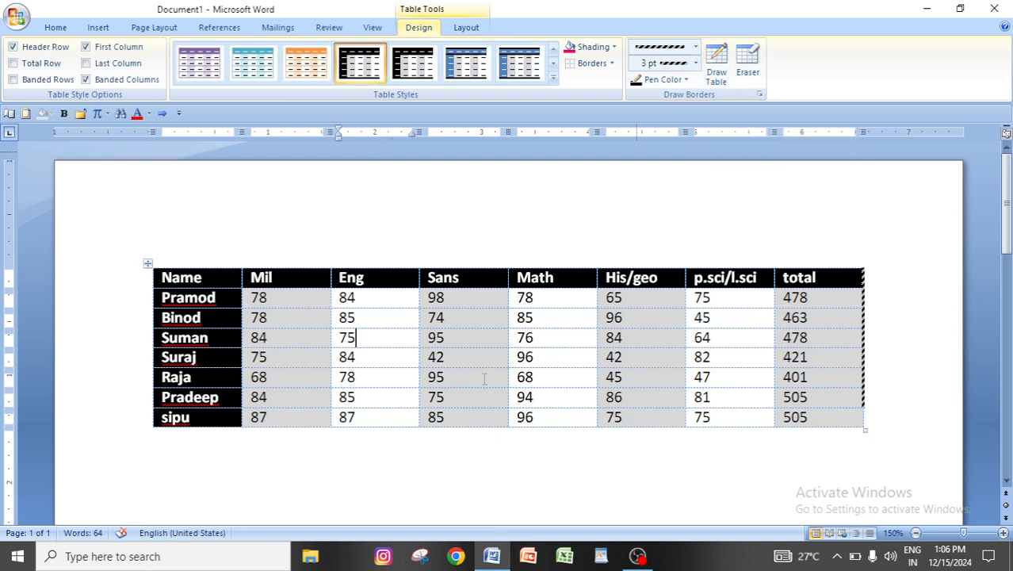
left_click(716, 65)
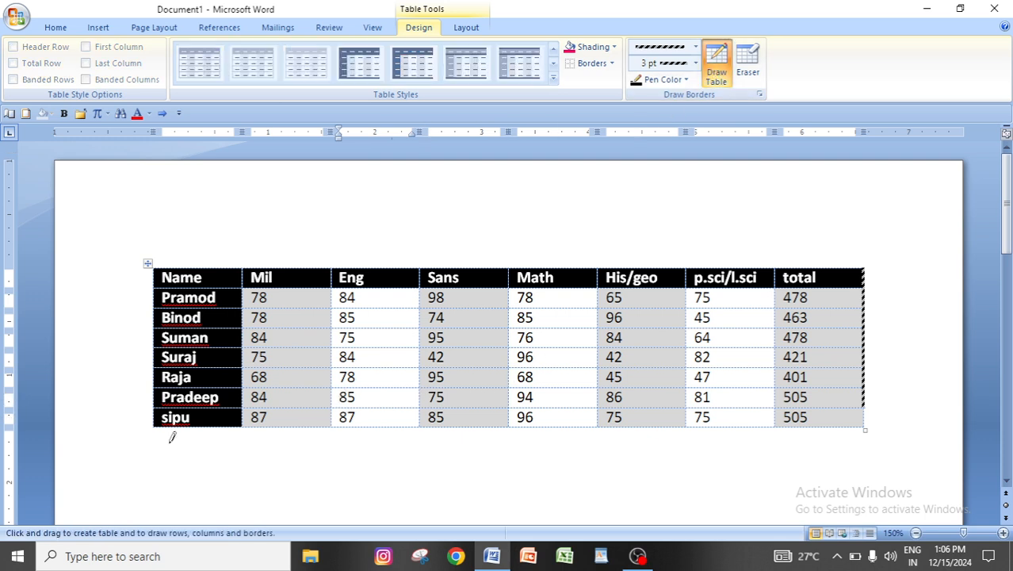
Step: Draw a striped-border table below the marks table, add a row, and divide the lower part into cells
mouse_move(160, 447)
left_mouse_down()
mouse_move(881, 449)
mouse_move(857, 423)
mouse_move(868, 413)
left_mouse_up()
scroll(499, 462, "down", 3)
mouse_move(171, 289)
left_mouse_down()
mouse_move(825, 286)
mouse_move(868, 311)
left_mouse_up()
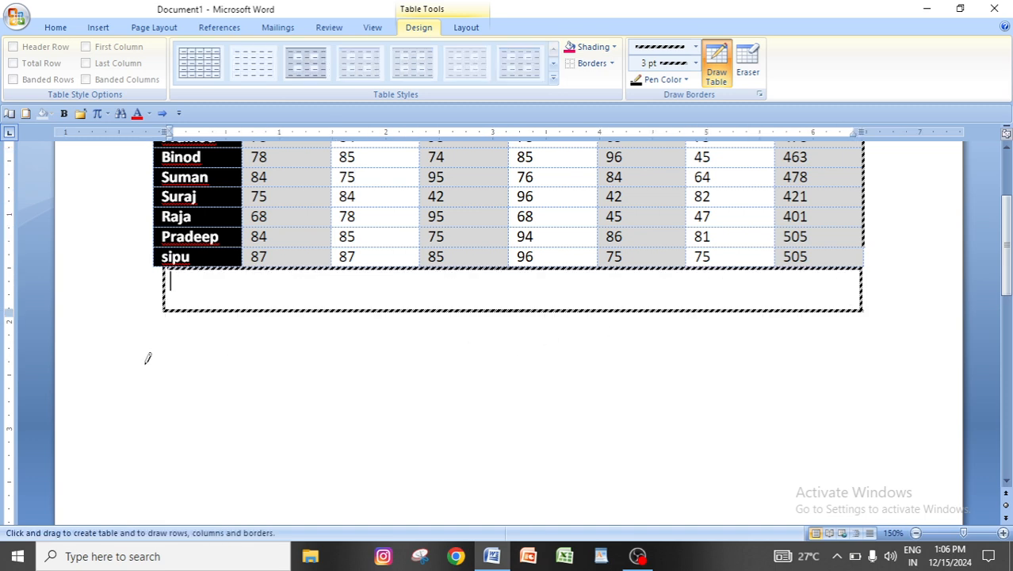
key("Tab")
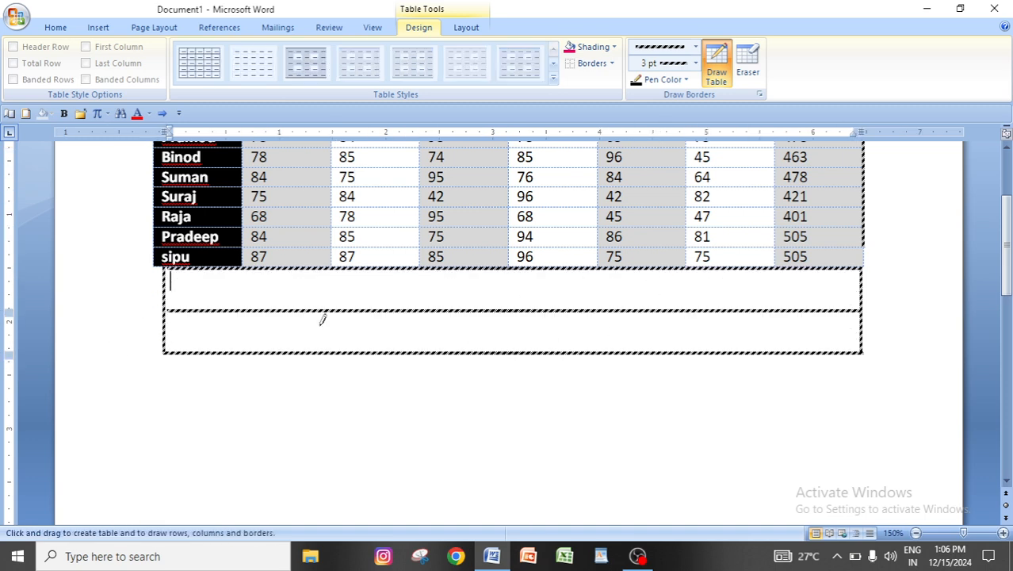
left_click_drag(226, 311, 226, 352)
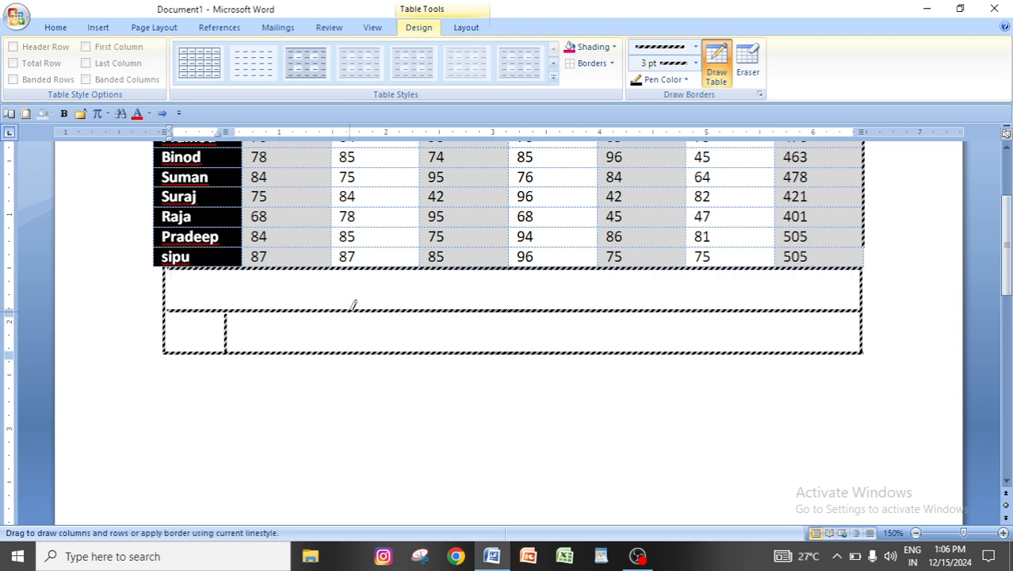
mouse_move(349, 311)
left_mouse_down()
mouse_move(349, 352)
mouse_move(592, 294)
mouse_move(769, 314)
mouse_move(805, 329)
left_mouse_up()
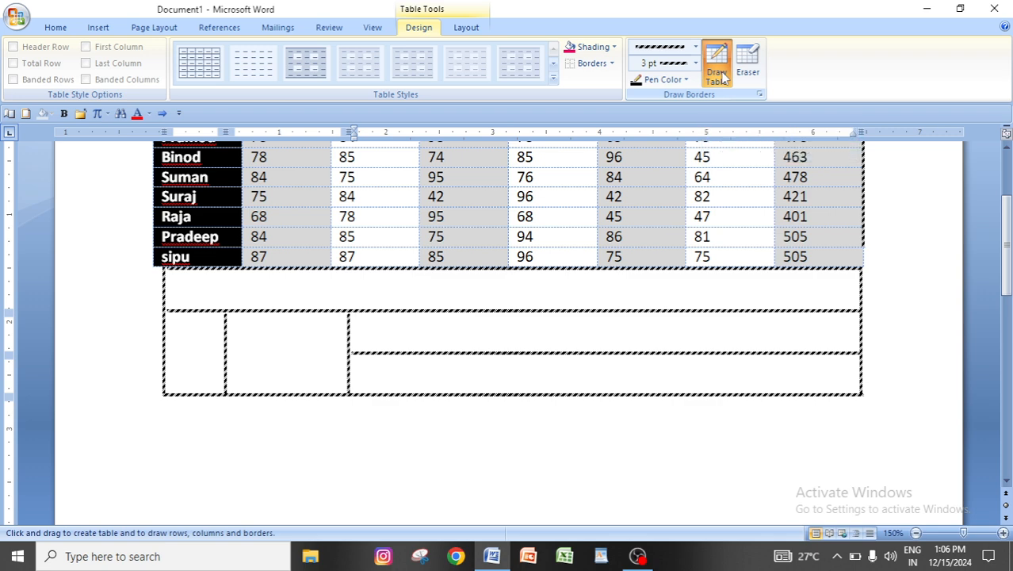
Step: Undo the new table drawn below the marks table
key("ctrl+z")
key("ctrl+z")
key("ctrl+z")
key("ctrl+z")
key("ctrl+z")
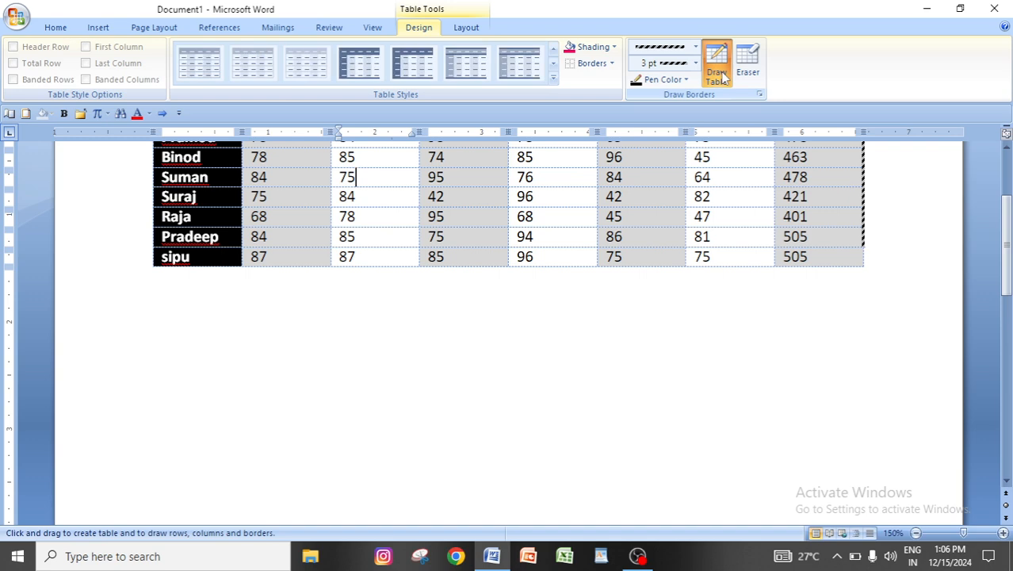
Step: Draw 3 pt striped vertical lines beside the Sans, Math and His/geo columns and horizontal ones within the fourth and fifth student rows
scroll(481, 296, "up", 2)
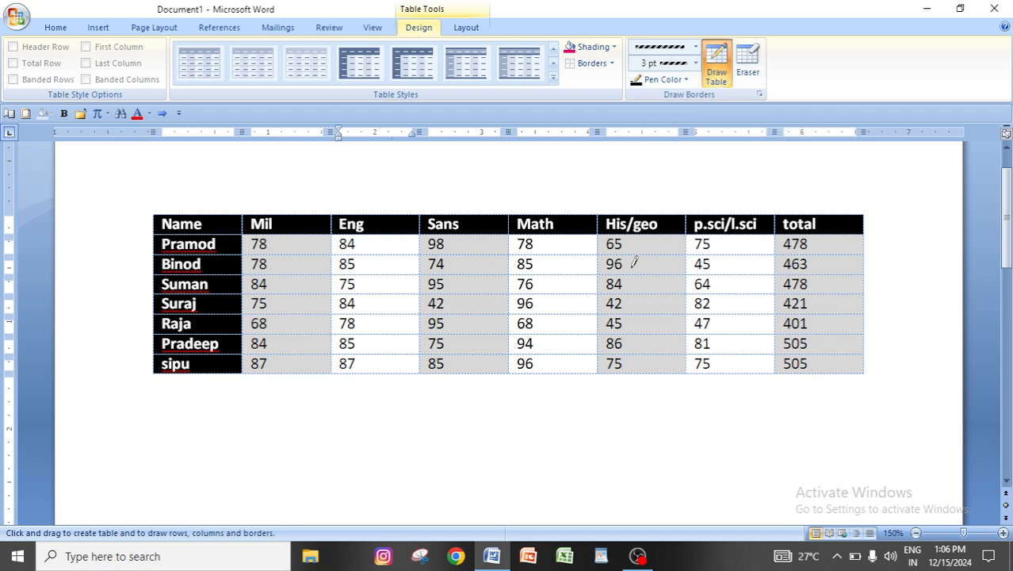
left_click_drag(604, 235, 605, 235)
left_click_drag(611, 341, 568, 355)
left_click_drag(494, 309, 646, 296)
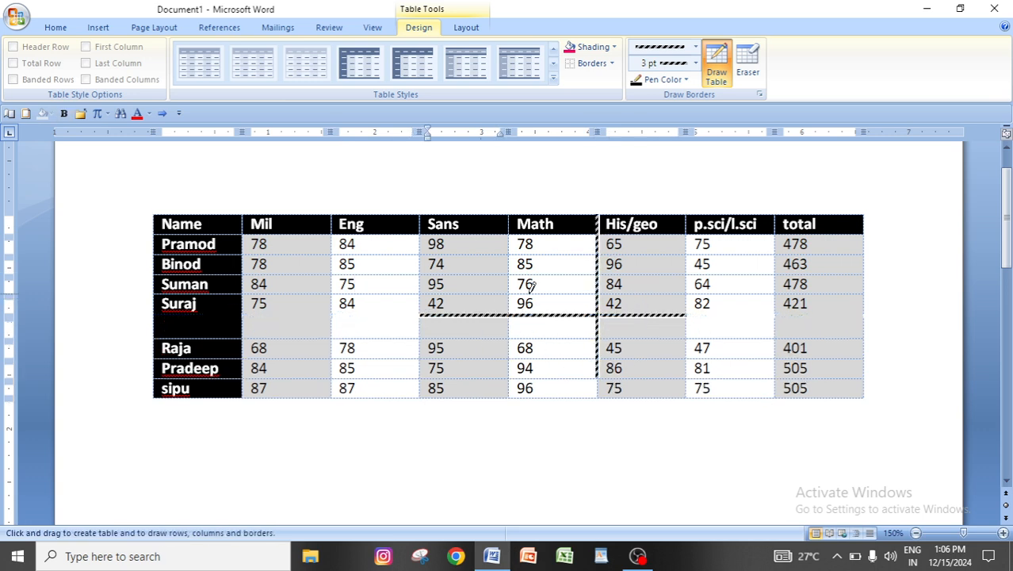
left_click_drag(512, 224, 513, 396)
left_click_drag(276, 343, 417, 346)
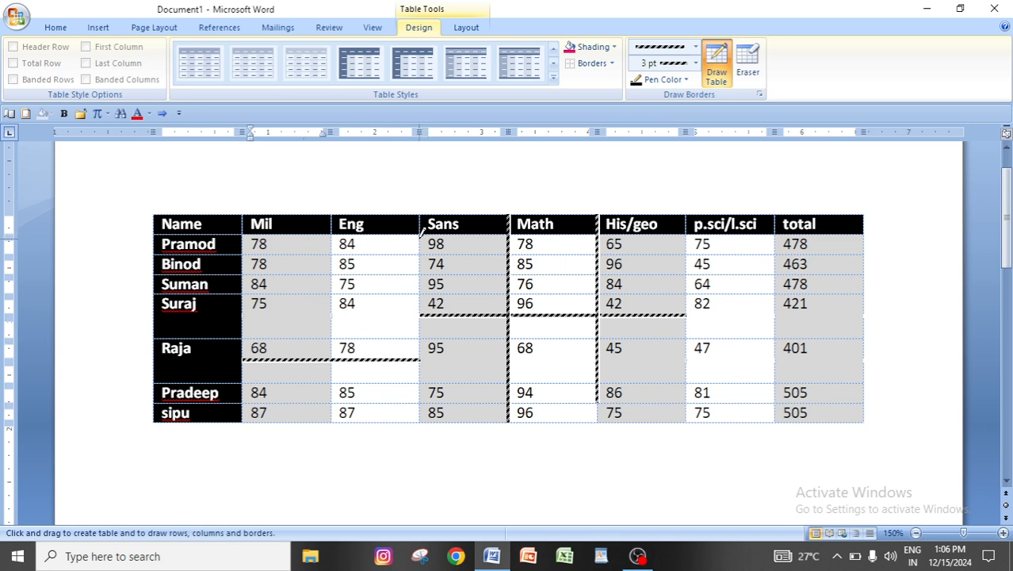
left_click_drag(422, 231, 425, 420)
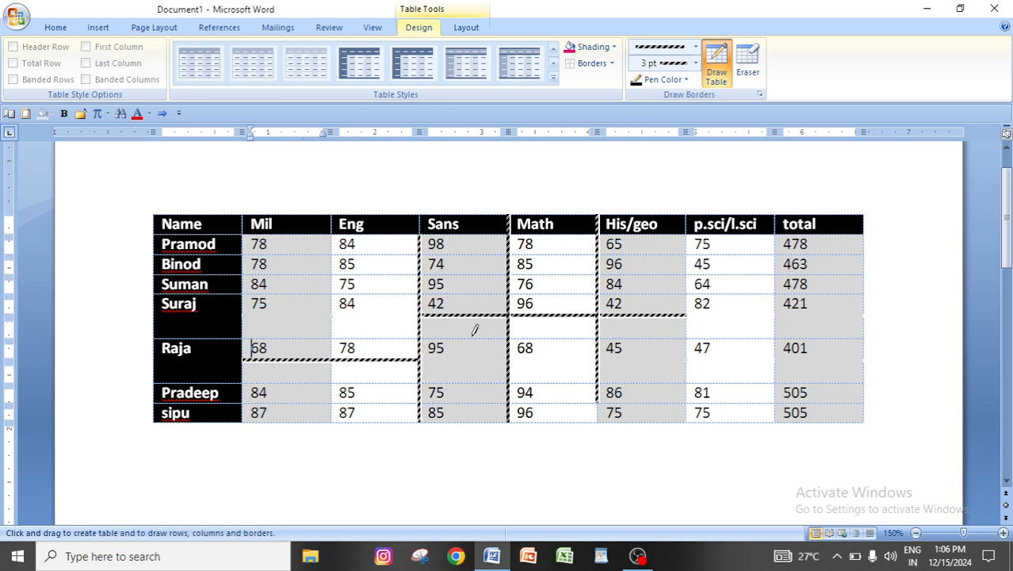
Step: Erase the striped horizontal line in the fourth student row and several striped segments on both sides of the Math column
left_click(748, 62)
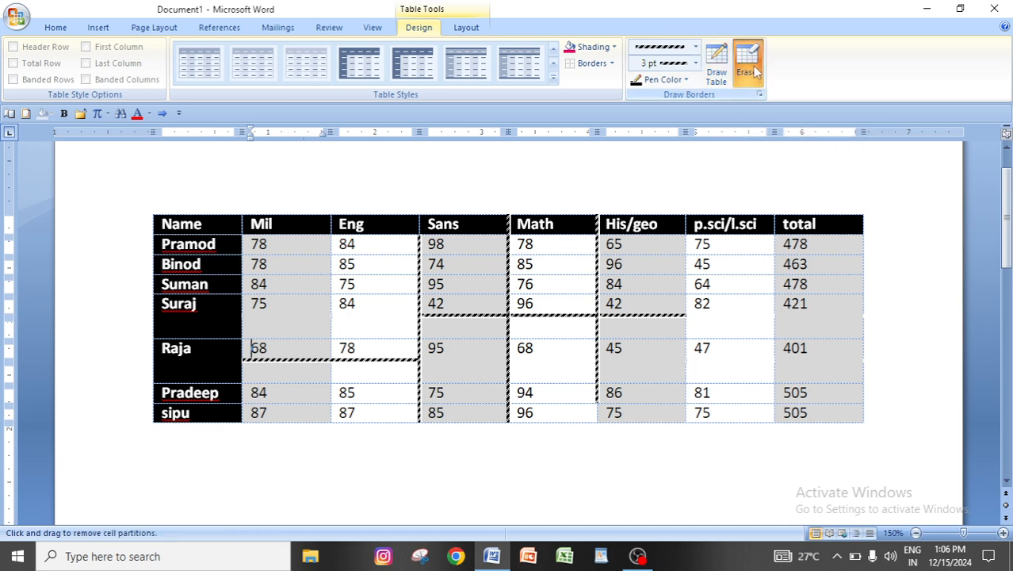
left_click(657, 310)
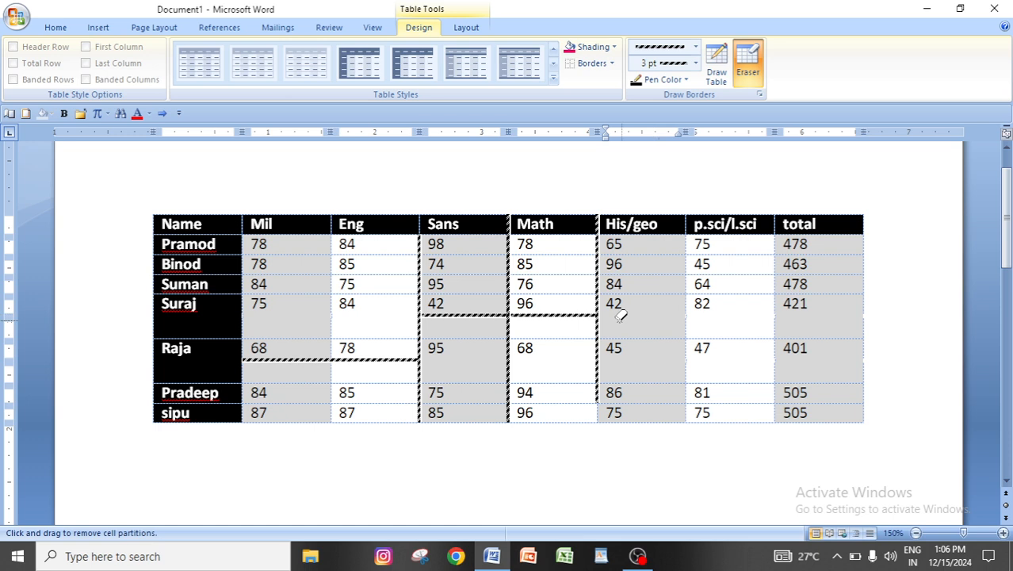
left_click(544, 311)
left_click(598, 284)
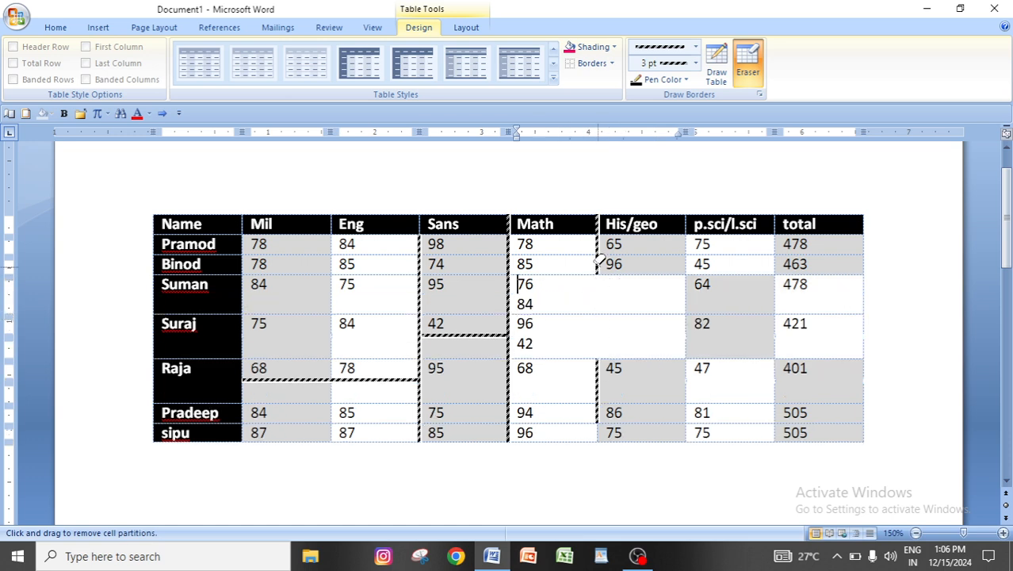
left_click(599, 263)
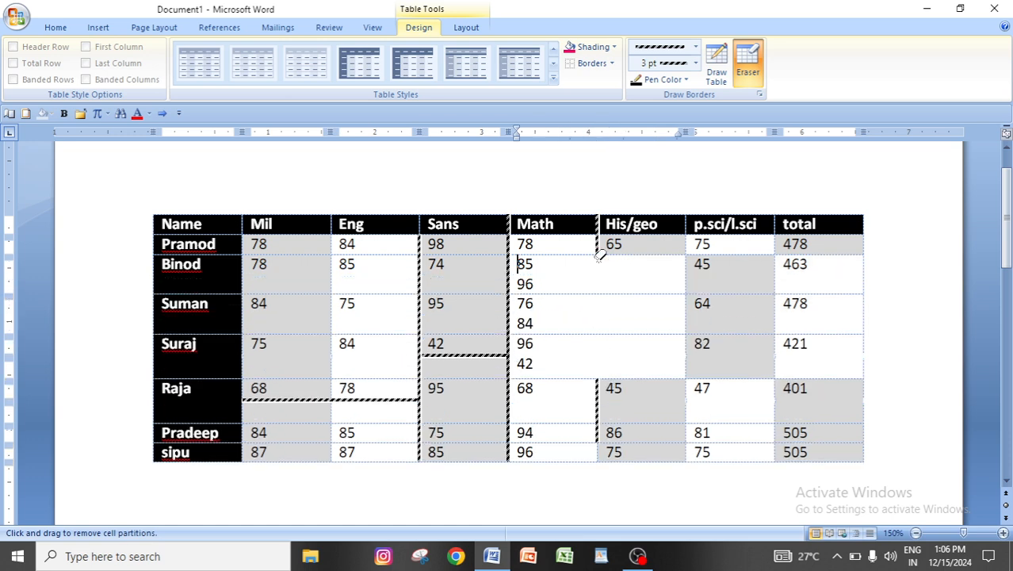
left_click(600, 403)
left_click(509, 389)
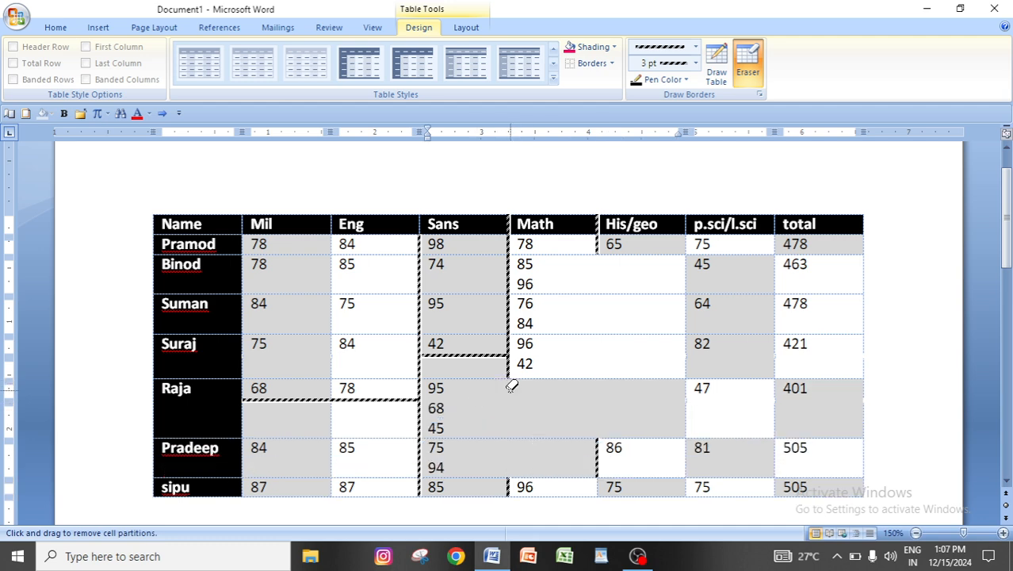
left_click(469, 355)
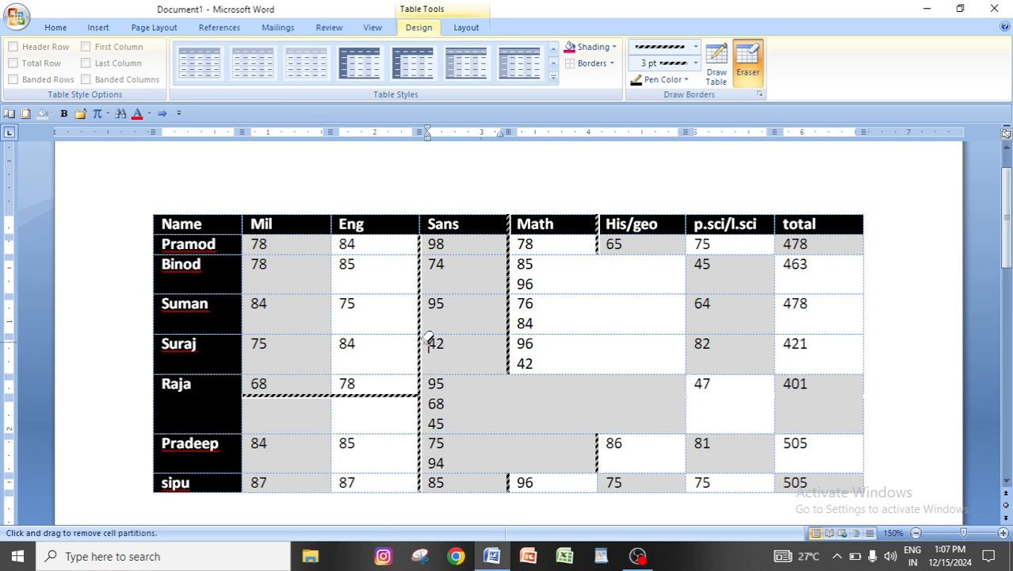
Step: Erase the borders between Eng and Sans in the first five student rows and the first student's border between Math and His/geo
left_click(421, 352)
left_click(421, 309)
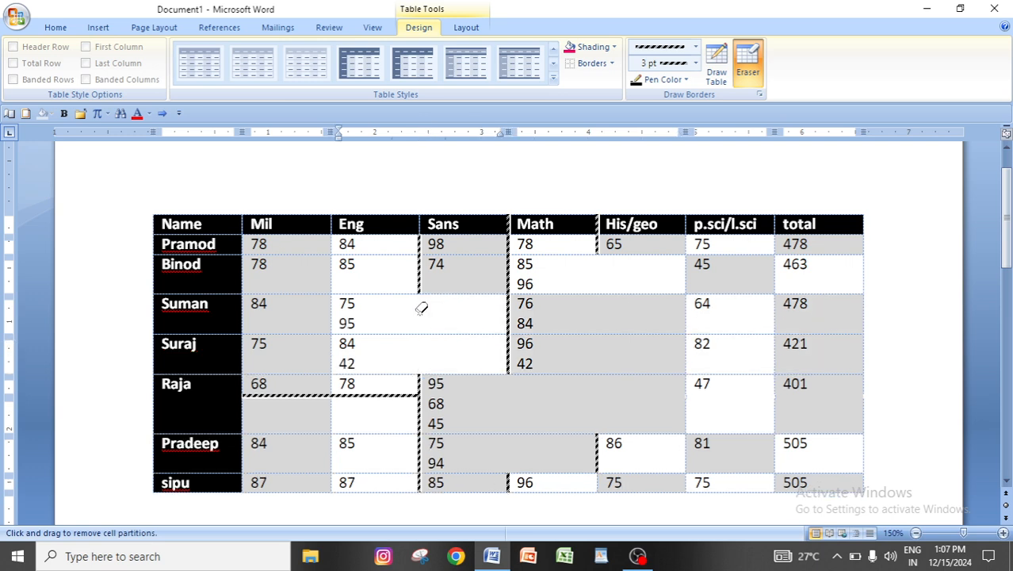
left_click(421, 258)
left_click(420, 244)
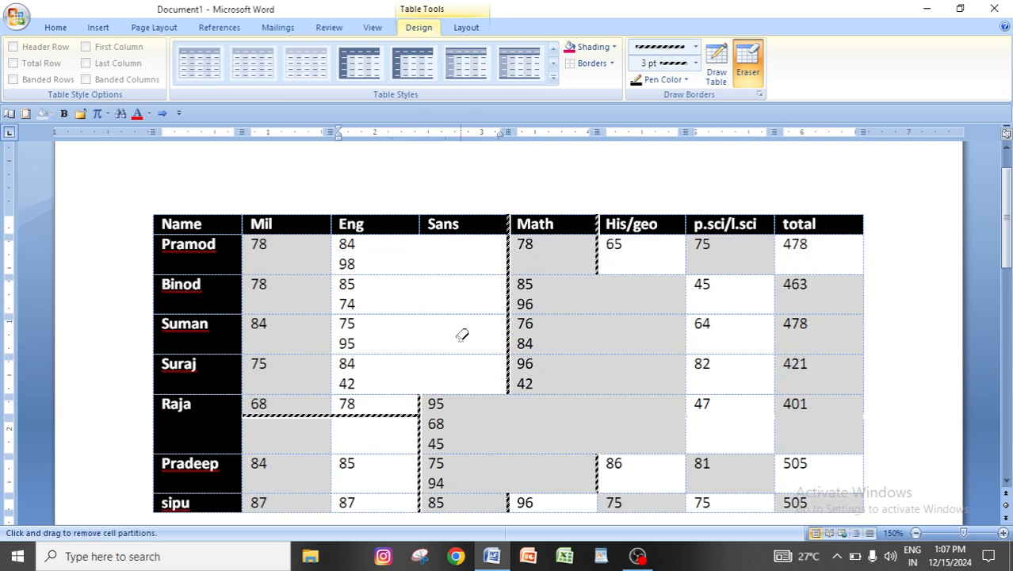
left_click(380, 413)
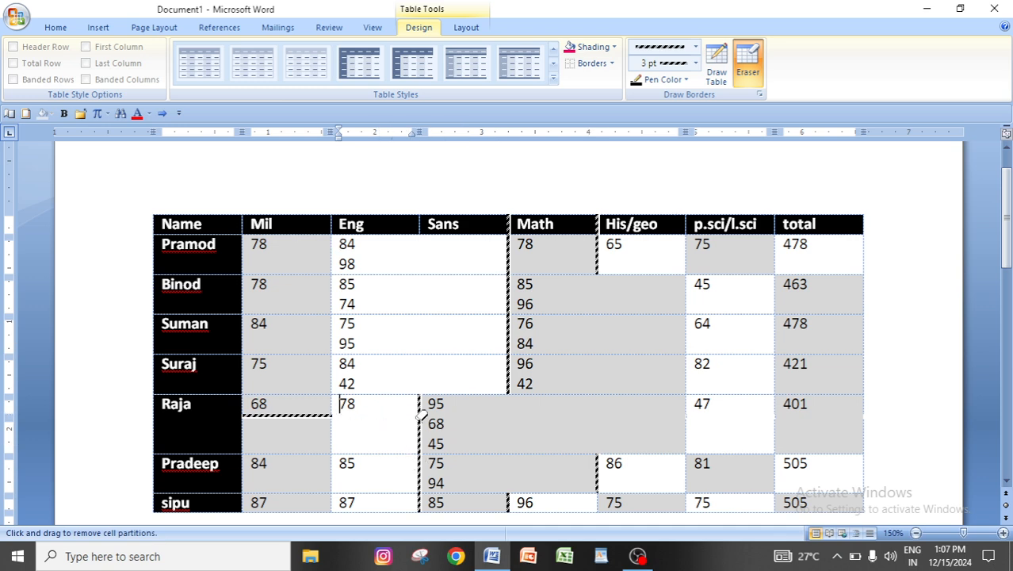
left_click(420, 425)
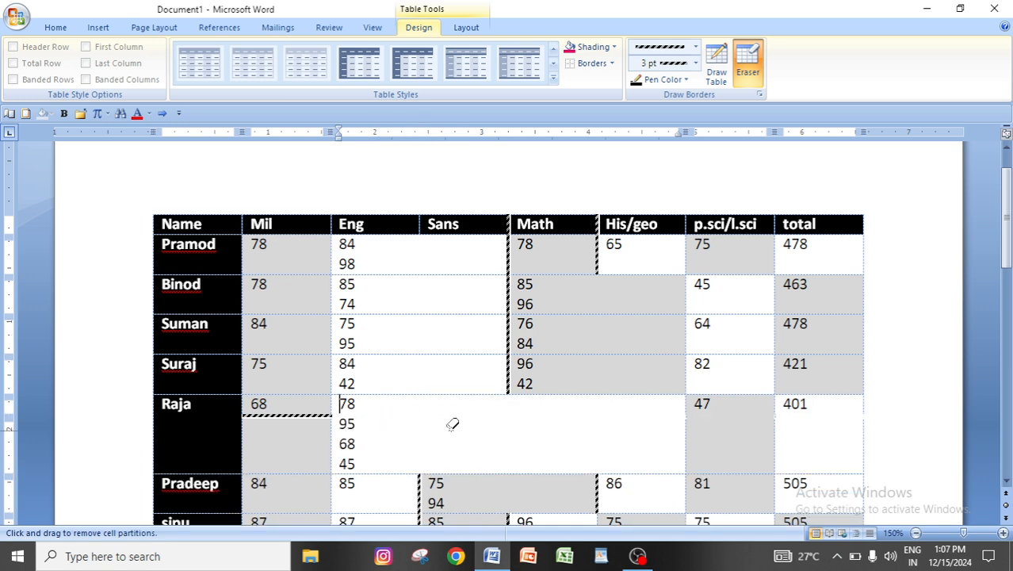
left_click(599, 253)
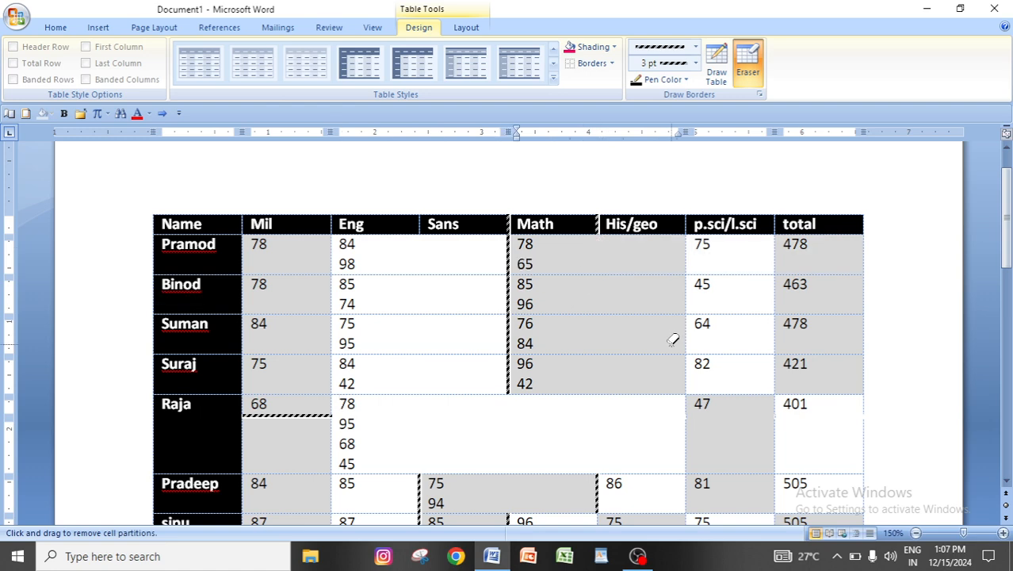
Step: Undo all the erasures and the striped lines drawn inside the marks table
key("ctrl+z")
key("ctrl+z")
key("ctrl+z")
key("ctrl+z")
key("ctrl+z")
key("ctrl+z")
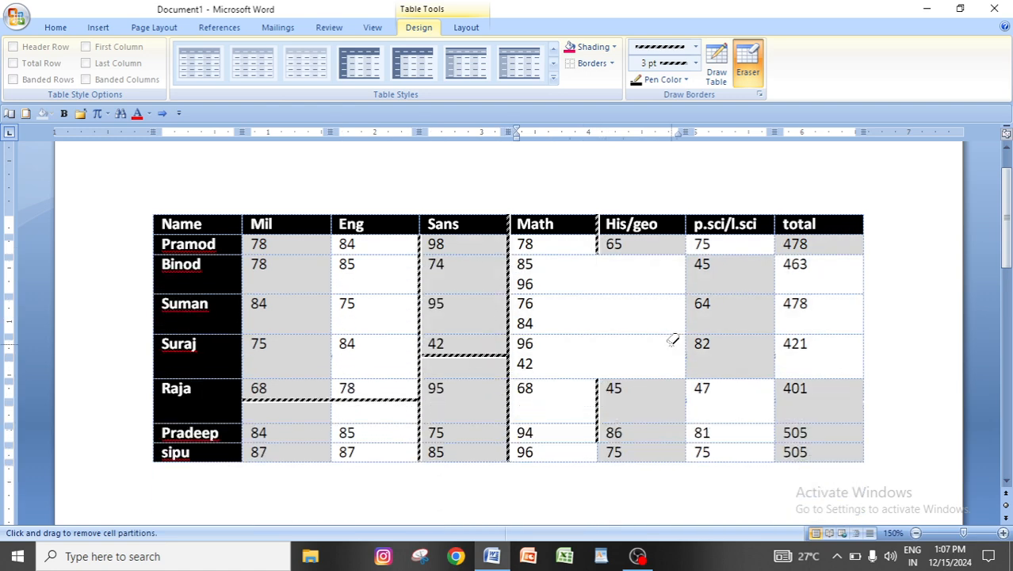
key("ctrl+z")
key("ctrl+z")
key("ctrl+z")
key("ctrl+z")
key("ctrl+z")
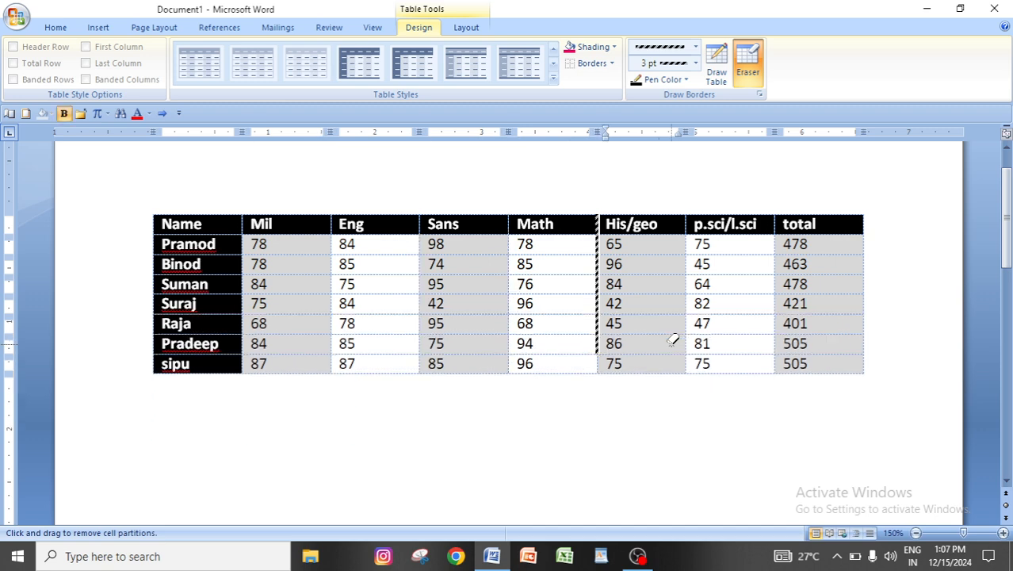
key("ctrl+z")
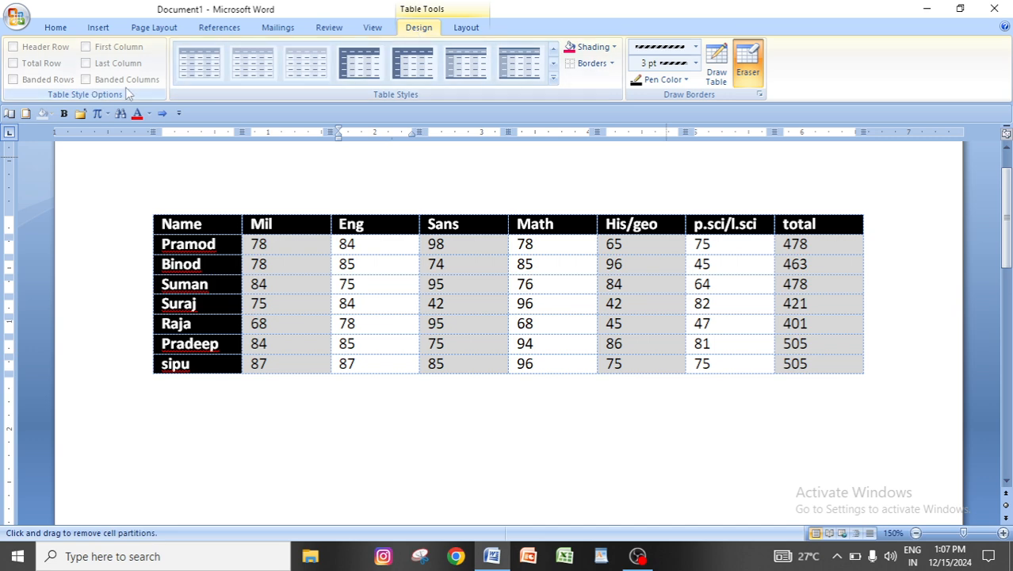
Step: Switch the Eraser off, place the cursor in the marks table, and show the table layout tools
left_click(743, 75)
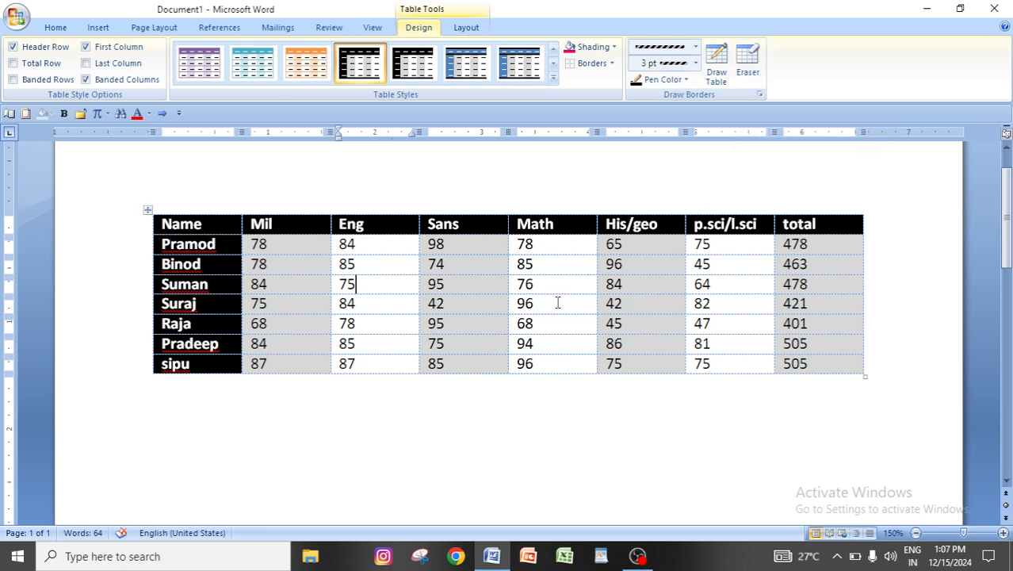
left_click(355, 283)
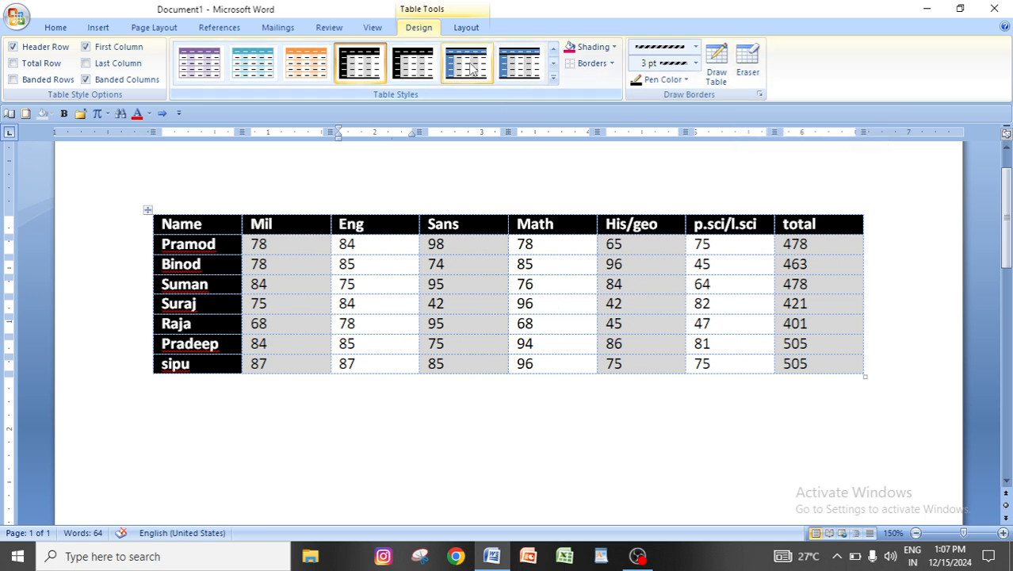
left_click(465, 28)
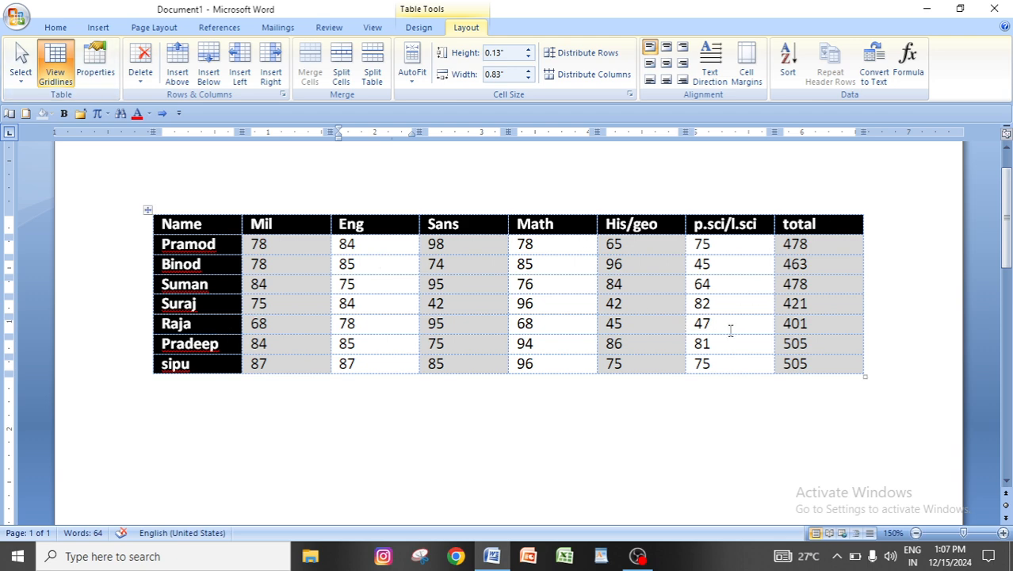
Step: Select the whole marks table, clear the selection, and look over the options for selecting table parts
left_click(147, 209)
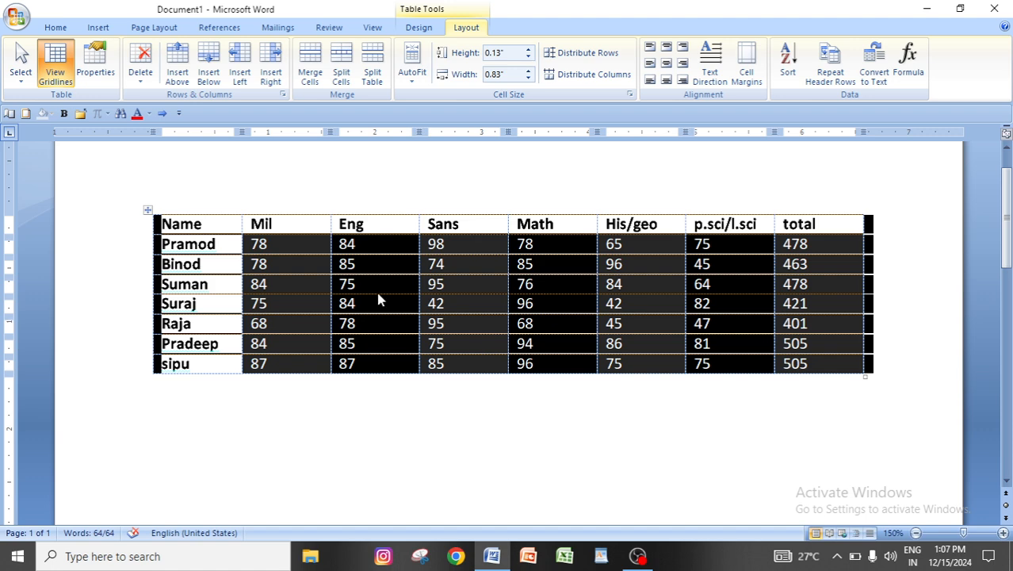
left_click(365, 406)
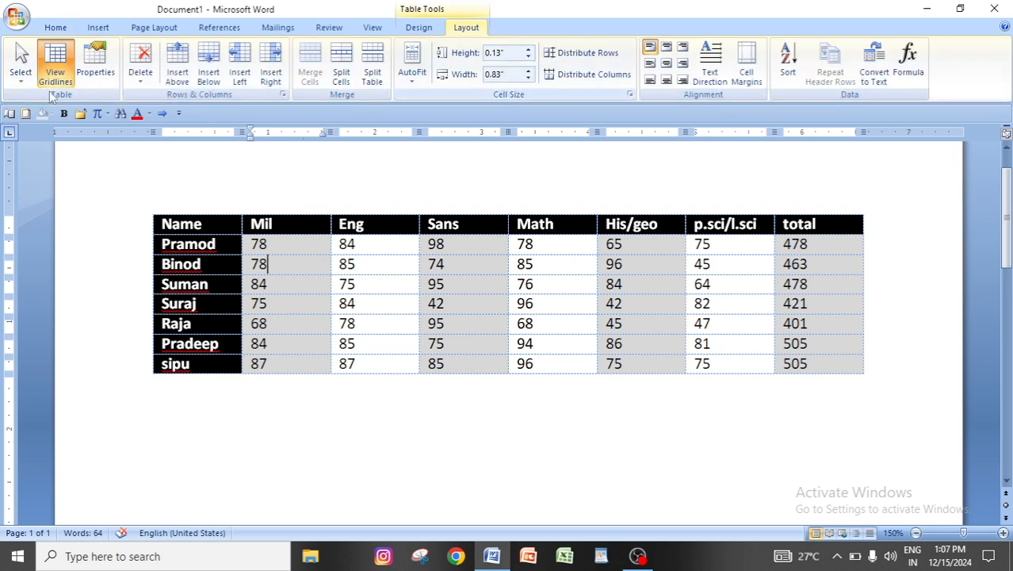
left_click(21, 71)
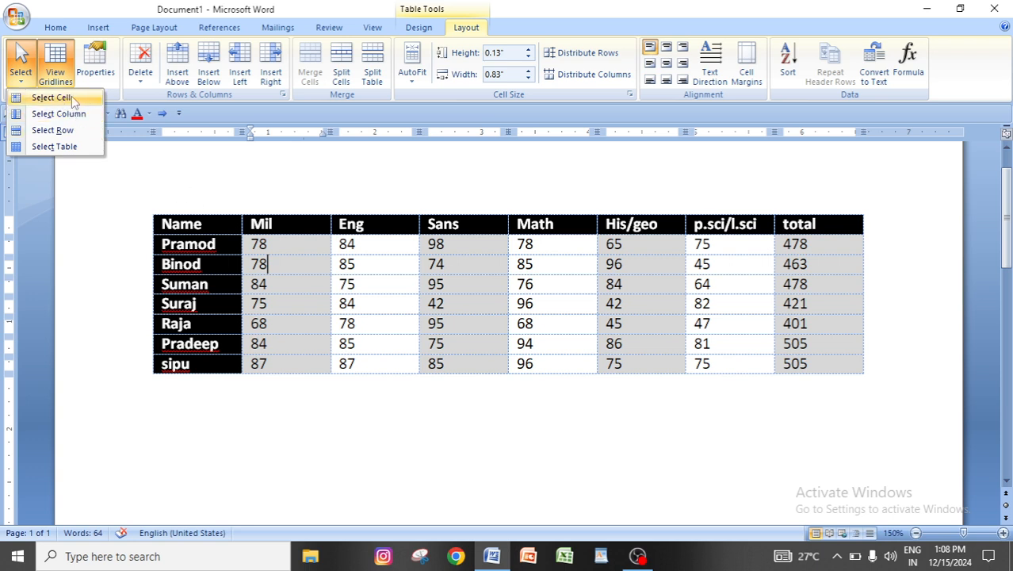
left_click(345, 408)
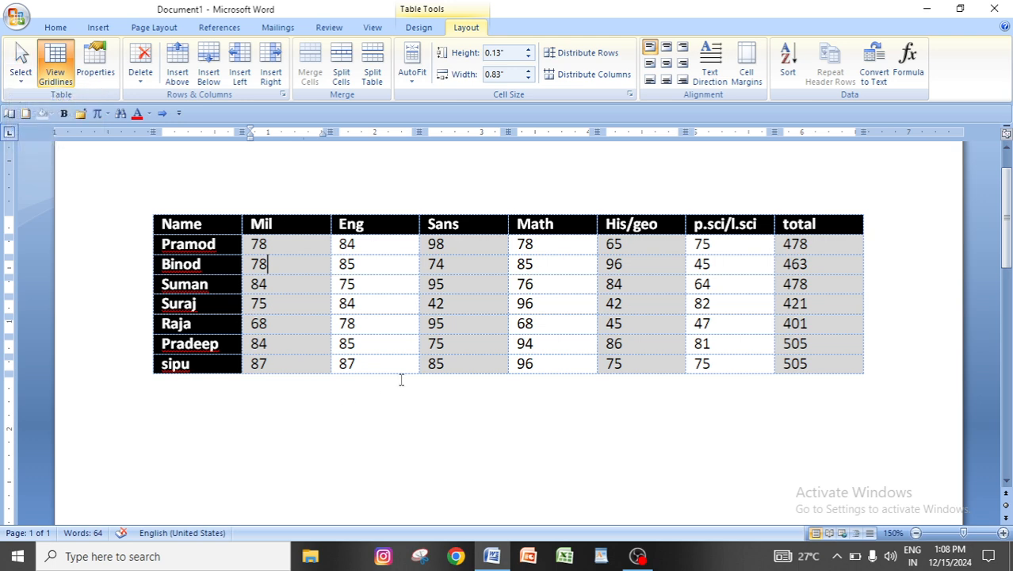
Step: Select the single Sans cell in the fifth student row with Select Cell
left_click(445, 322)
left_click(21, 70)
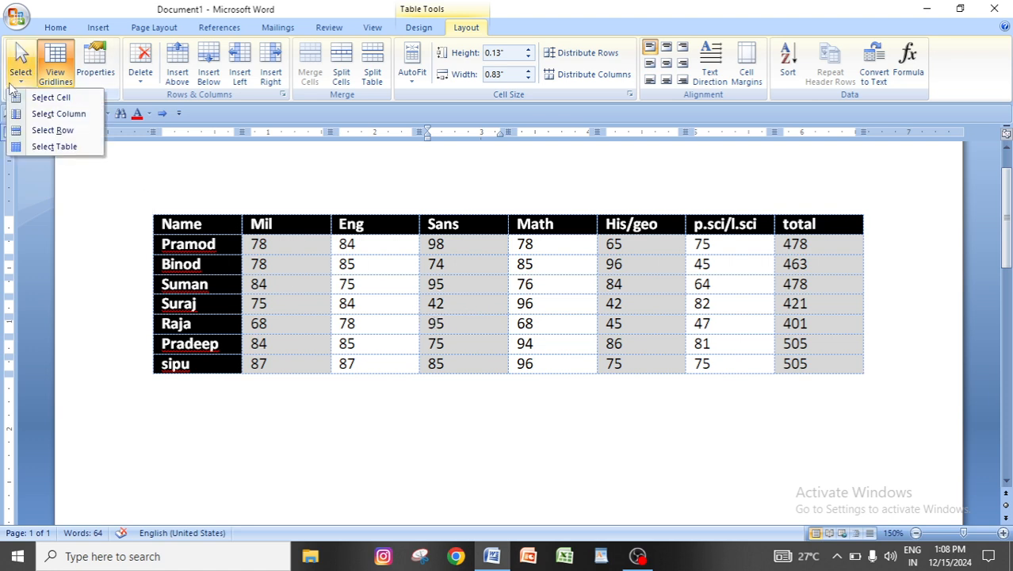
left_click(51, 97)
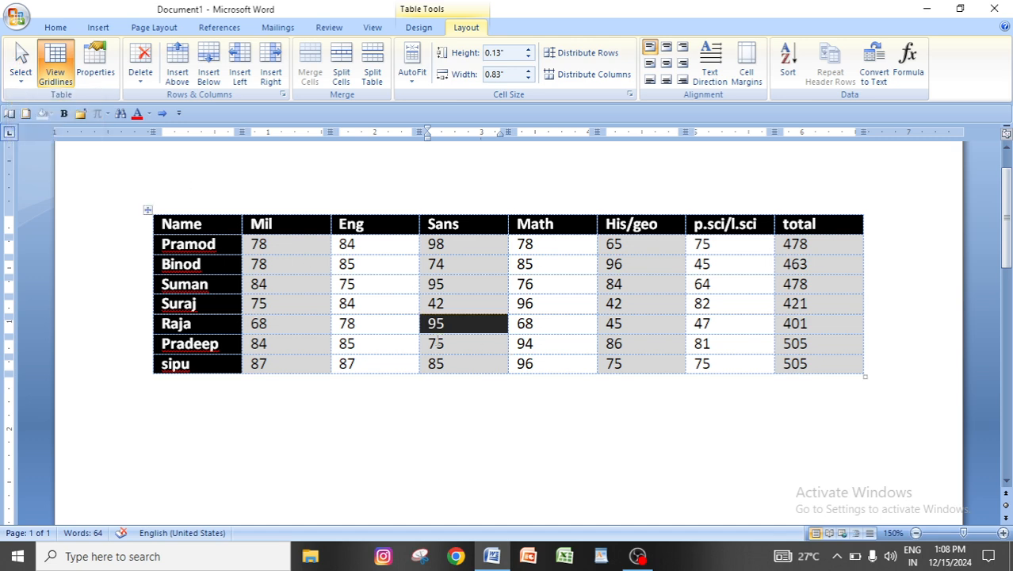
Step: Clear the cell selection and select the entire Math column with Select Column
left_click(486, 364)
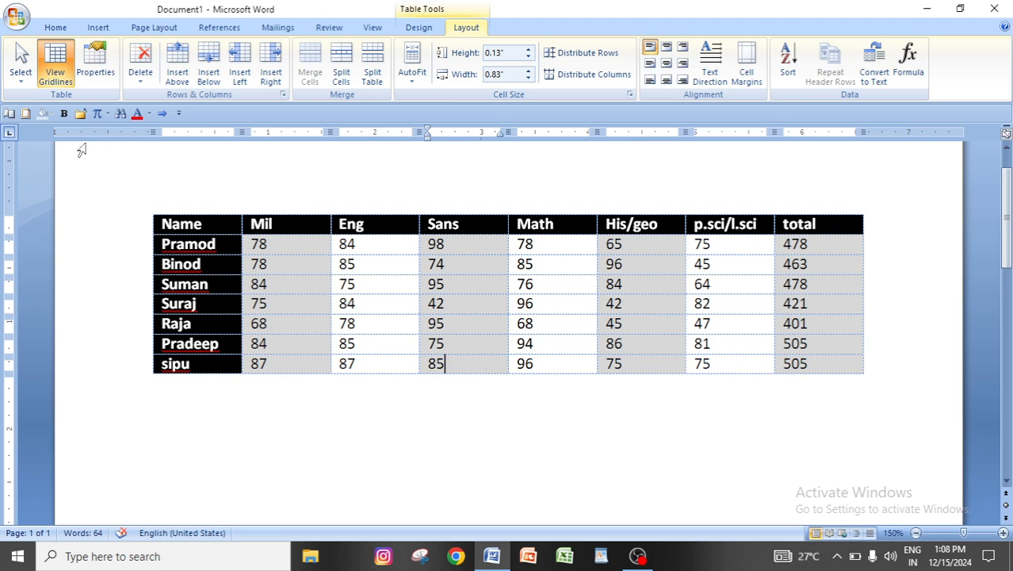
left_click(20, 67)
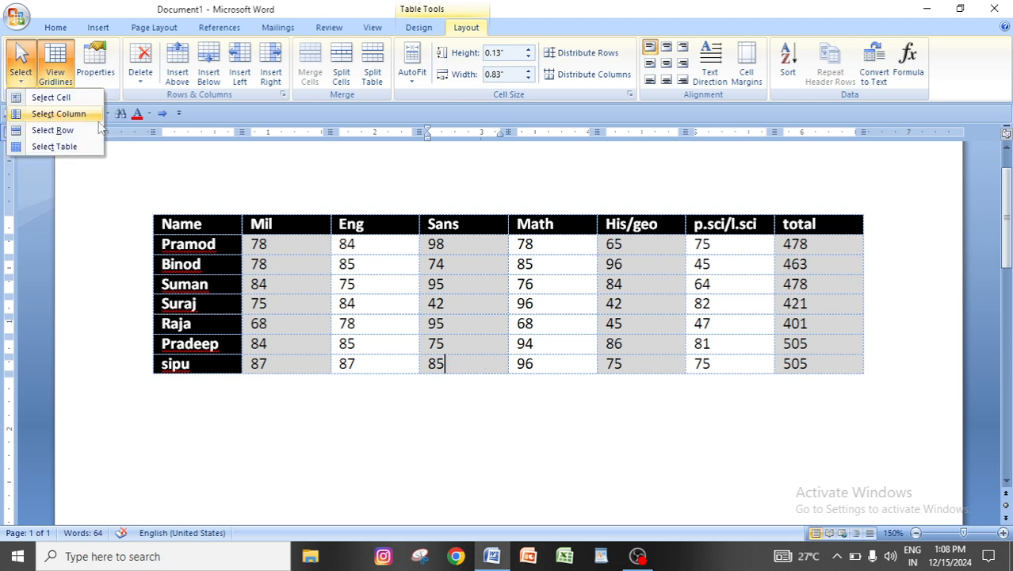
left_click(291, 390)
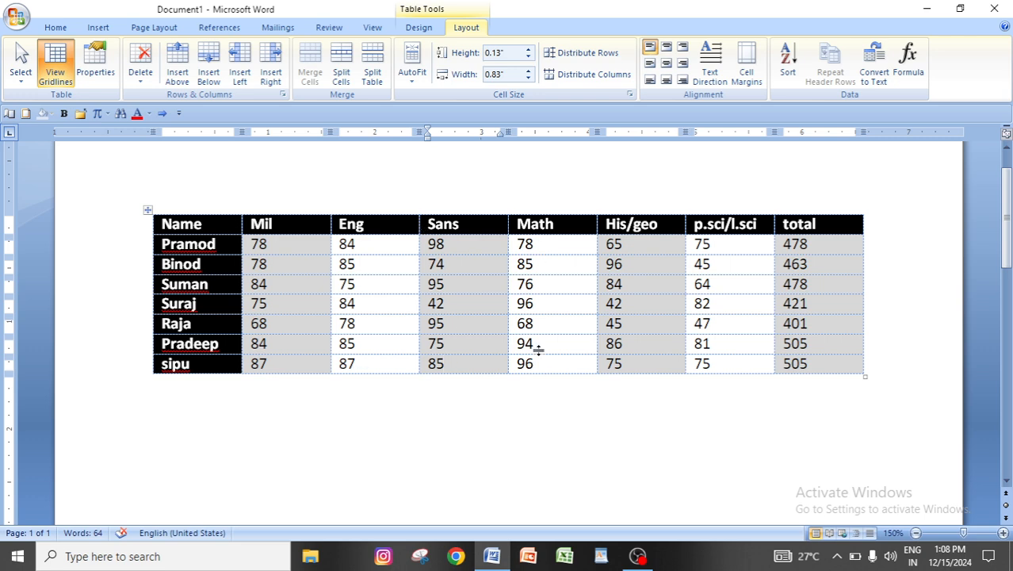
left_click(569, 224)
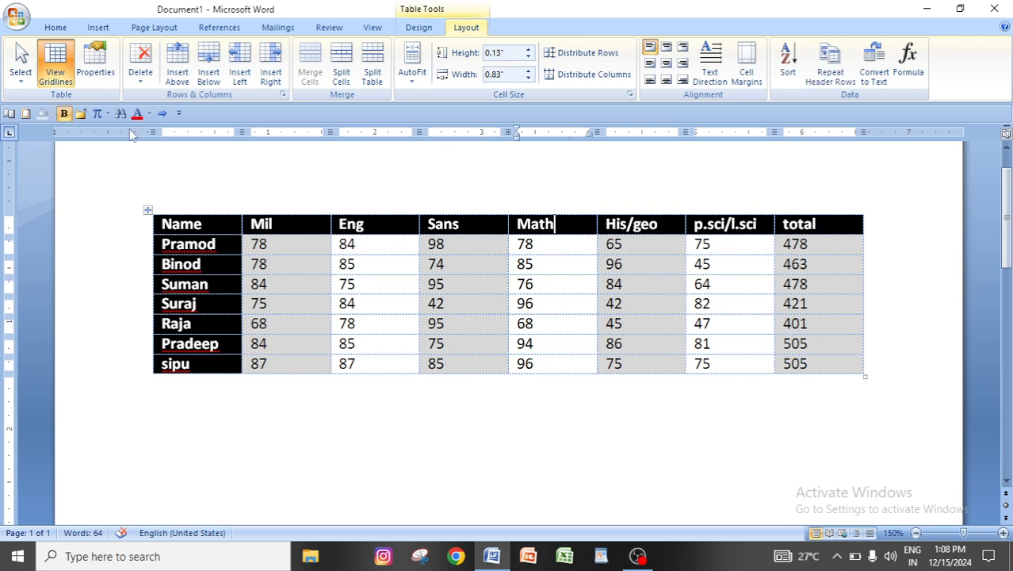
left_click(20, 73)
left_click(60, 114)
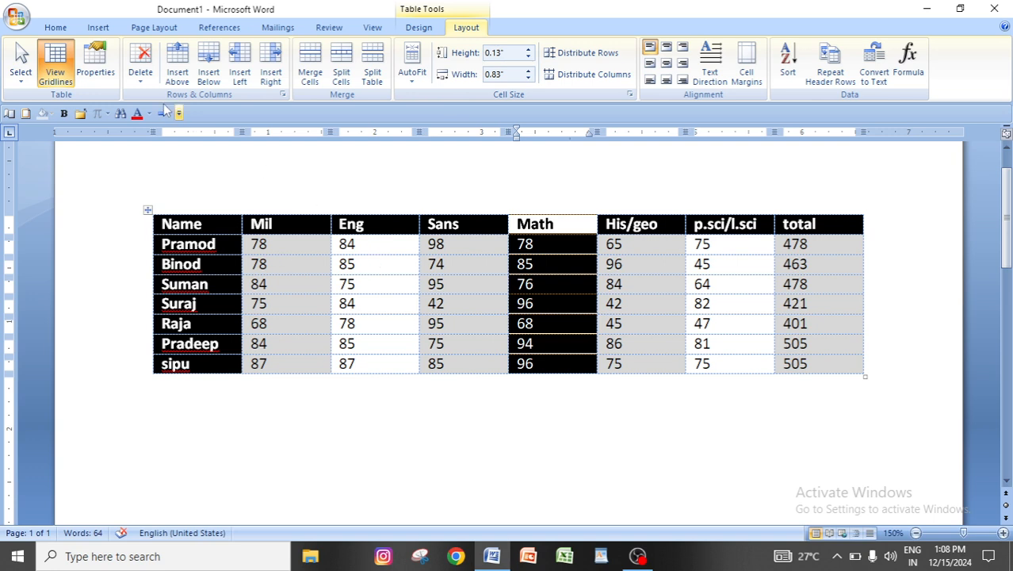
Step: Show and close the table selection options, and undo the most recent remaining table change
left_click(12, 82)
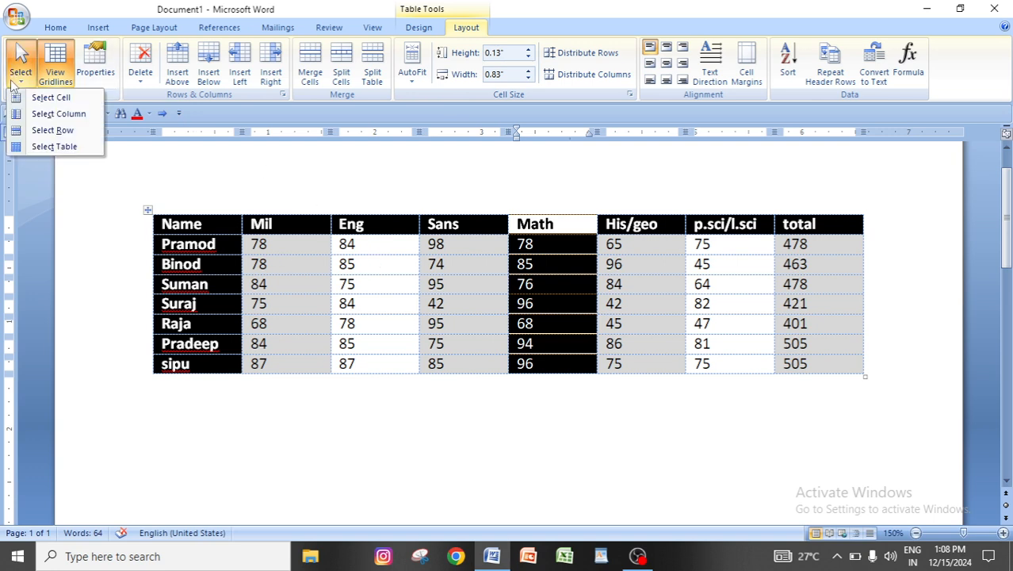
left_click(532, 466)
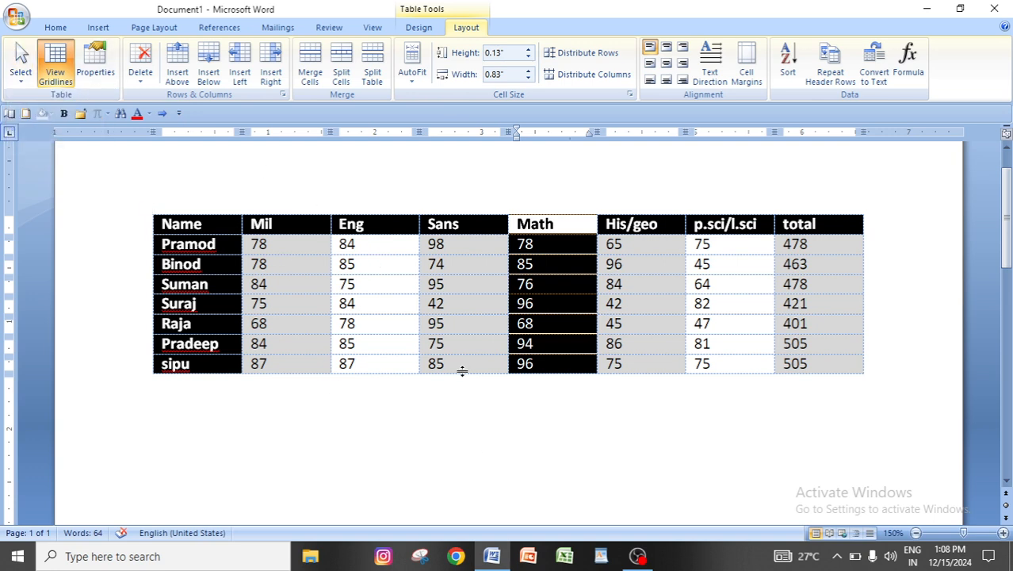
key("ctrl+z")
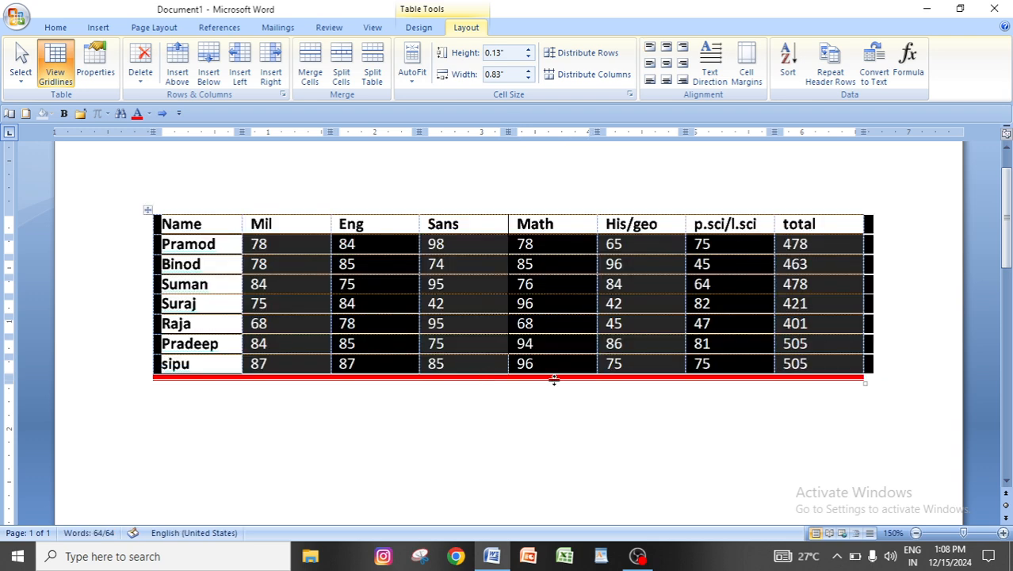
Step: Clear the table selection and select the entire fifth student row with Select Row
left_click(591, 385)
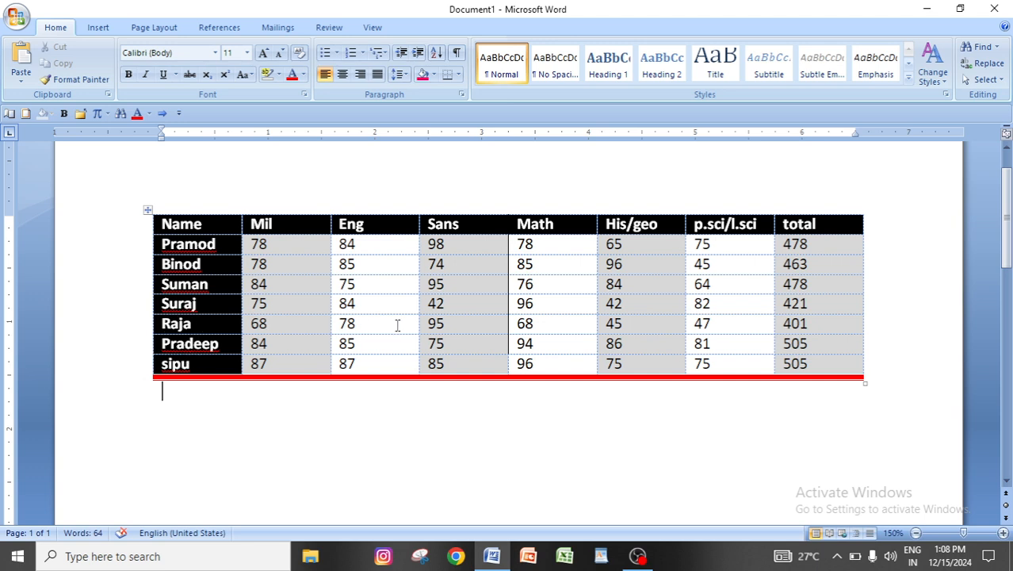
left_click(199, 323)
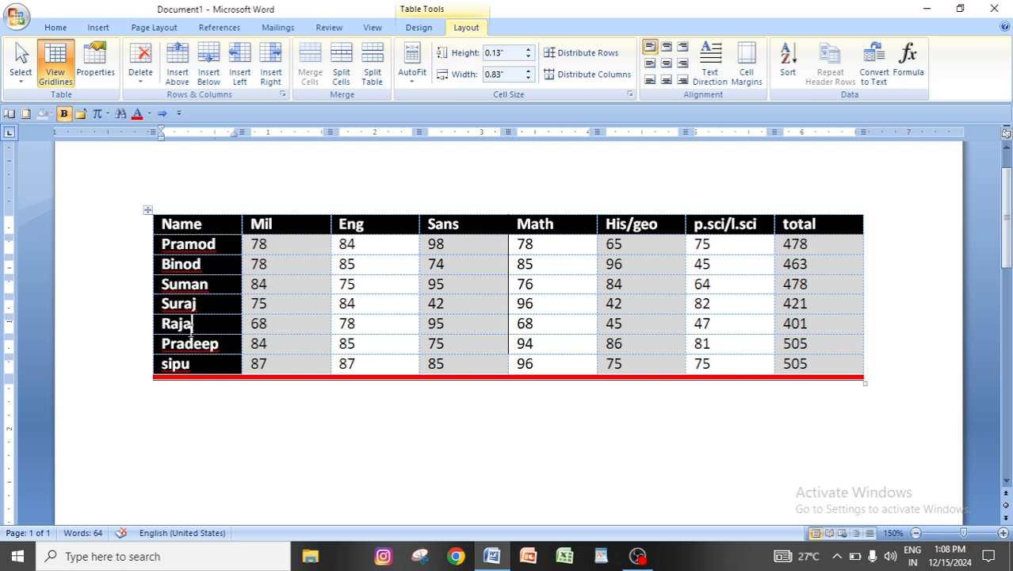
left_click(21, 70)
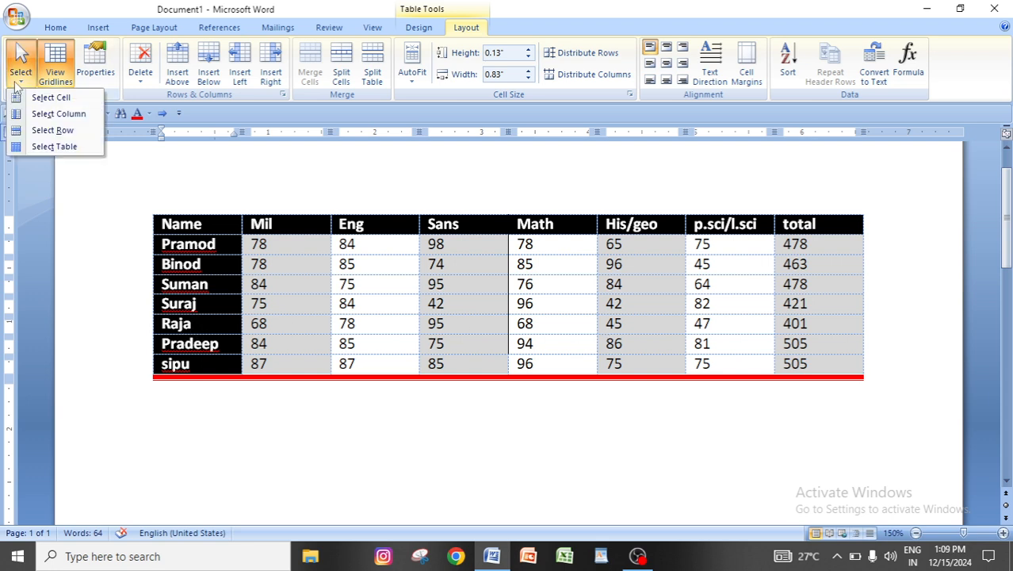
left_click(48, 130)
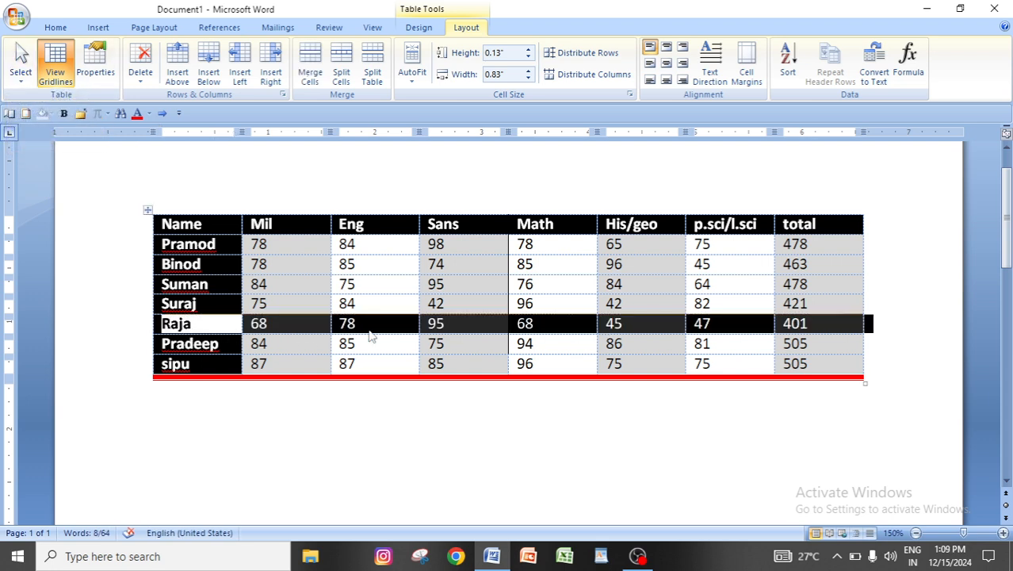
Step: Clear the row selection, and show and close the table selection options from a cell in the Eng column
left_click(378, 393)
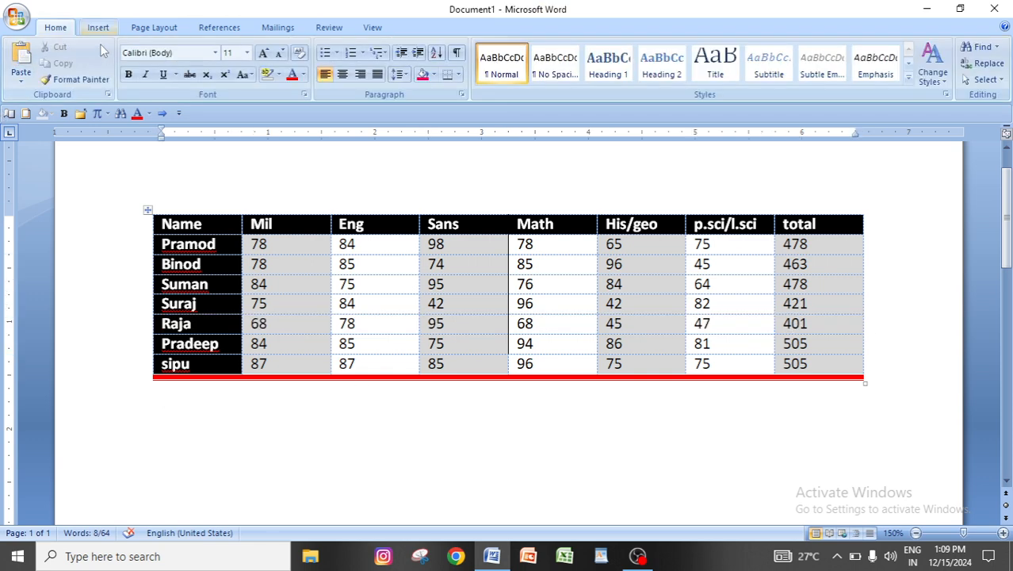
left_click(408, 302)
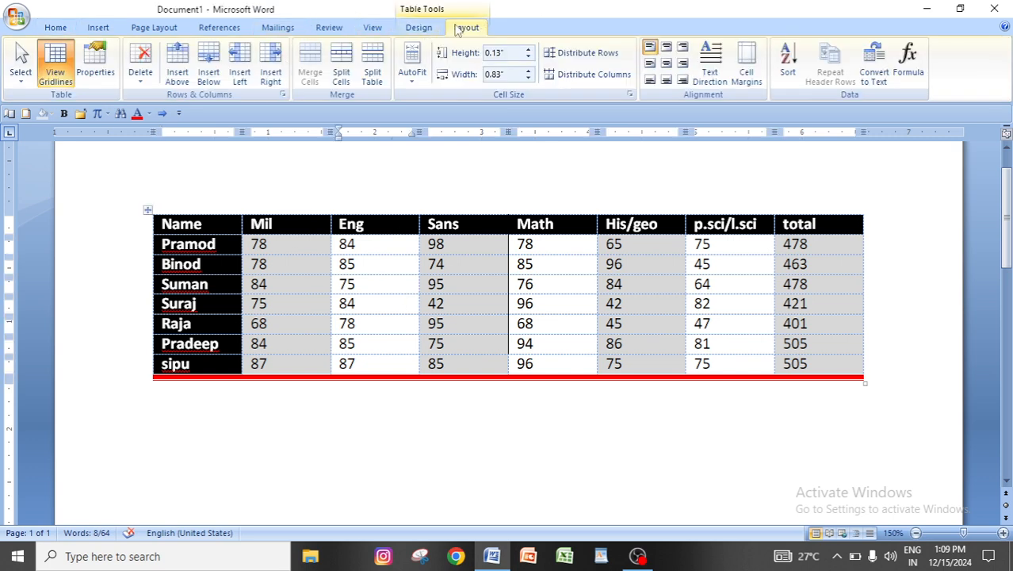
left_click(20, 75)
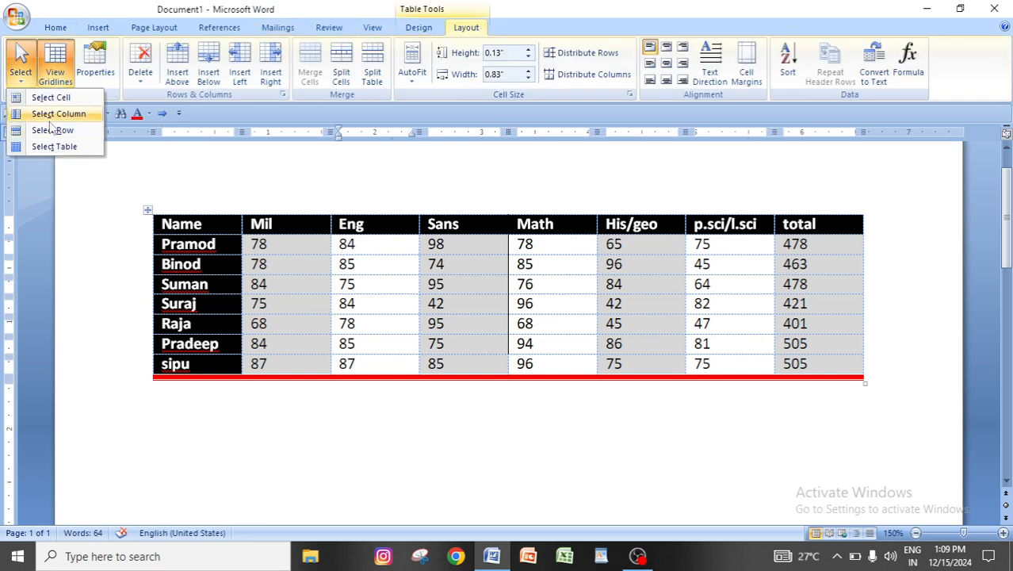
left_click(367, 421)
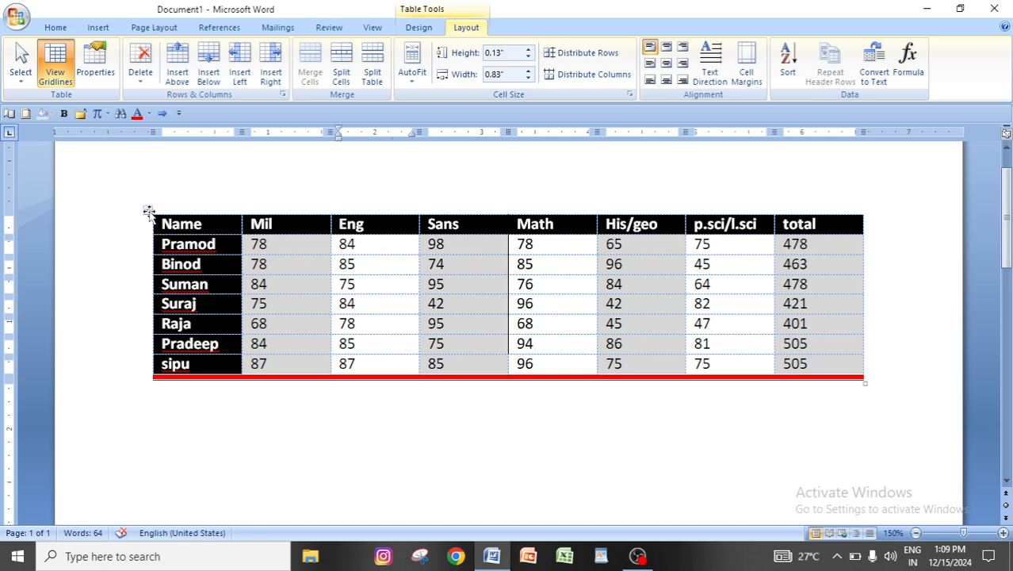
left_click(328, 418)
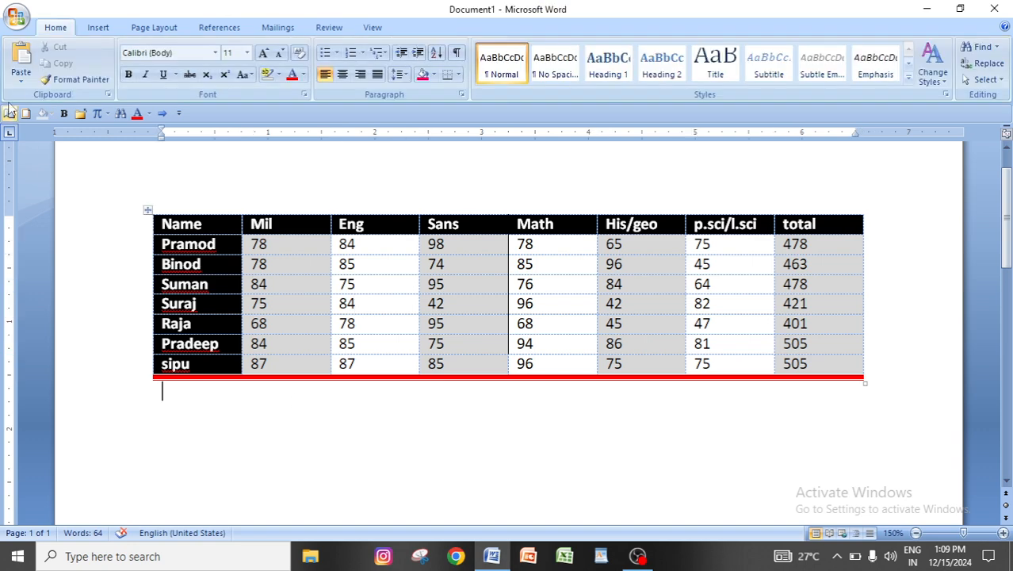
Step: Select the whole marks table with Select Table from the last Sans cell, and clear the selection
left_click(443, 363)
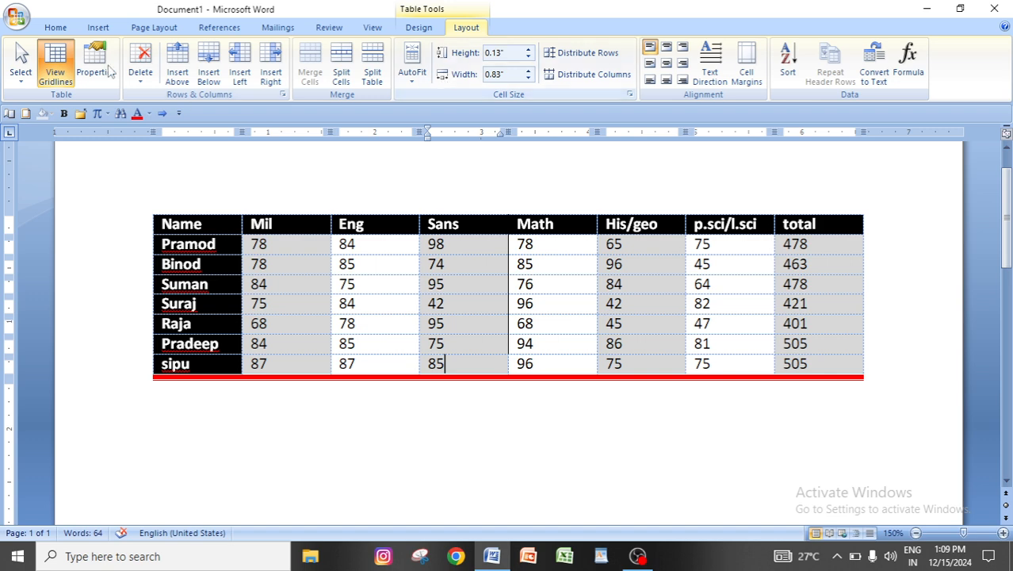
left_click(21, 67)
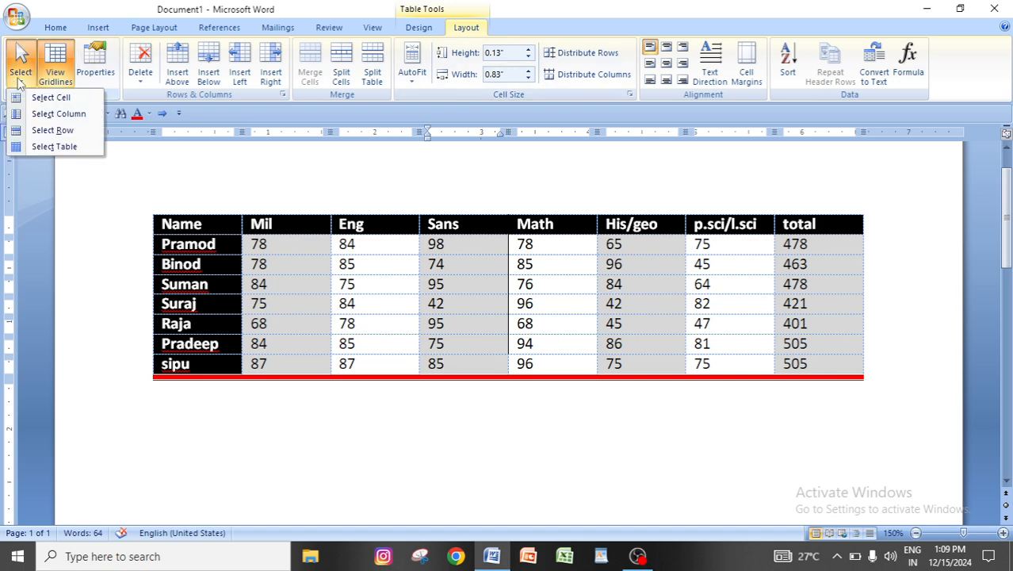
left_click(65, 148)
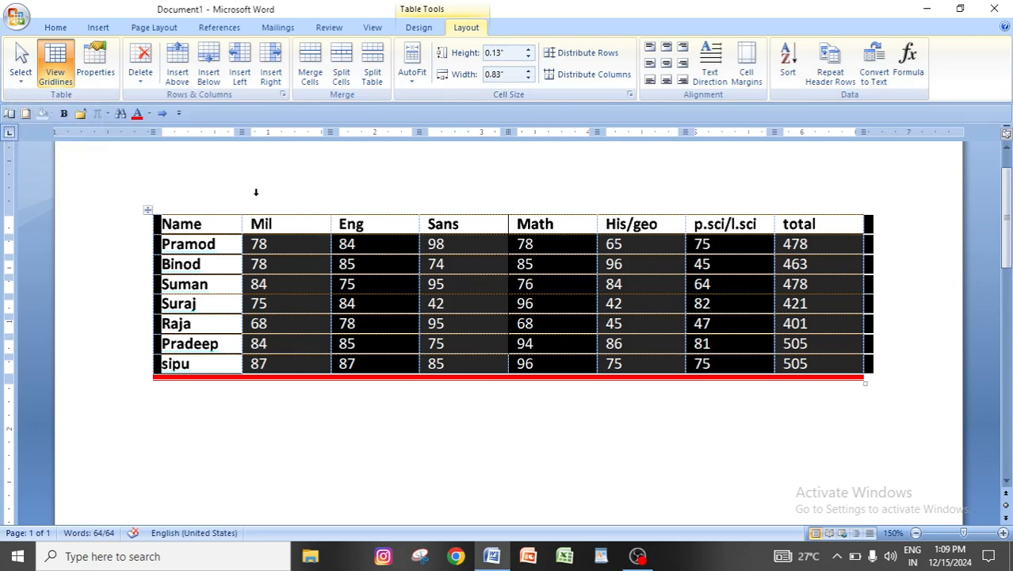
left_click(466, 428)
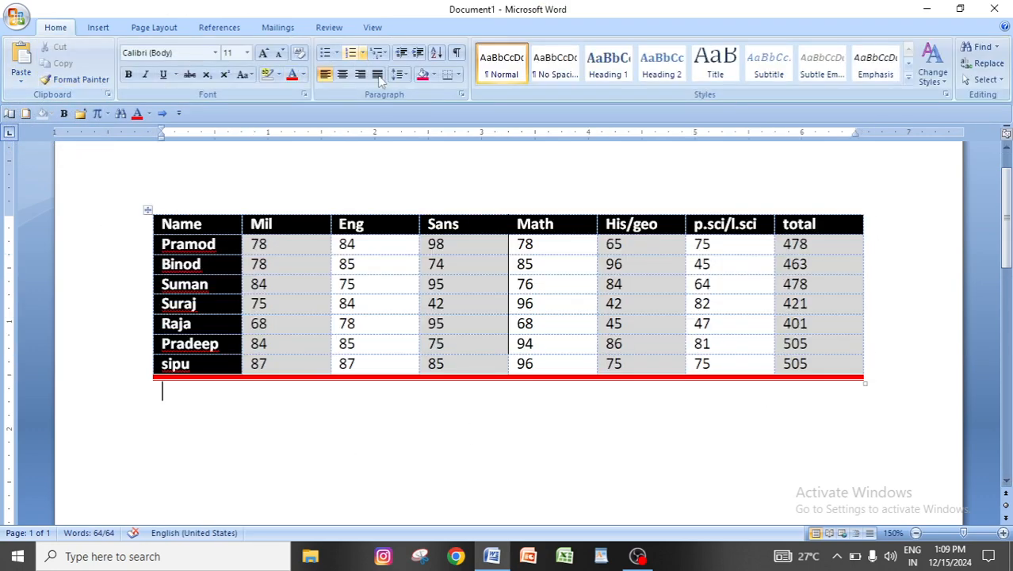
Step: Hide the marks table's gridlines and show them again, twice, with the cursor in the Eng column
left_click(340, 269)
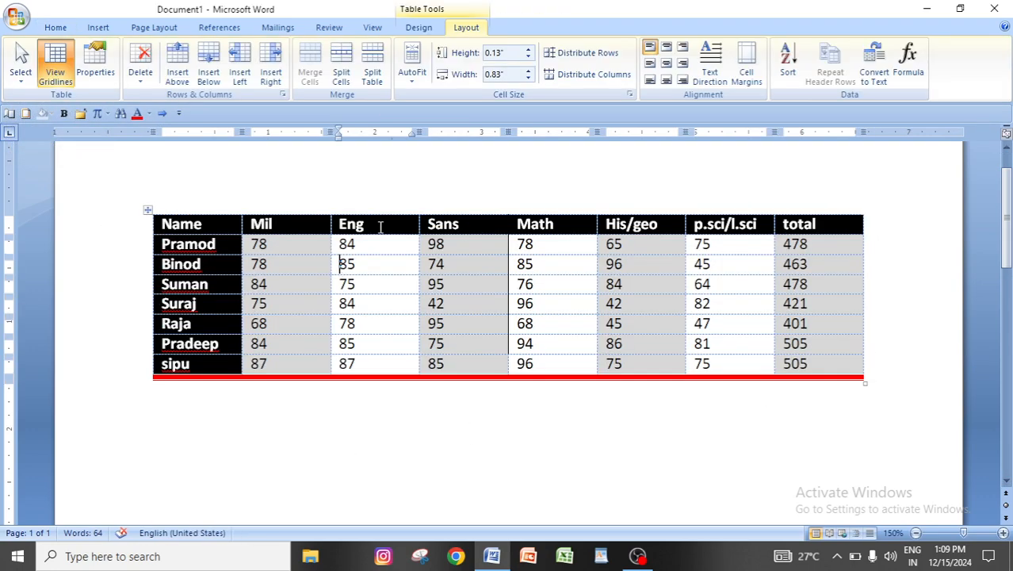
left_click(22, 84)
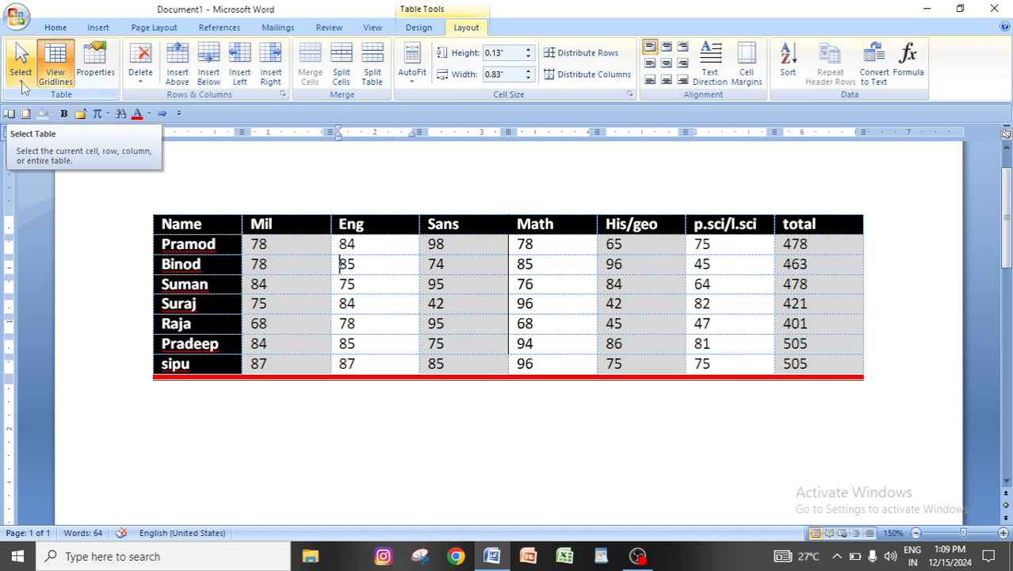
left_click(49, 71)
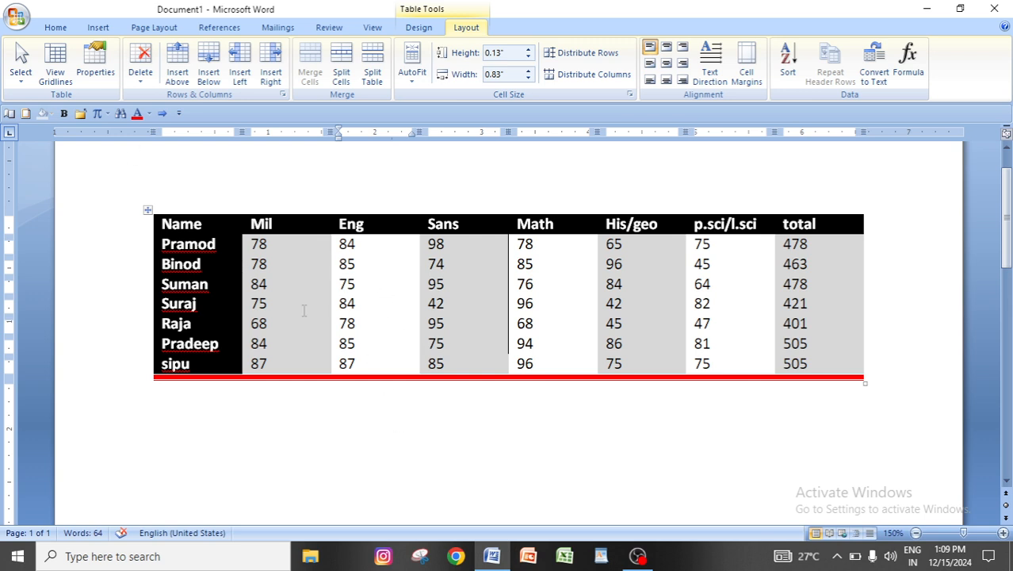
left_click(54, 64)
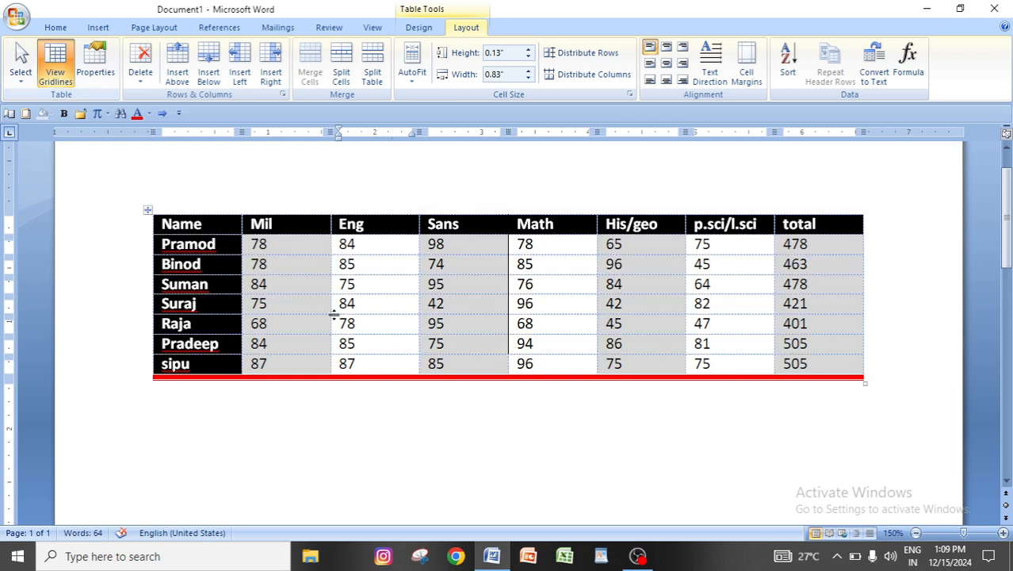
left_click(464, 418)
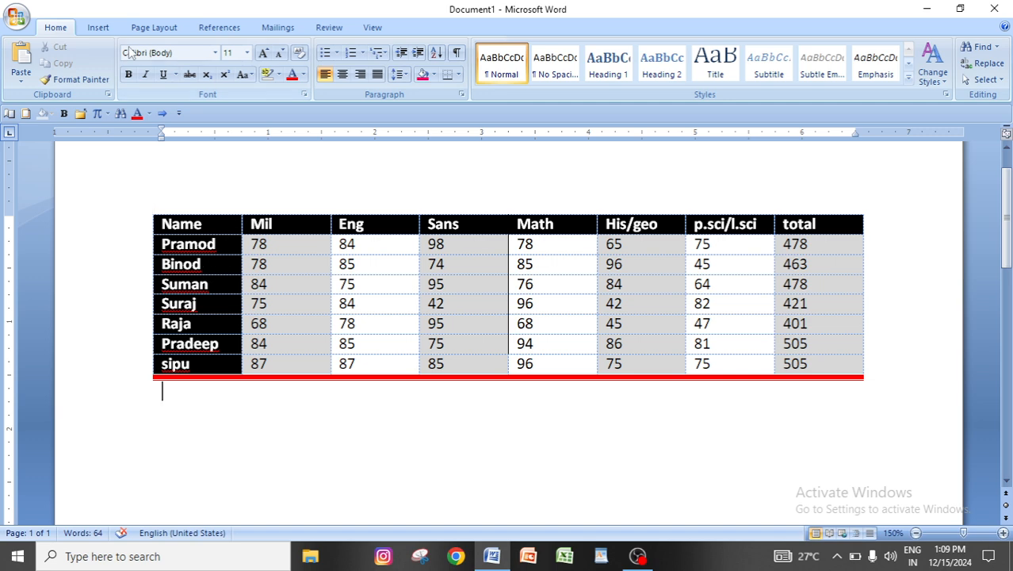
left_click(404, 303)
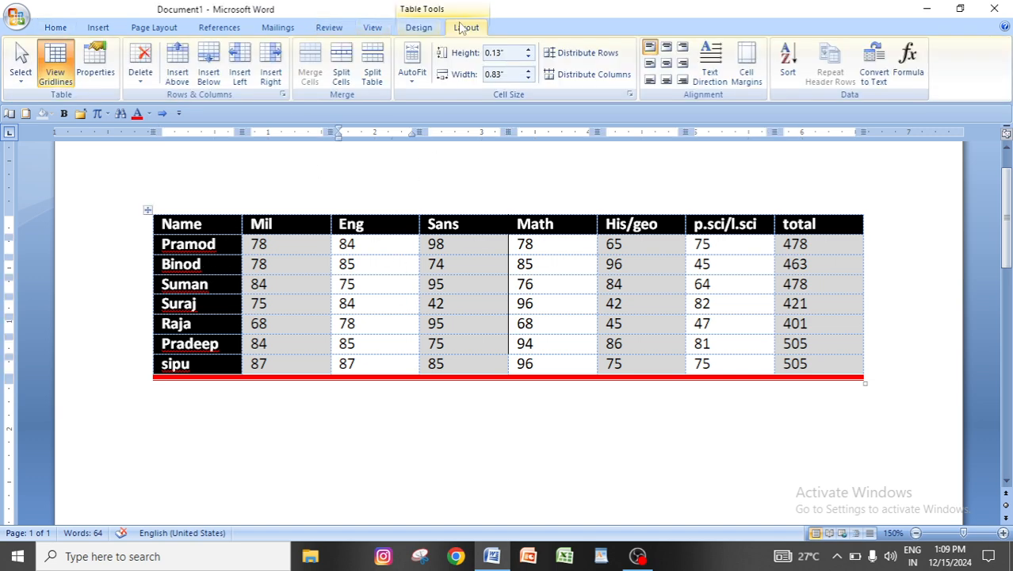
left_click(66, 73)
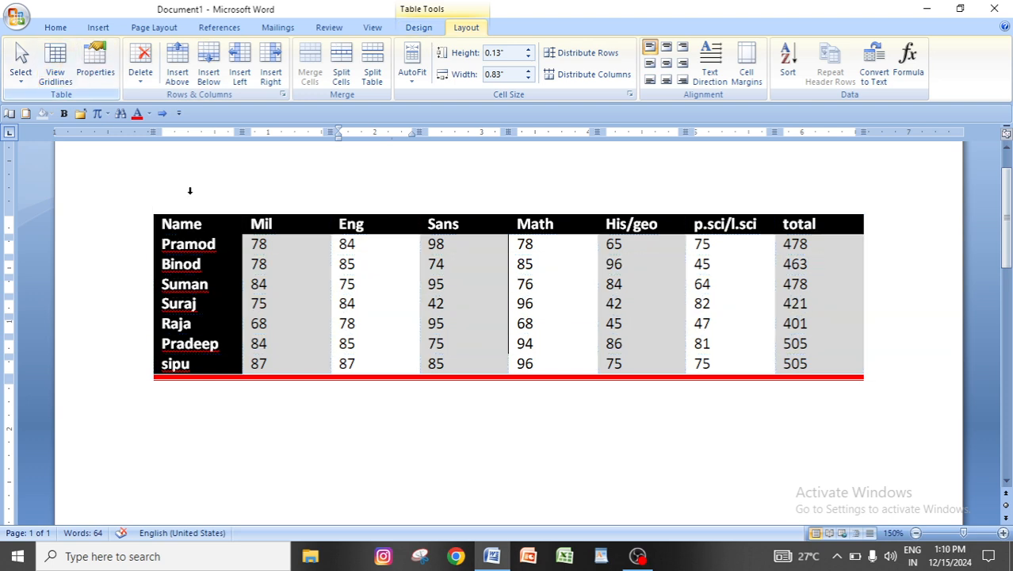
left_click(66, 68)
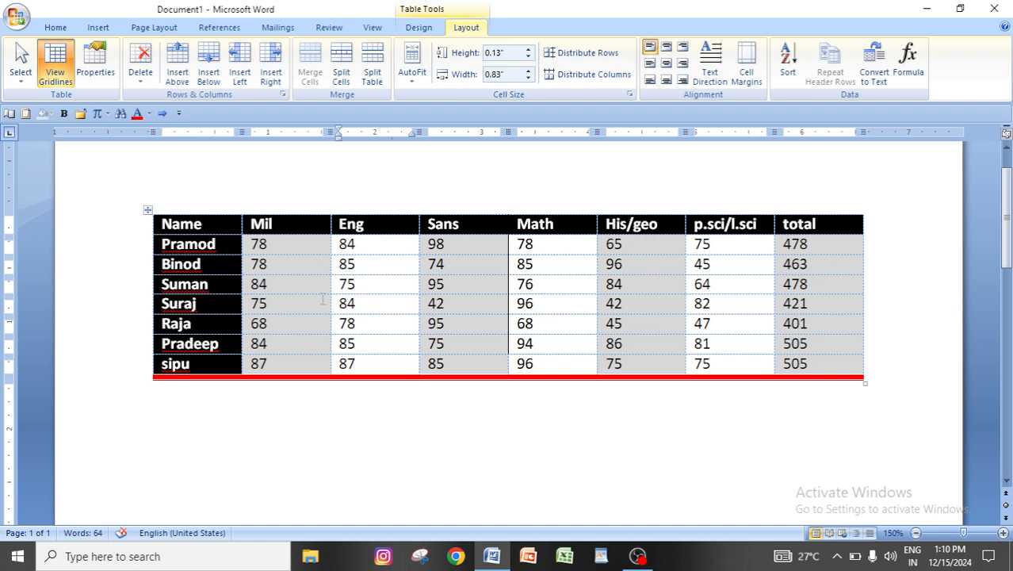
Step: Try the Left, Center and Right table alignments in Table Properties and close the dialog without applying them
left_click(106, 63)
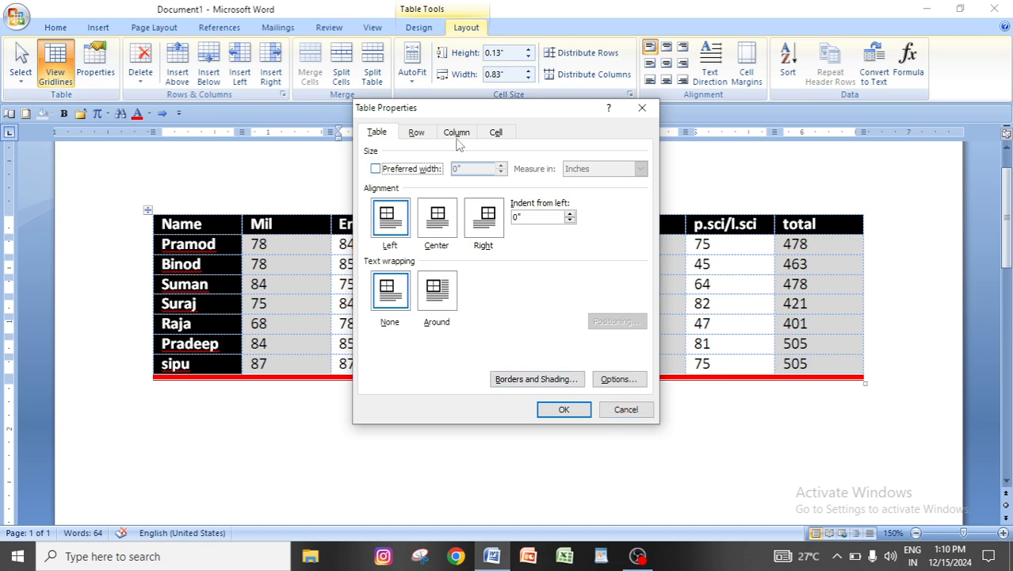
left_click_drag(471, 112, 707, 418)
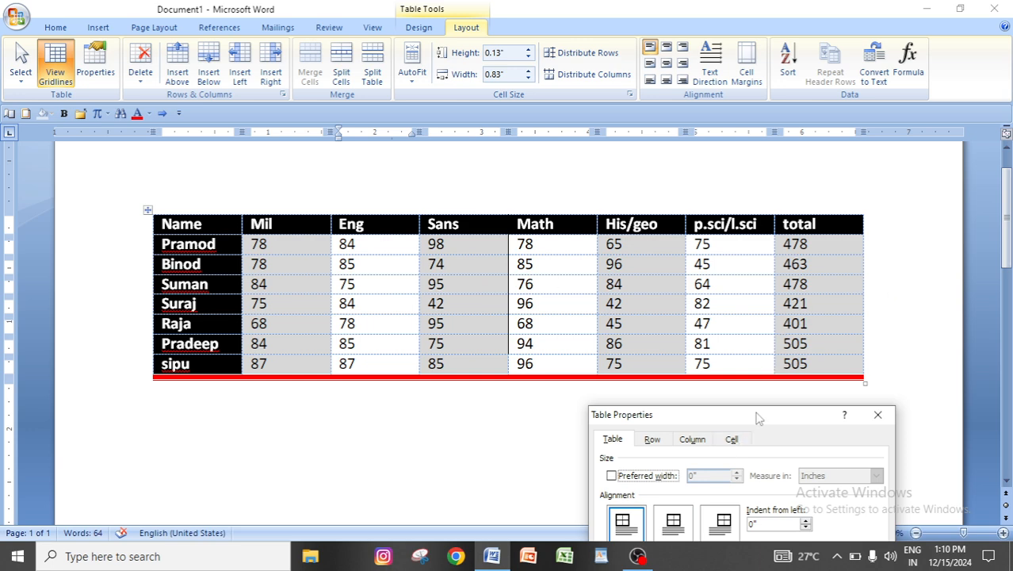
left_click_drag(758, 418, 519, 102)
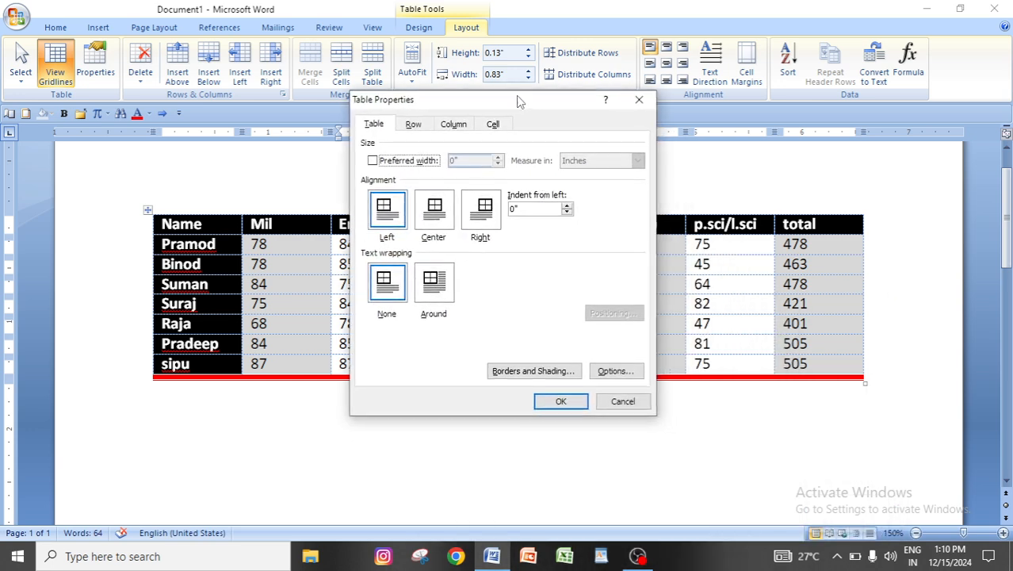
left_click(388, 220)
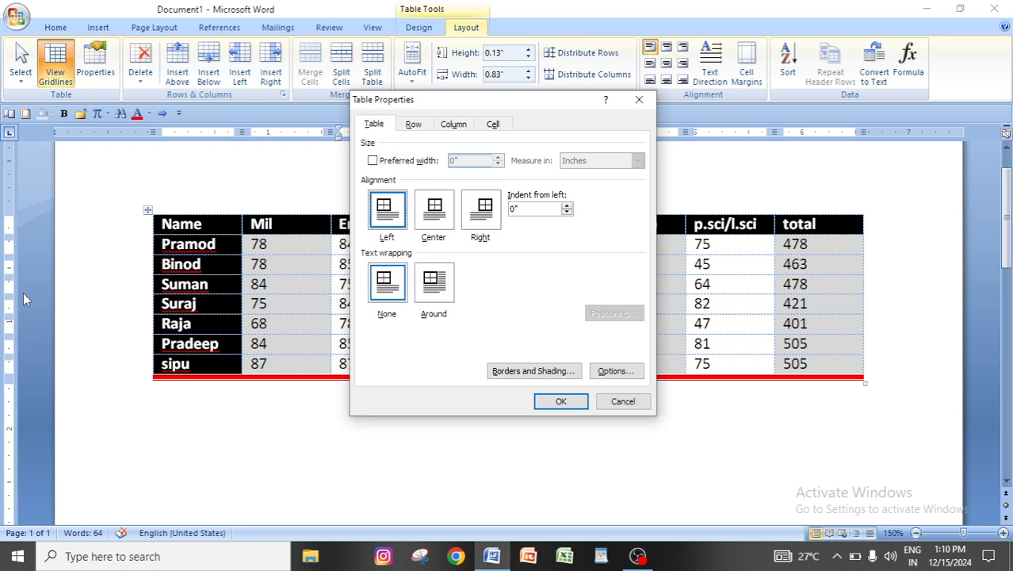
left_click(432, 221)
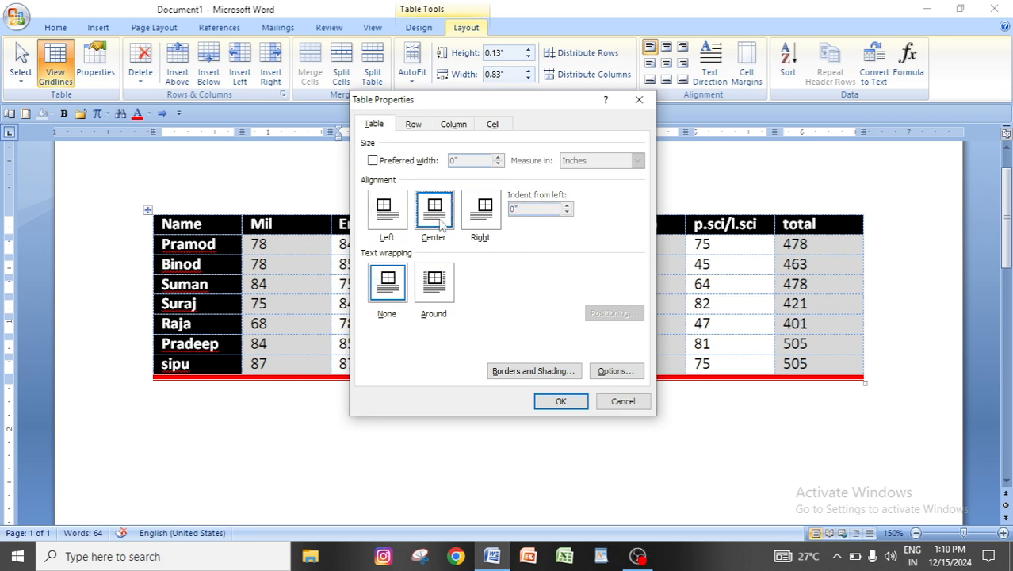
left_click(482, 222)
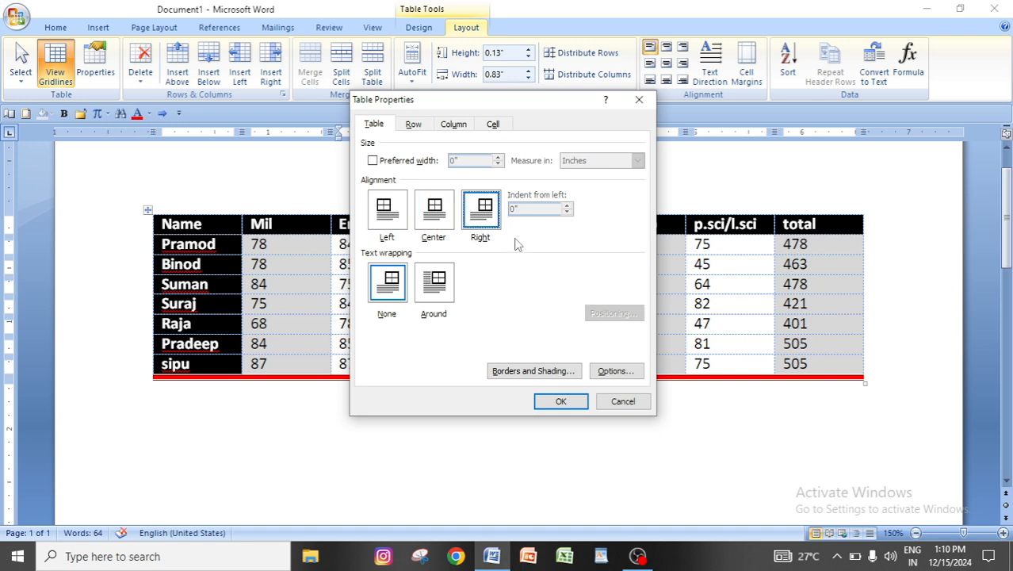
left_click(638, 100)
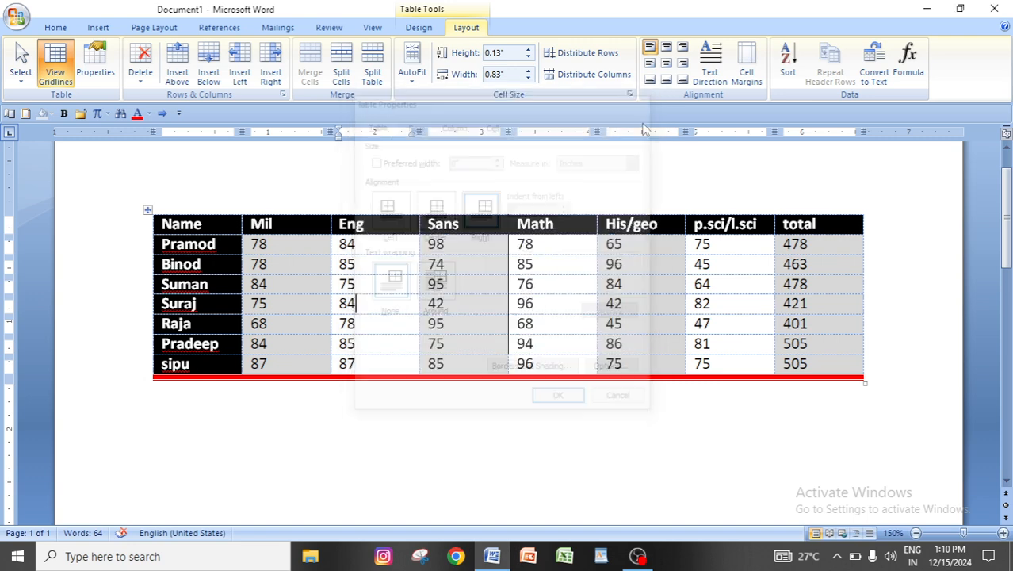
Step: Shrink the marks table from its lower corner to about 4.2 inches wide, with rows about 0.2 inch high
left_click_drag(867, 383, 458, 386)
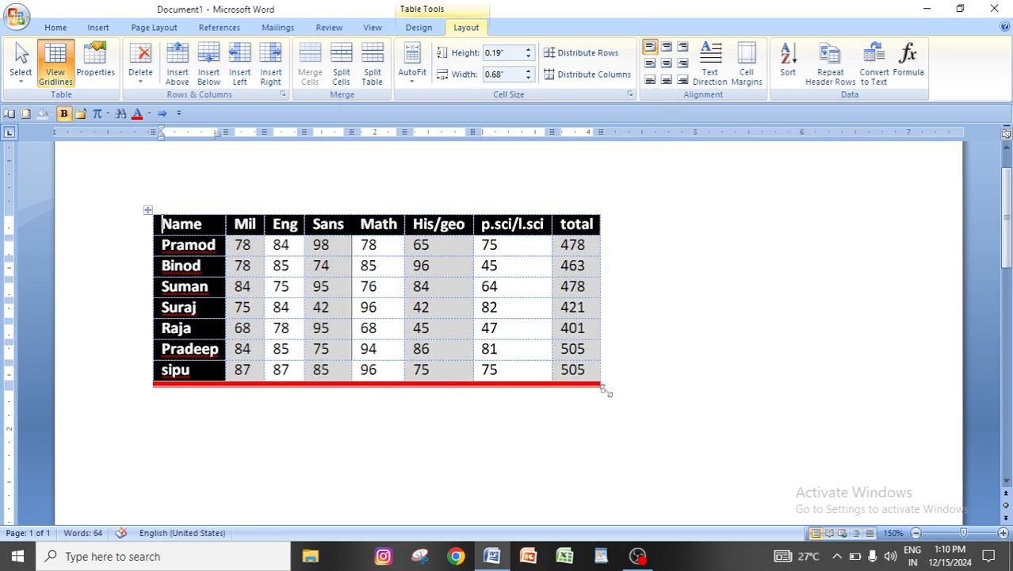
left_click_drag(604, 389, 404, 382)
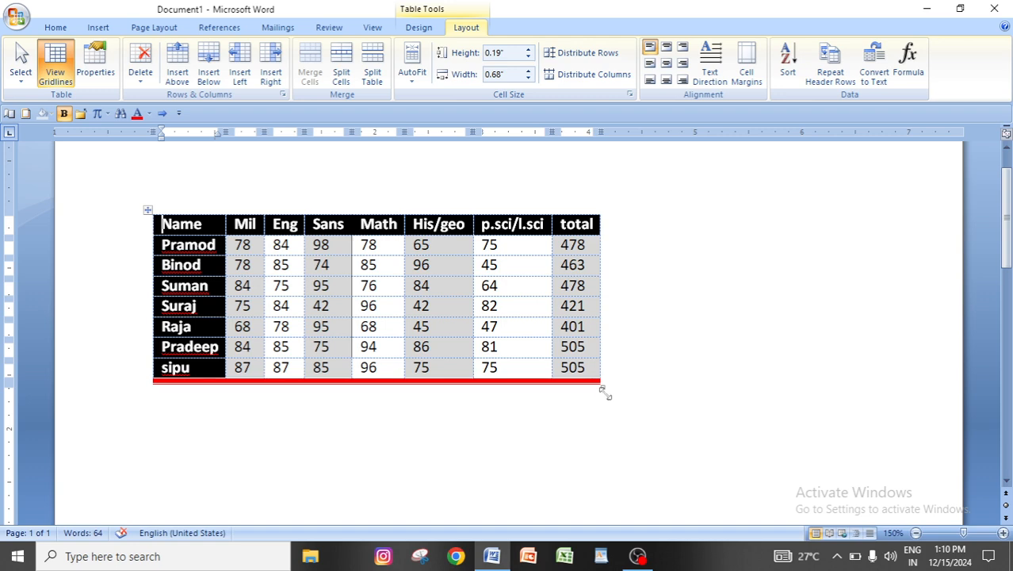
left_click_drag(602, 387, 403, 395)
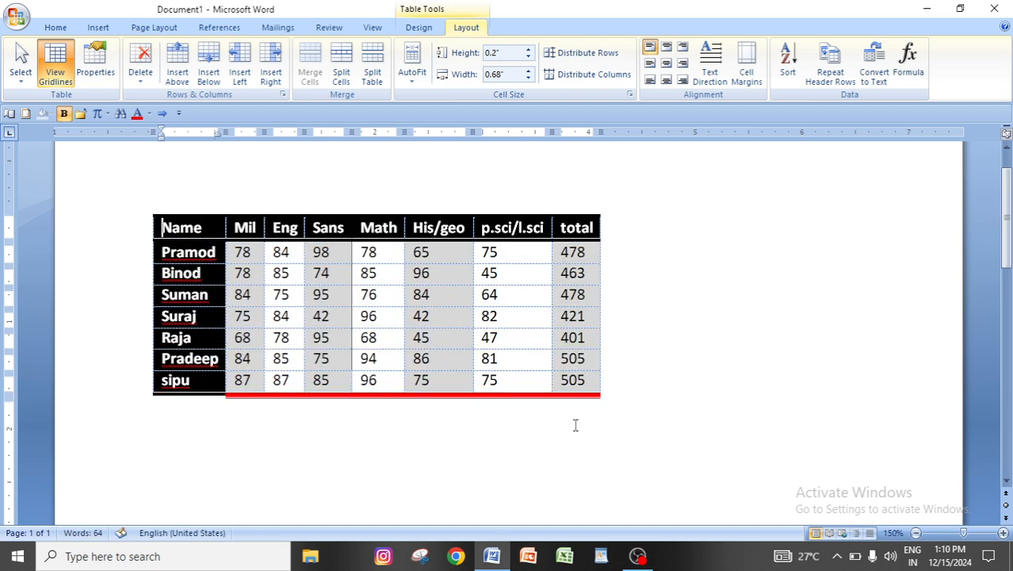
Step: Select the whole resized table and apply Left alignment to it in Table Properties
left_click(147, 209)
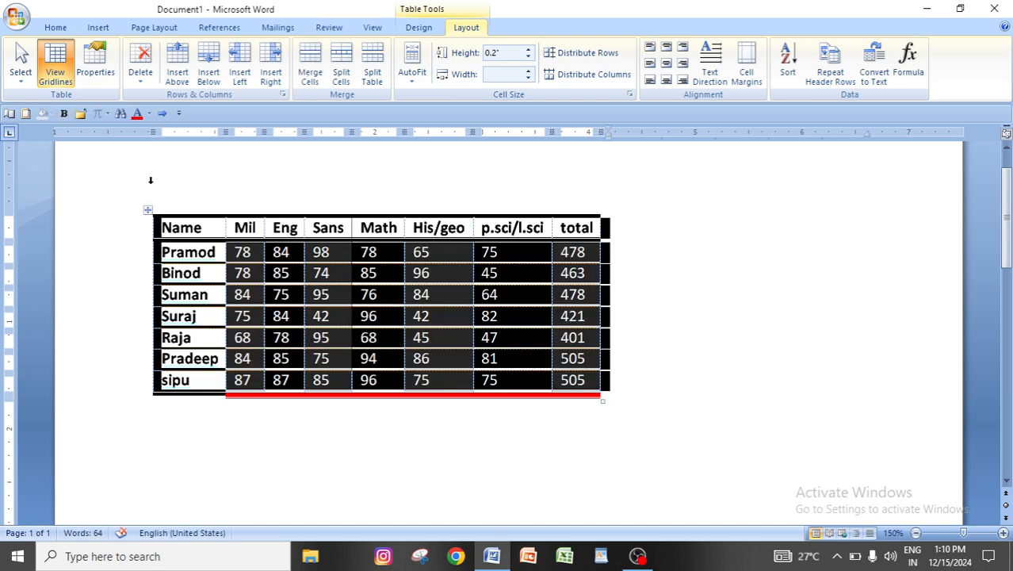
left_click(90, 70)
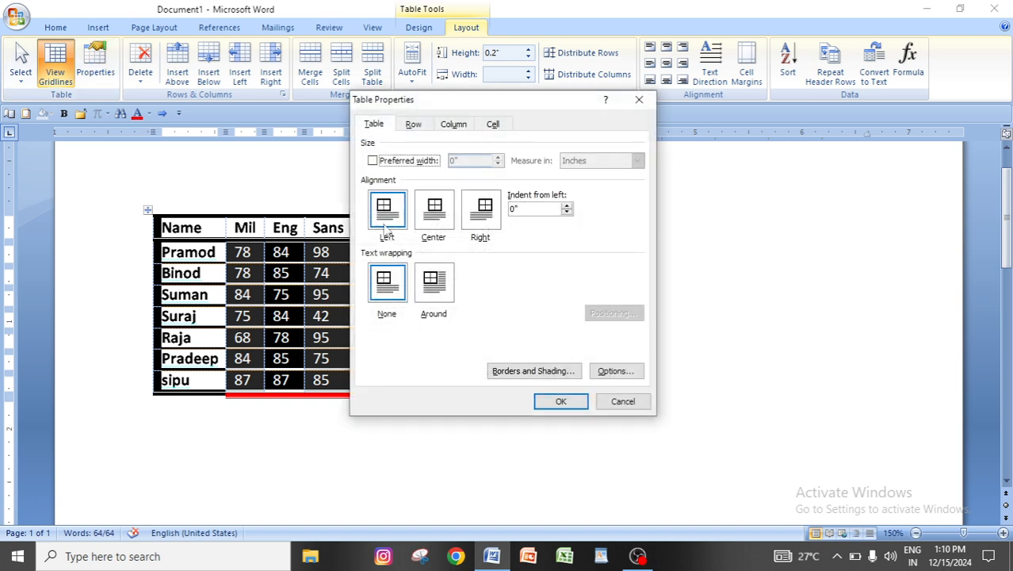
left_click(576, 406)
Step: Apply Center alignment to the selected marks table in Table Properties, and change it to Right alignment
left_click(93, 72)
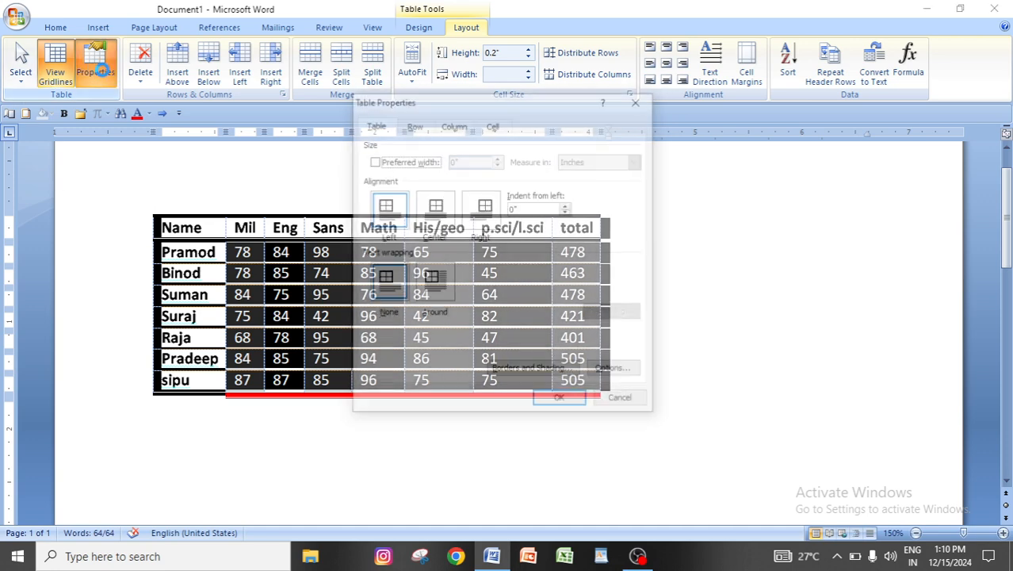
left_click(435, 208)
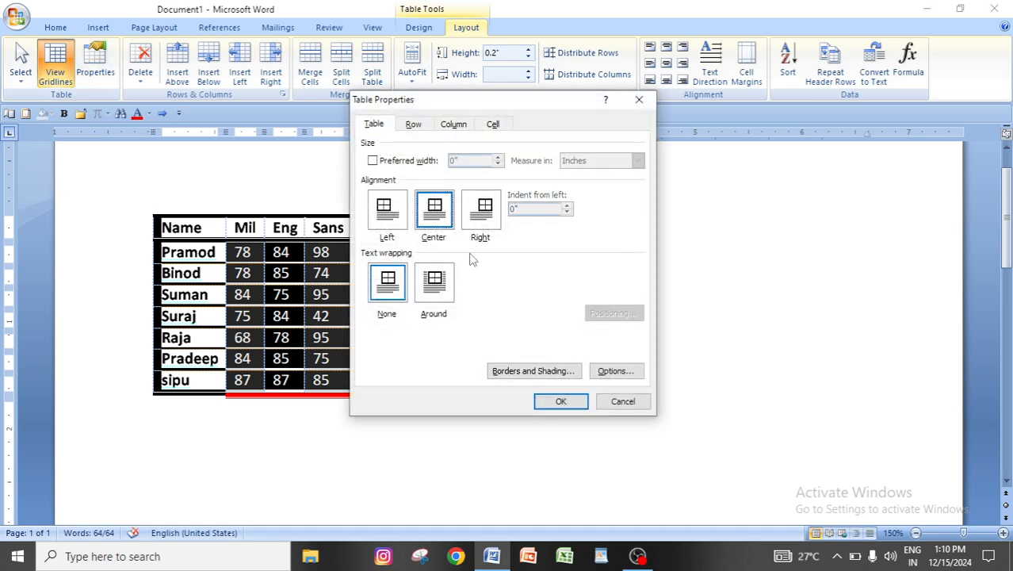
left_click(559, 400)
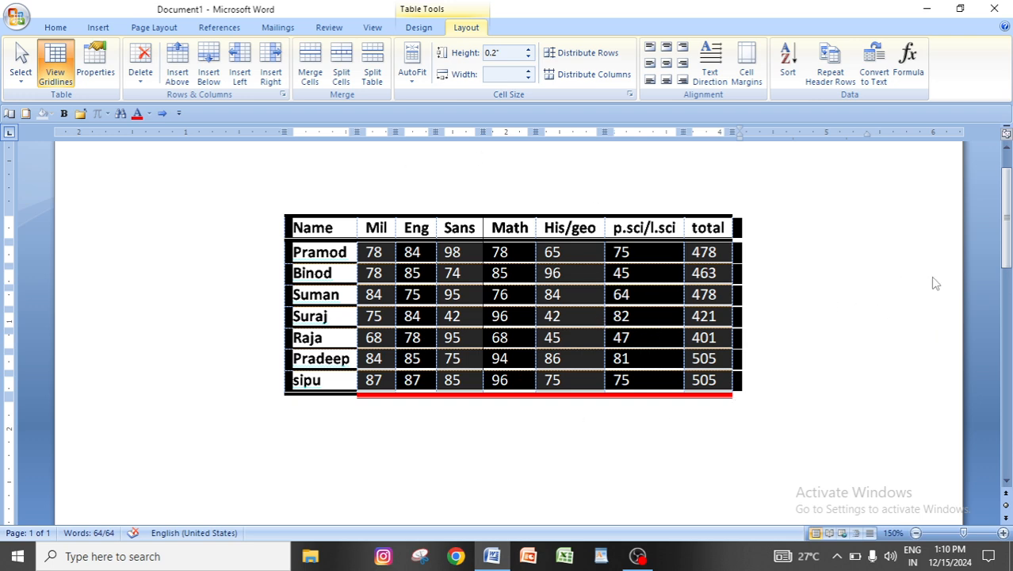
left_click(95, 67)
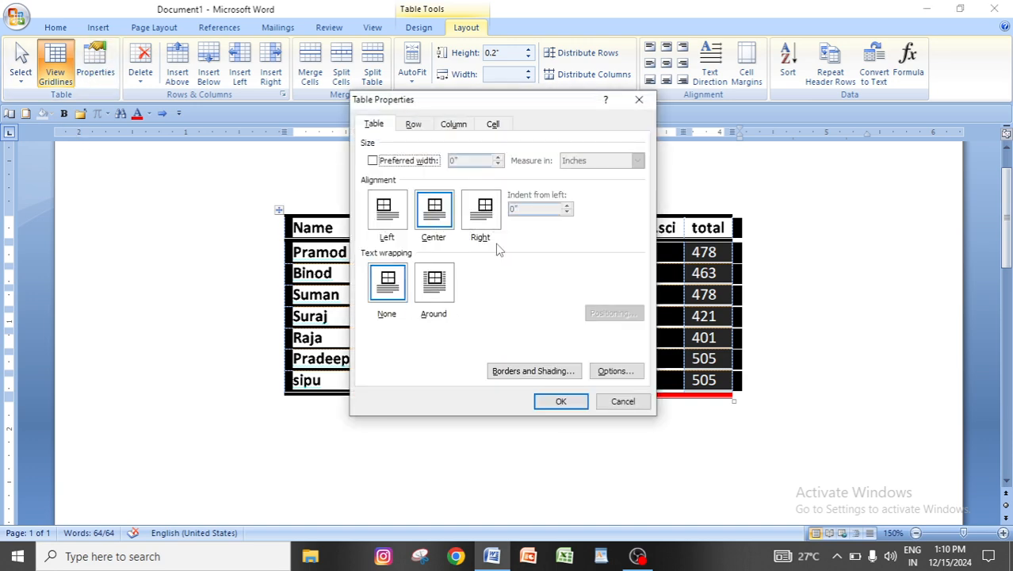
left_click(481, 233)
left_click(551, 402)
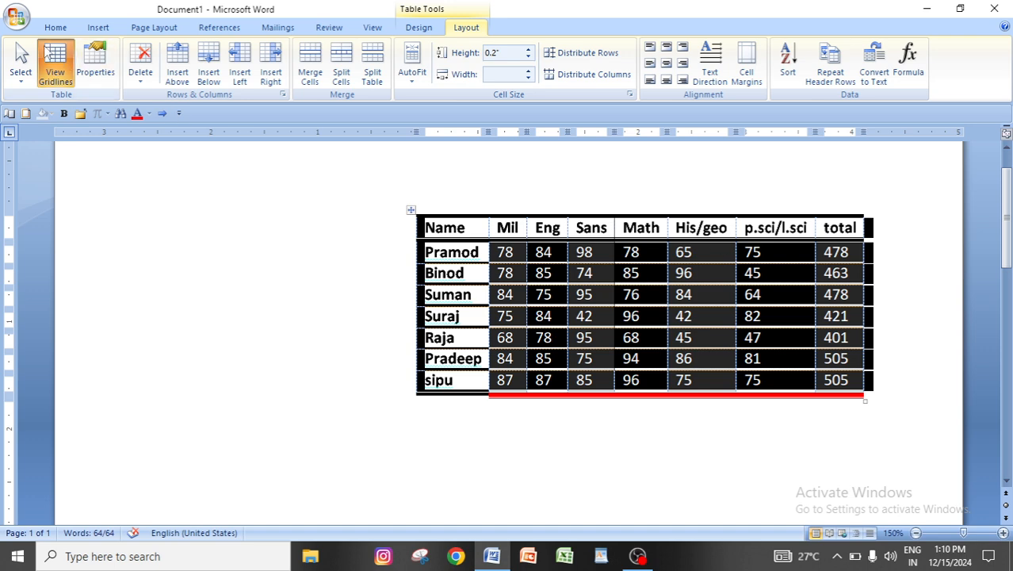
Step: Return the marks table to Left alignment, and reopen and close Table Properties without further changes
left_click(94, 67)
left_click(479, 224)
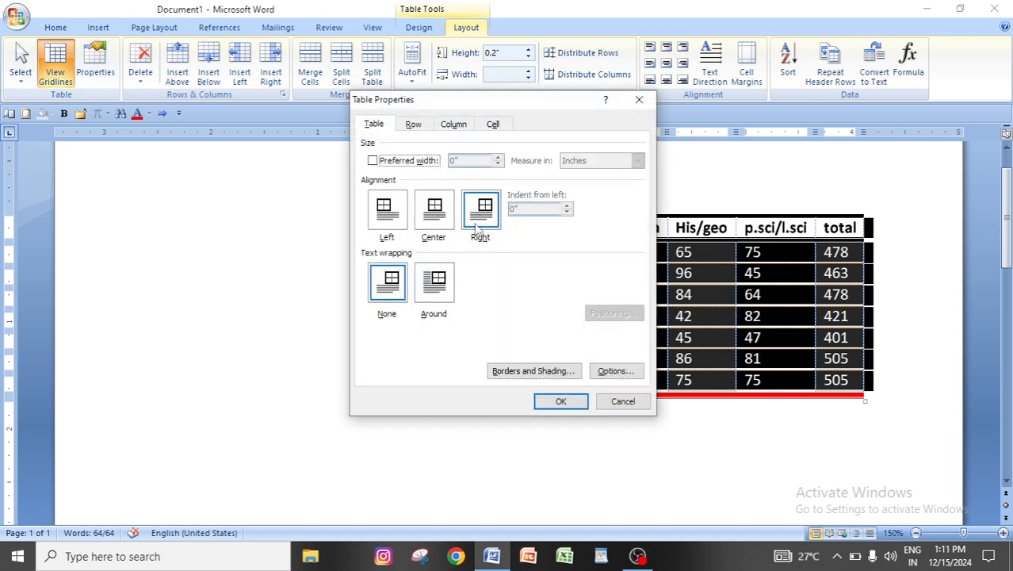
left_click(384, 210)
left_click(560, 402)
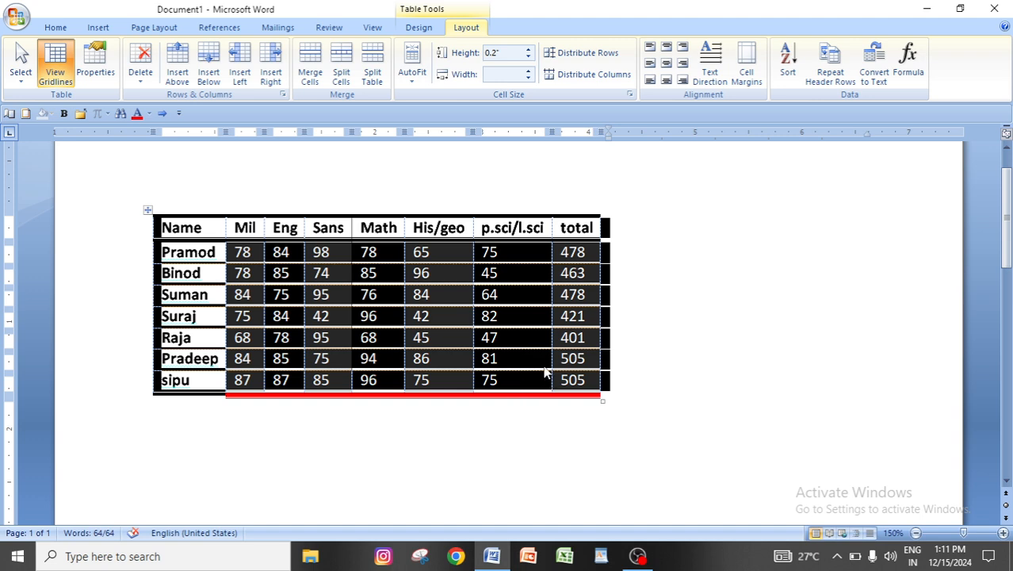
left_click(95, 63)
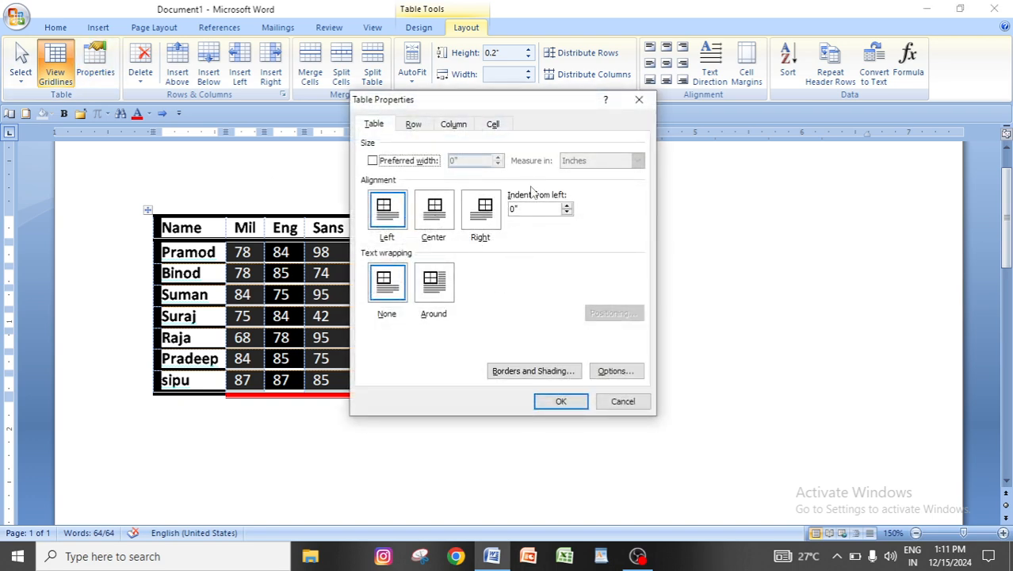
left_click(639, 100)
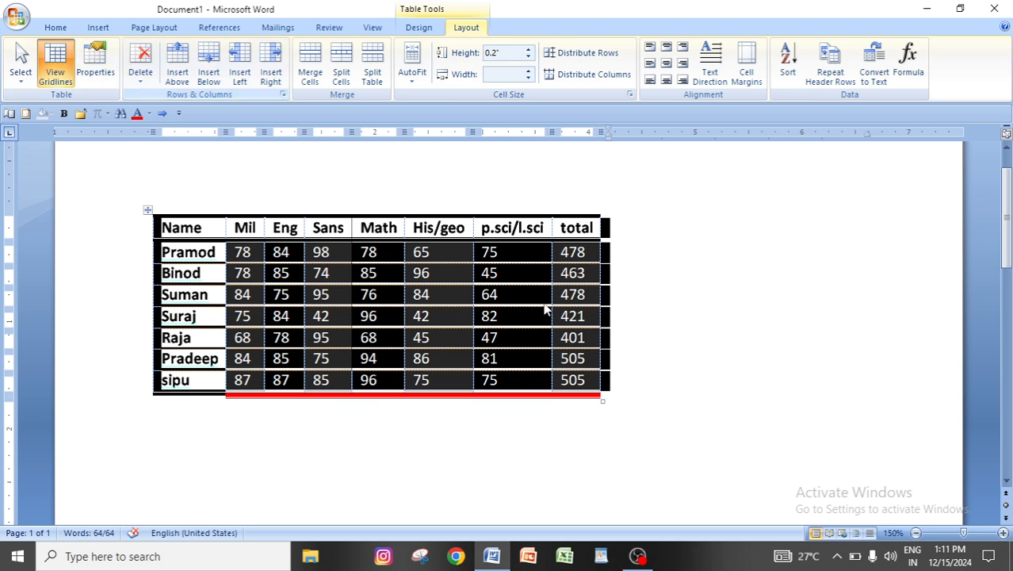
Step: Center the text of the selected table, undo this with the earlier alignment and resizing changes, and deselect the table
key("ctrl+e")
key("ctrl+z")
key("ctrl+z")
key("ctrl+z")
key("ctrl+z")
key("ctrl+z")
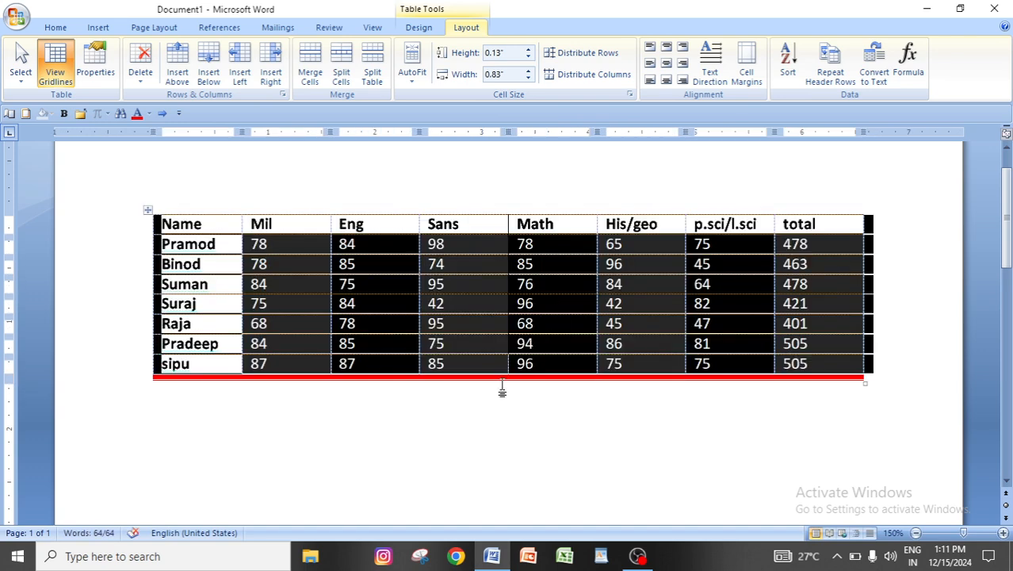
left_click(478, 426)
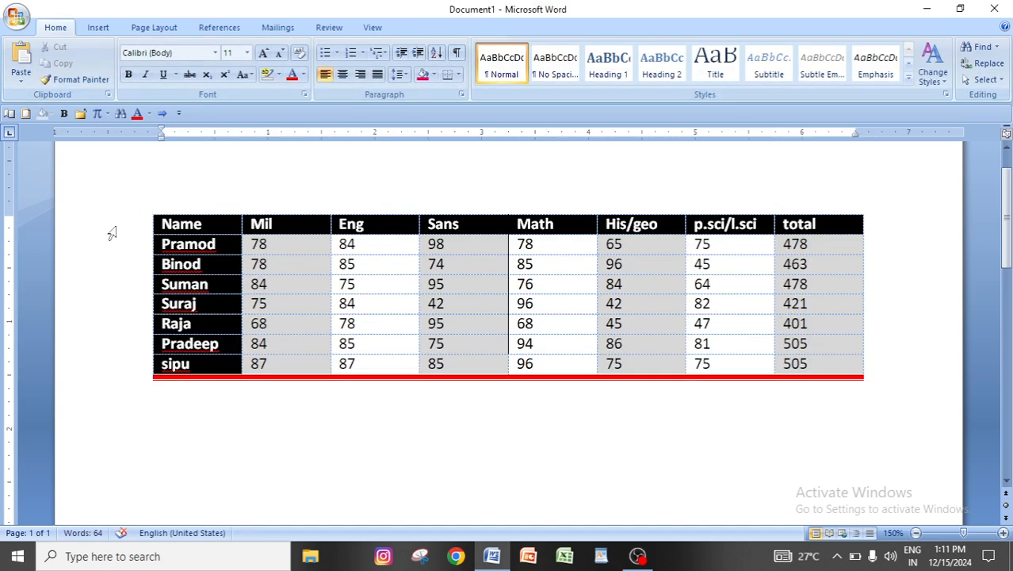
Step: Select the whole marks table and apply the borderless Plain Tables style, passing over a purple style
left_click(148, 211)
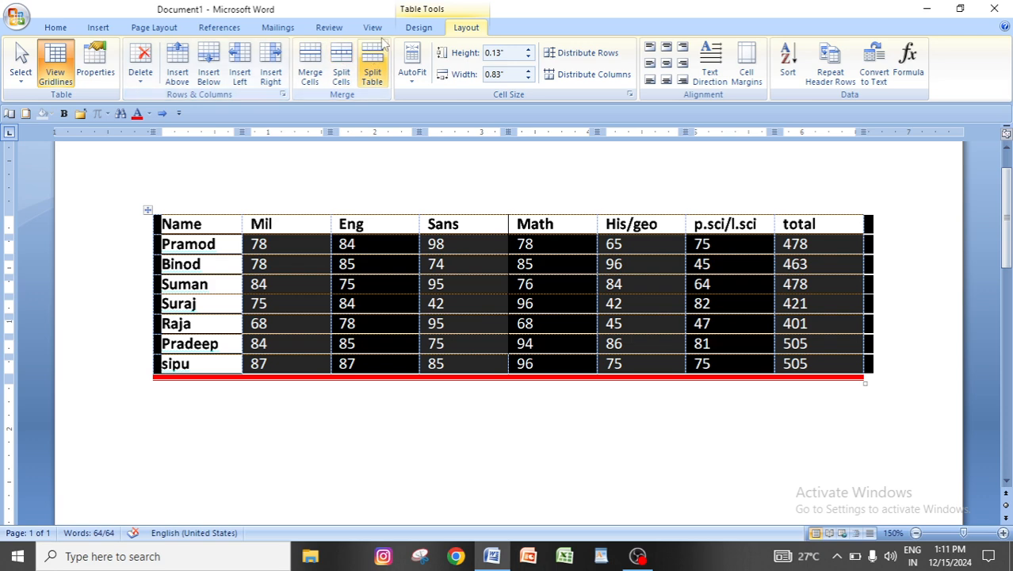
left_click(419, 27)
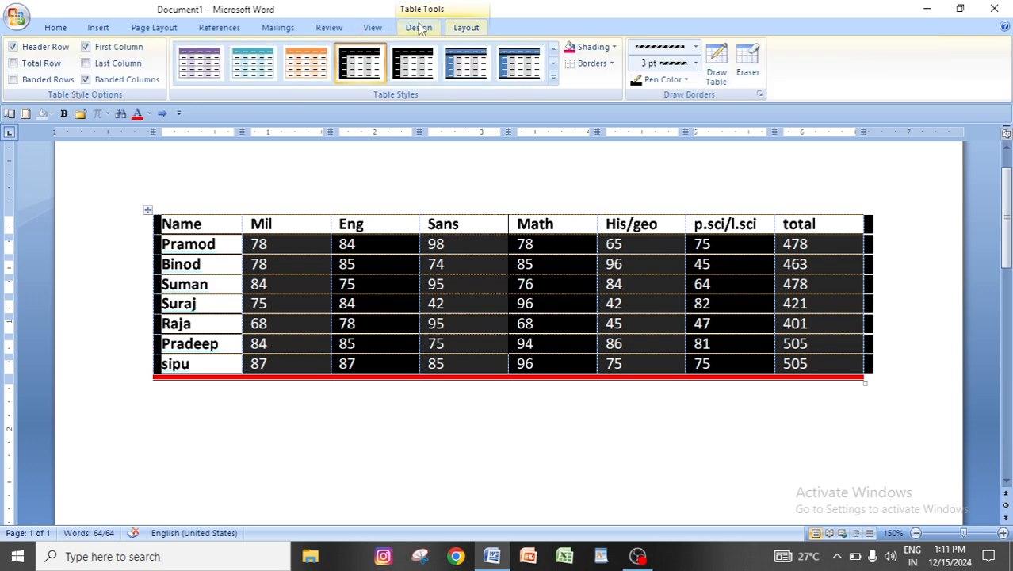
left_click(200, 63)
left_click(553, 79)
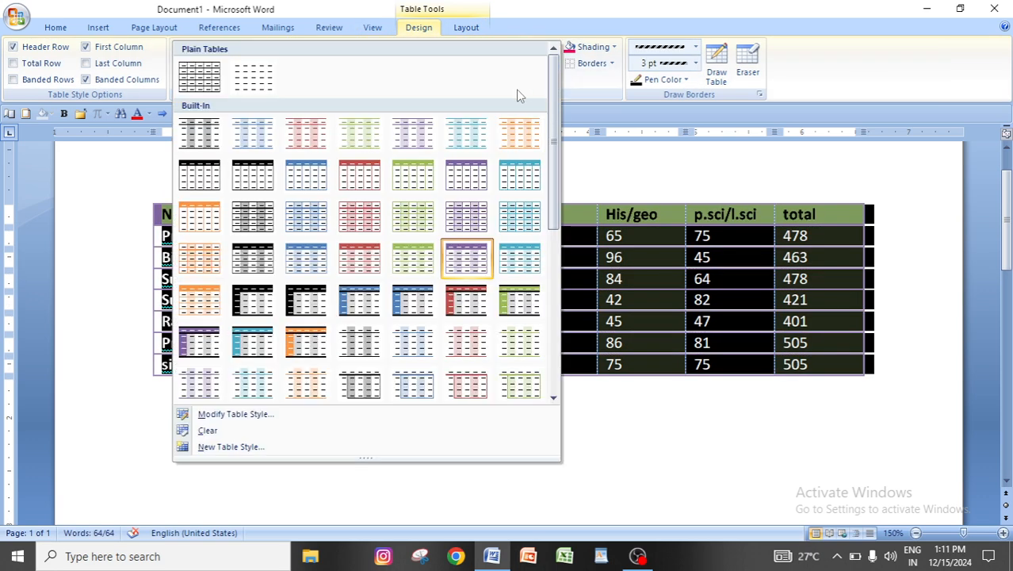
left_click(242, 81)
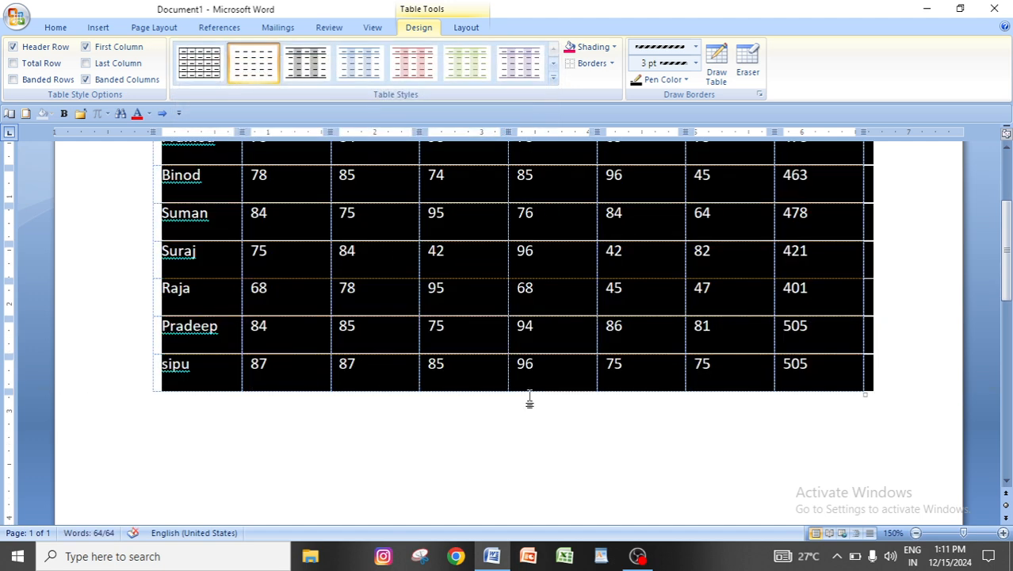
left_click(500, 415)
scroll(499, 415, "up", 2)
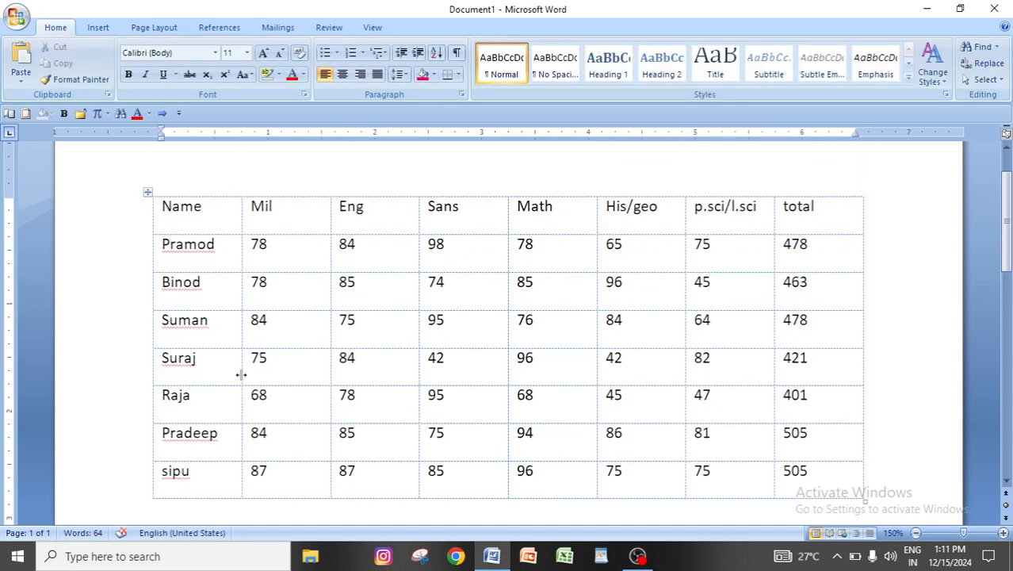
scroll(304, 365, "down", 1)
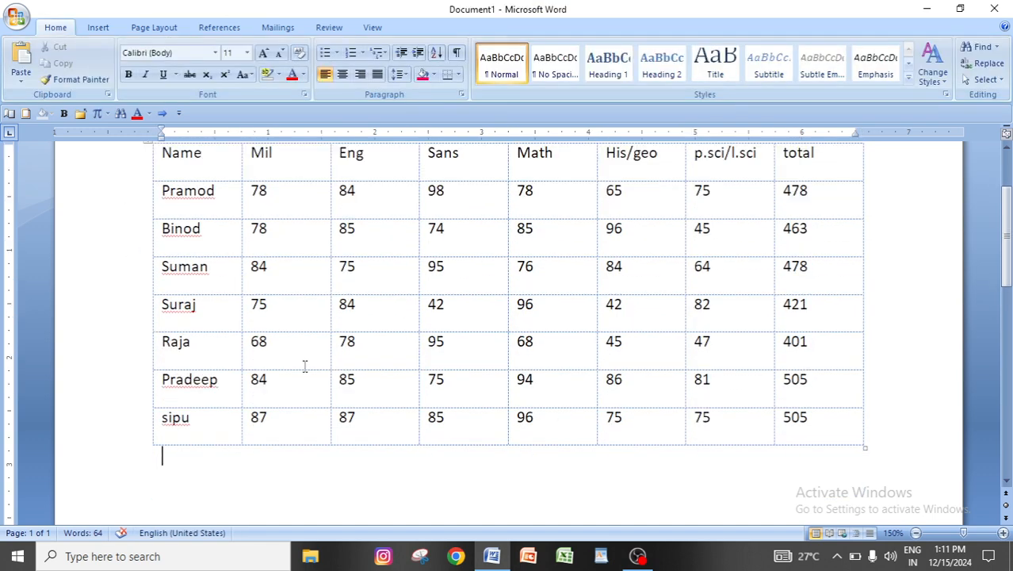
Step: Delete the fourth student's name cell with Shift cells left, and undo the deletion
left_click(355, 228)
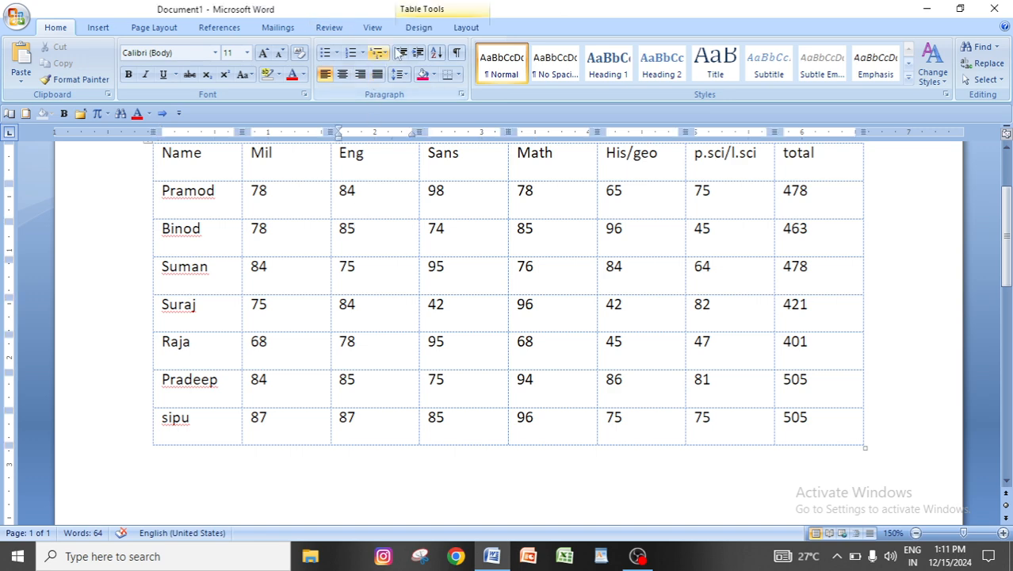
left_click(466, 27)
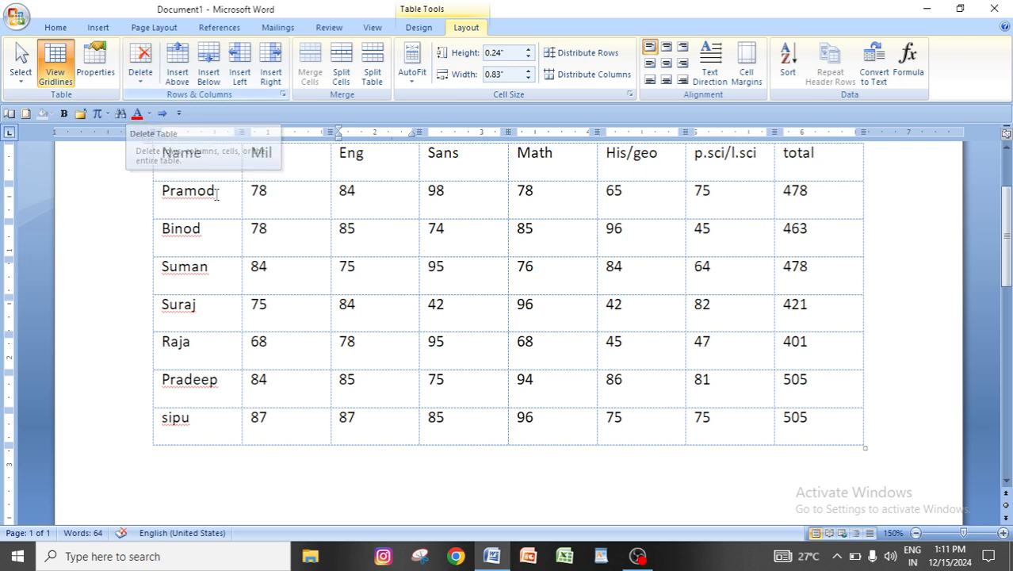
left_click(140, 63)
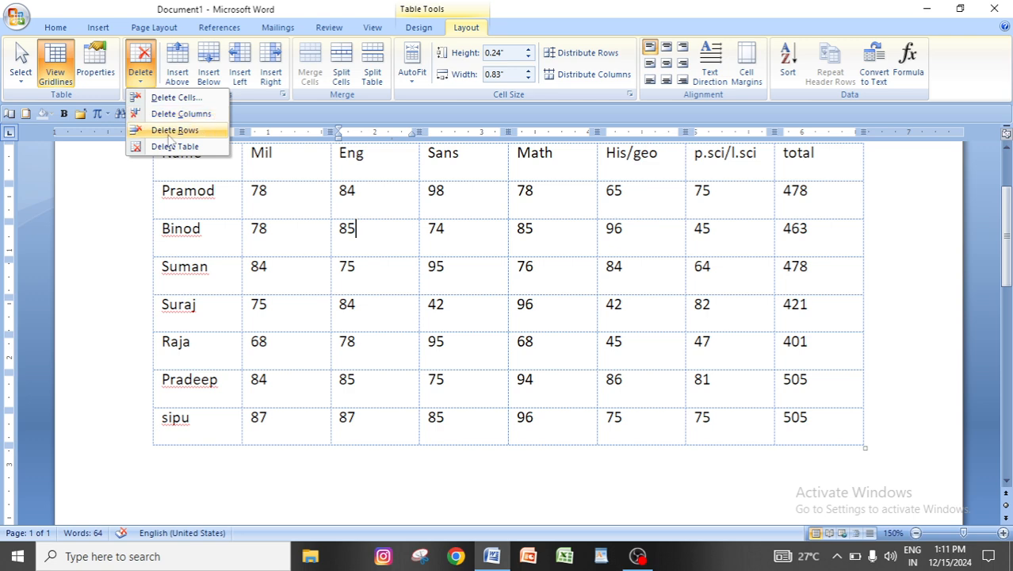
left_click(358, 334)
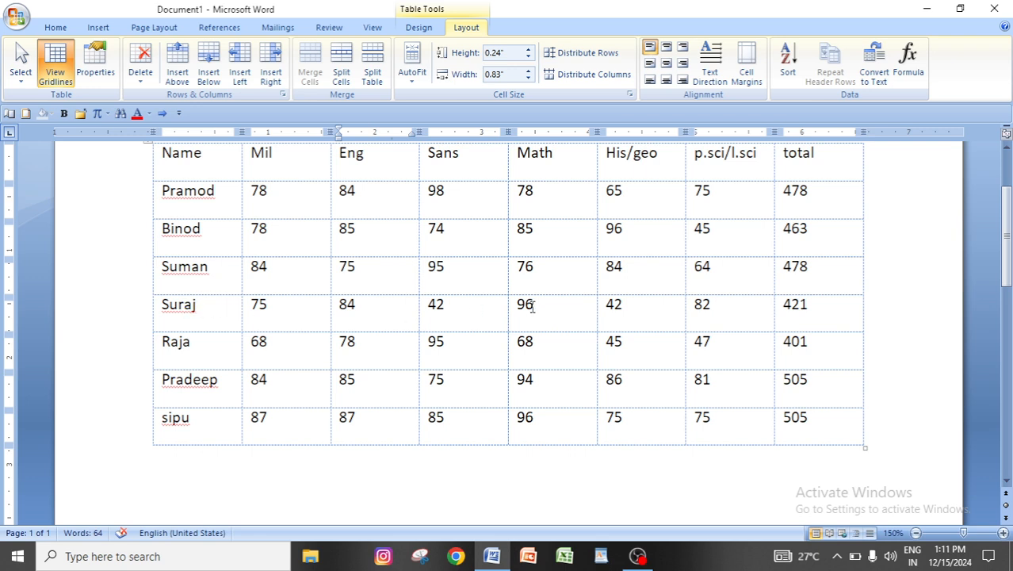
left_click(205, 314)
left_click(140, 73)
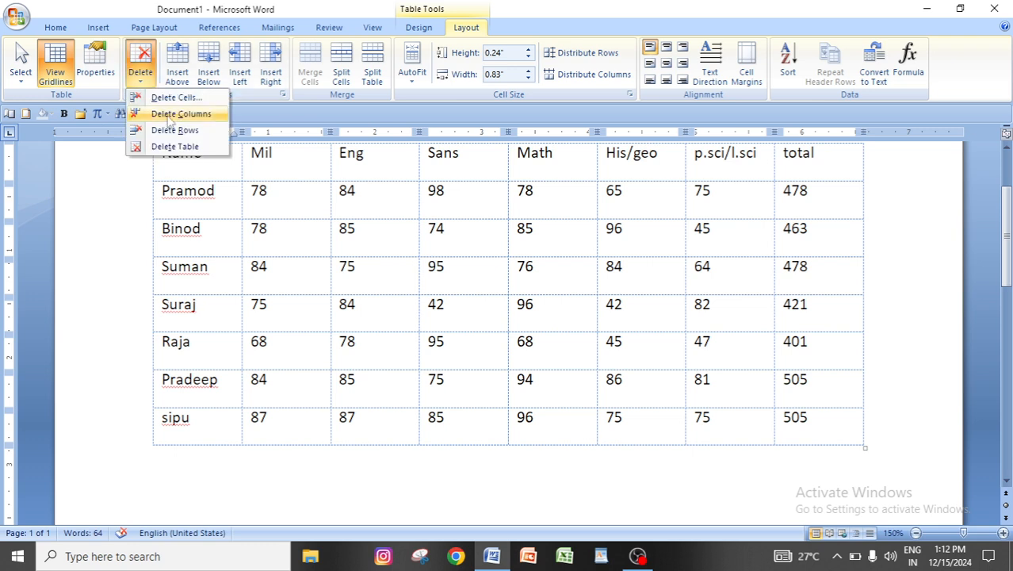
left_click(190, 97)
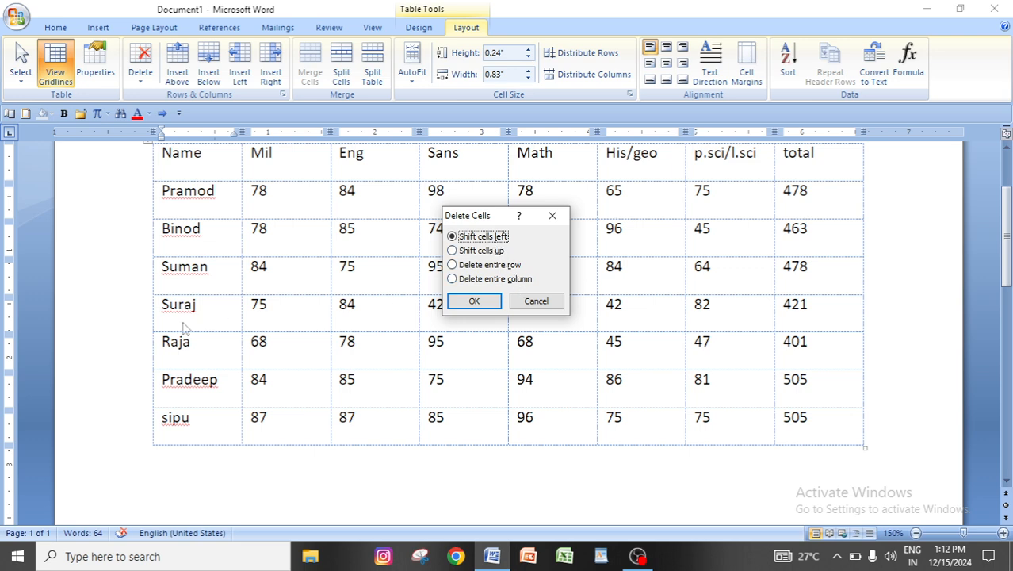
left_click(480, 301)
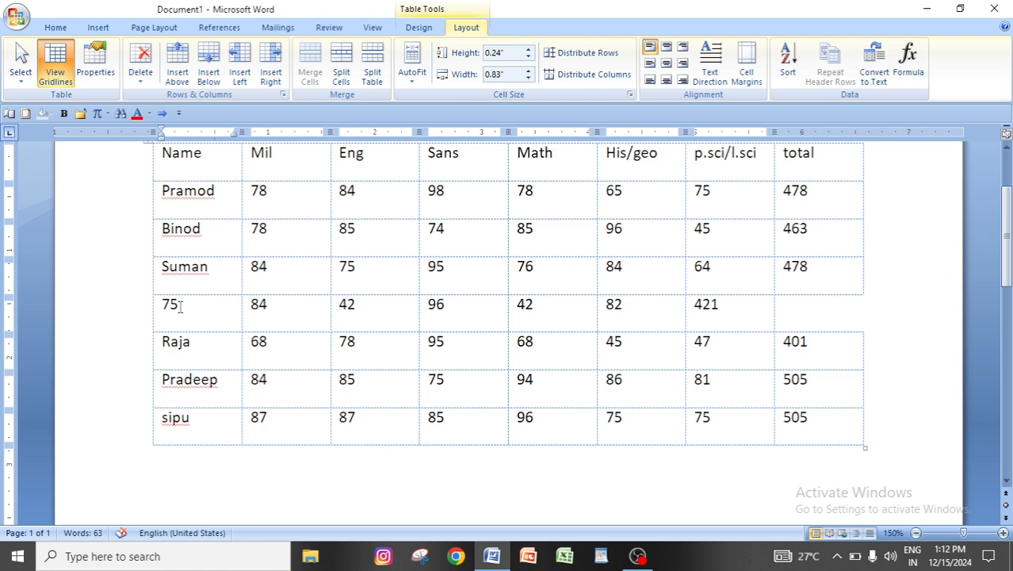
key("ctrl+z")
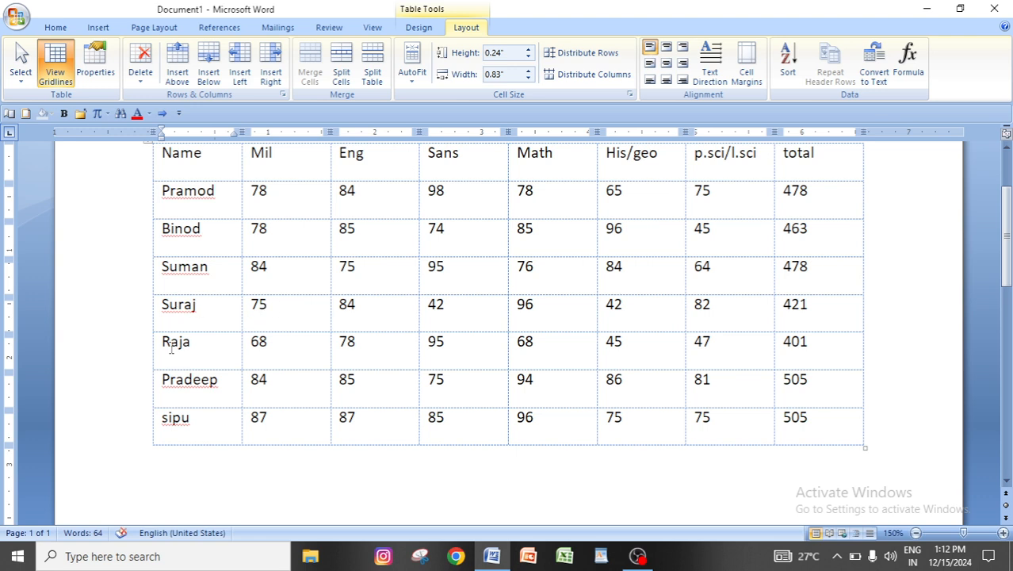
Step: Delete the fourth student's name cell with Shift cells up, and undo the deletion
left_click(138, 70)
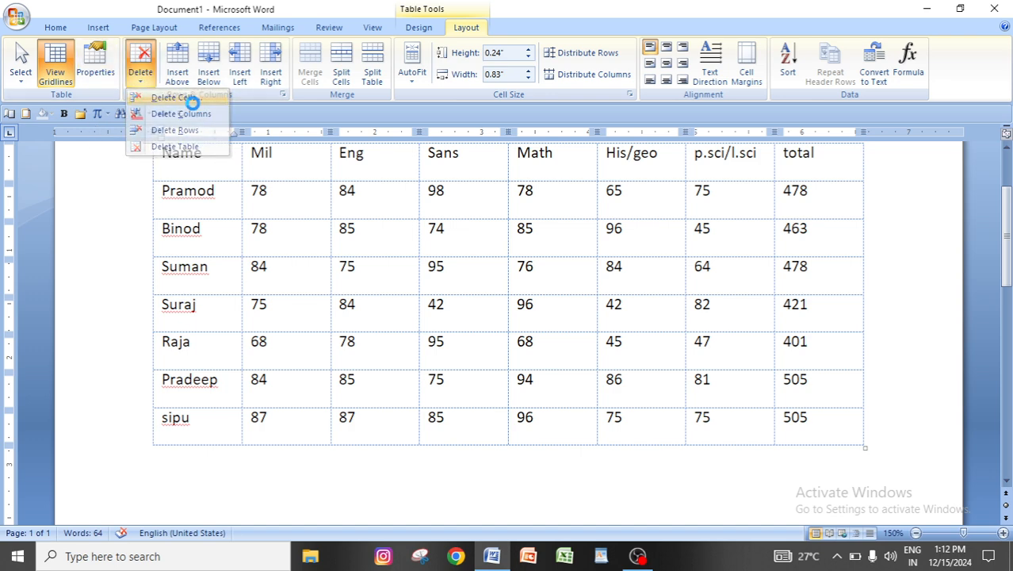
left_click(191, 101)
left_click(476, 252)
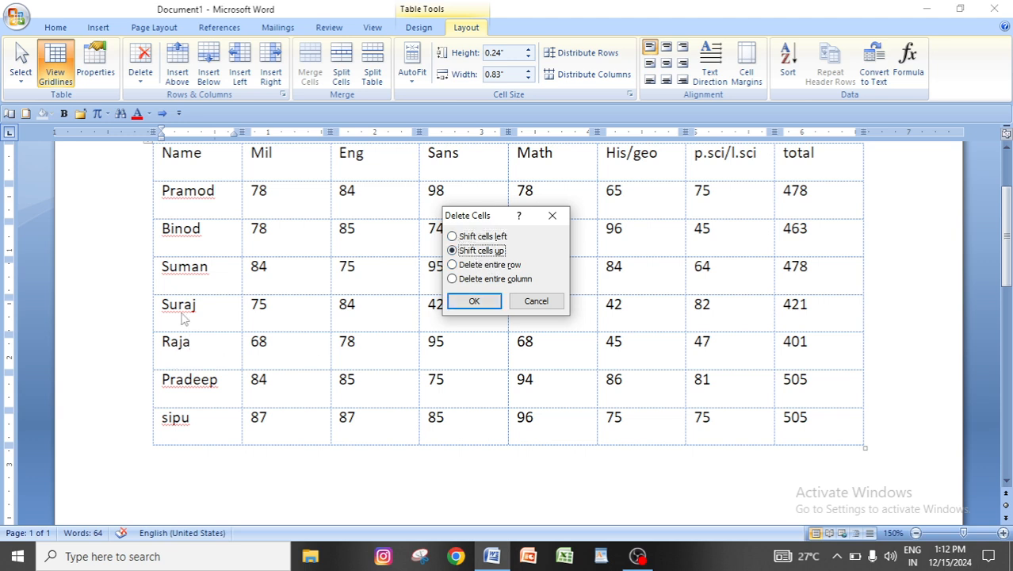
left_click(474, 302)
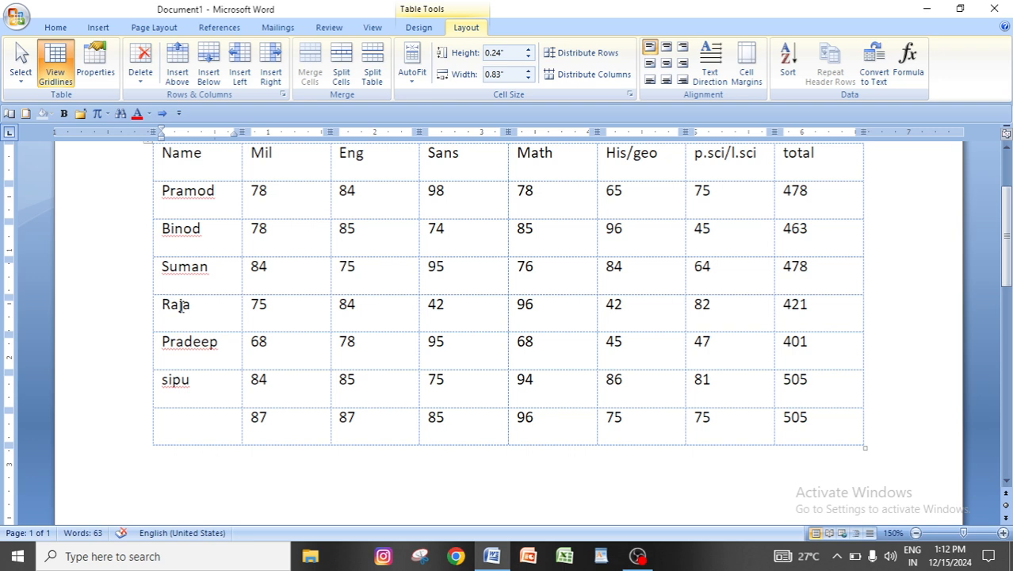
key("ctrl+z")
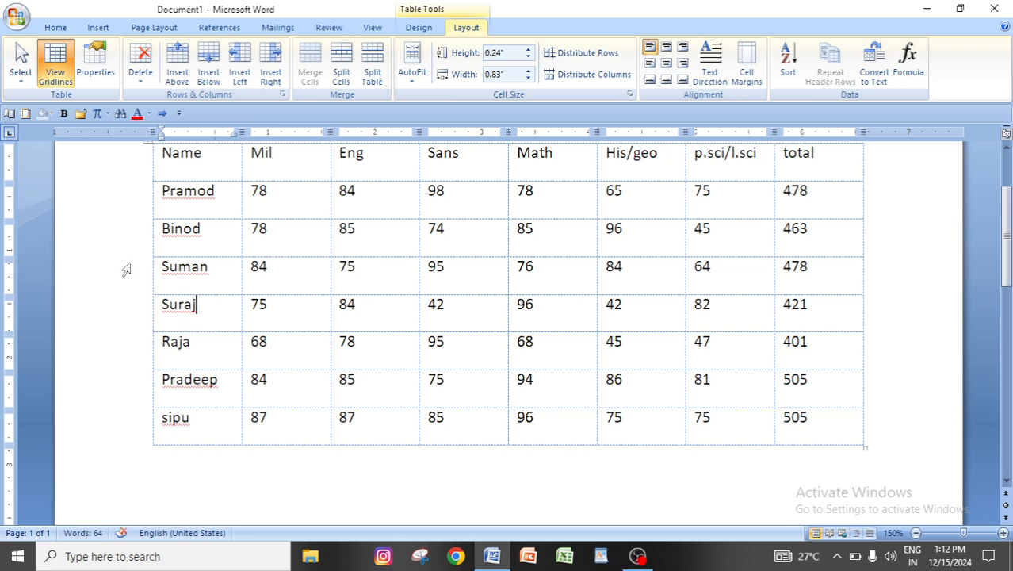
Step: Delete the entire Math column from the marks table and undo the deletion
left_click(143, 79)
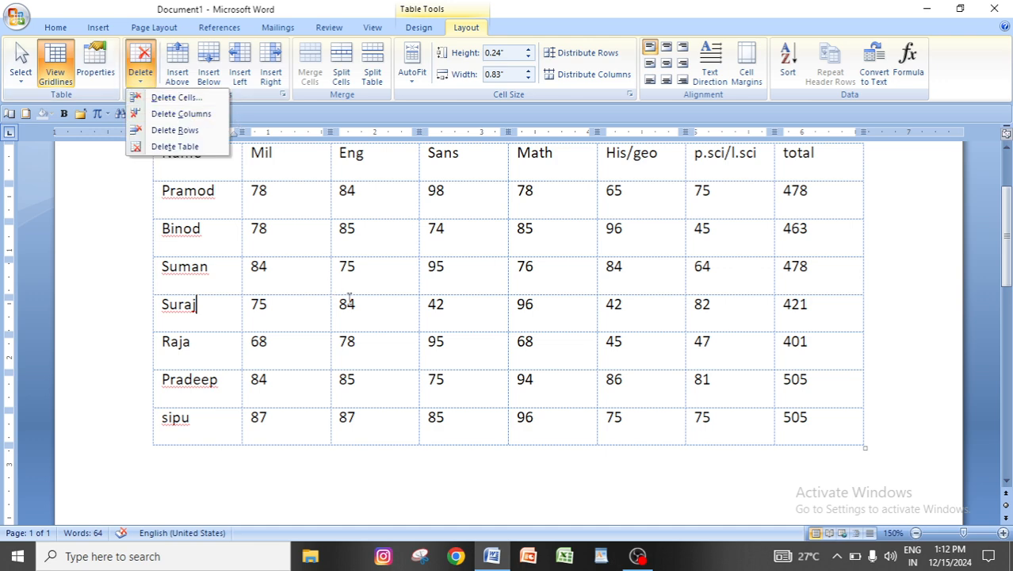
key("Escape")
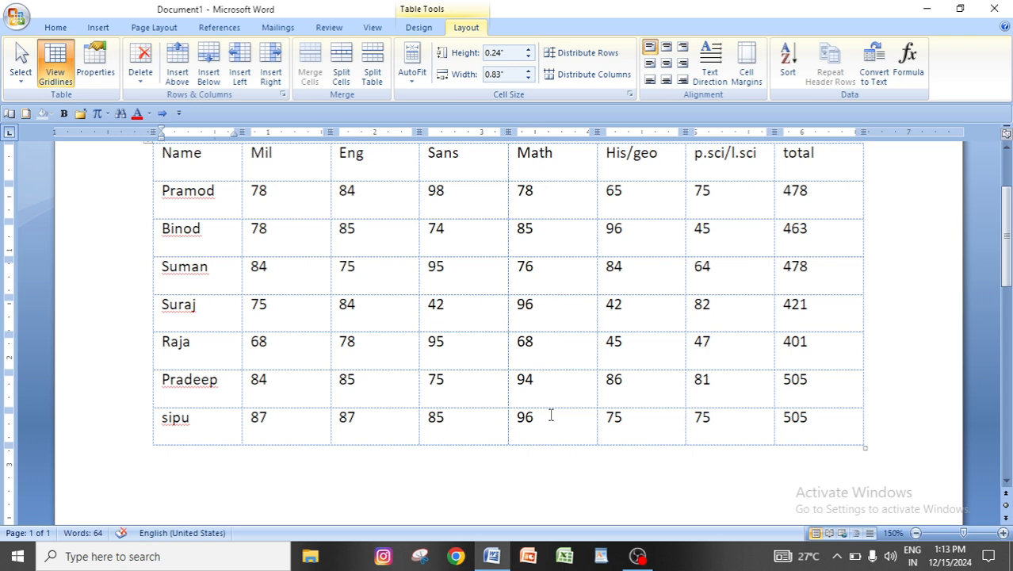
left_click(557, 154)
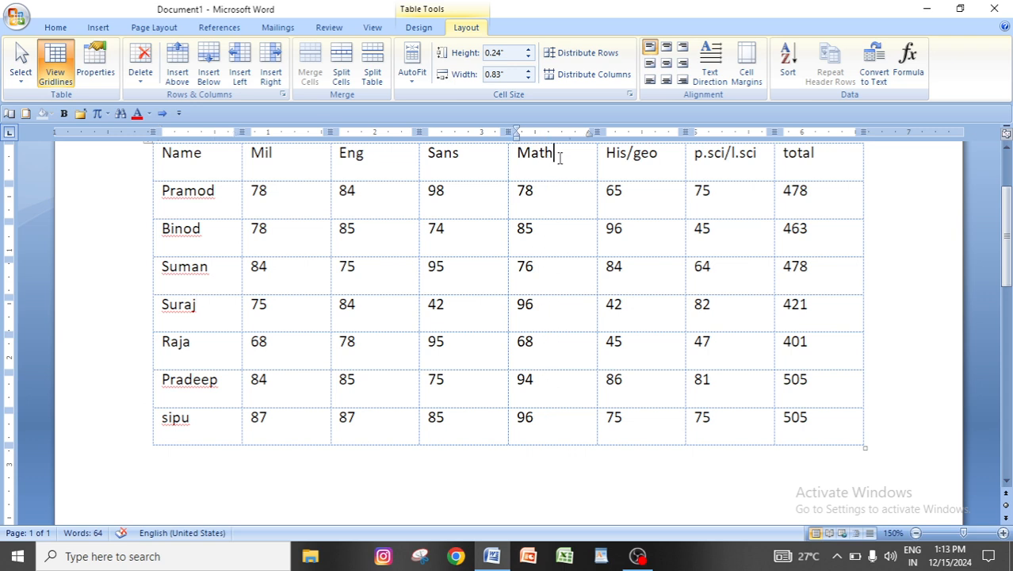
left_click(146, 79)
left_click(179, 113)
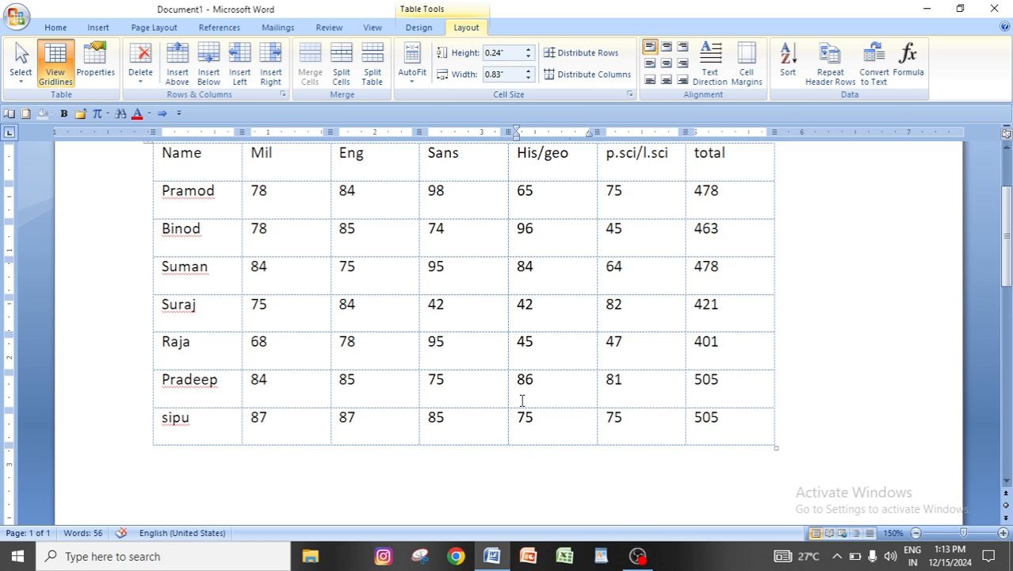
key("ctrl+z")
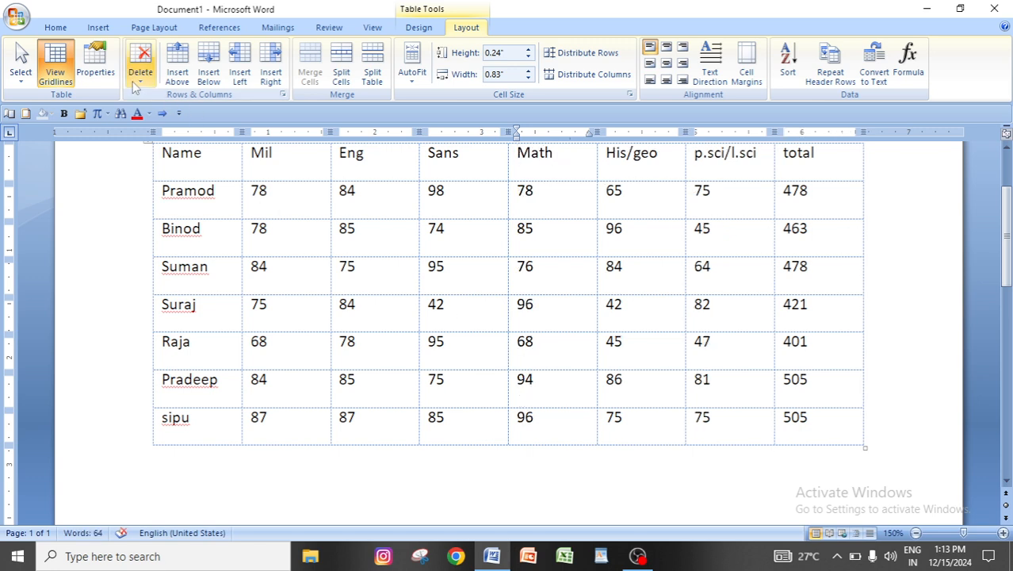
Step: Delete the second student's entire row from the marks table and undo the deletion
left_click(135, 87)
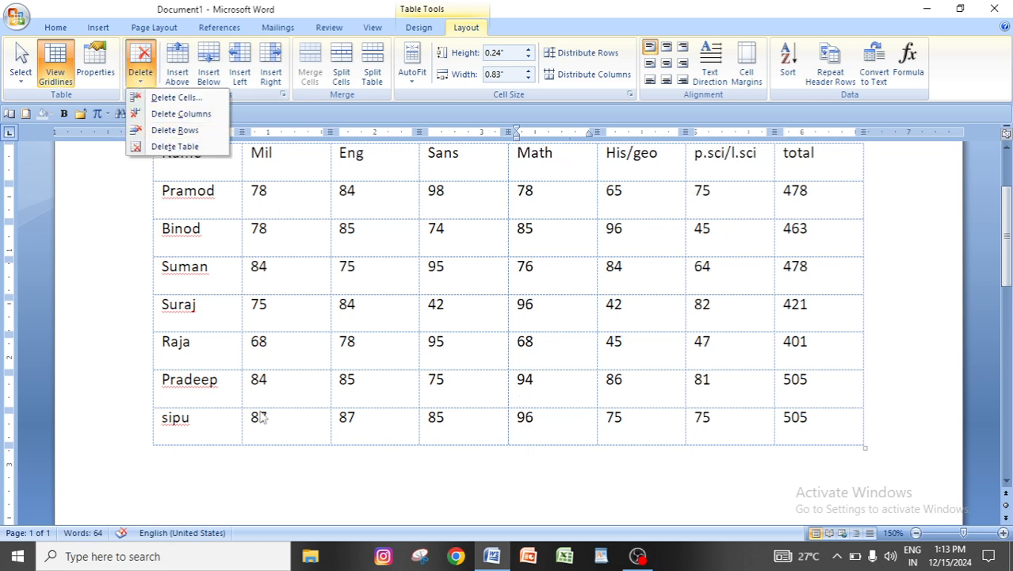
left_click(258, 452)
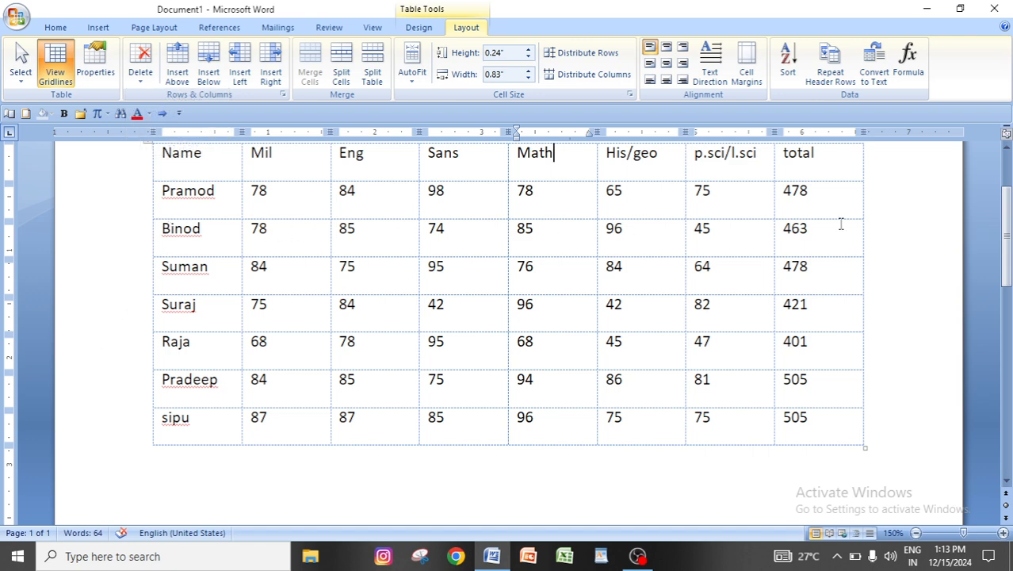
left_click(158, 232)
left_click(140, 81)
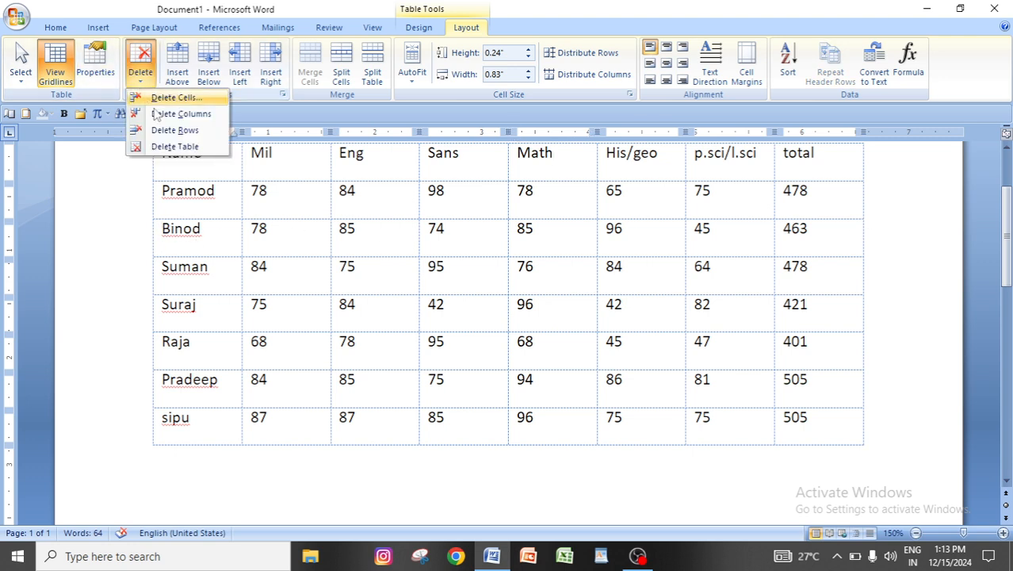
left_click(182, 131)
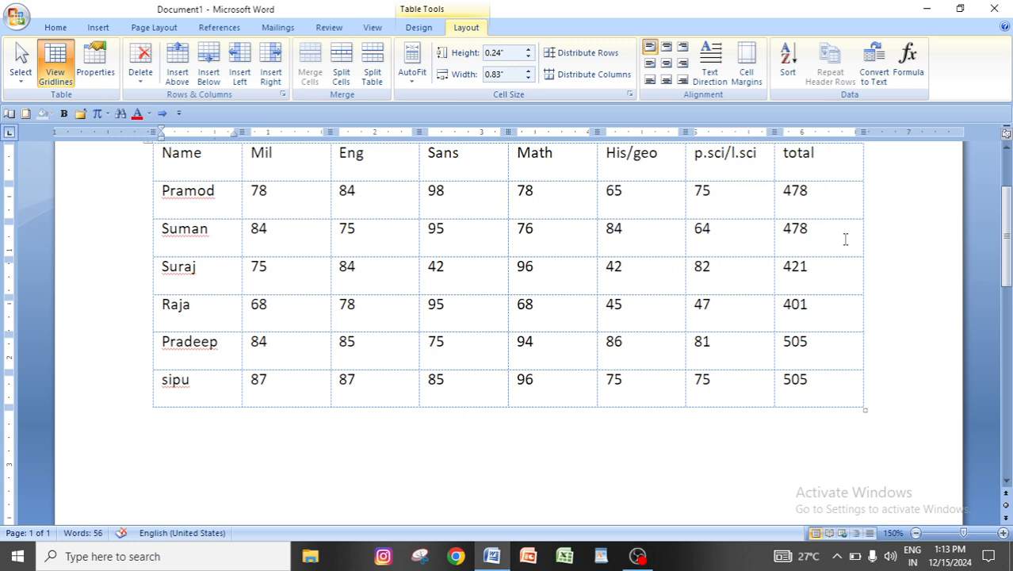
key("ctrl+z")
Step: Delete the whole marks table and undo the deletion
left_click(149, 82)
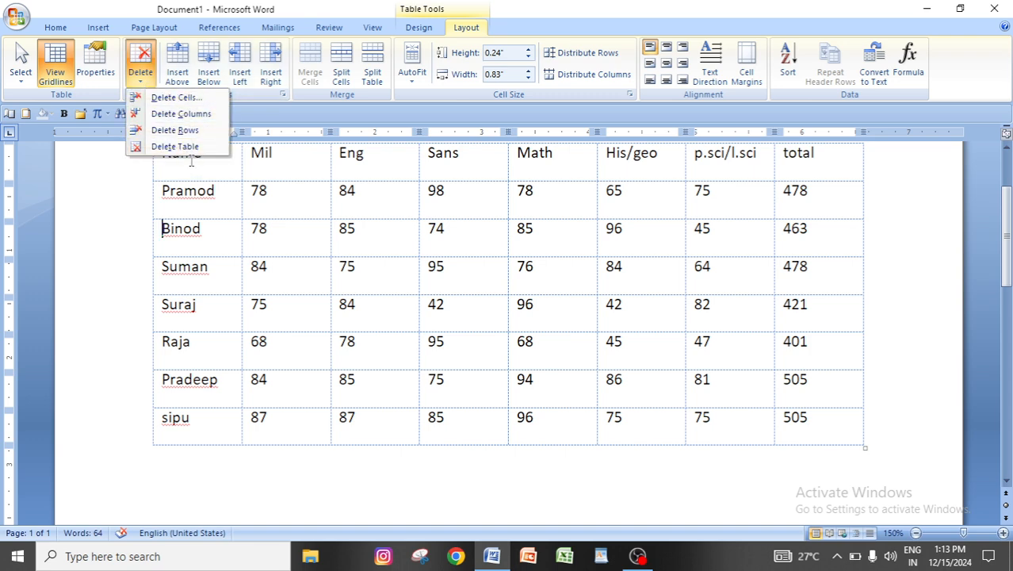
left_click(309, 303)
scroll(302, 304, "up", 3)
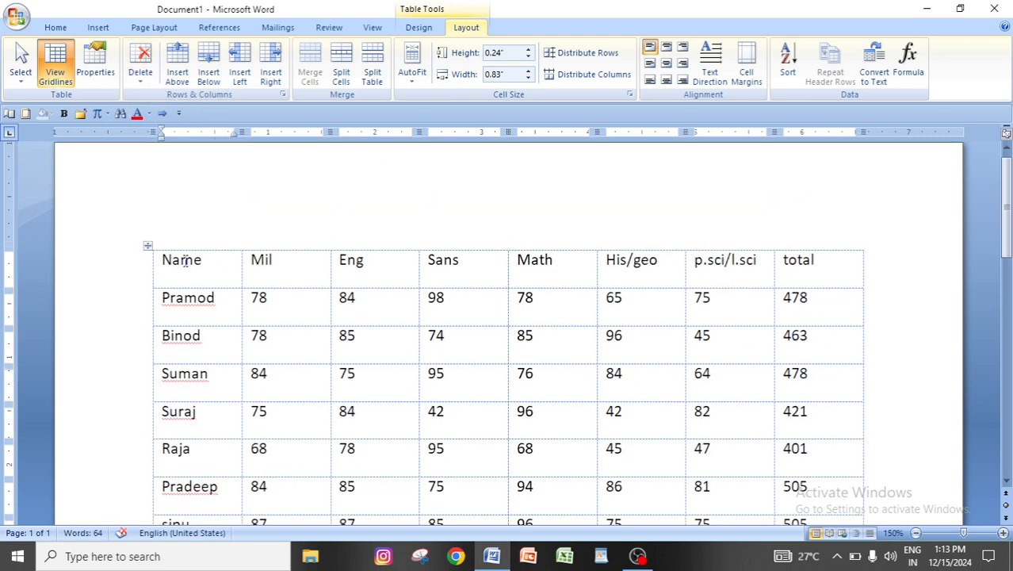
scroll(309, 351, "down", 3)
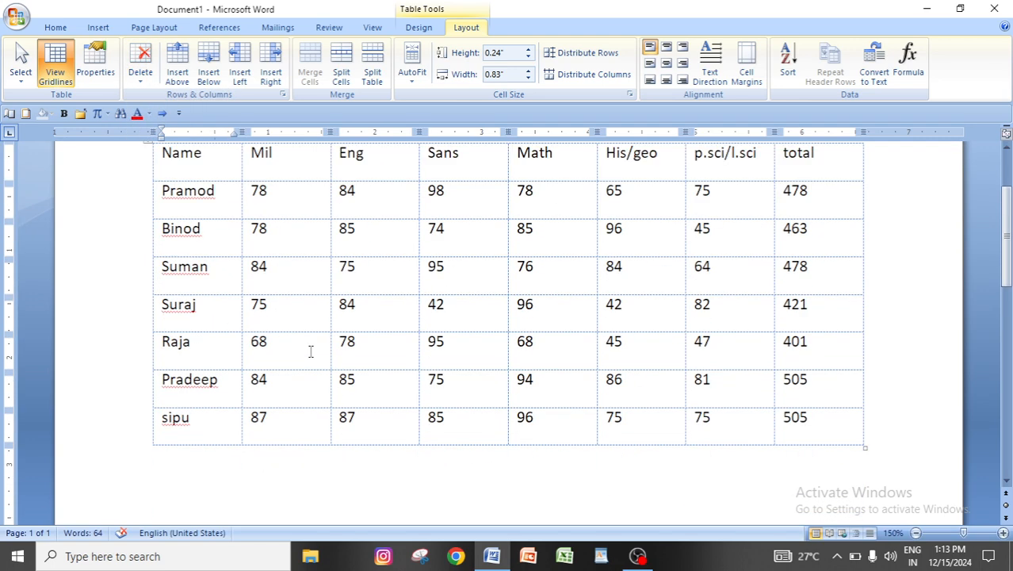
left_click(143, 82)
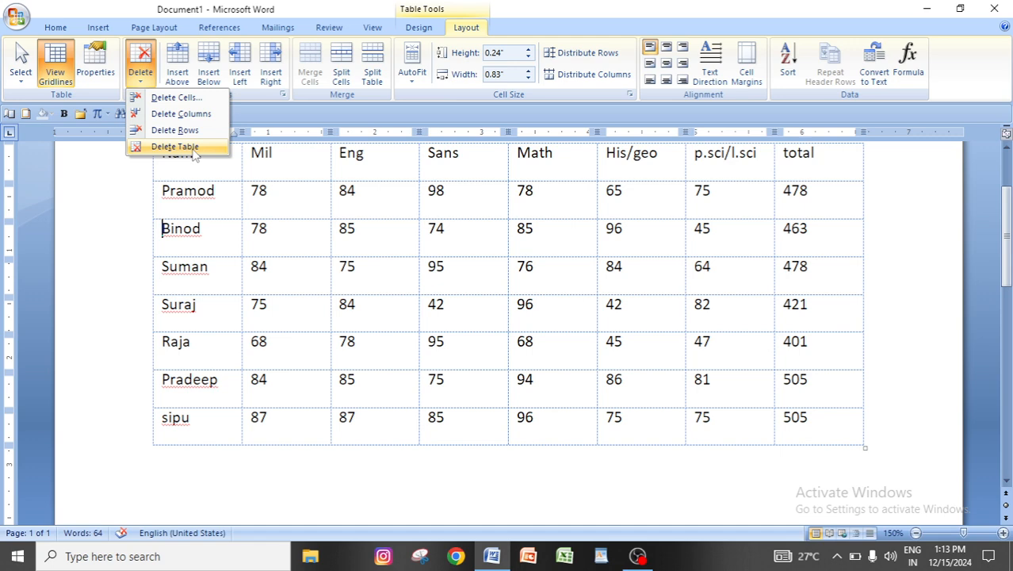
left_click(169, 151)
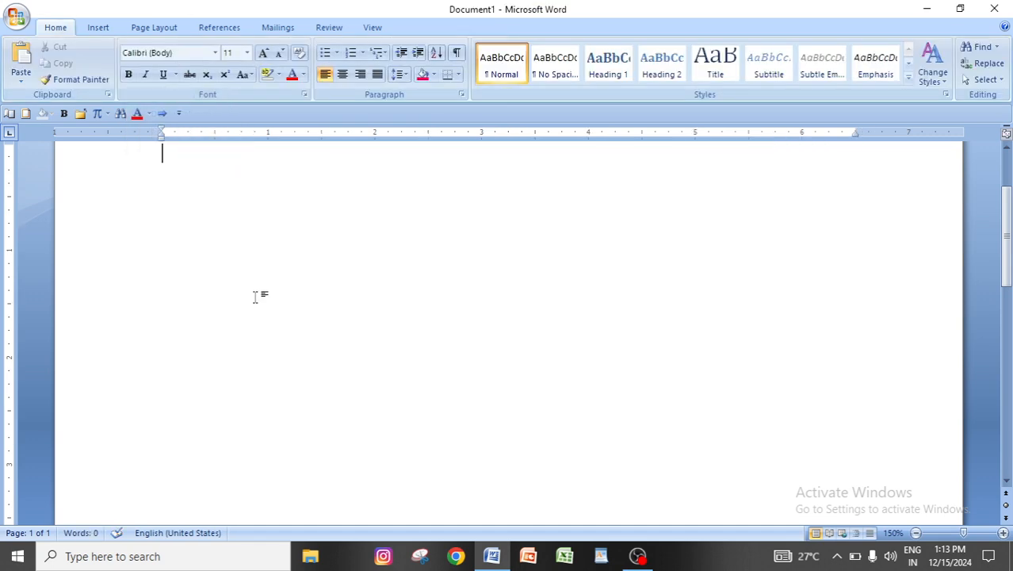
key("ctrl+z")
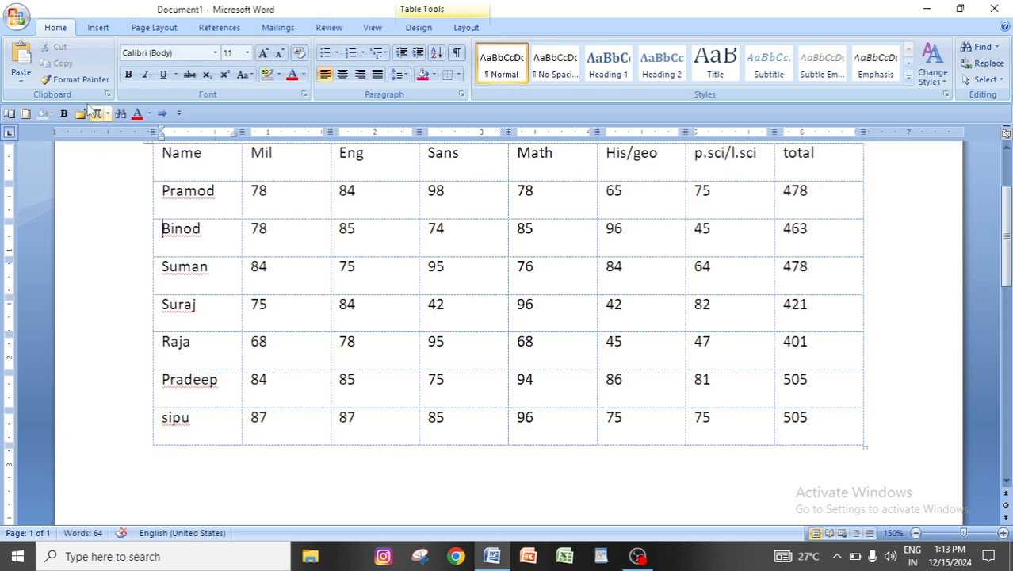
Step: Insert an empty row above the first student's row, directly under the header row, and undo the insertion
left_click(466, 27)
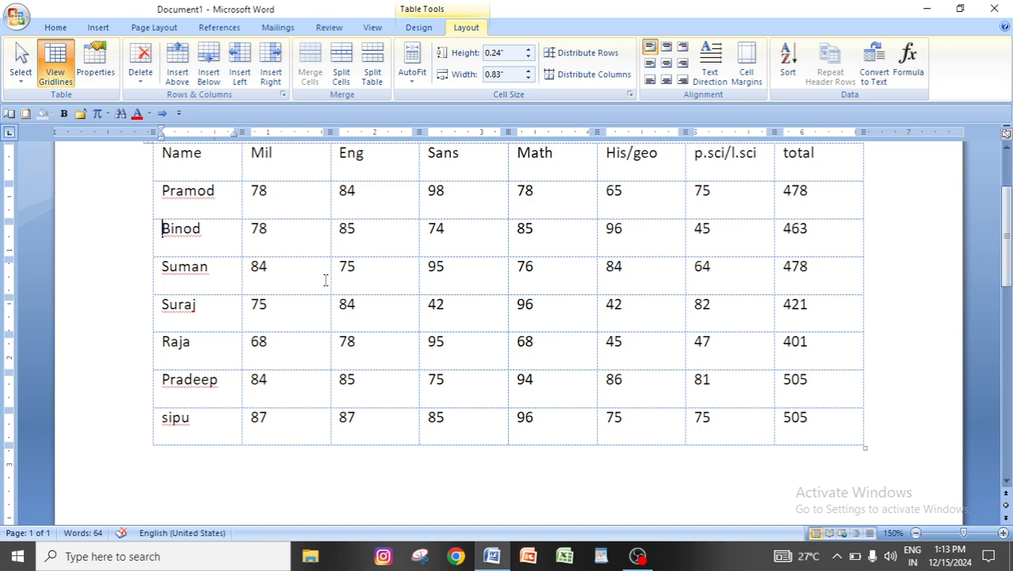
scroll(285, 237, "up", 1)
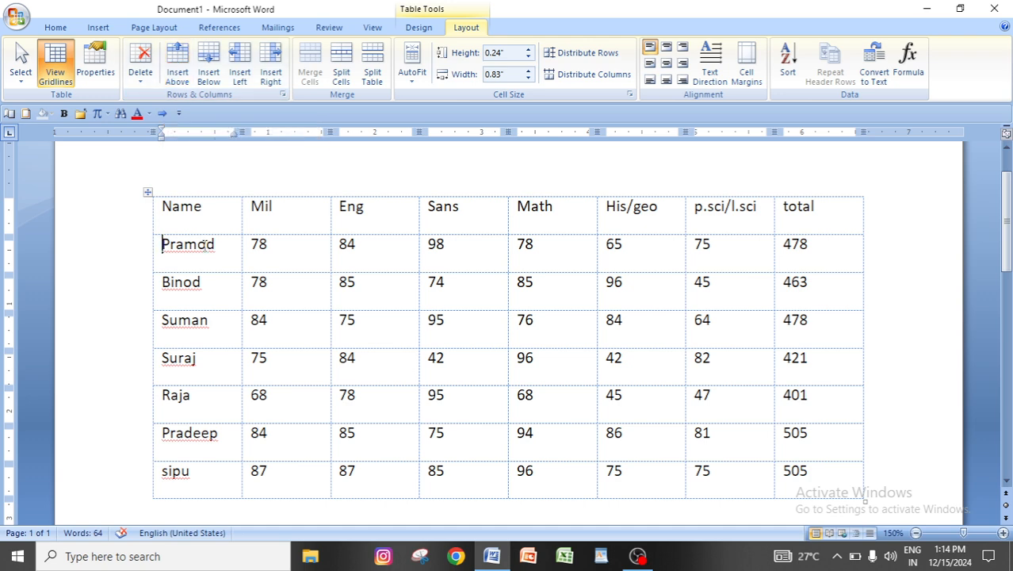
left_click(175, 89)
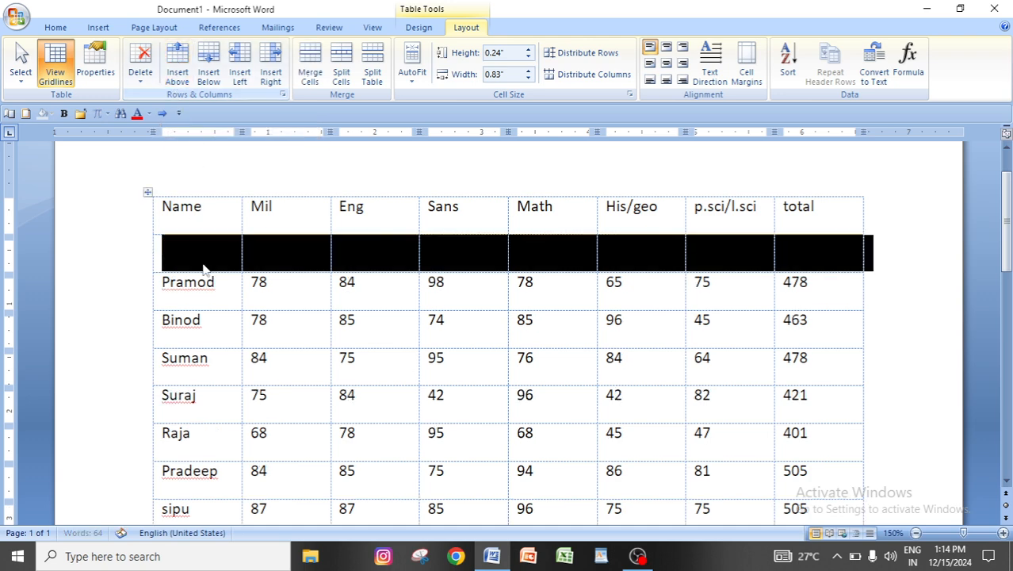
left_click(208, 320)
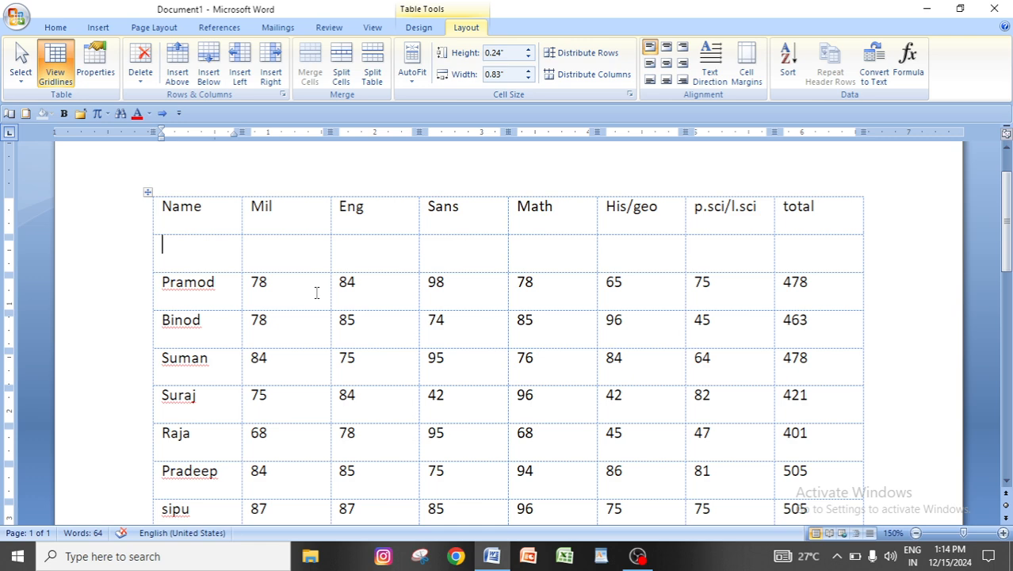
key("ctrl+z")
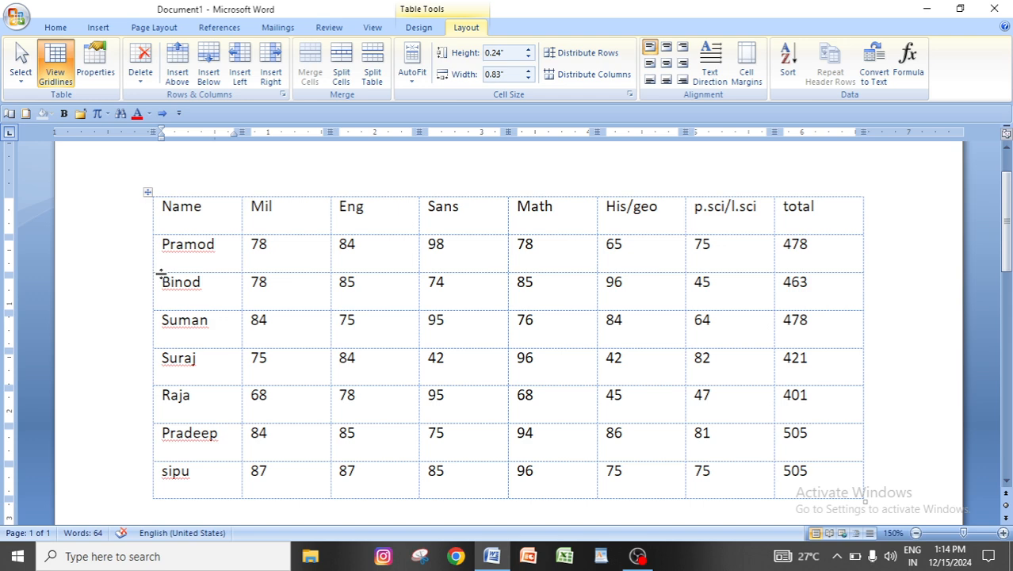
Step: Insert an empty row below the first student's row and undo the insertion
left_click(211, 64)
left_click(191, 285)
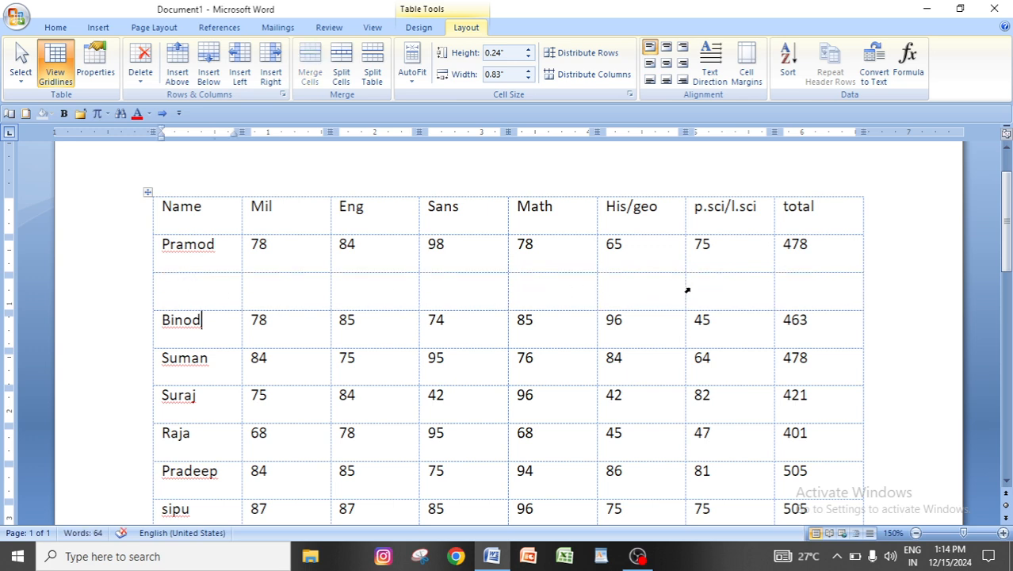
key("ctrl+z")
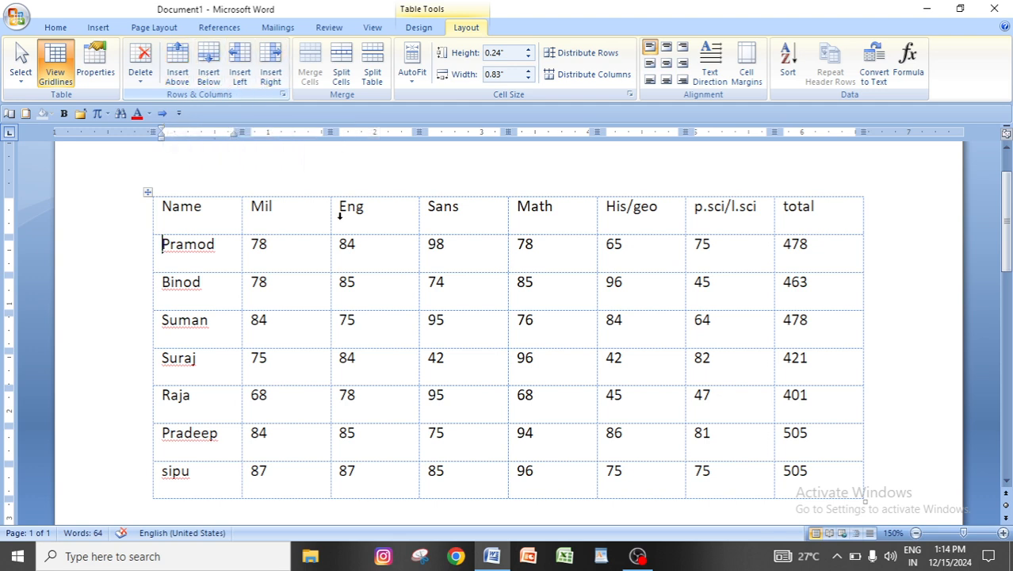
Step: Try inserting a blank column immediately before the Math column, and undo the insertion
left_click(535, 211)
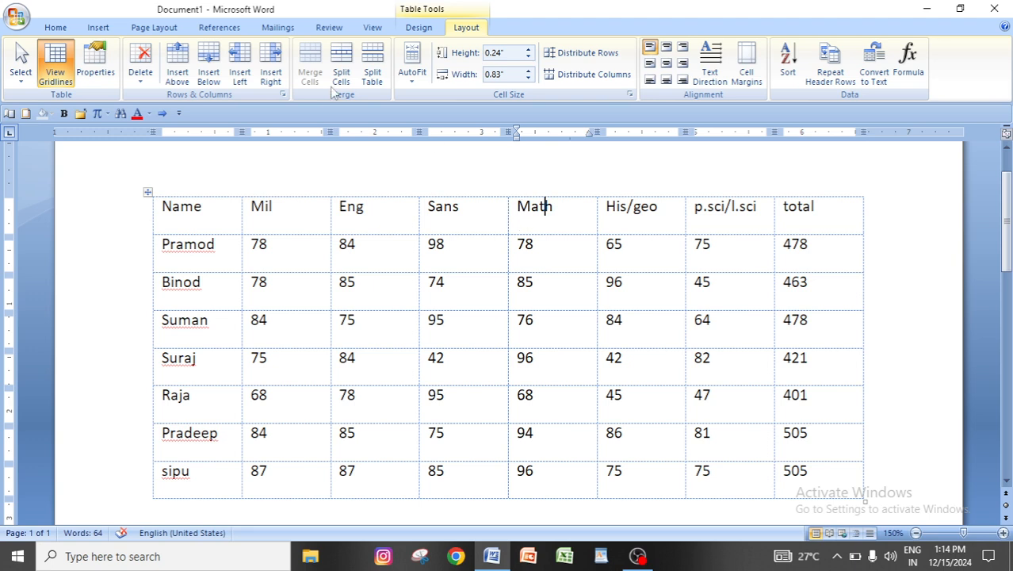
left_click(239, 64)
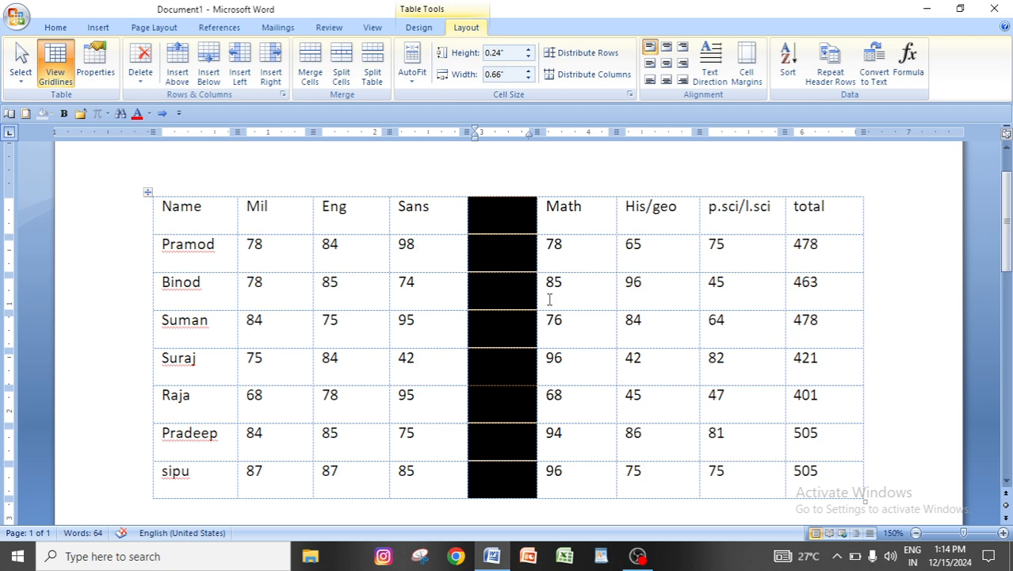
left_click(599, 294)
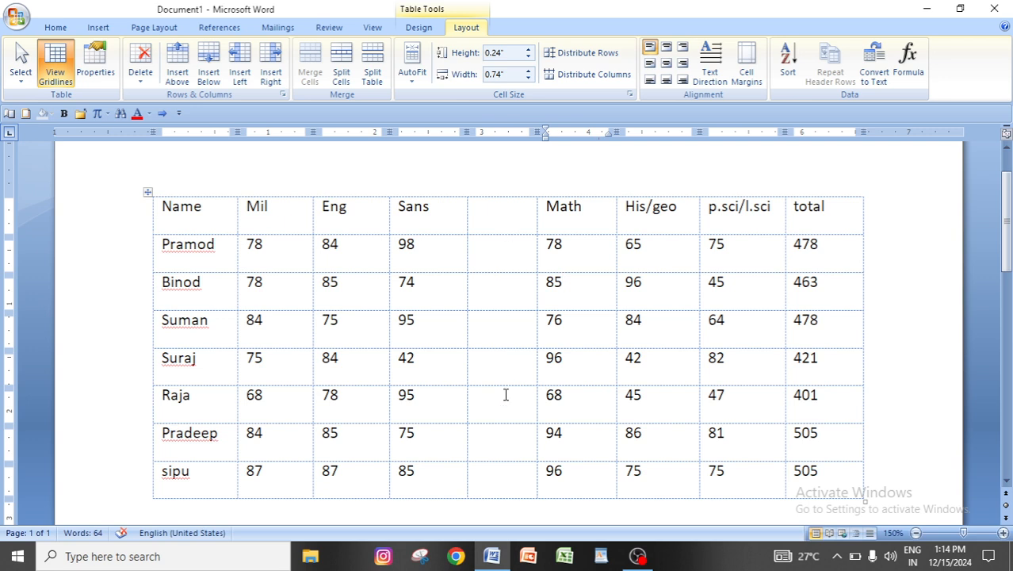
key("ctrl+z")
Step: Try inserting a blank column immediately after the His/geo column, and undo the insertion
left_click(633, 210)
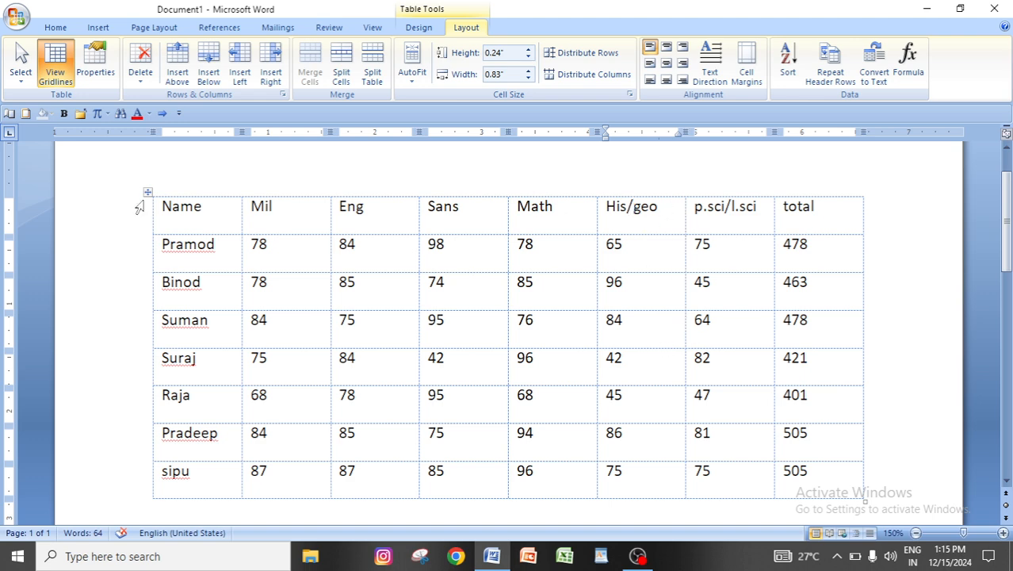
left_click(279, 68)
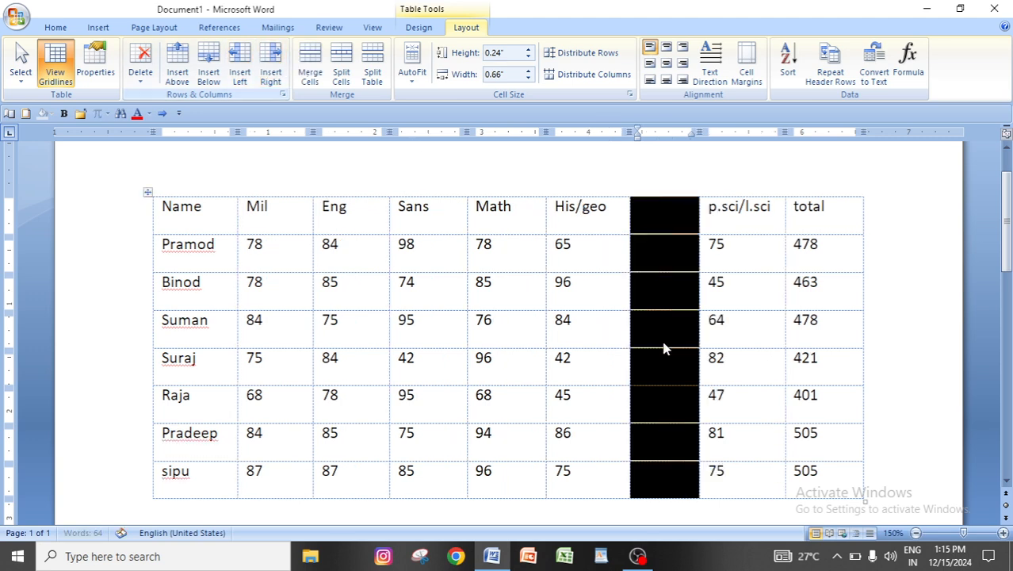
left_click(723, 360)
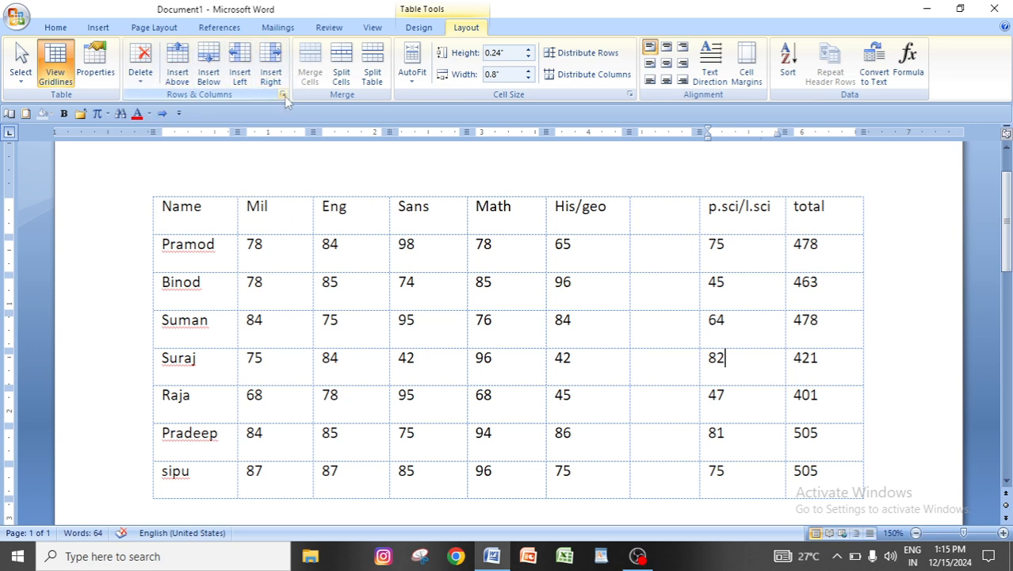
key("ctrl+z")
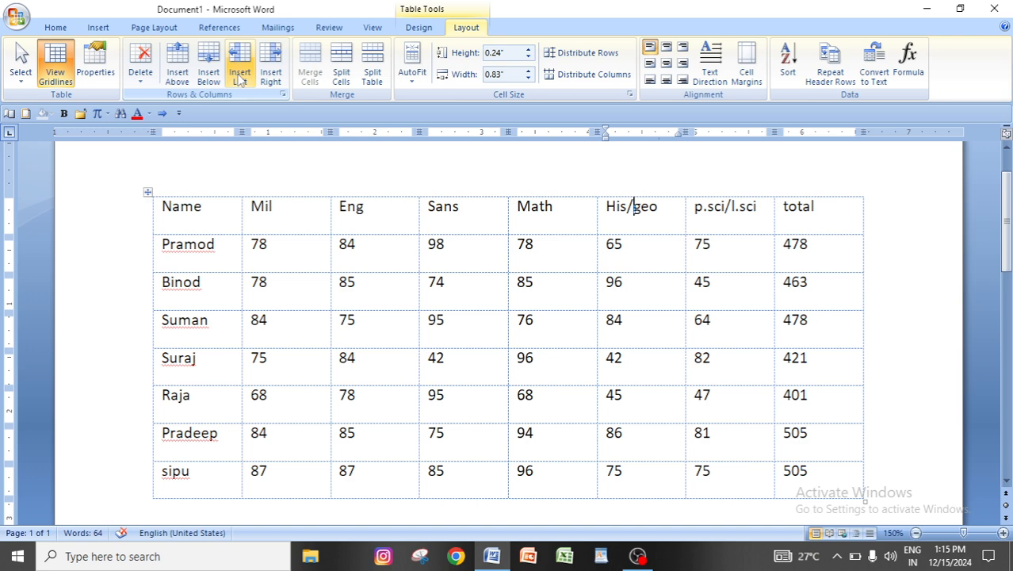
left_click(486, 377)
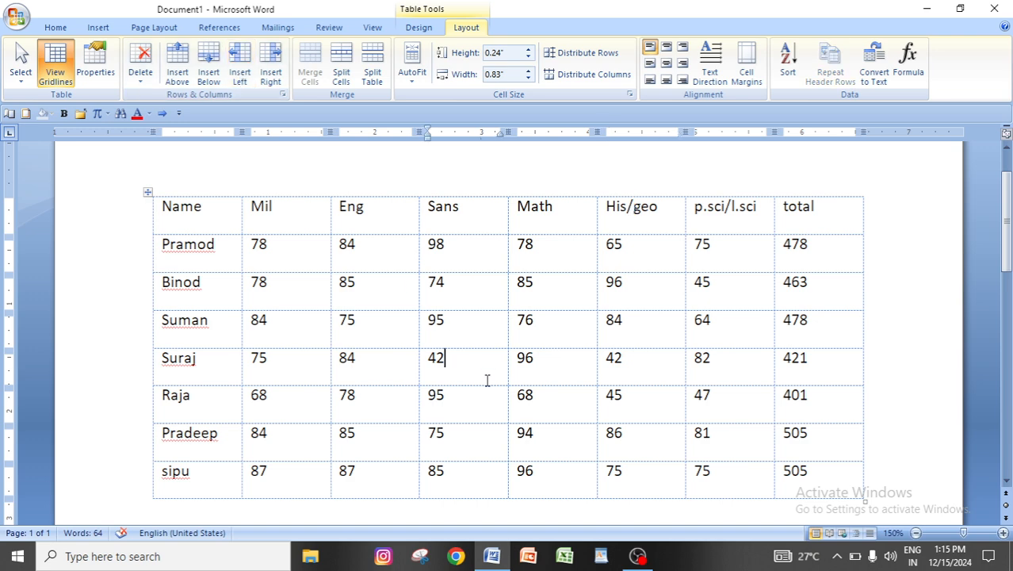
Step: Apply the built-in table style with a black header row, black first column and grey banded columns to the whole table
left_click(147, 193)
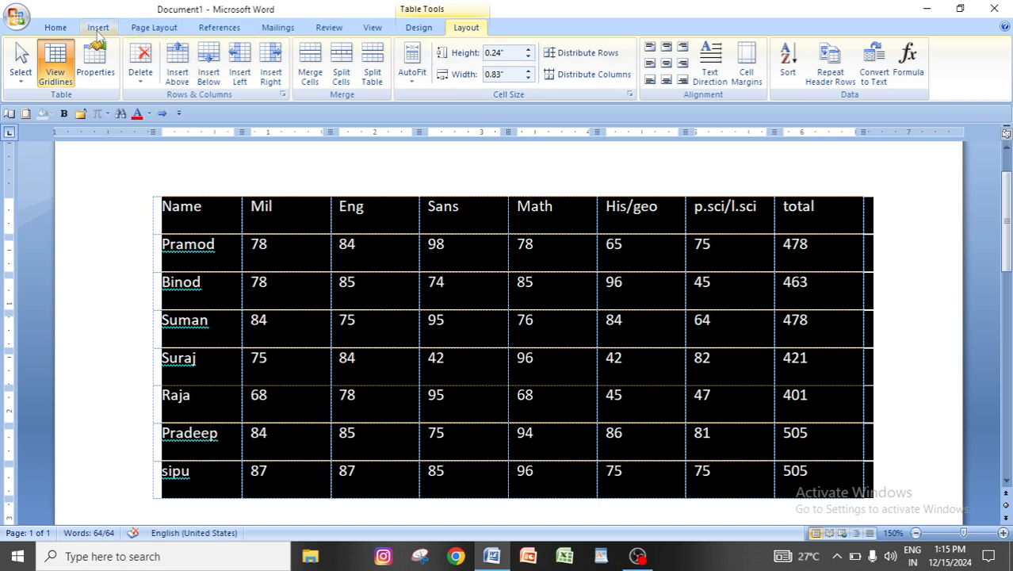
left_click(425, 32)
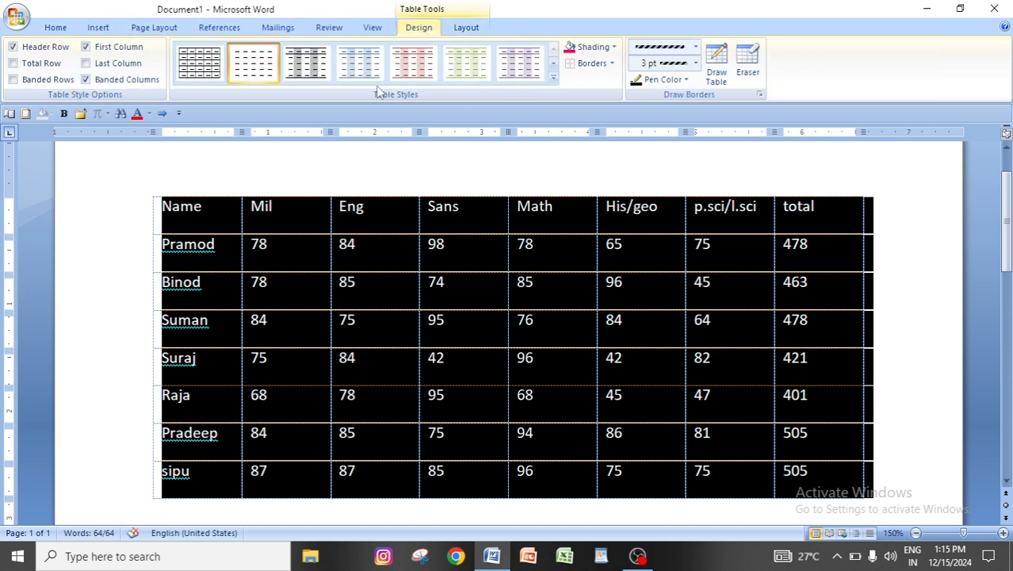
left_click(553, 76)
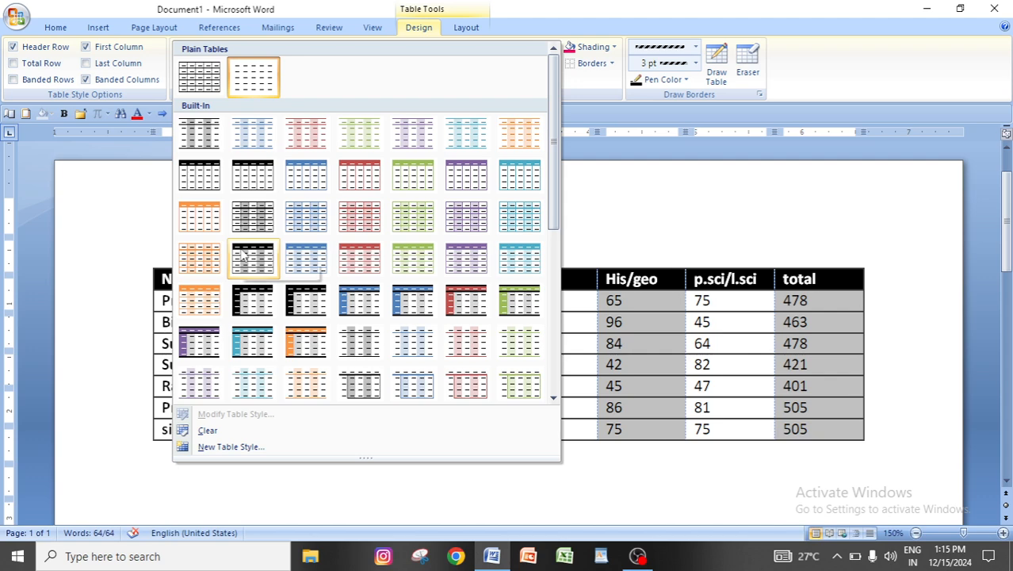
mouse_move(556, 190)
left_mouse_down()
mouse_move(557, 411)
mouse_move(544, 184)
left_mouse_up()
left_click(252, 299)
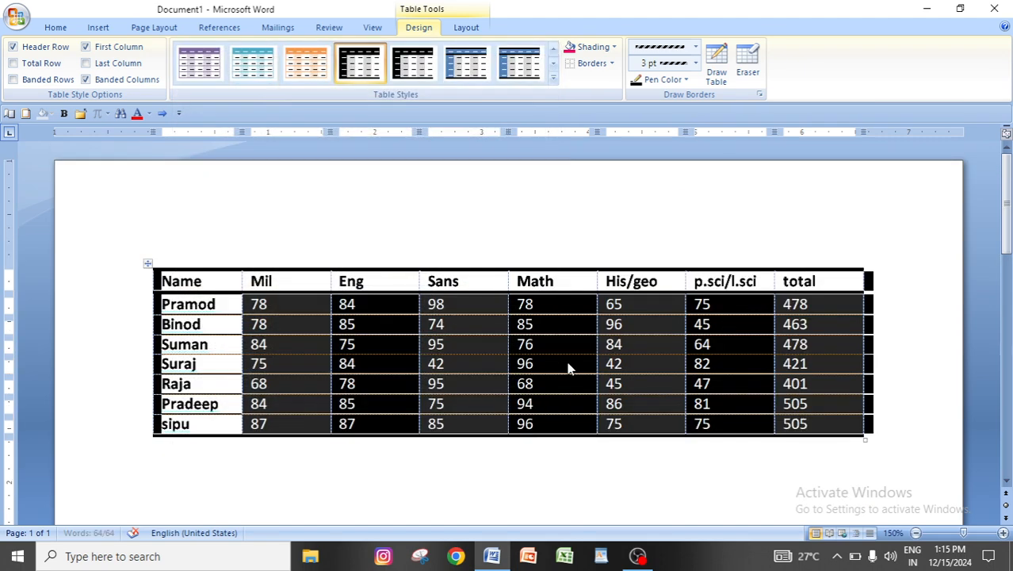
left_click(519, 404)
left_click(473, 404)
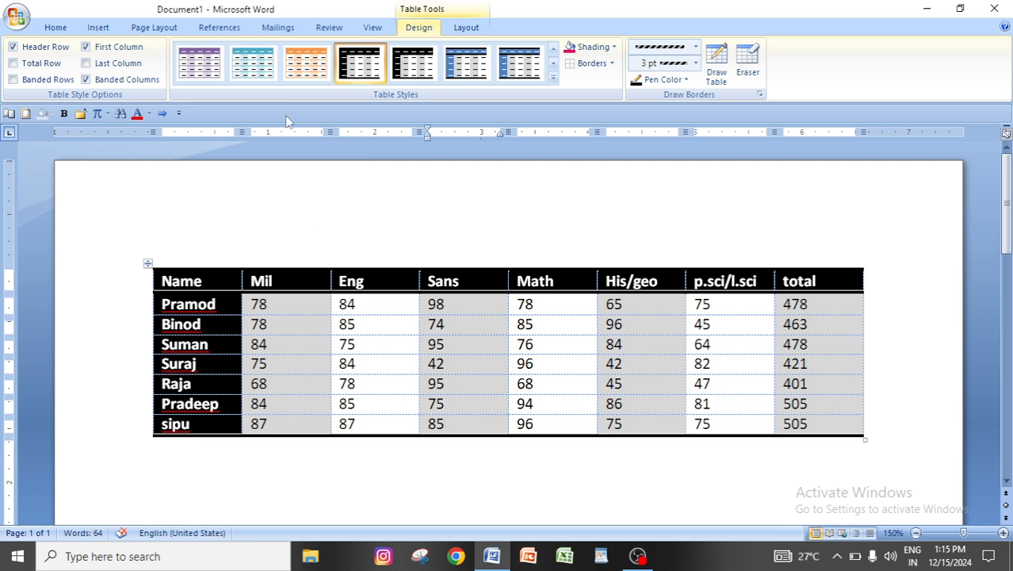
Step: Try merging the Eng and Sans cells of the first three data rows into one cell, and undo the merge
left_click(474, 29)
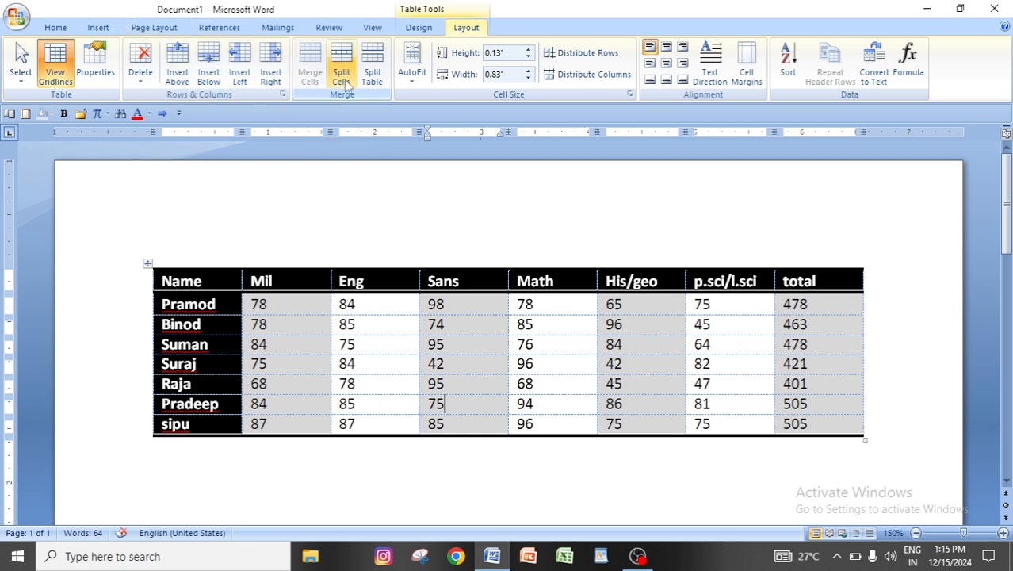
left_click(367, 334)
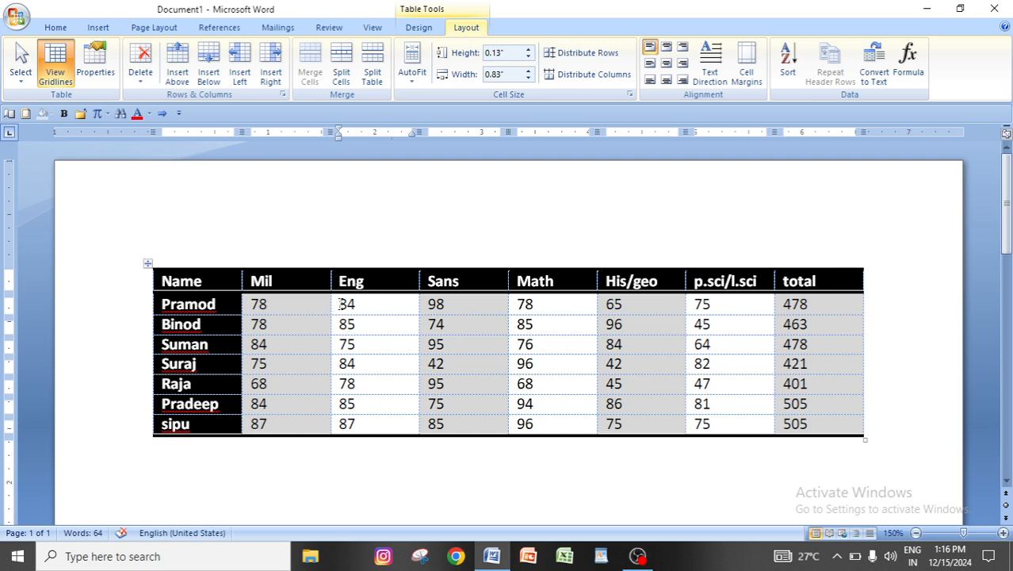
left_click_drag(340, 303, 448, 349)
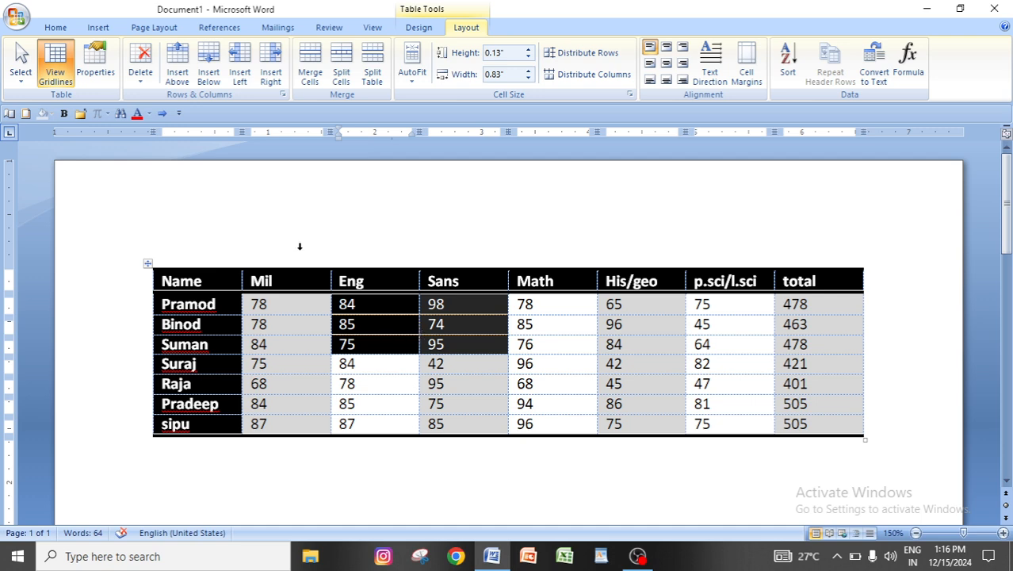
left_click(310, 70)
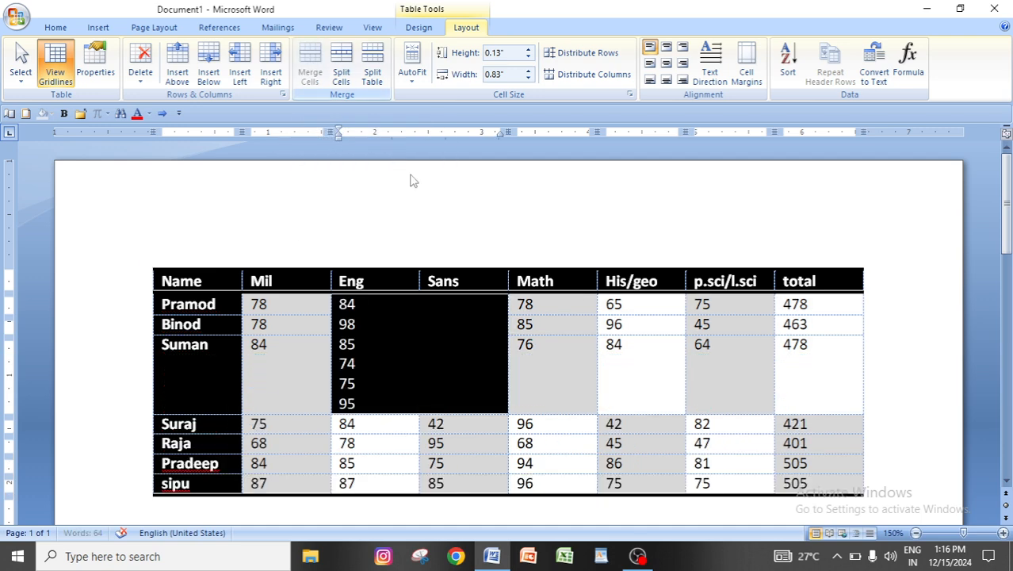
left_click(564, 443)
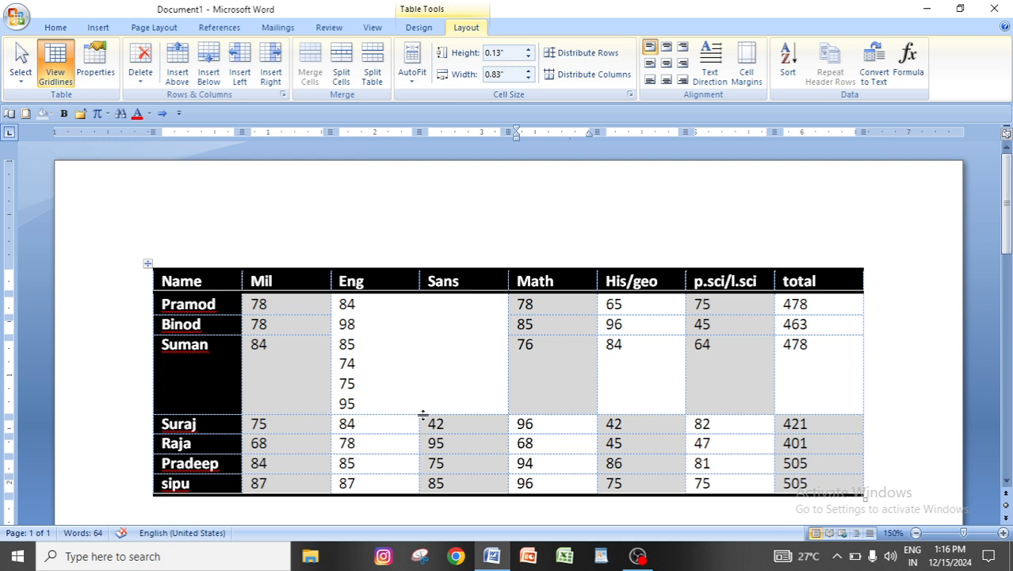
key("ctrl+z")
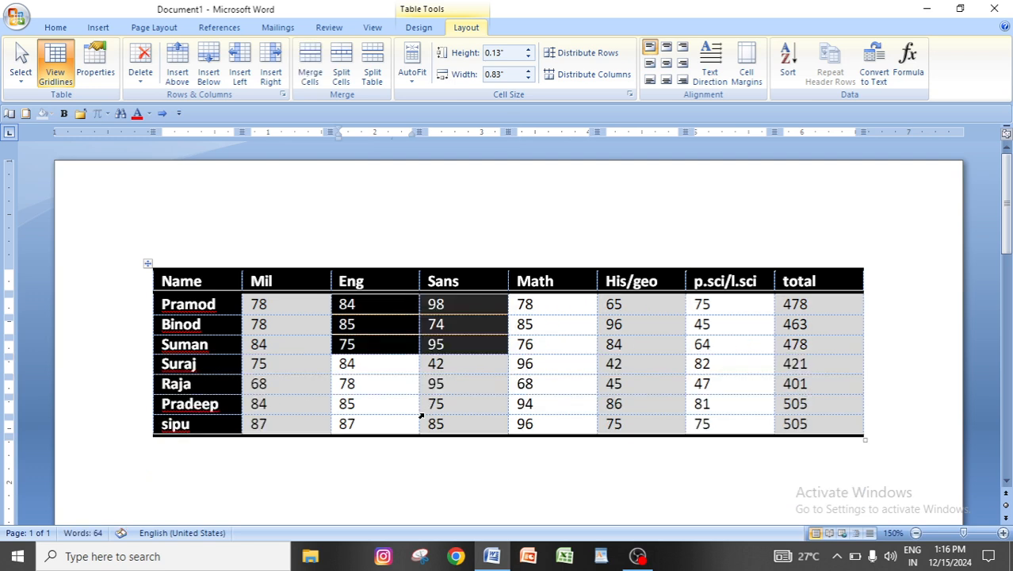
left_click(483, 387)
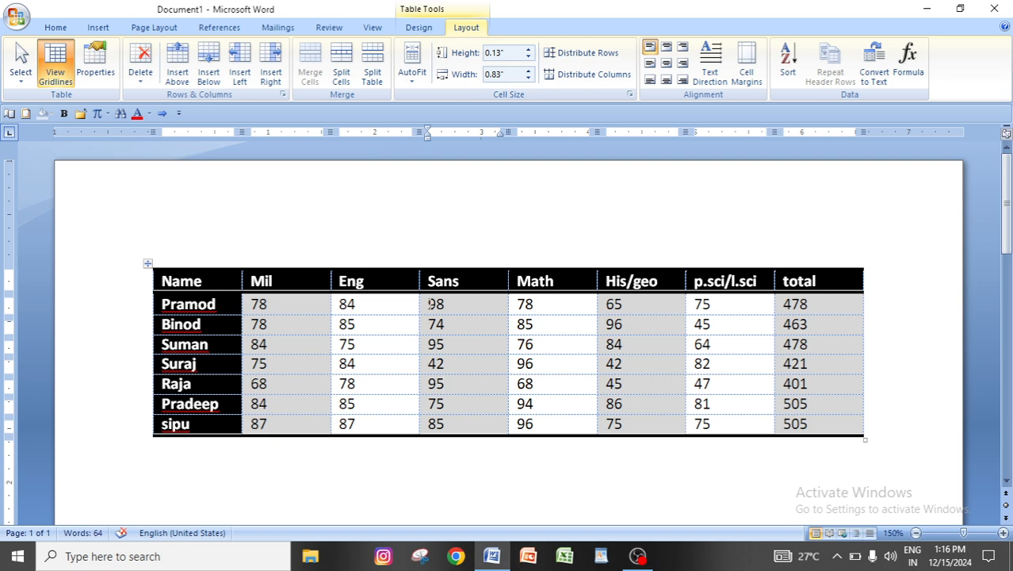
Step: Try merging the cells from Sans through total in the first data row, and undo the merge
left_click_drag(429, 303, 795, 304)
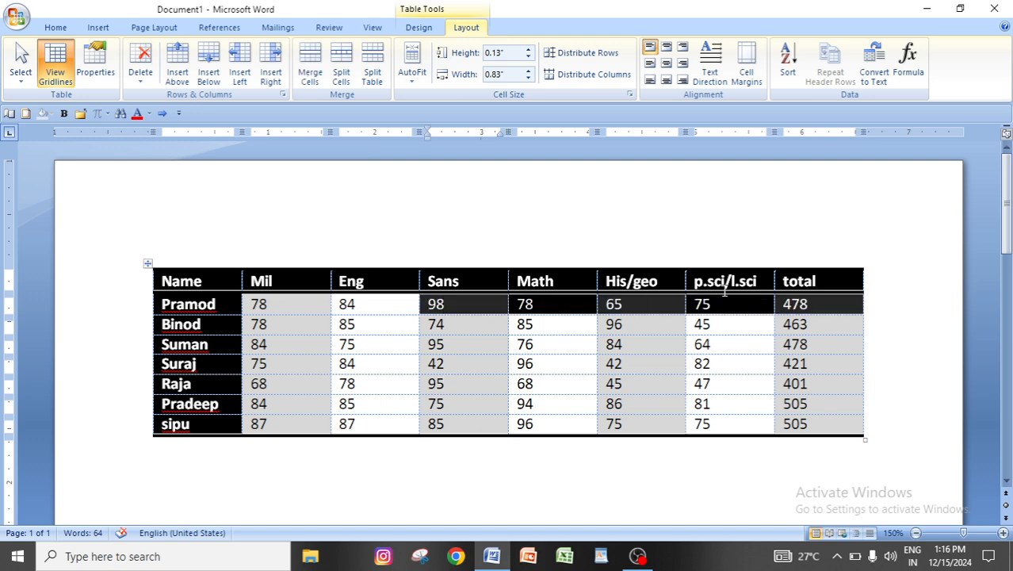
left_click(317, 57)
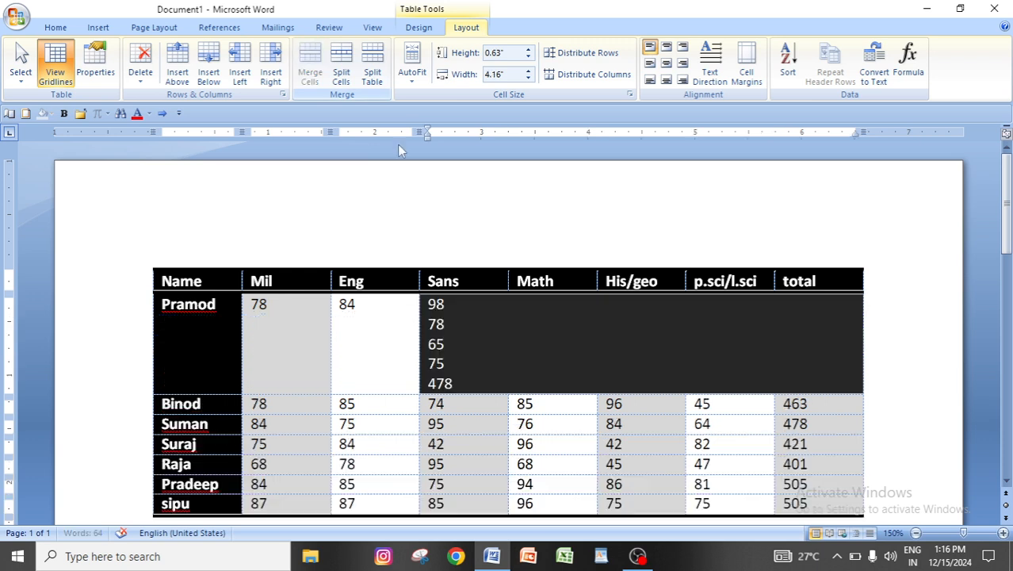
left_click(547, 399)
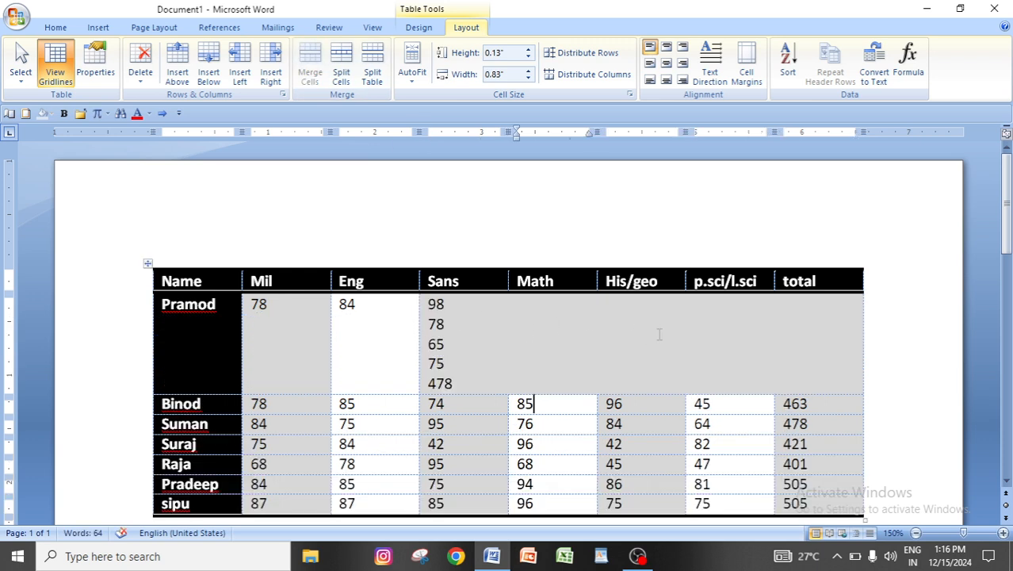
key("ctrl+z")
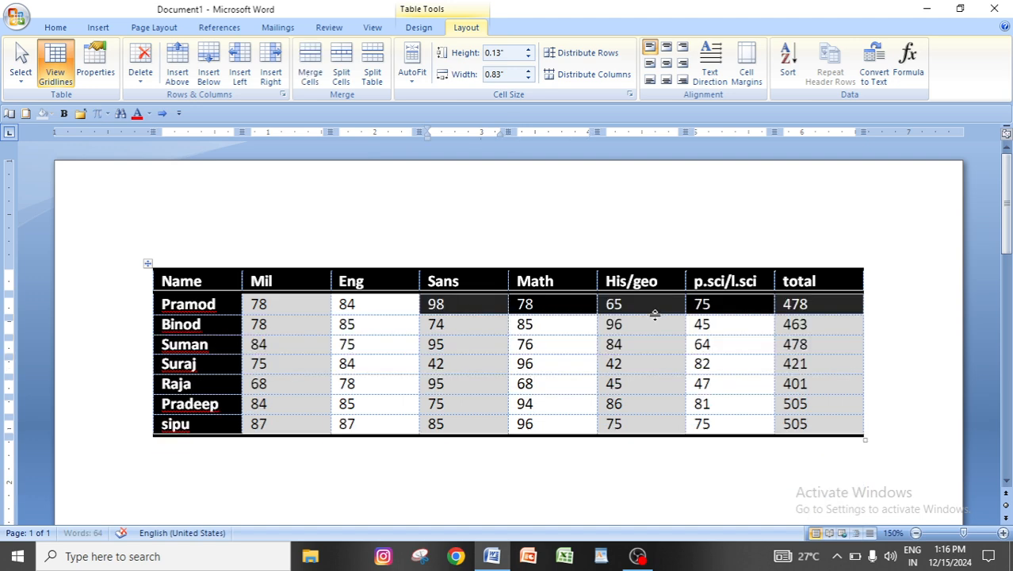
left_click(401, 385)
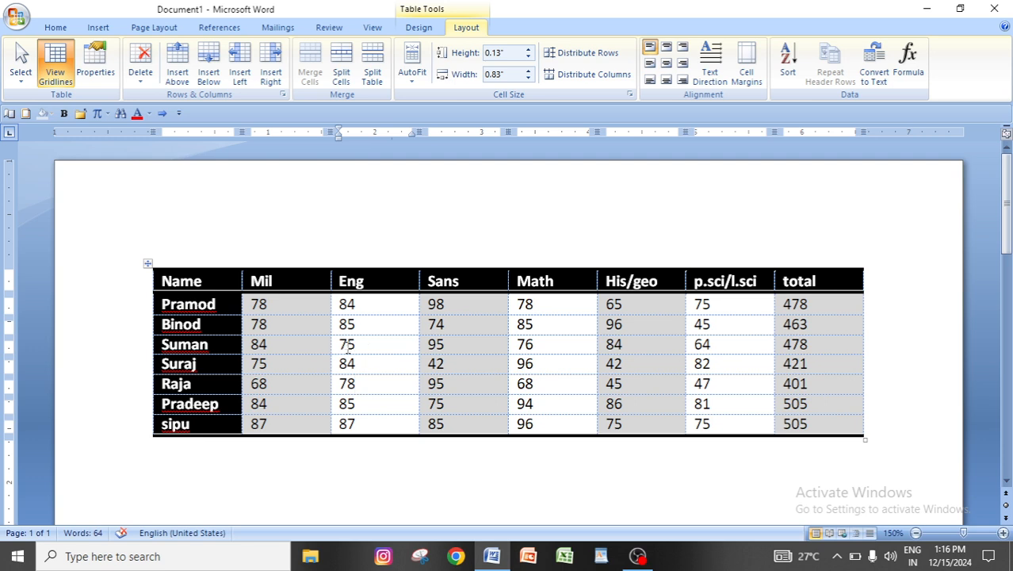
Step: Try merging the Eng through p.sci/l.sci cells of the third to sixth data rows, and undo the merge
left_click_drag(347, 347, 760, 405)
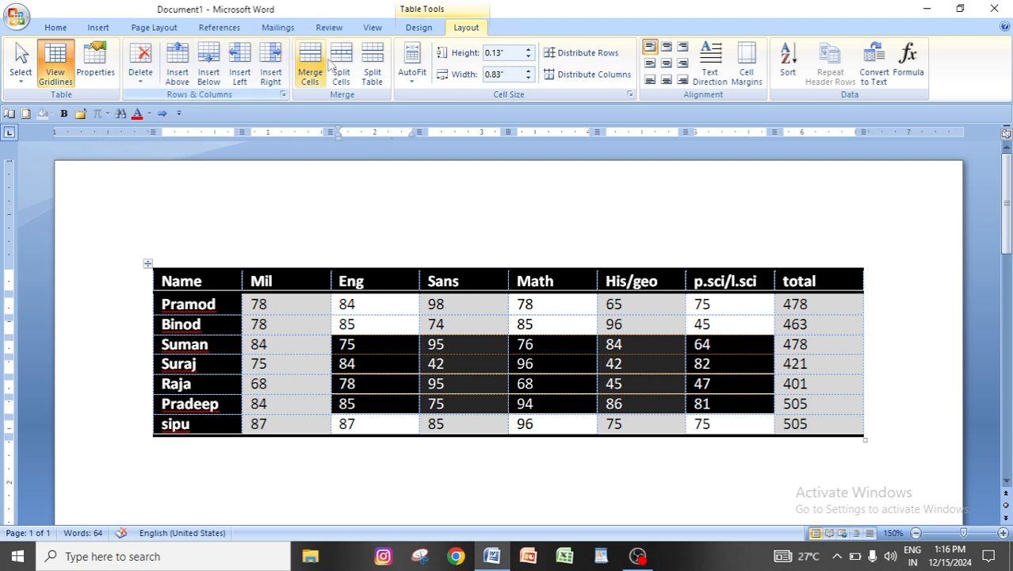
left_click(310, 67)
left_click(529, 379)
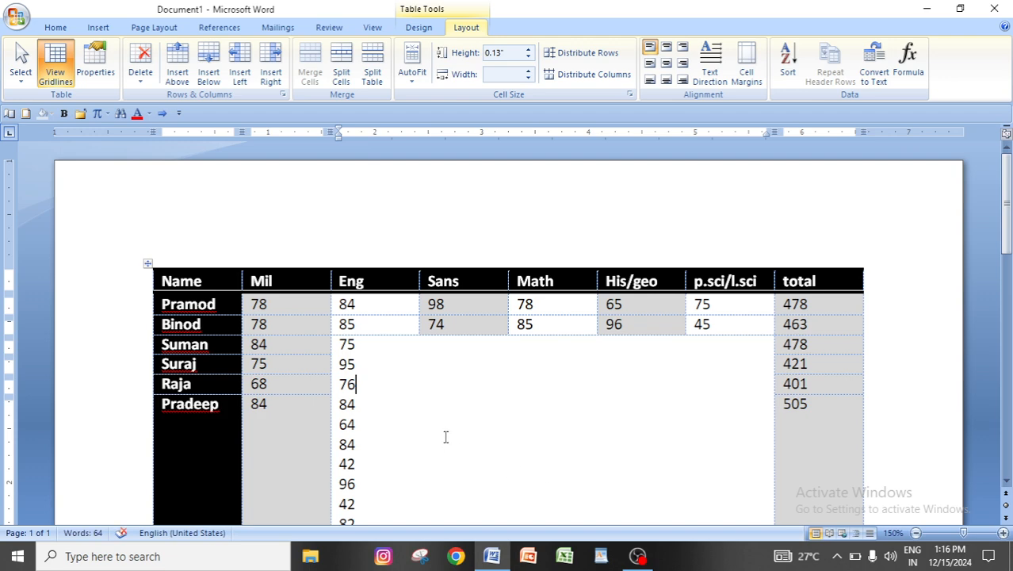
scroll(476, 436, "down", 3)
scroll(524, 375, "down", 3)
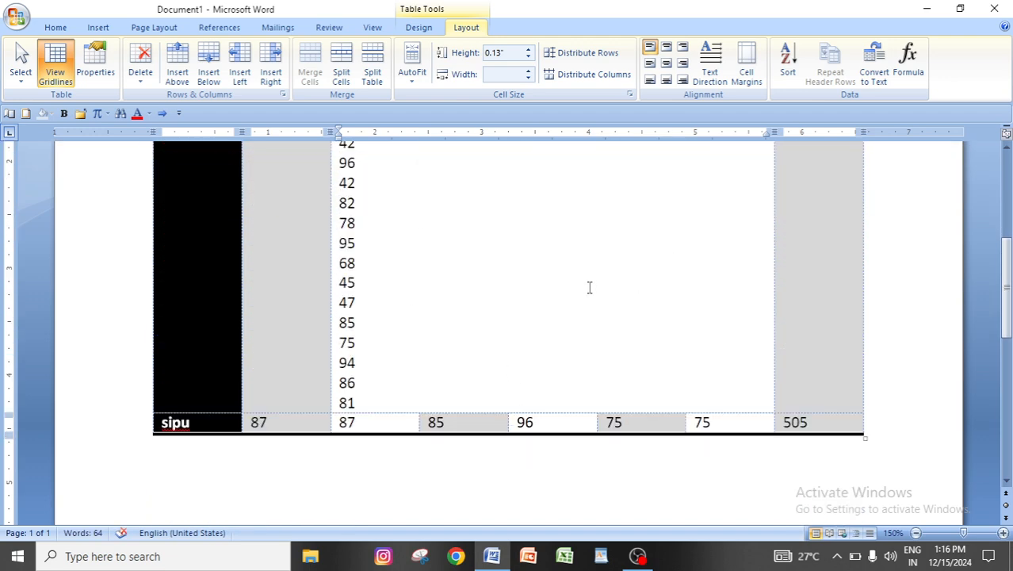
scroll(593, 313, "up", 6)
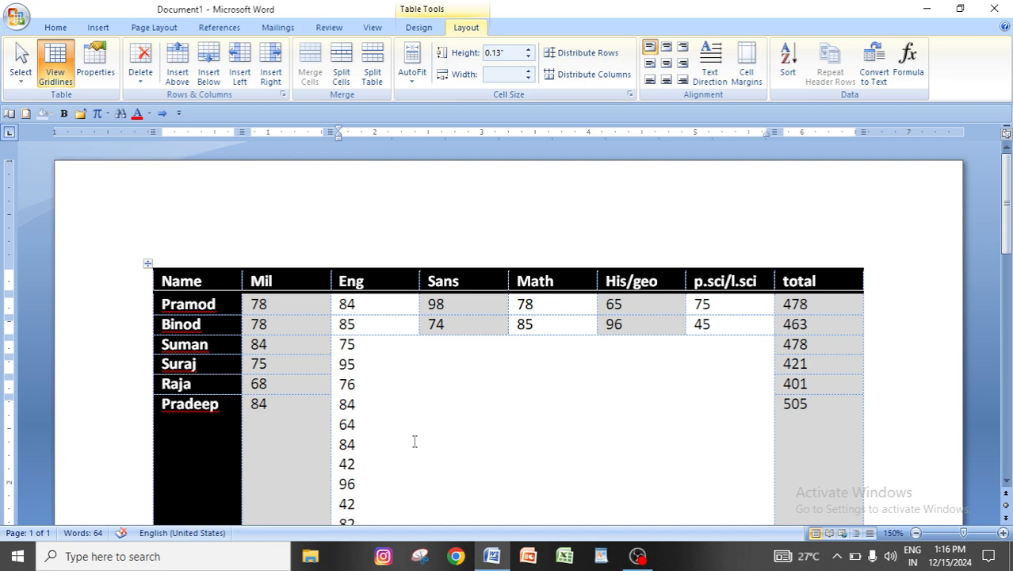
key("ctrl+z")
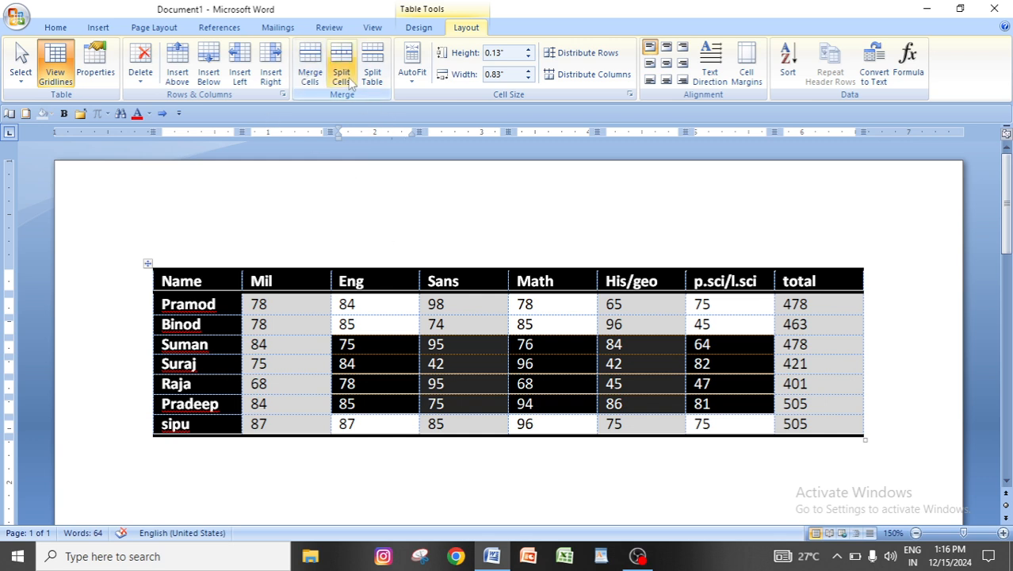
left_click(280, 383)
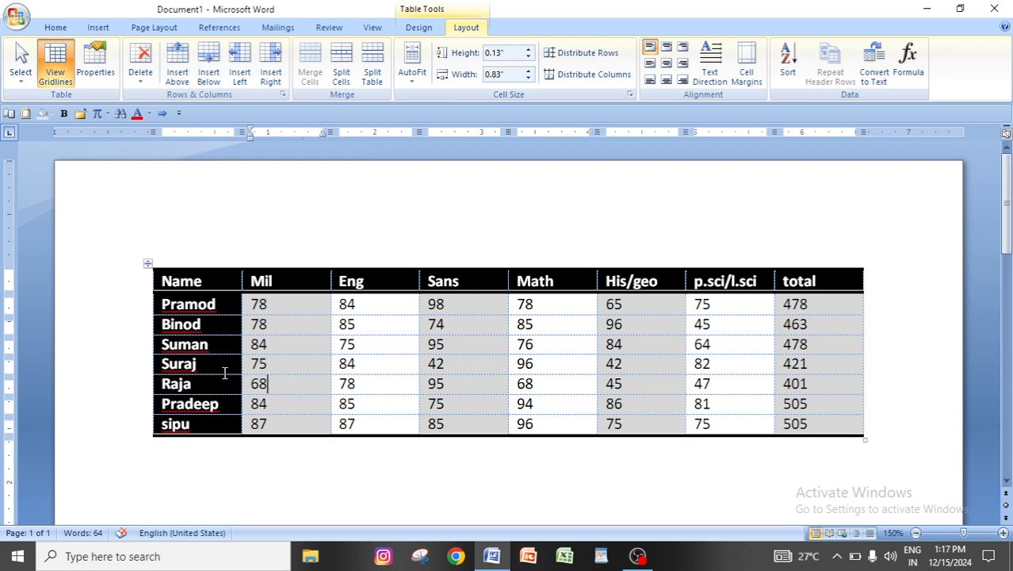
Step: Open the Split Cells options for the name cell in the second data row, and close them without splitting
left_click(216, 329)
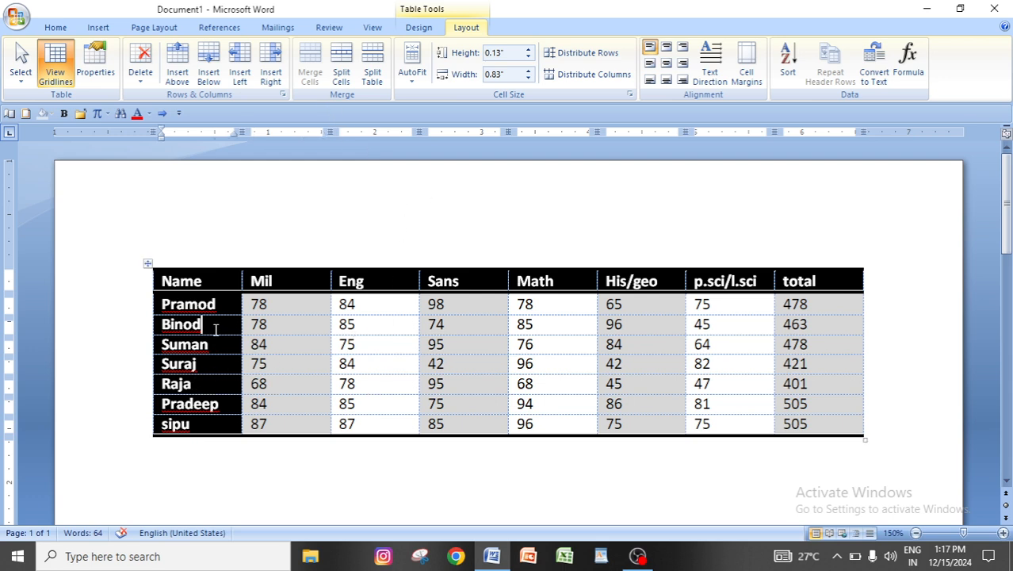
left_click(341, 79)
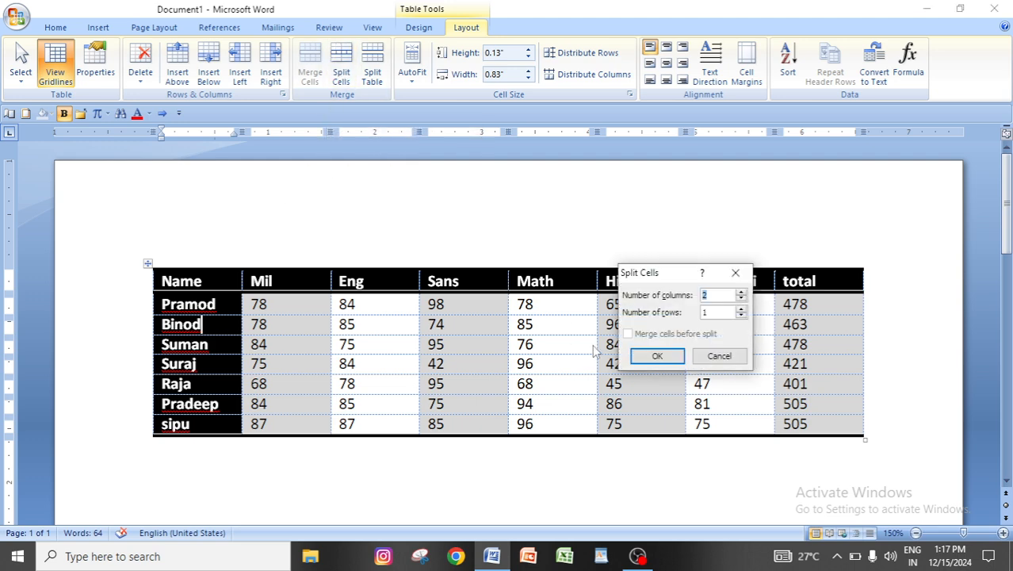
left_click(736, 273)
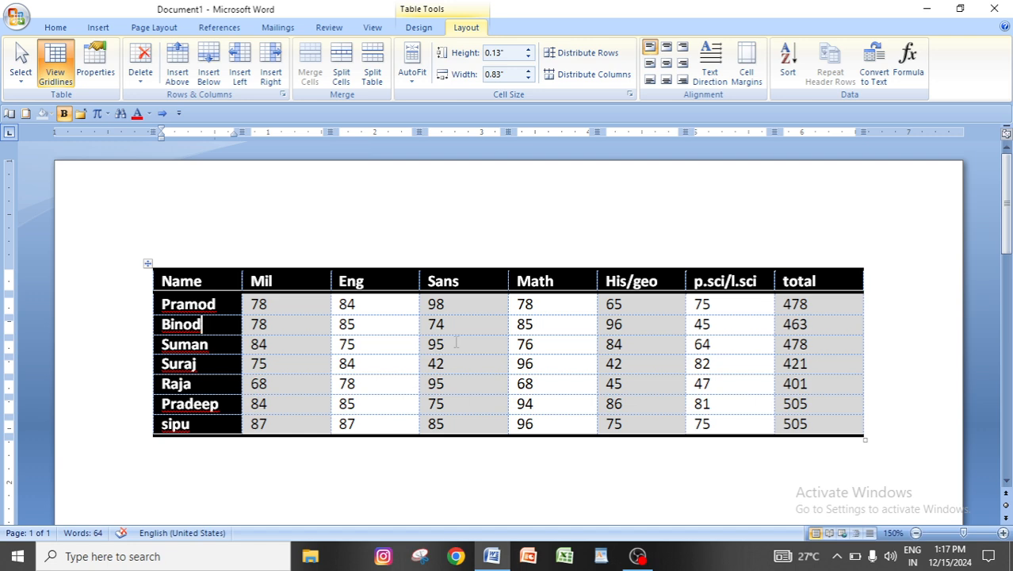
Step: Try splitting the His/geo header cell into one column and two rows, and undo the split
left_click(453, 281)
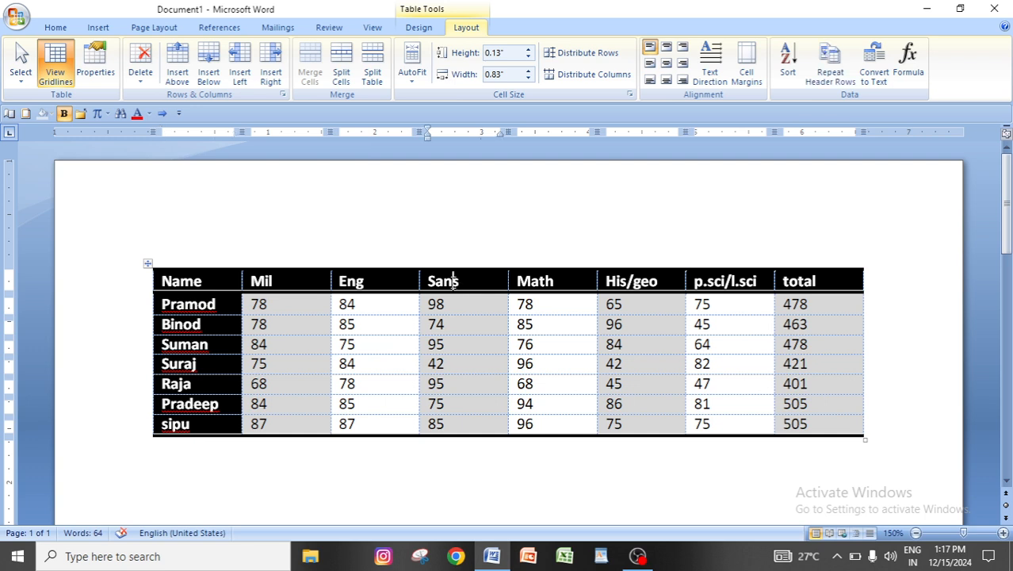
left_click(627, 281)
left_click(340, 73)
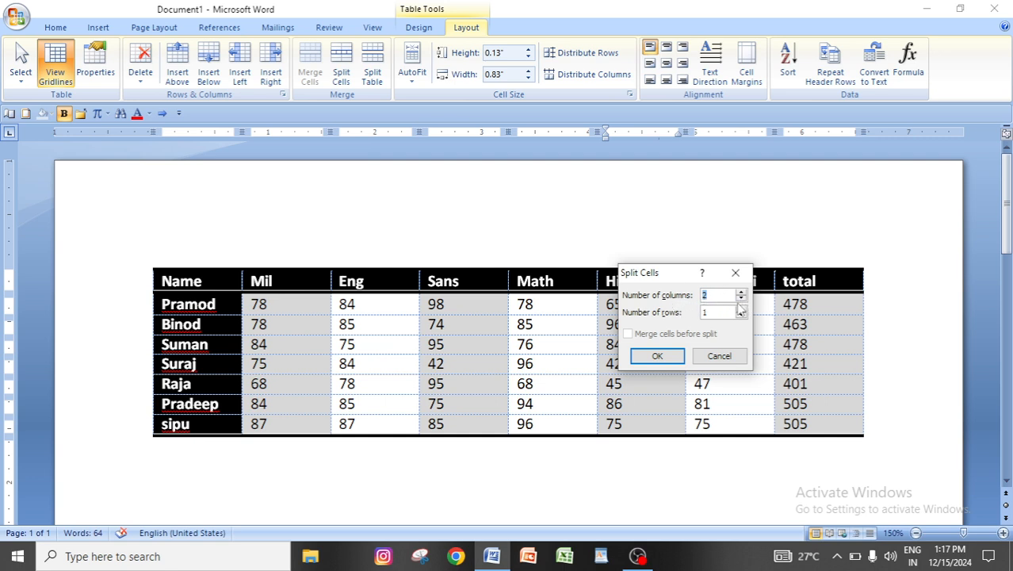
left_click(741, 298)
left_click_drag(678, 278, 662, 363)
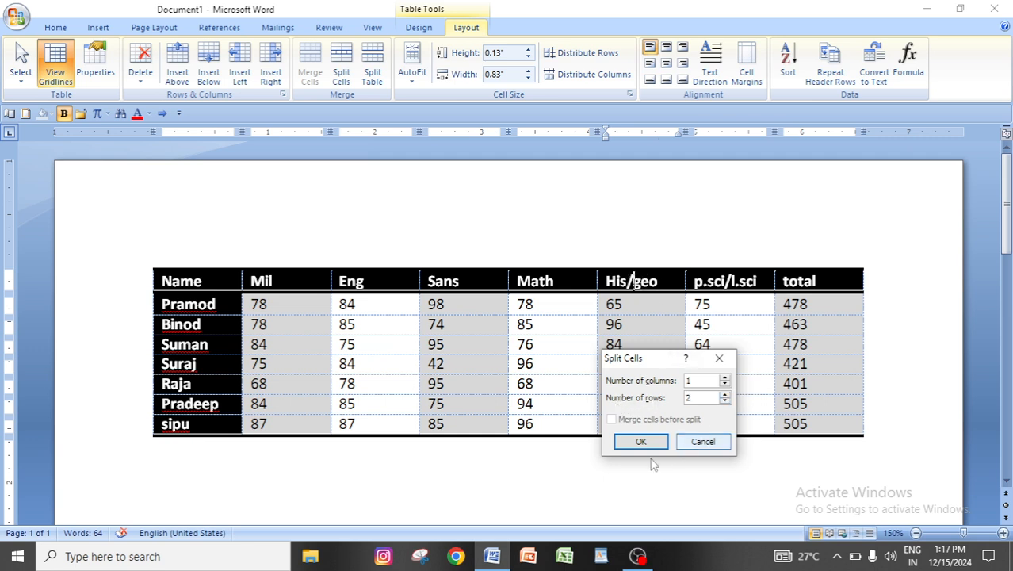
left_click(634, 442)
left_click(631, 299)
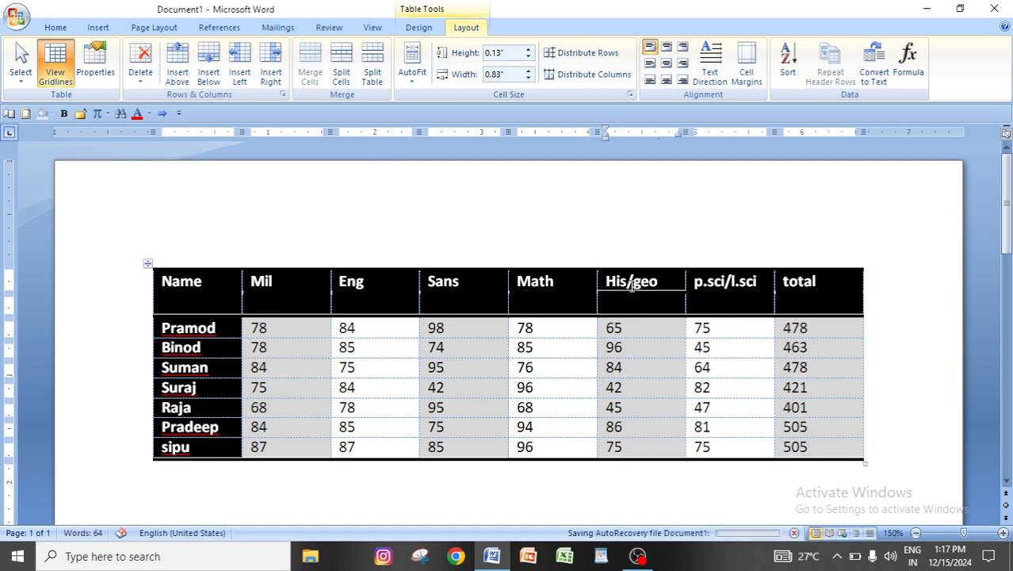
left_click(638, 305)
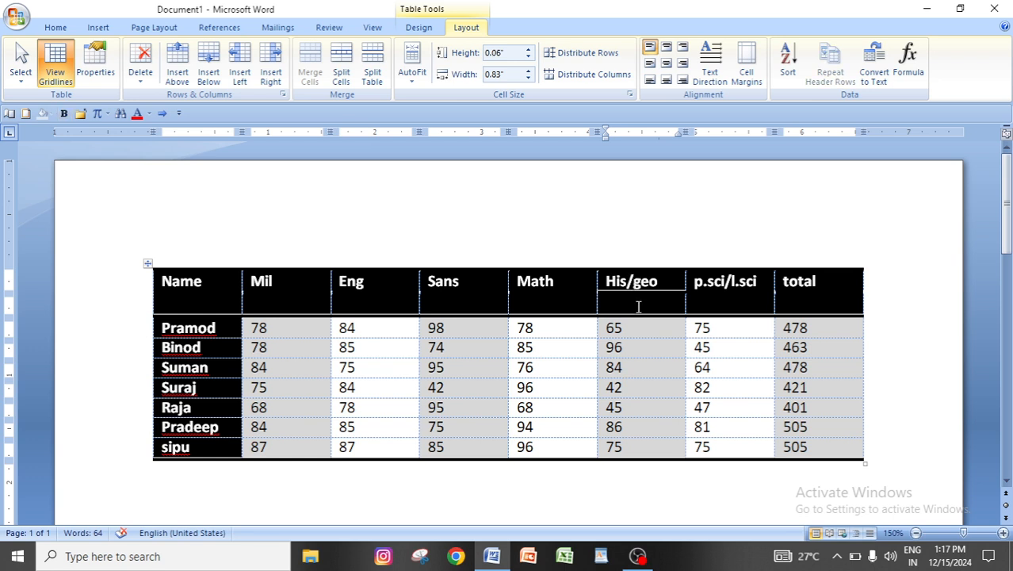
key("BackSpace")
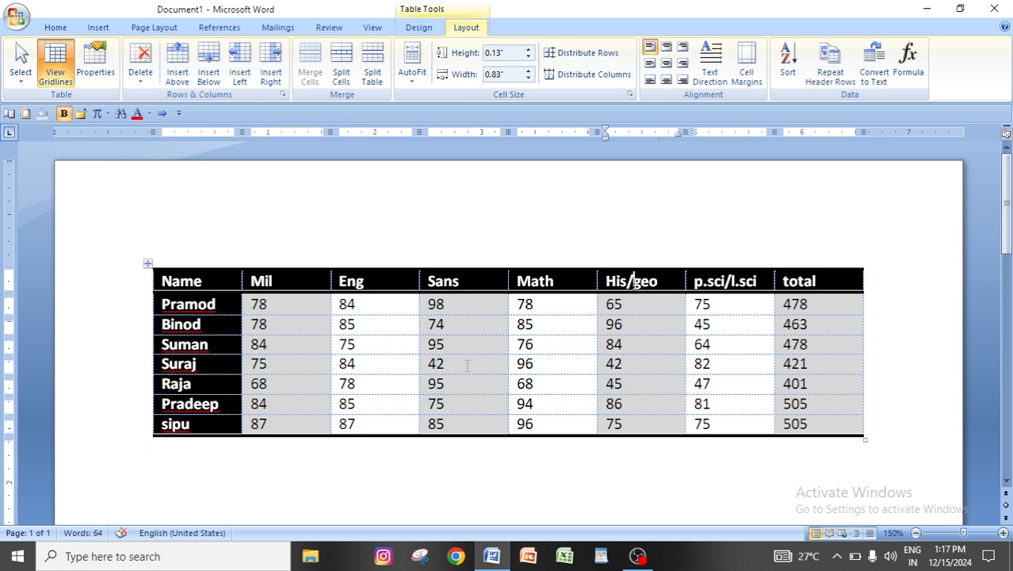
Step: Try splitting the Sans cell of the fourth data row into one column and five rows, and undo the split
left_click(467, 365)
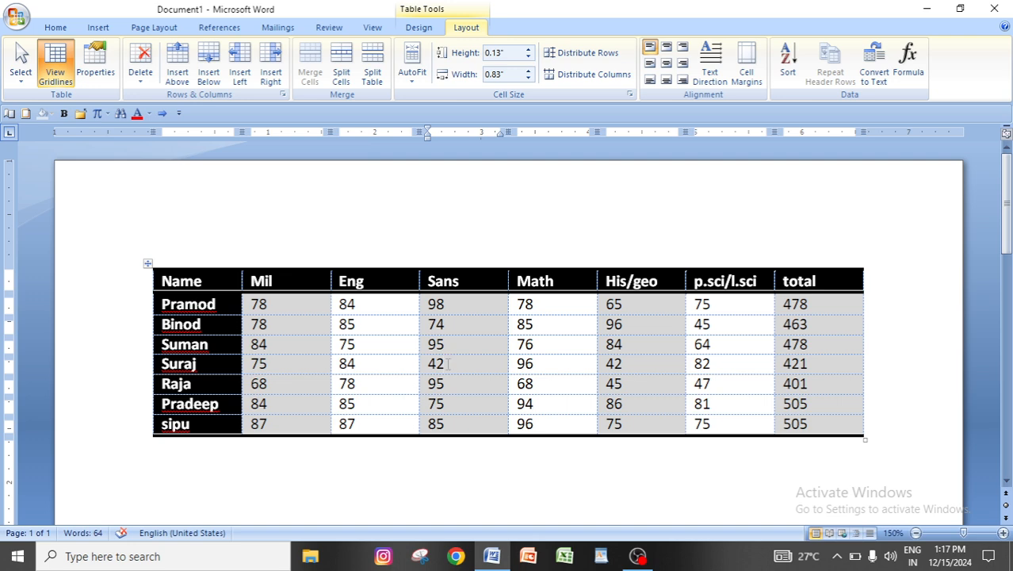
left_click(341, 71)
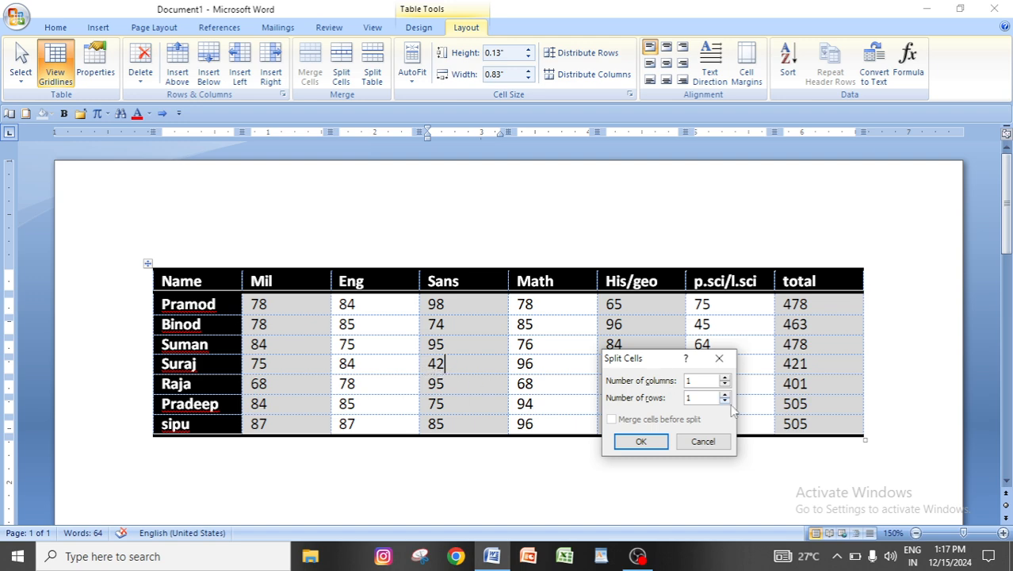
left_click(648, 445)
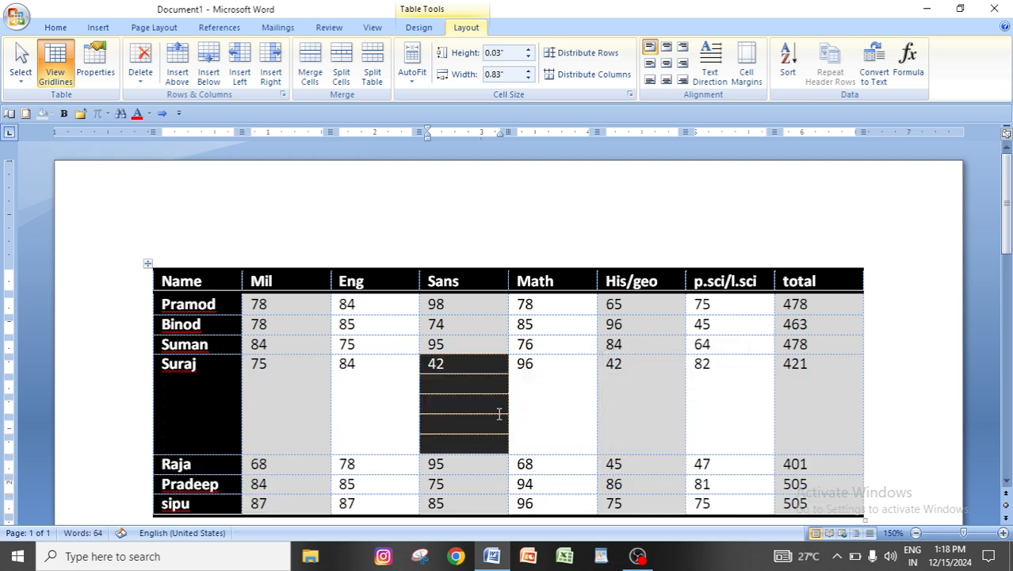
left_click(549, 408)
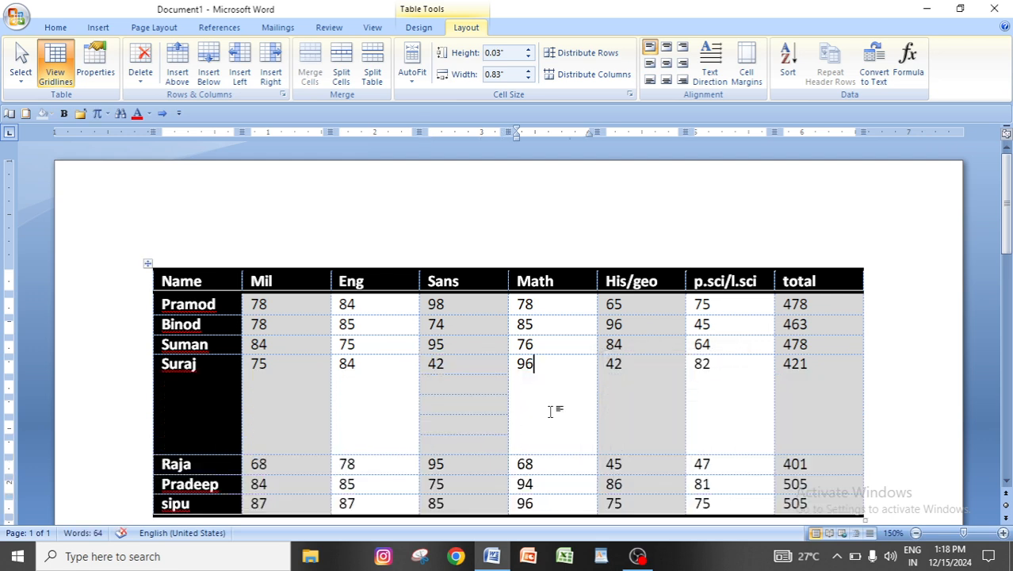
left_click(455, 442)
left_click(457, 423)
left_click(452, 384)
key("ctrl+z")
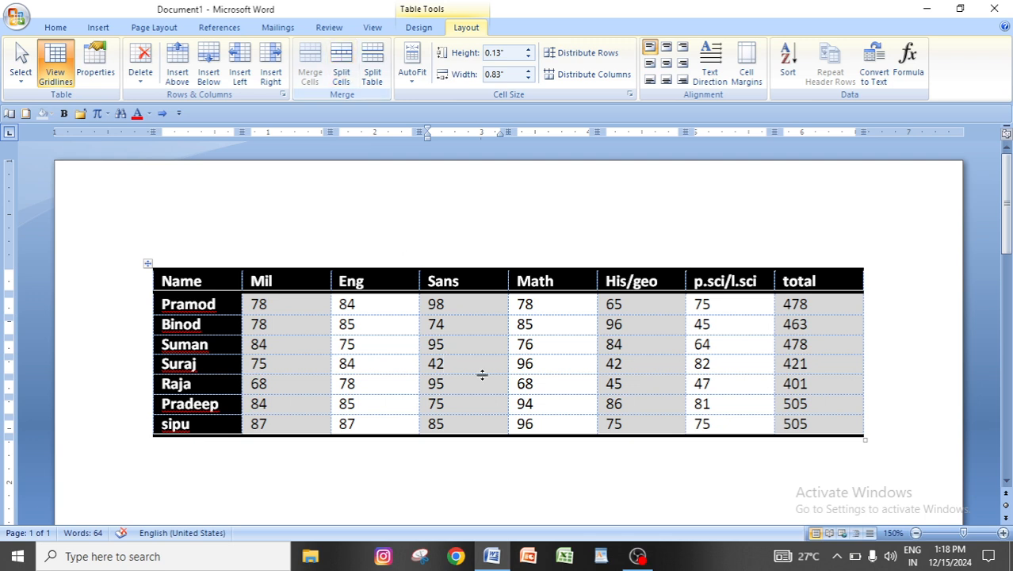
Step: Try splitting the Mil cell of the first data row into one column and three rows, and undo the split
left_click(585, 397)
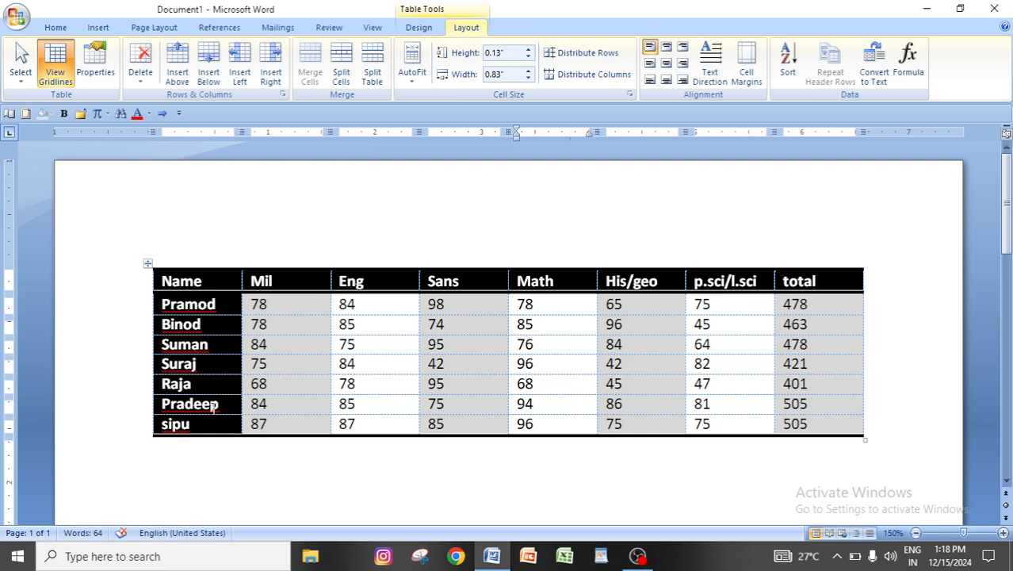
left_click(266, 303)
left_click(341, 69)
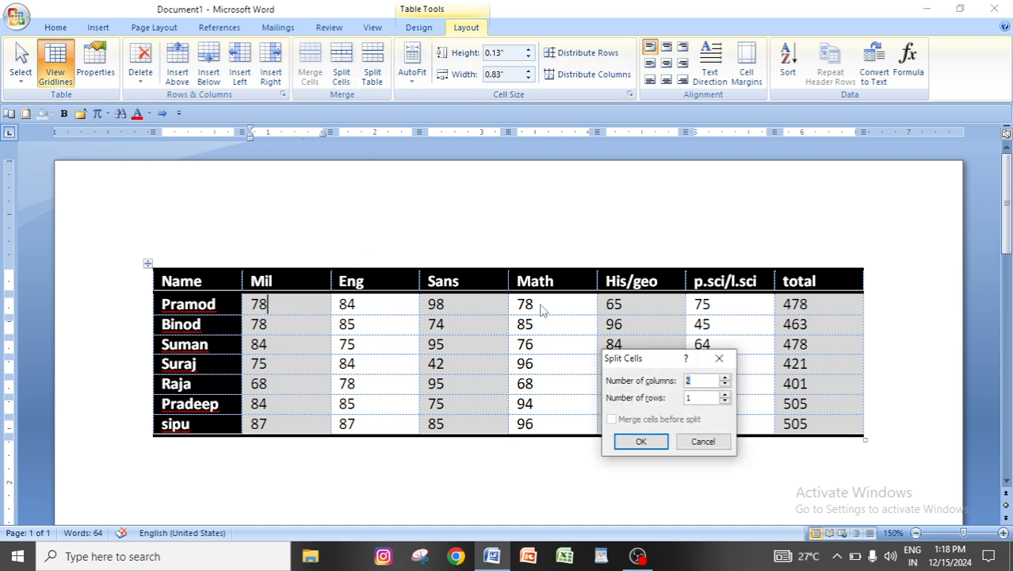
left_click(724, 386)
left_click(641, 441)
left_click(333, 386)
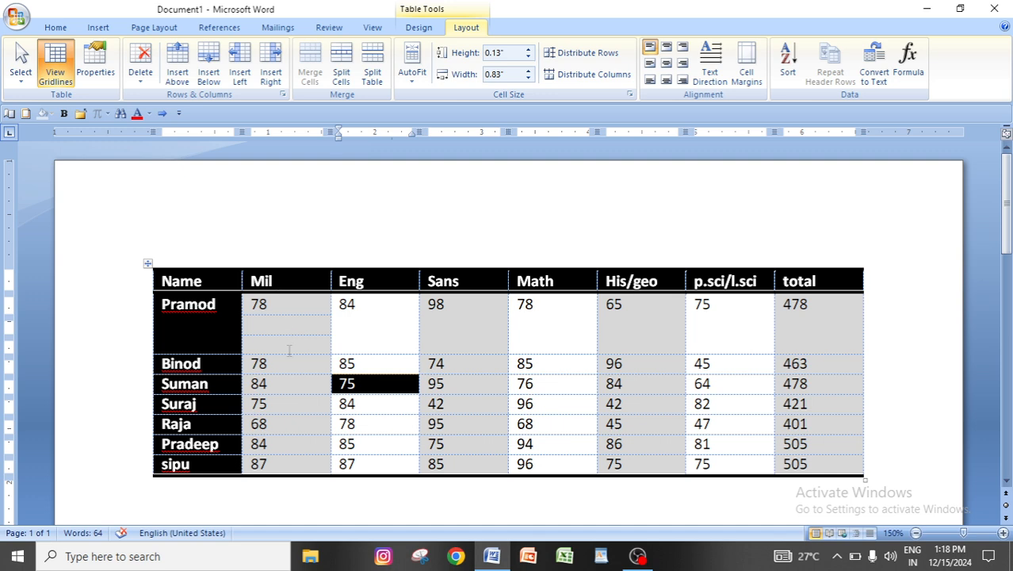
key("ctrl+z")
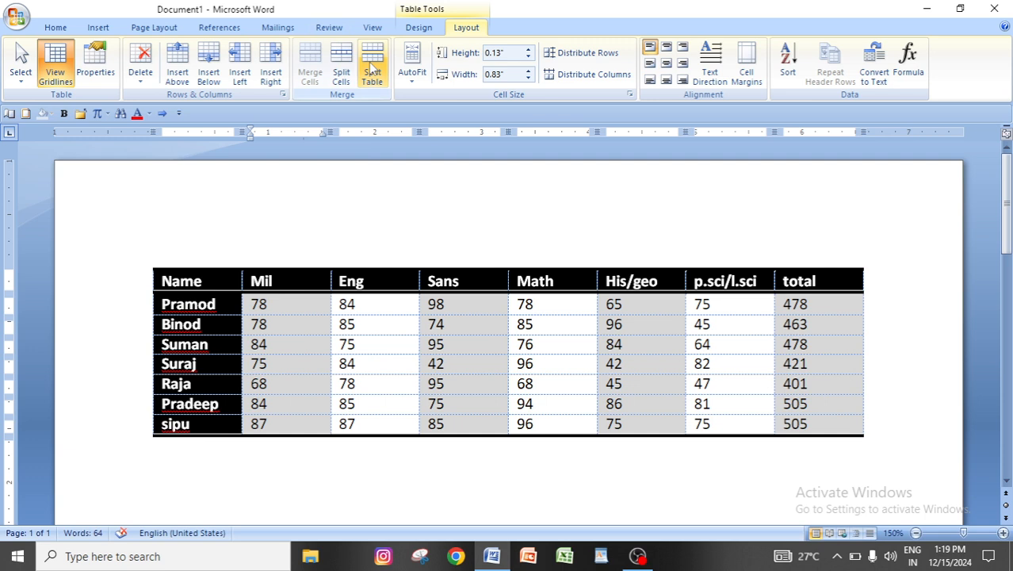
Step: Try splitting the table above the third data row, and rejoin the two parts
left_click(372, 363)
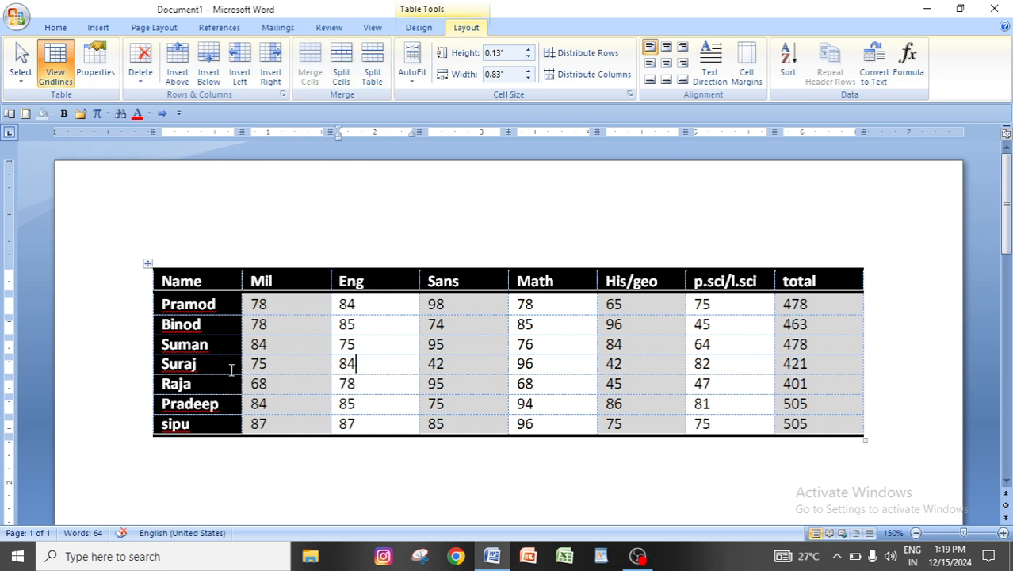
left_click(198, 343)
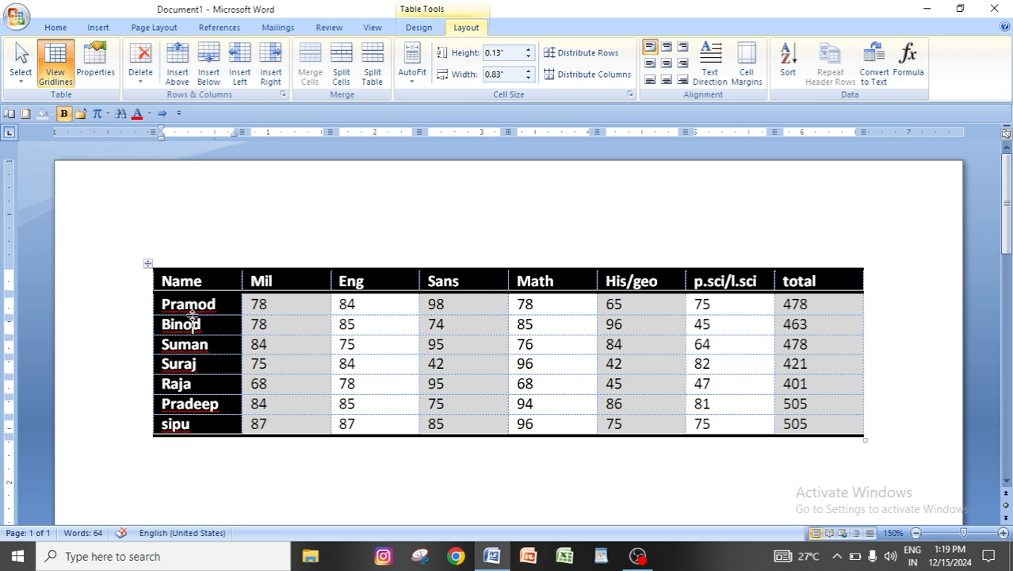
left_click(193, 325)
left_click(372, 71)
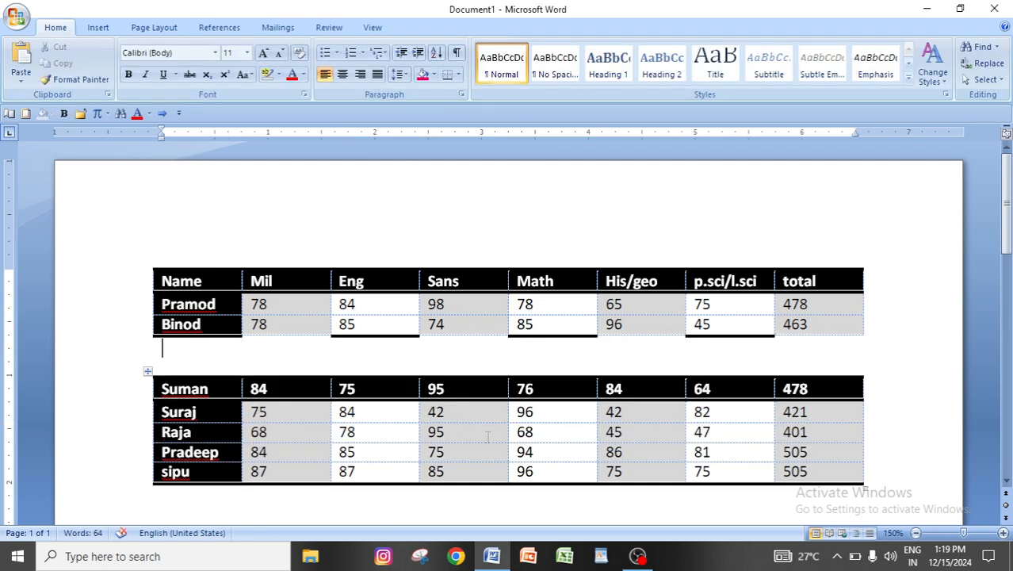
left_click(495, 439)
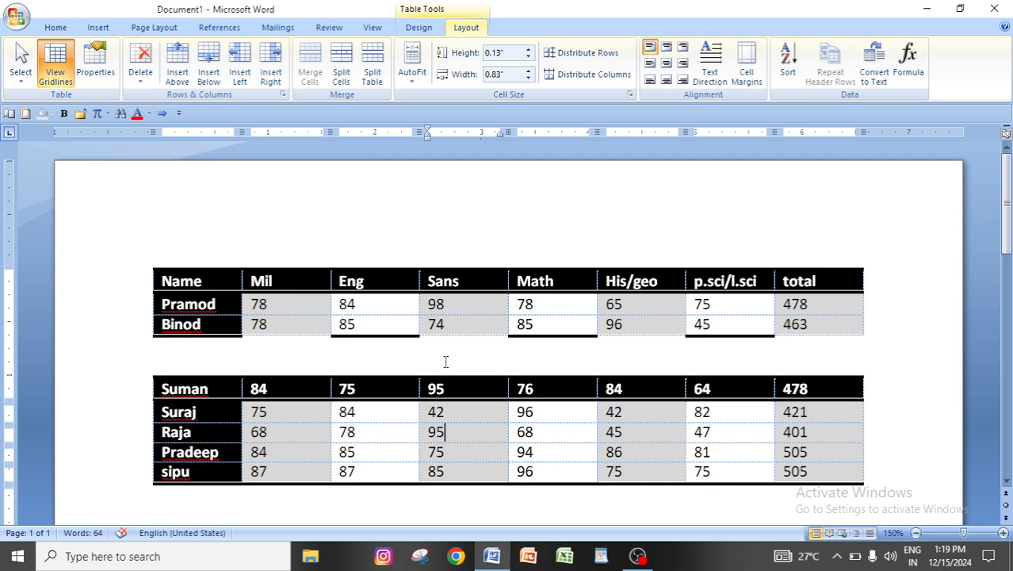
key("Delete")
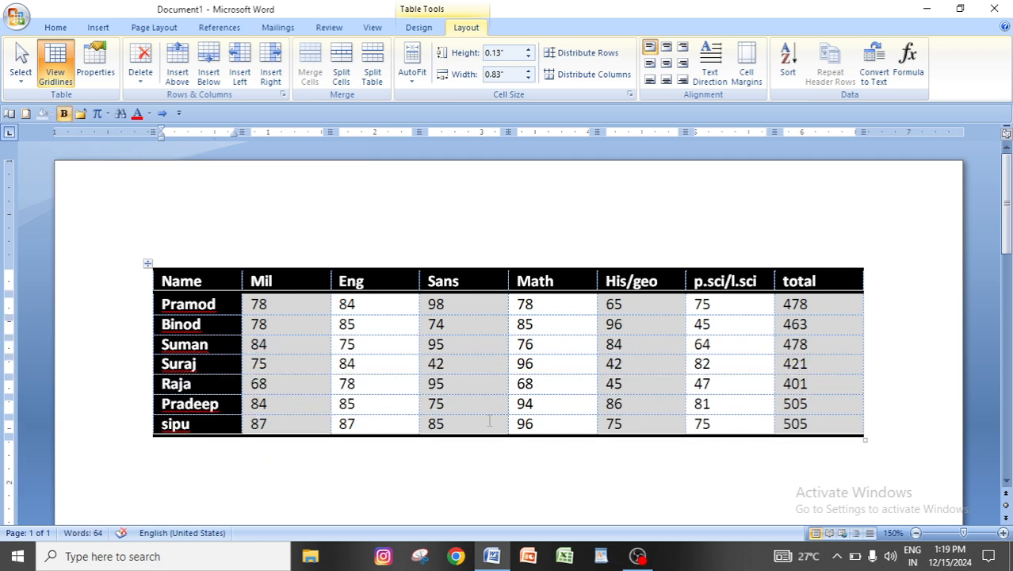
Step: Try splitting the table directly below the header row, and undo the split
left_click(219, 305)
left_click(372, 71)
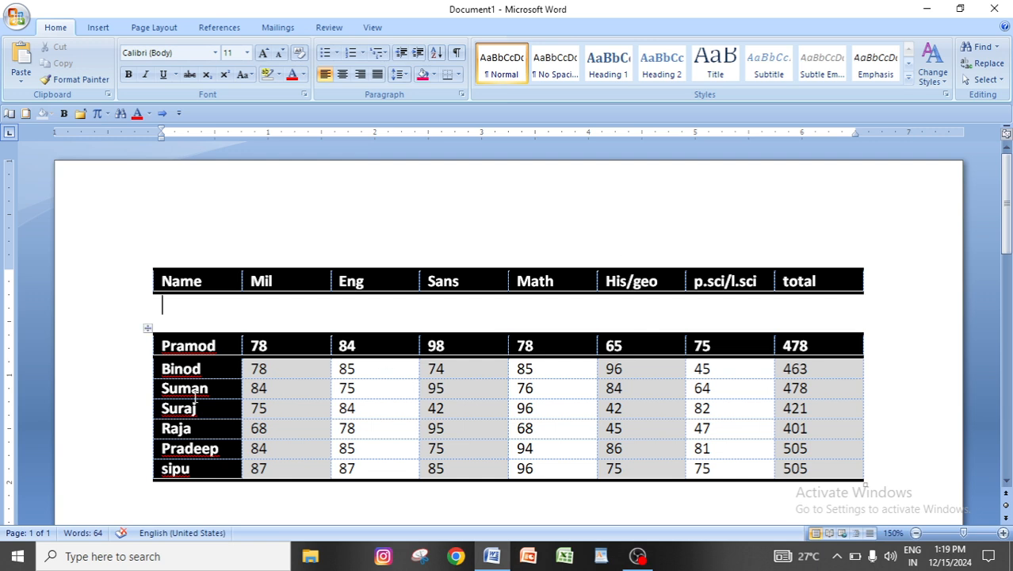
key("ctrl+z")
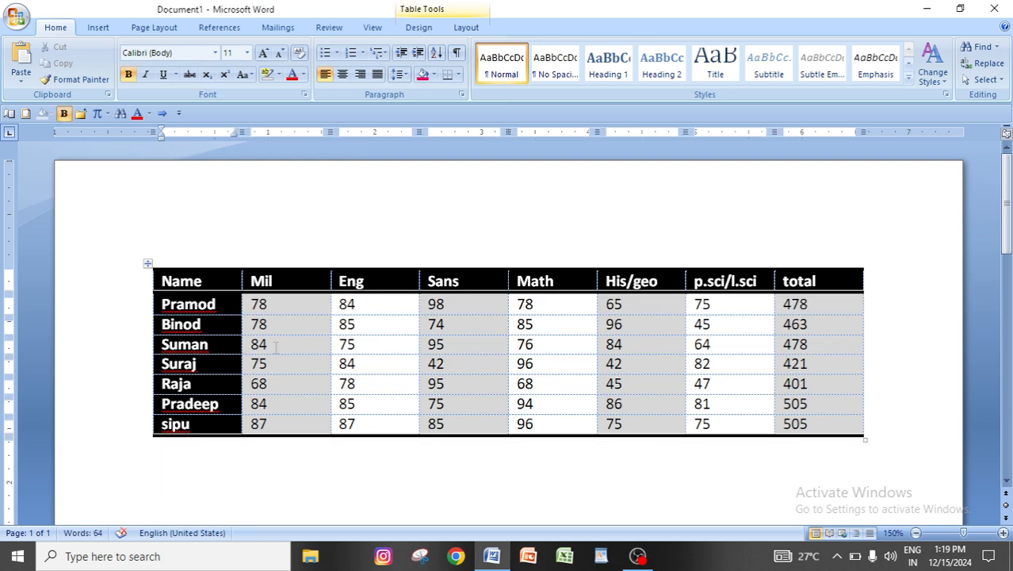
Step: Try splitting the table above the sixth data row, and rejoin the two parts
left_click(201, 363)
left_click(198, 383)
left_click(220, 404)
left_click(466, 27)
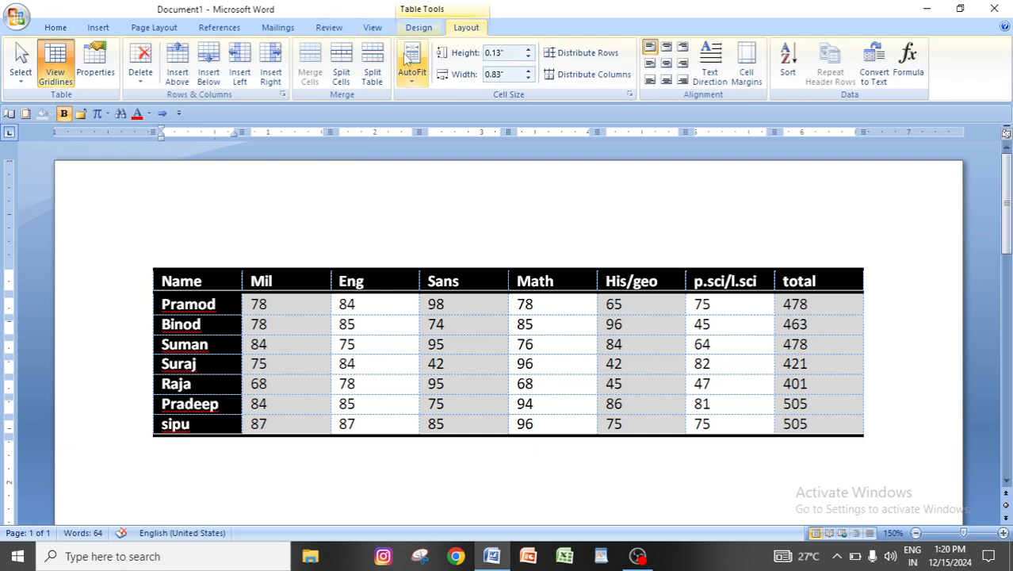
left_click(372, 73)
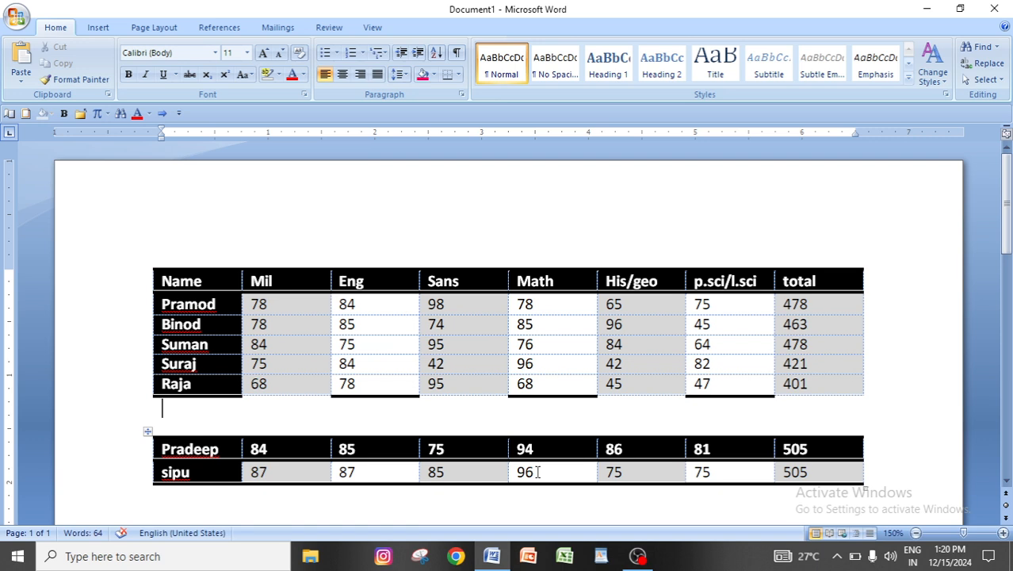
key("Delete")
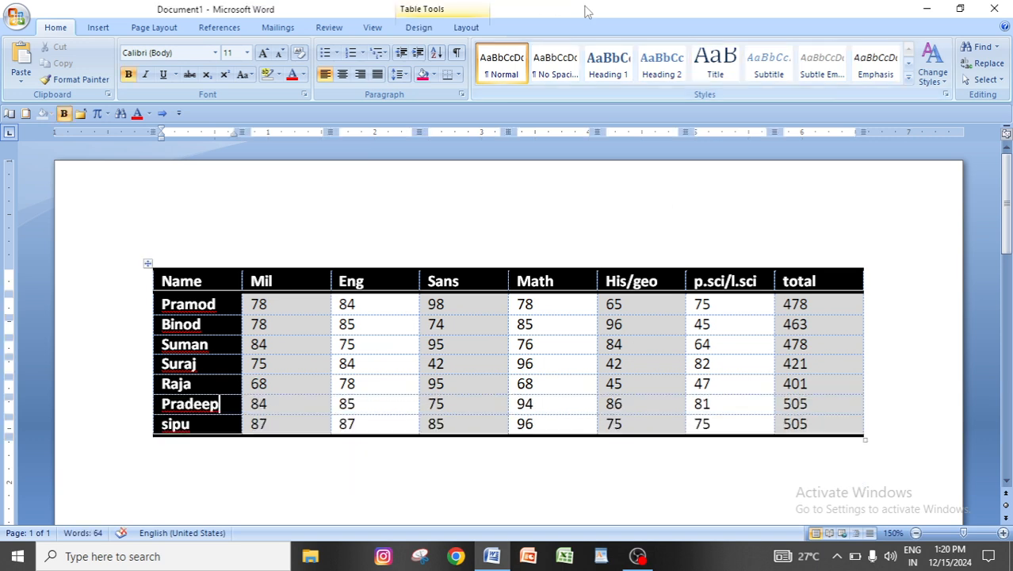
Step: Fit the marks table's column widths to their contents with AutoFit Contents
left_click(458, 30)
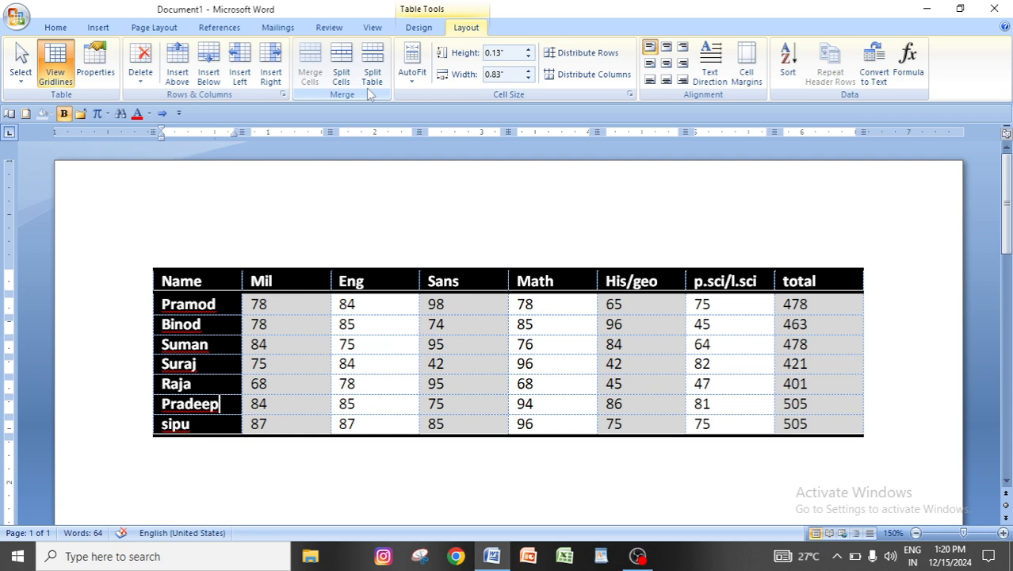
left_click(412, 79)
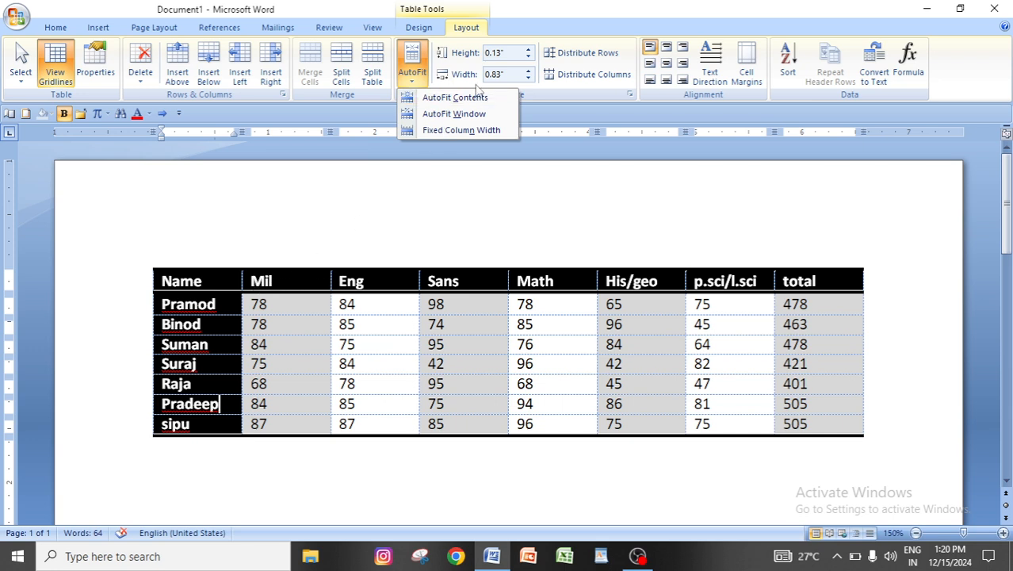
left_click(464, 98)
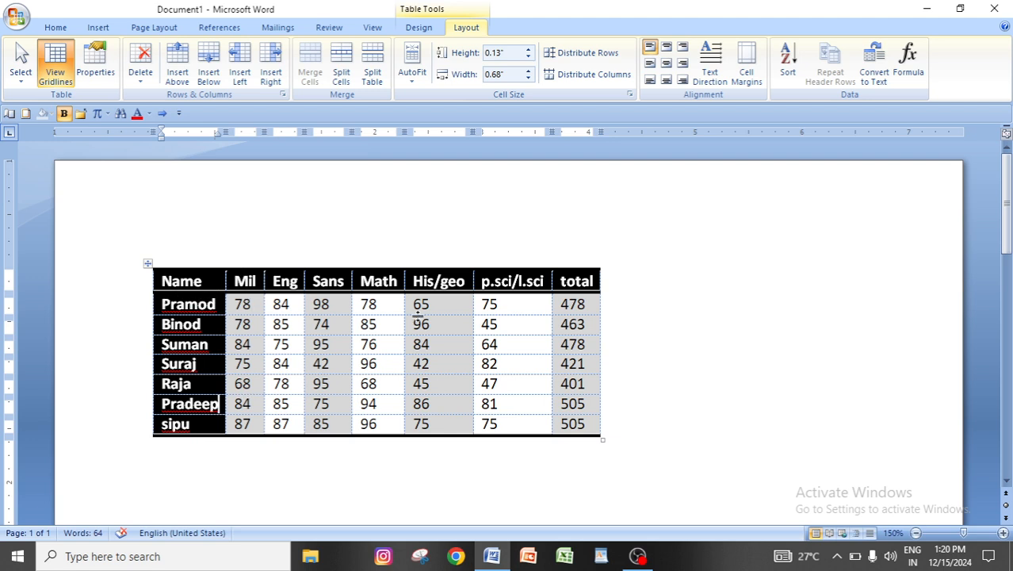
Step: Extend the Sans header to Sanskrit and the Math header to Mathematics
left_click(346, 281)
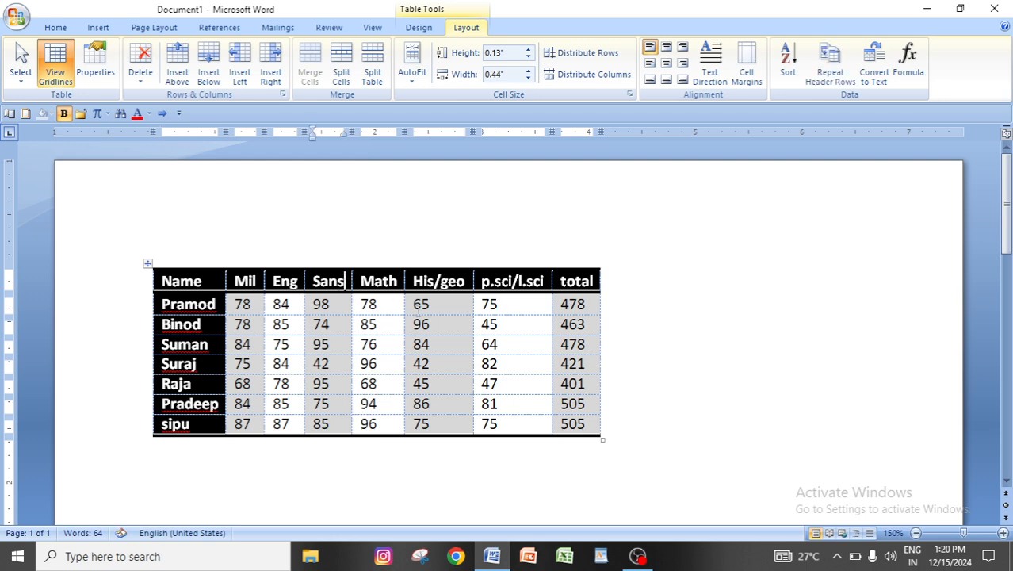
type("krit")
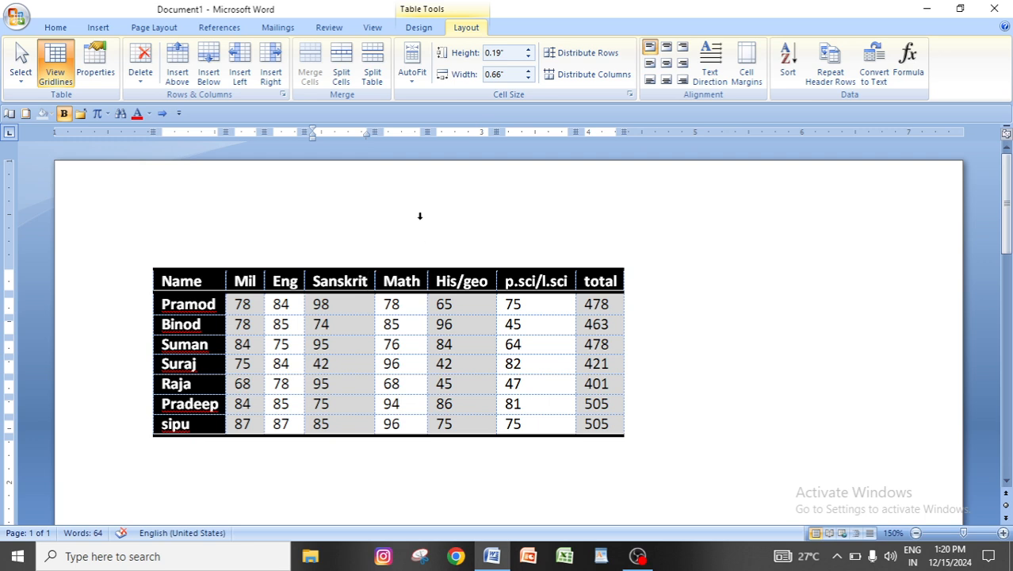
left_click(412, 69)
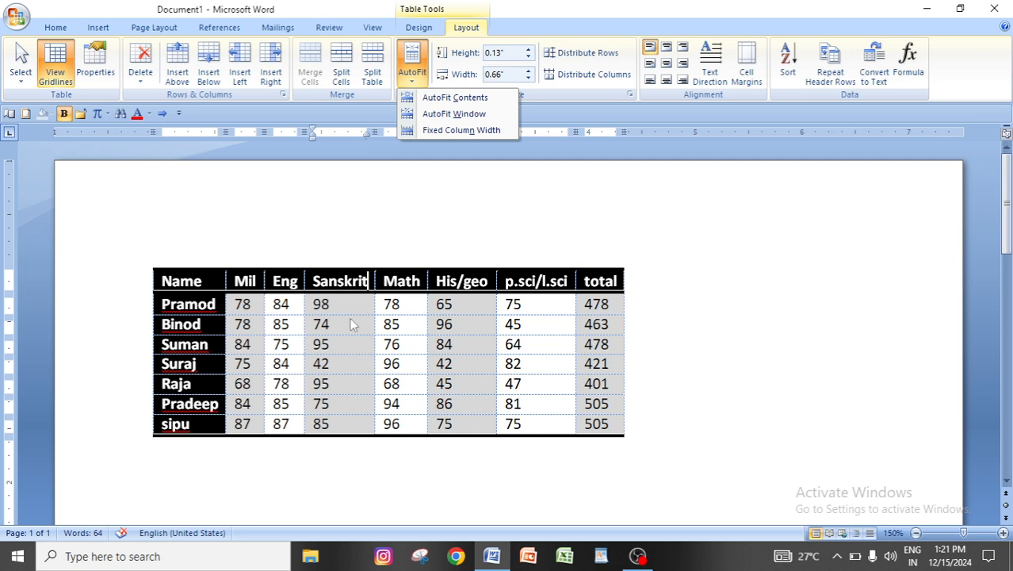
left_click(408, 285)
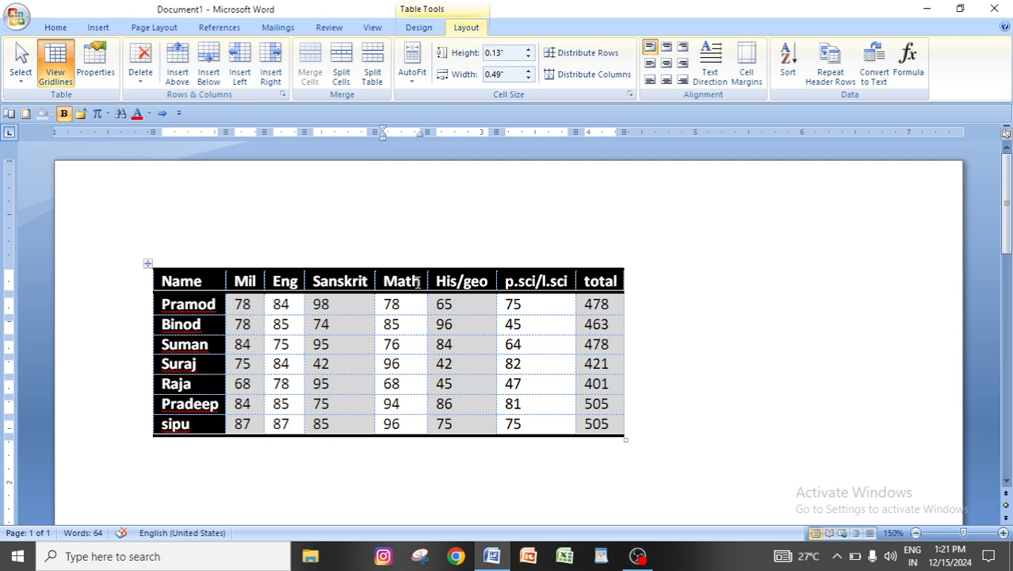
type("ematics")
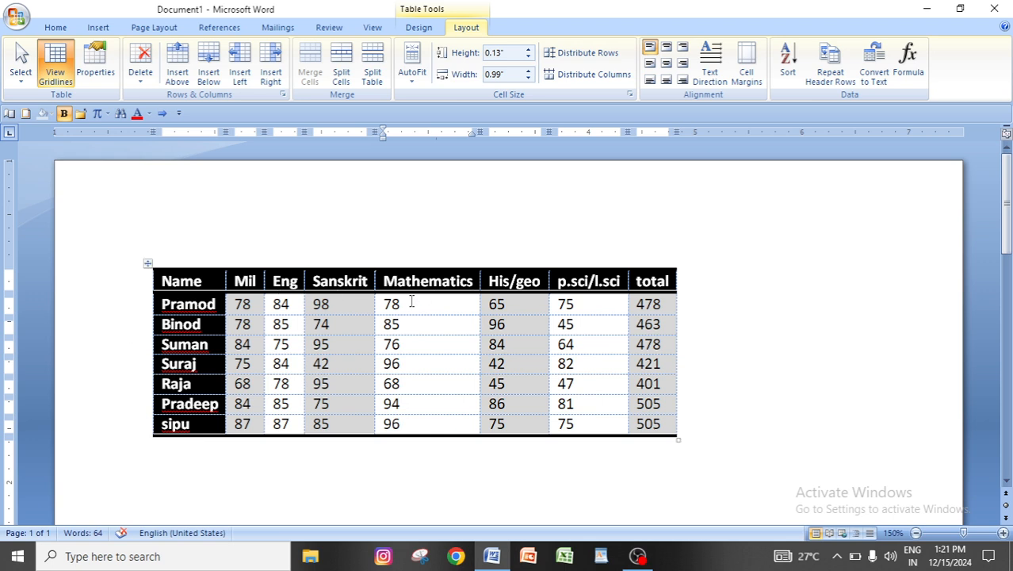
Step: Stretch the marks table to the full page width with AutoFit Window
left_click(411, 86)
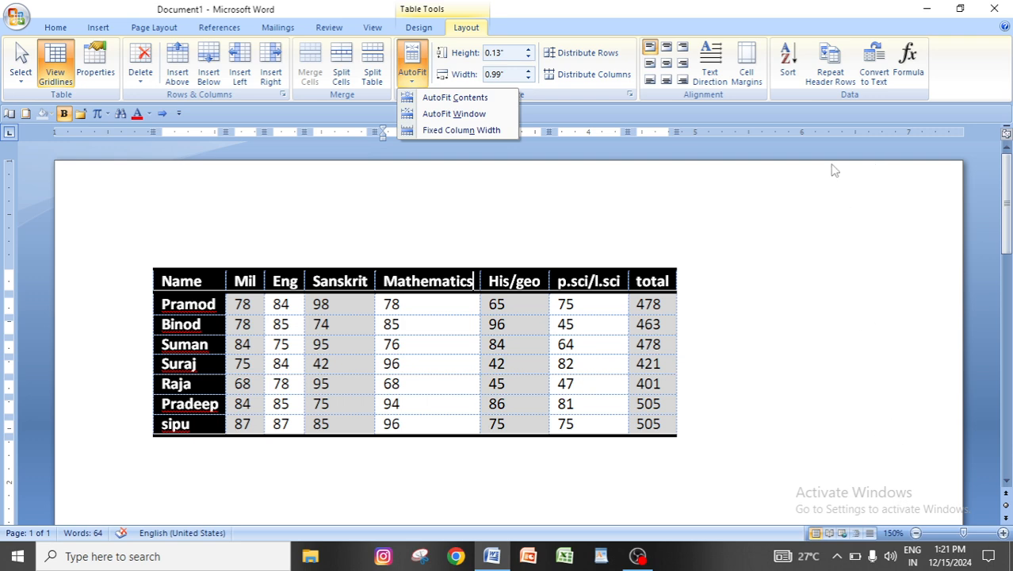
left_click(470, 115)
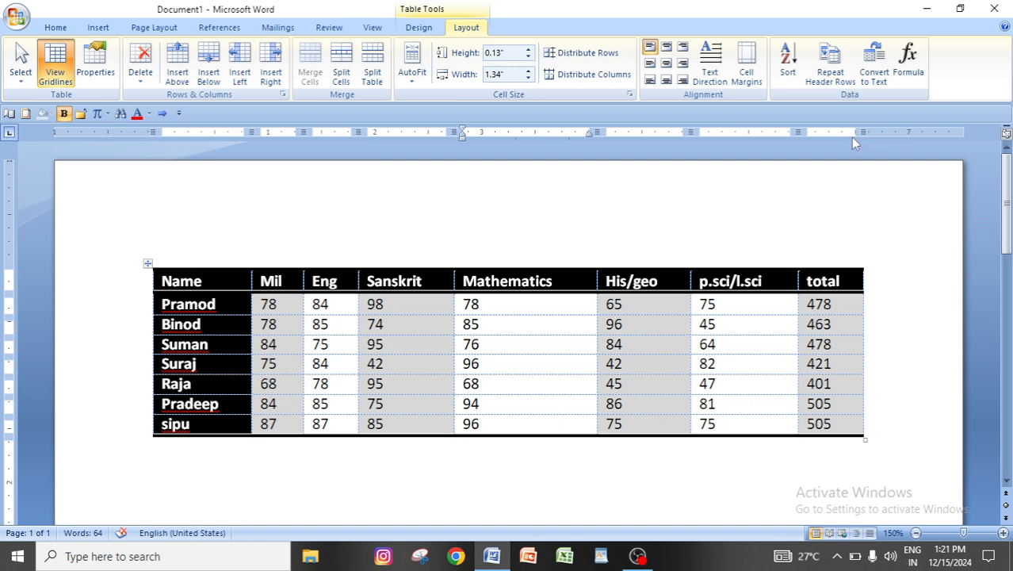
Step: Undo the marks table's AutoFit Window sizing and apply AutoFit Window again
key("ctrl+z")
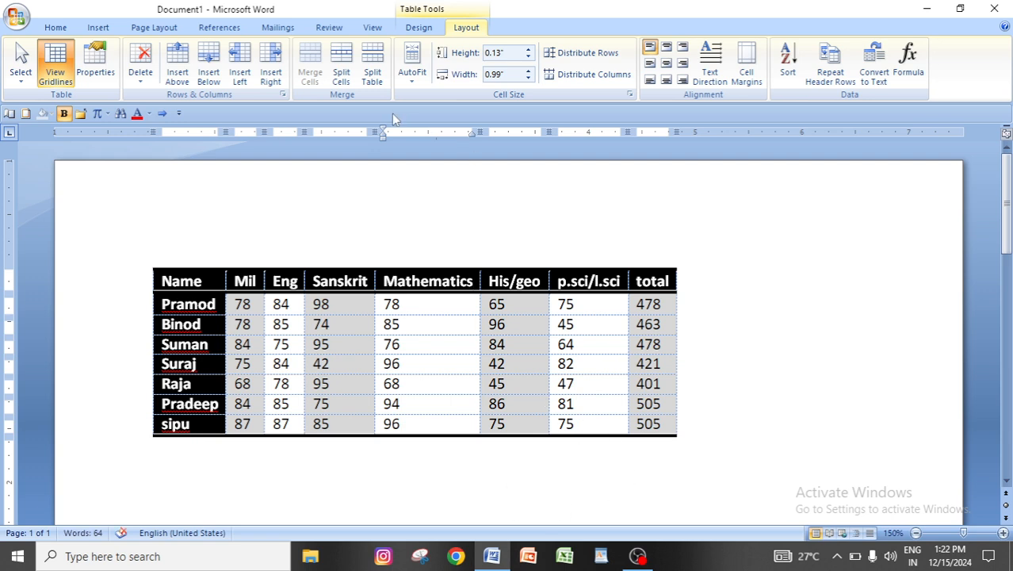
left_click(413, 78)
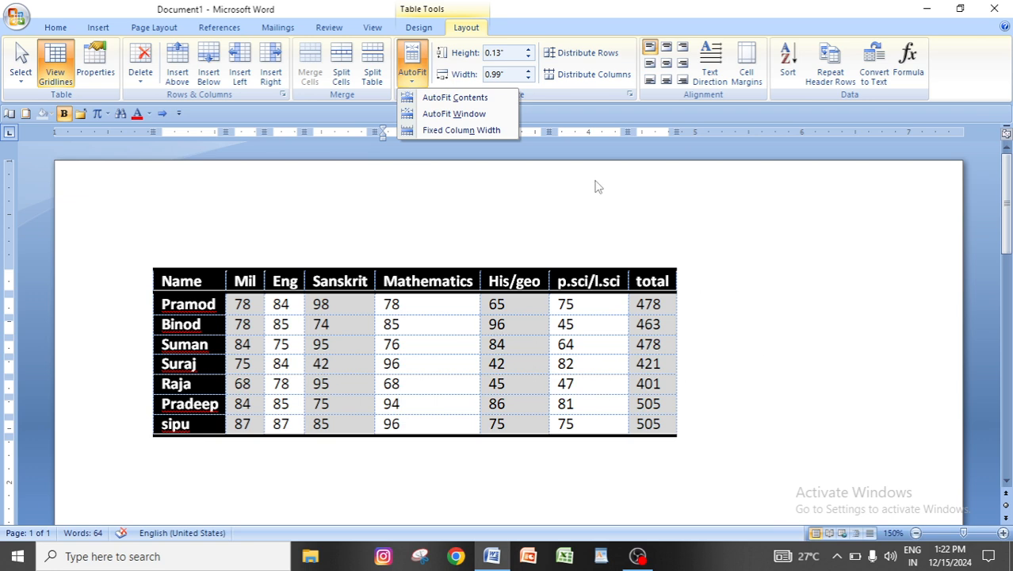
left_click(439, 116)
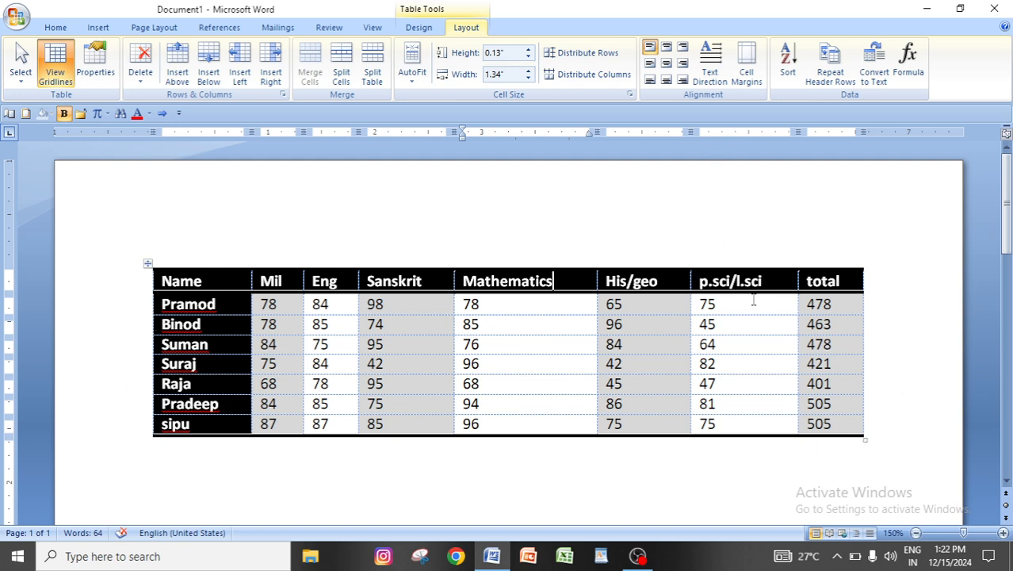
Step: Widen the total column past the right page margin and move the table's left edge outward into the left margin
left_click(412, 65)
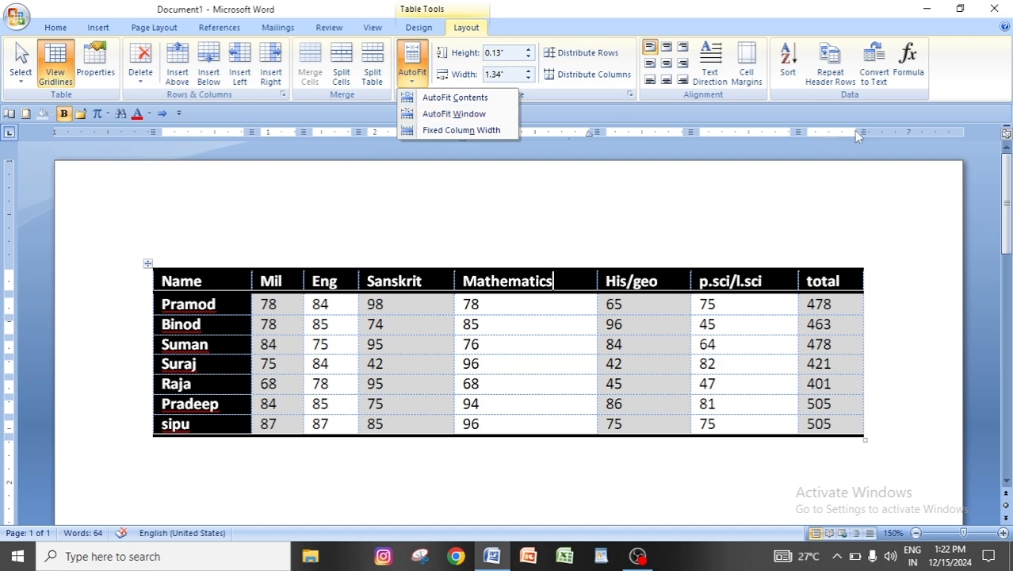
left_click(854, 151)
left_click_drag(856, 132, 944, 157)
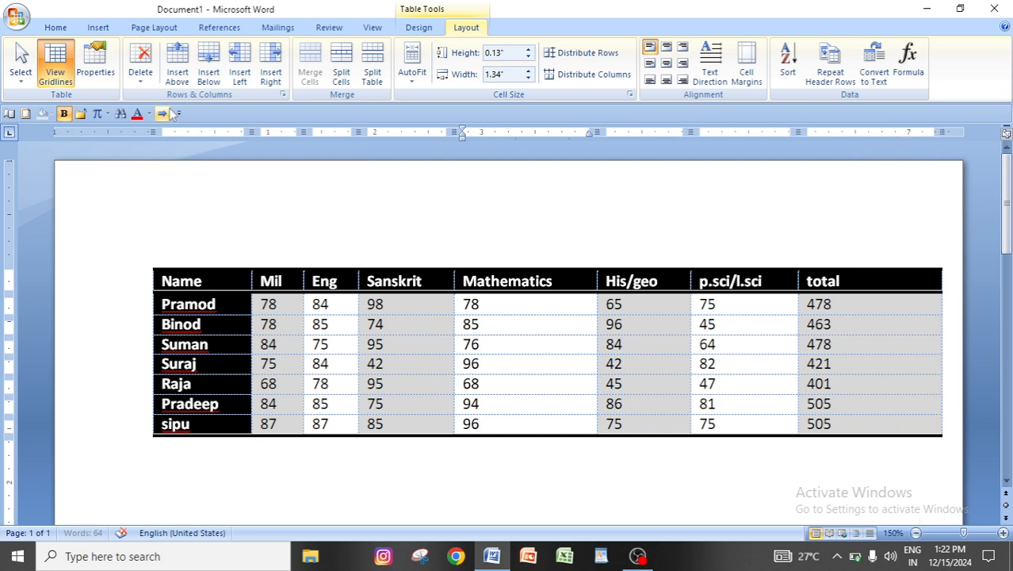
left_click_drag(162, 133, 93, 133)
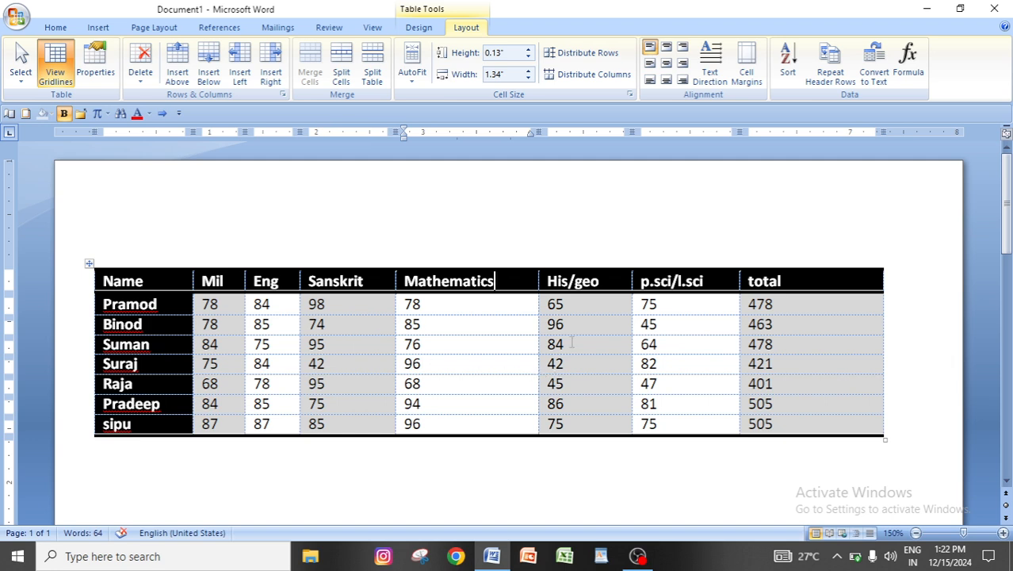
Step: Undo the table edge moves, the AutoFit Window sizing and the extension of the Math header
key("ctrl+z")
key("ctrl+z")
key("ctrl+z")
key("ctrl+z")
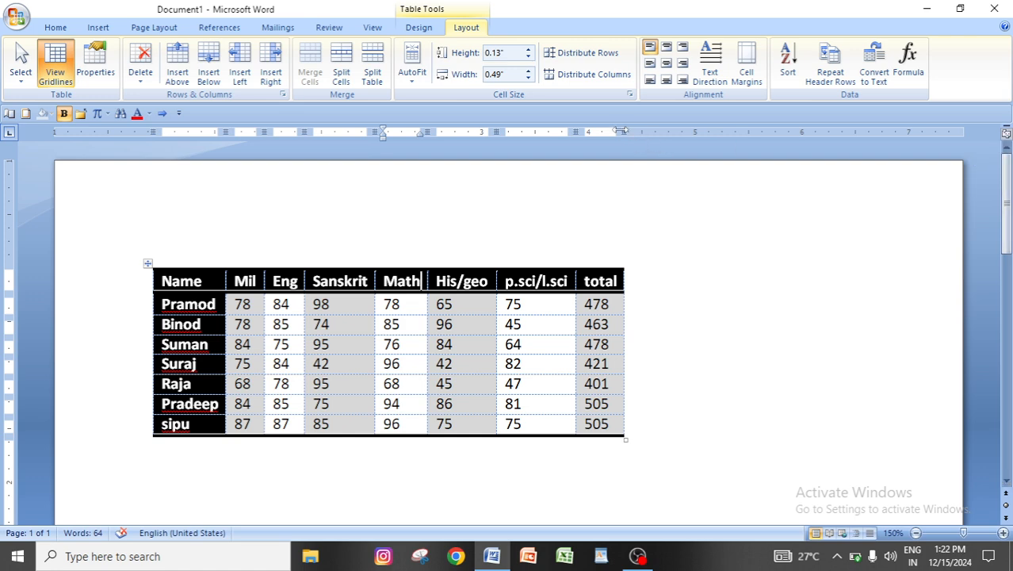
Step: Try pulling both outer edges of the table beyond the page margins and refitting it with AutoFit Window
mouse_move(826, 151)
left_mouse_down()
mouse_move(926, 159)
mouse_move(920, 167)
left_mouse_up()
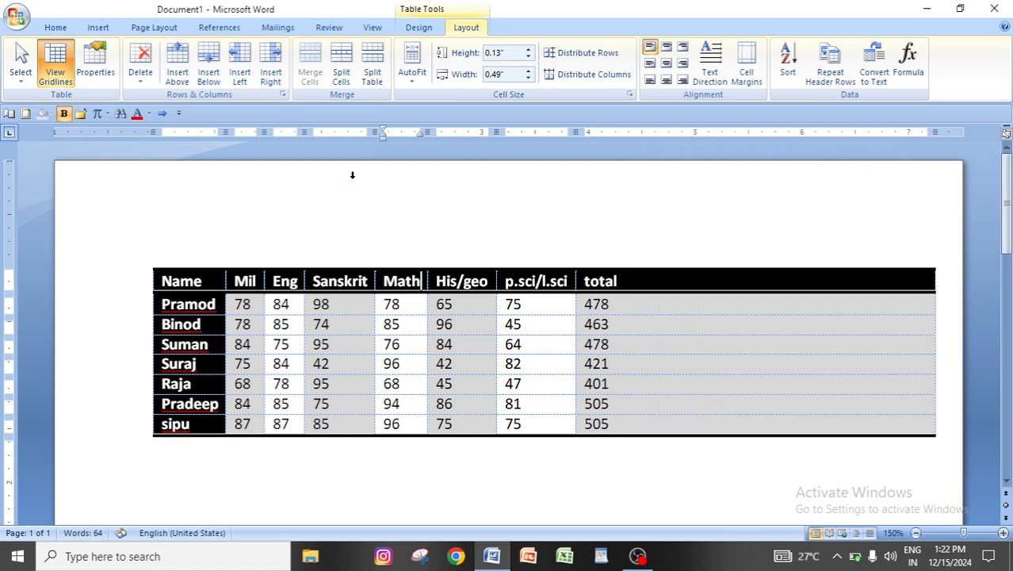
left_click_drag(156, 132, 78, 134)
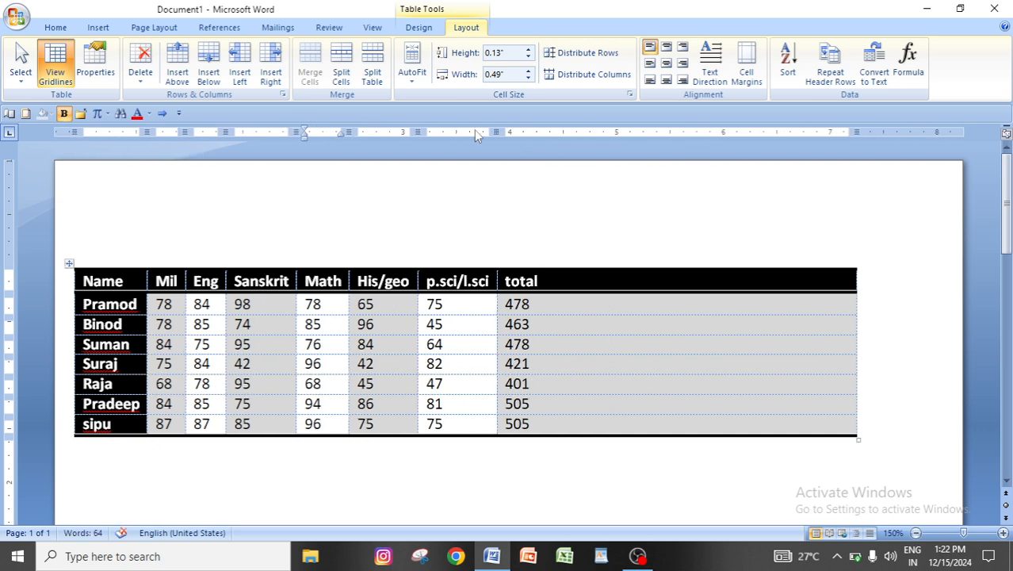
left_click(412, 75)
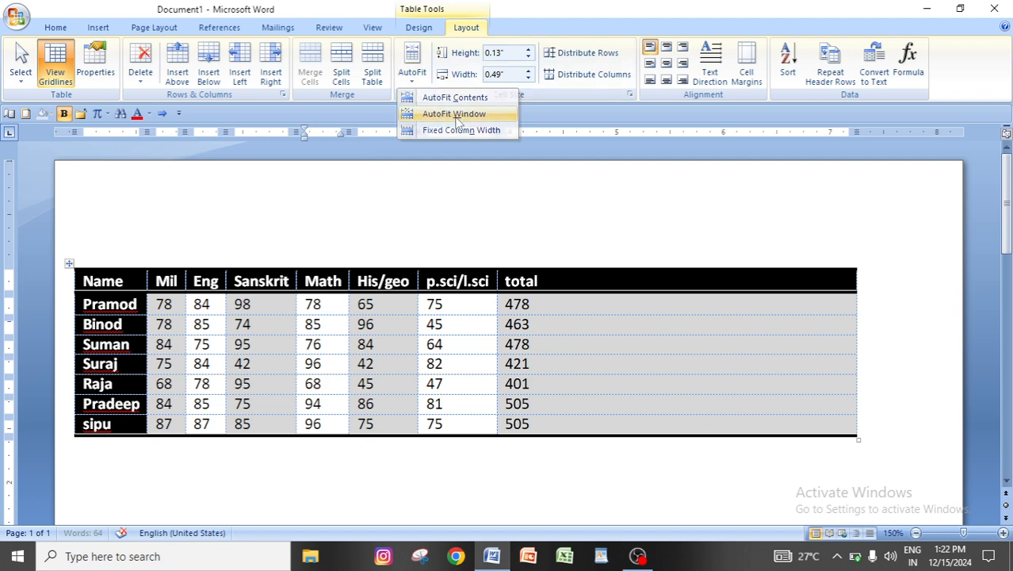
left_click(448, 114)
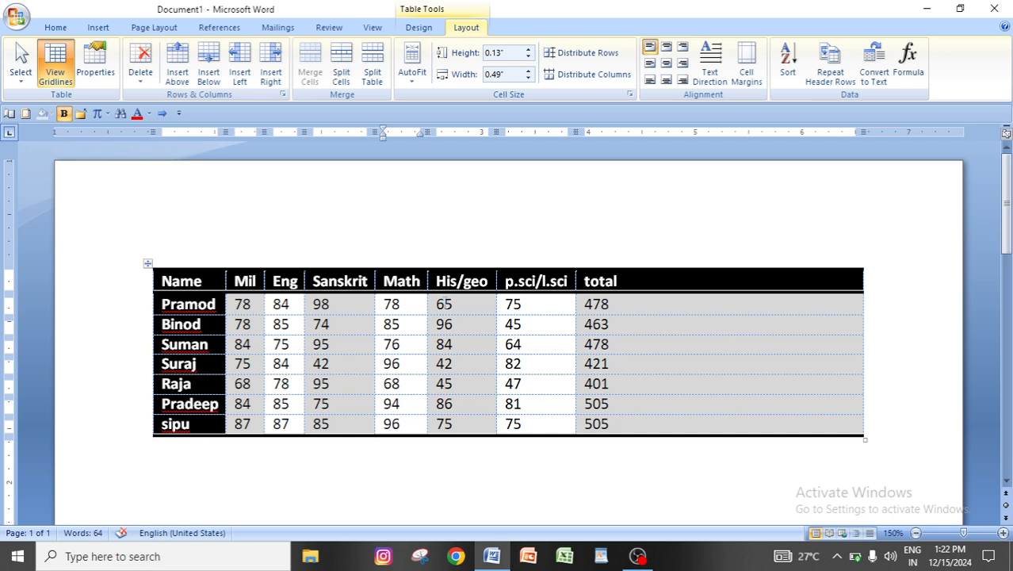
key("ctrl+z")
key("ctrl+z")
key("ctrl+z")
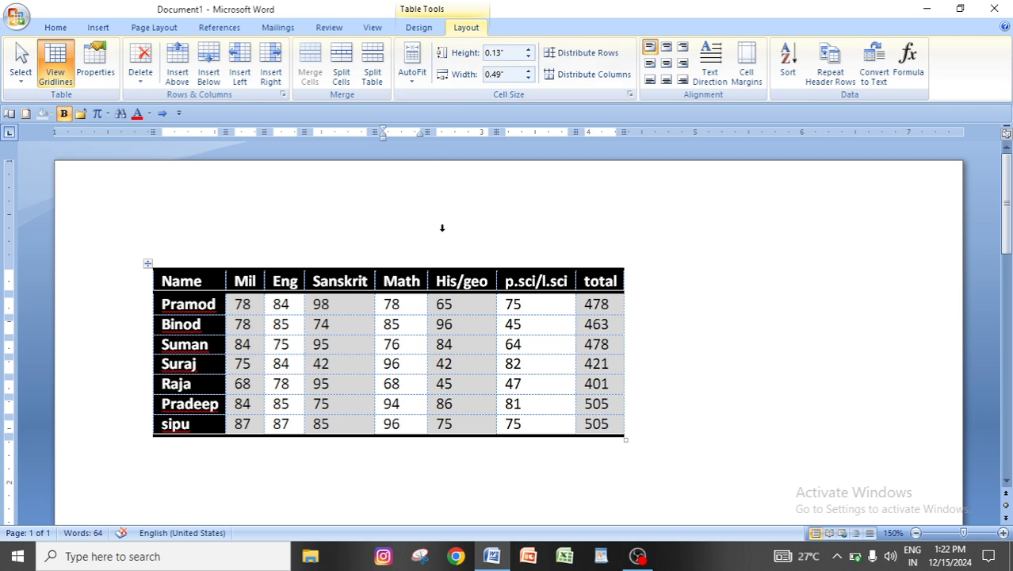
Step: Try stretching the table with AutoFit Window and fixing its widths with Fixed Column Width
left_click(412, 72)
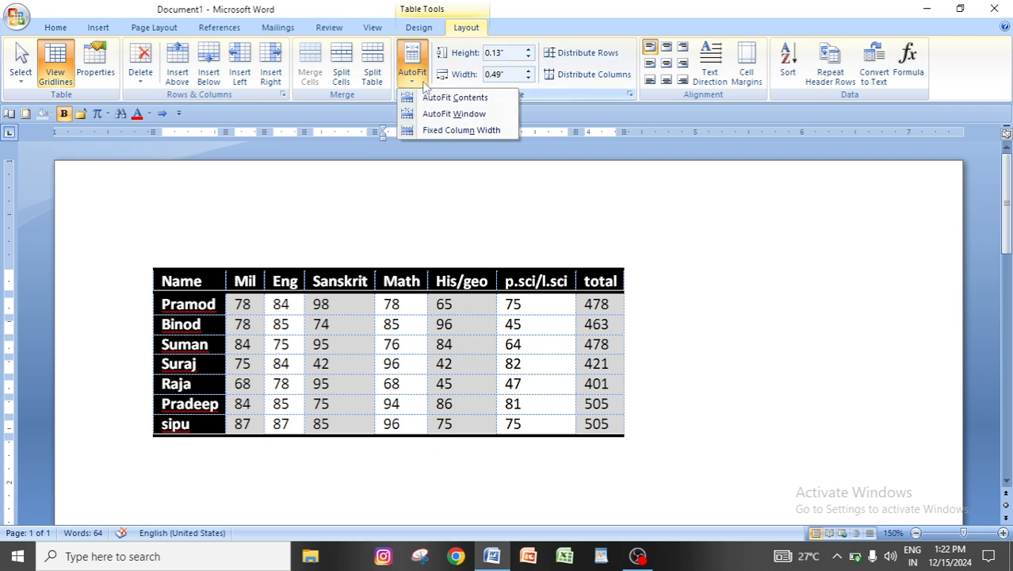
left_click(466, 117)
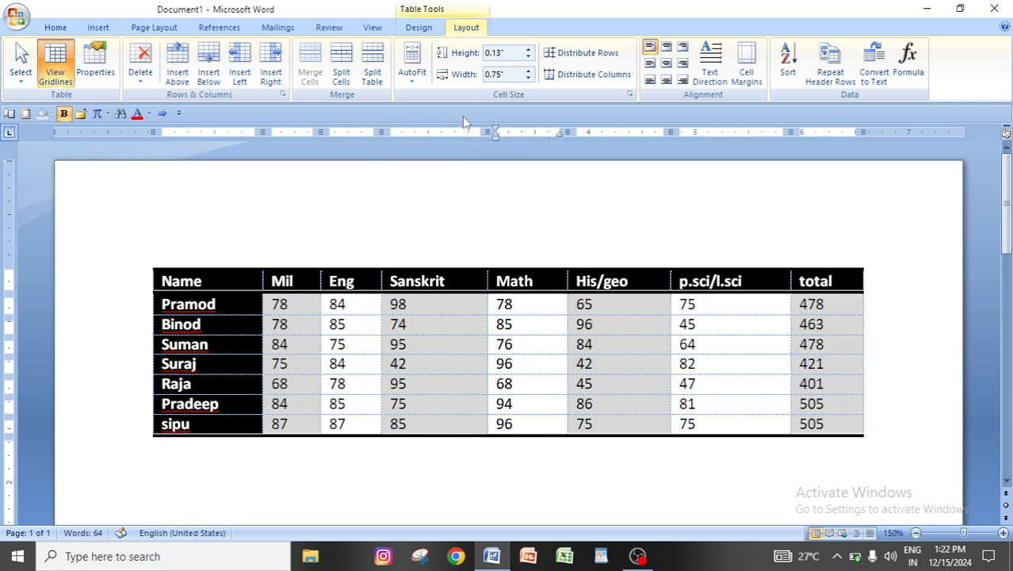
left_click(412, 70)
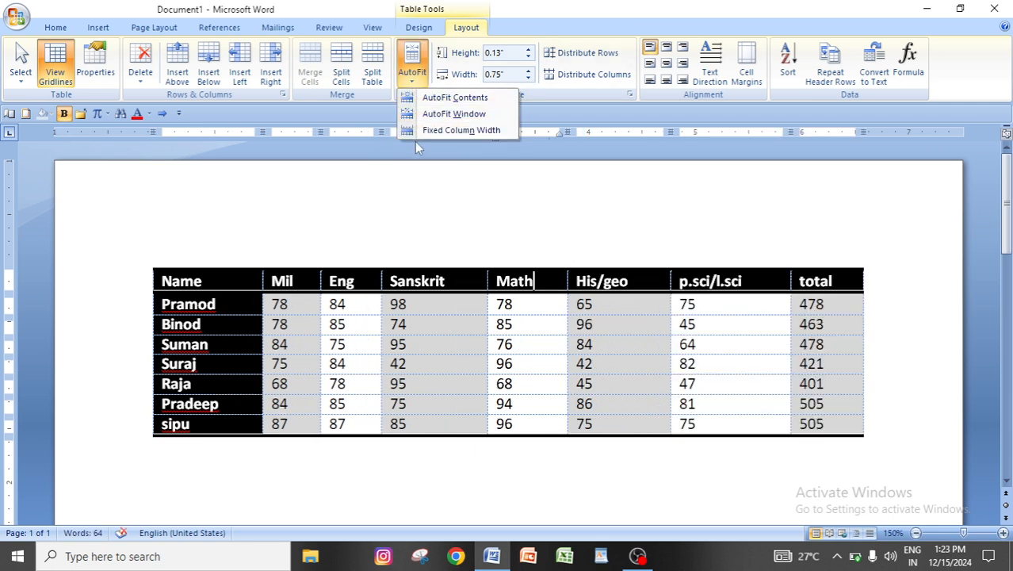
left_click(480, 131)
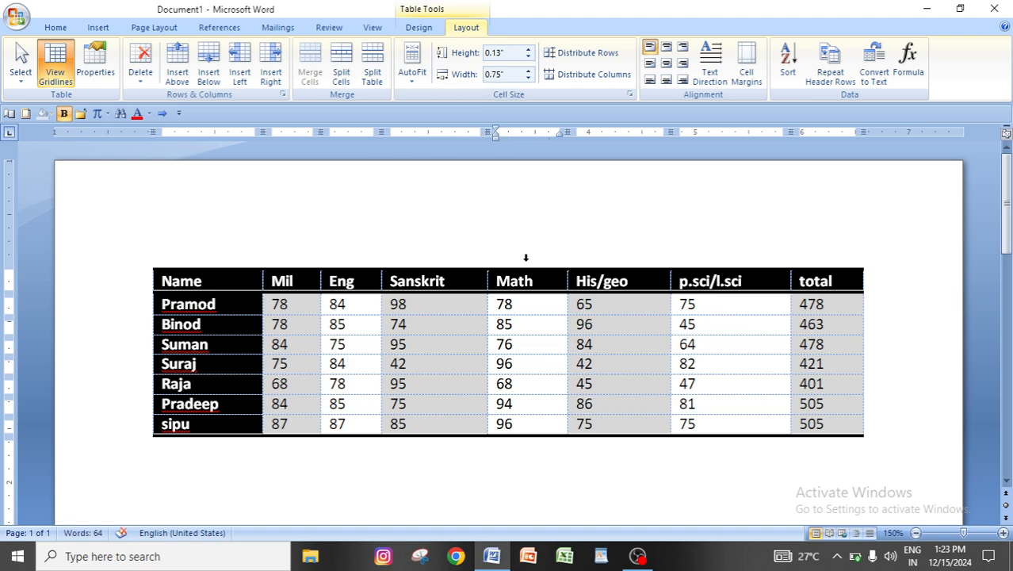
key("ctrl+z")
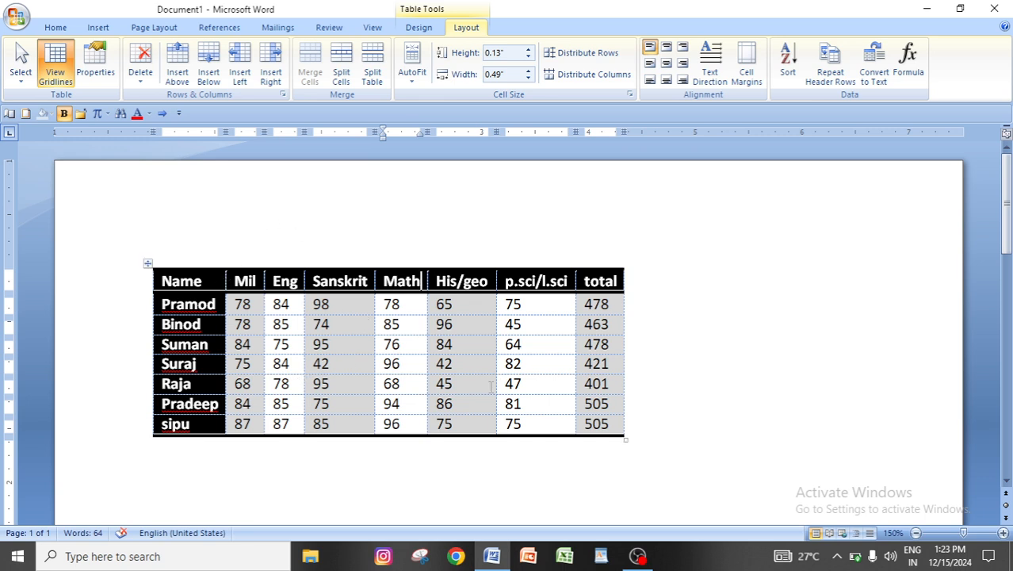
Step: Apply Fixed Column Width to the content-fitted table, and stretch it to the page width with AutoFit Window
left_click(412, 69)
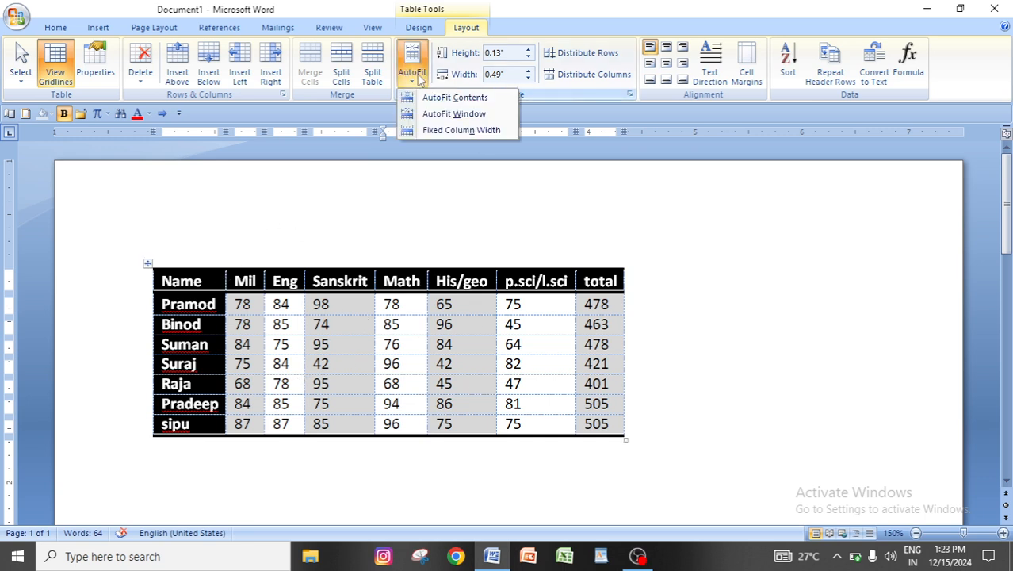
left_click(464, 131)
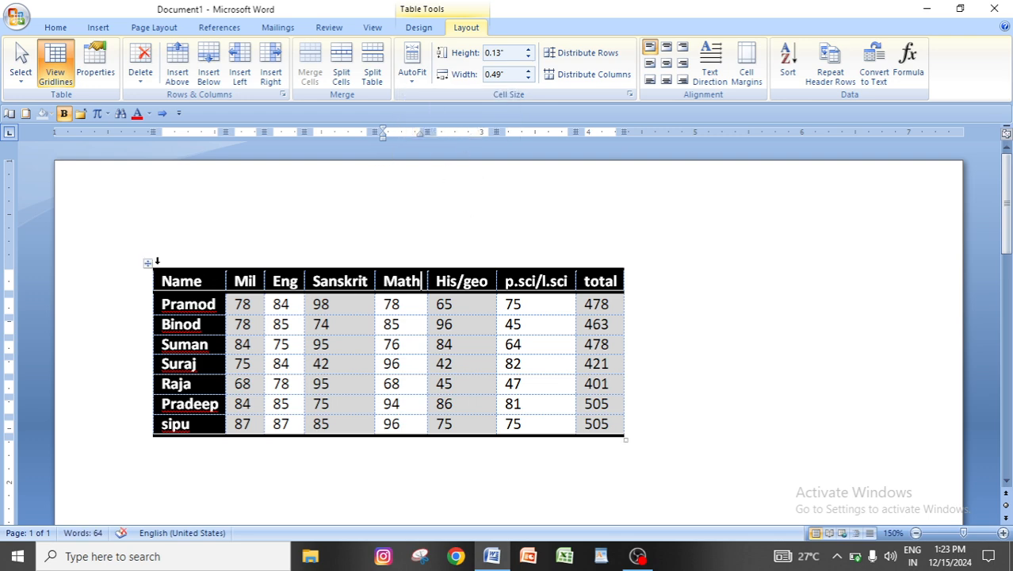
left_click(415, 77)
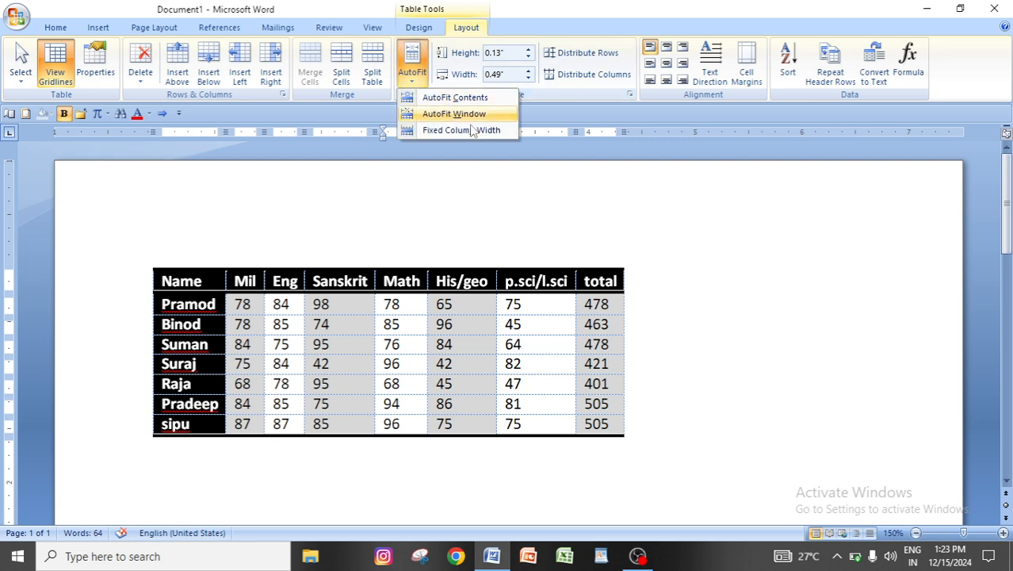
left_click(448, 114)
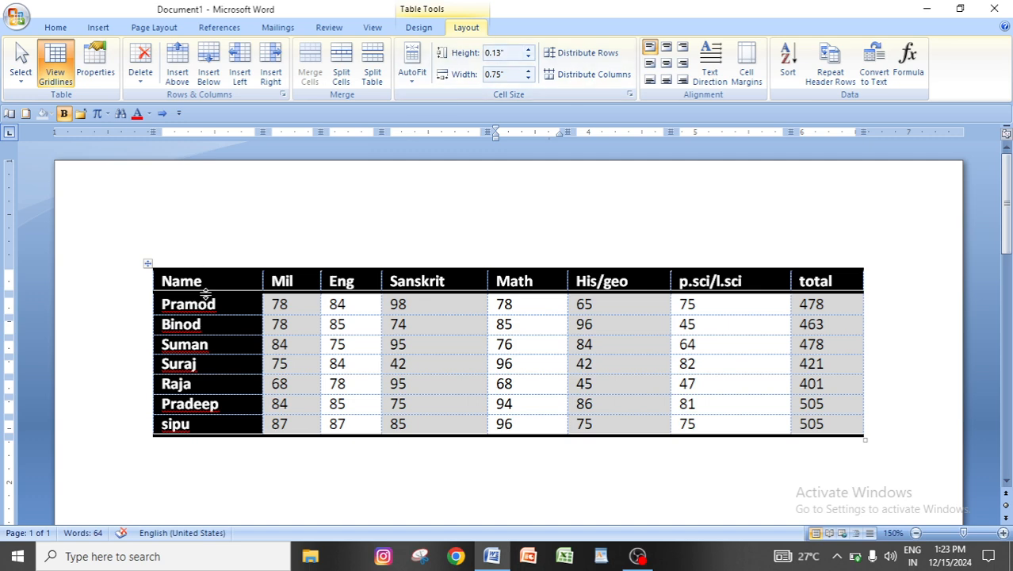
Step: Set the header row's height to 0.2" and widen the Math column to about 1.6"
left_click_drag(528, 51, 527, 58)
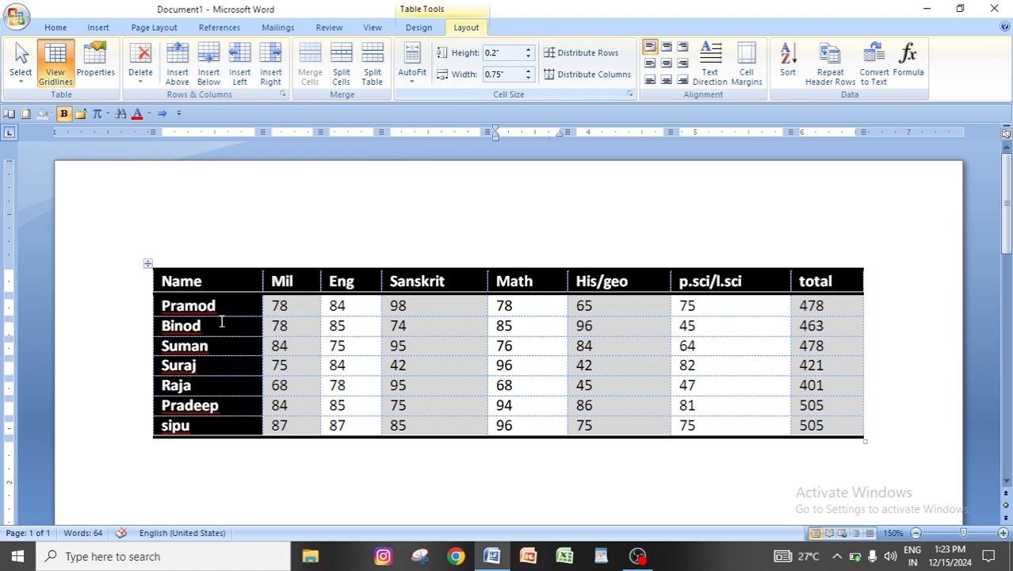
left_click_drag(528, 71, 529, 71)
left_click(528, 73)
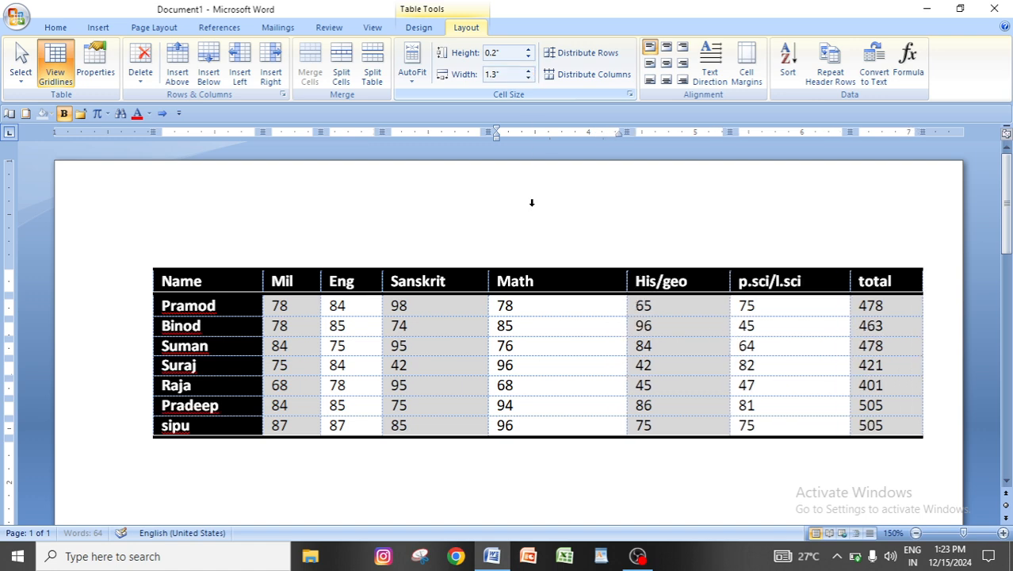
left_click(544, 283)
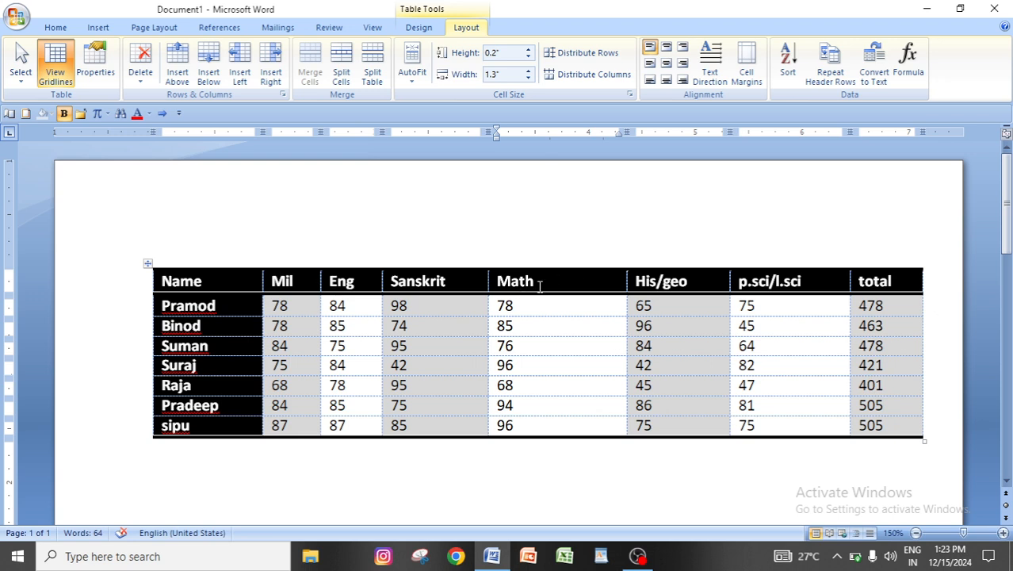
left_click(528, 70)
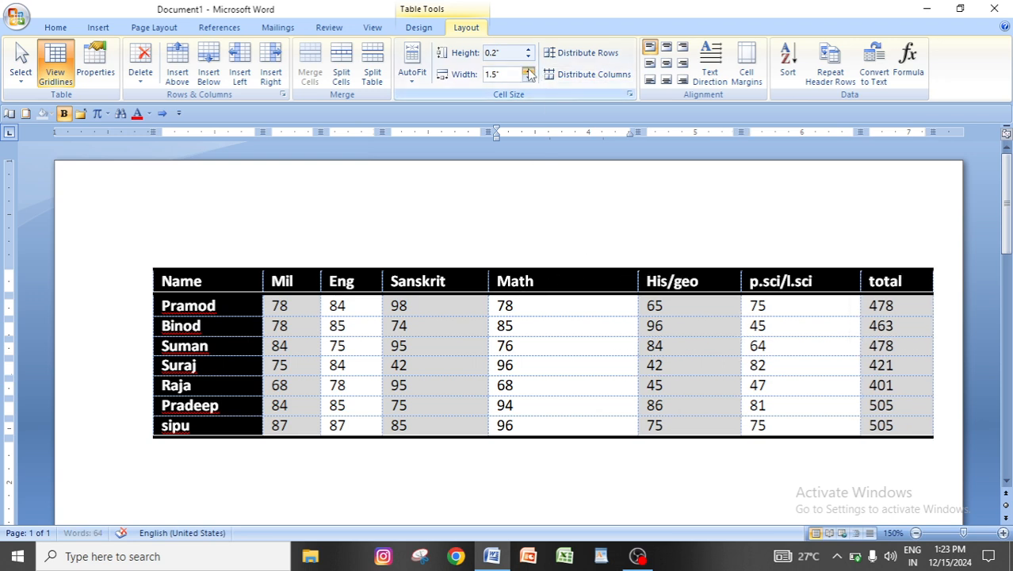
left_click(528, 71)
left_click(528, 71)
left_click(528, 70)
Step: Narrow the Math column to 0.49"
left_click(528, 77)
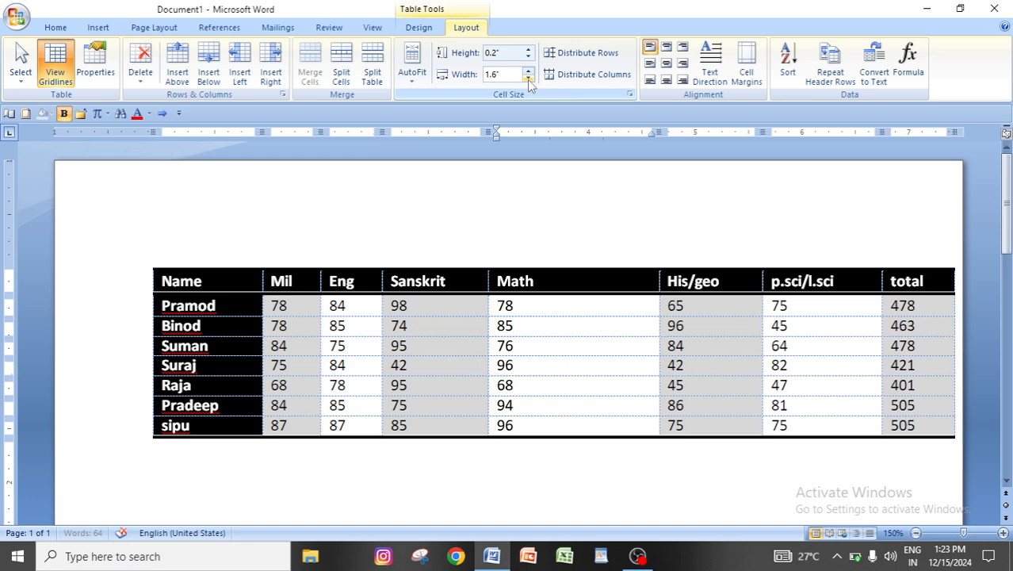
left_click(528, 77)
left_click(528, 77)
left_click(528, 78)
left_click(528, 78)
left_click(528, 77)
left_click(528, 78)
left_click(528, 77)
left_click(528, 78)
left_click(528, 78)
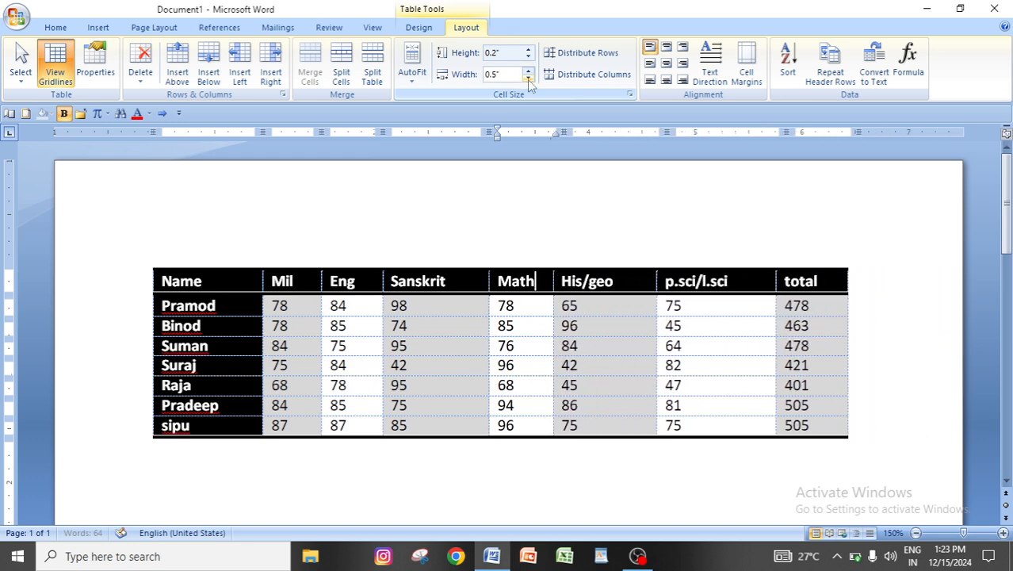
left_click(528, 78)
left_click(528, 77)
left_click(528, 78)
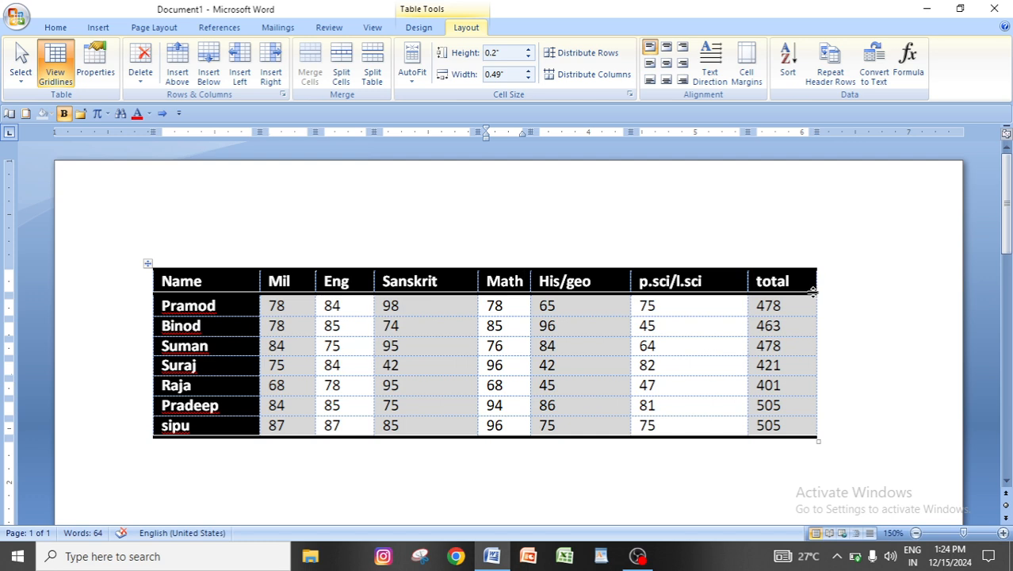
Step: Heighten the header row to about 0.72" and align the Name heading to the top left of its cell
left_click_drag(809, 294, 809, 349)
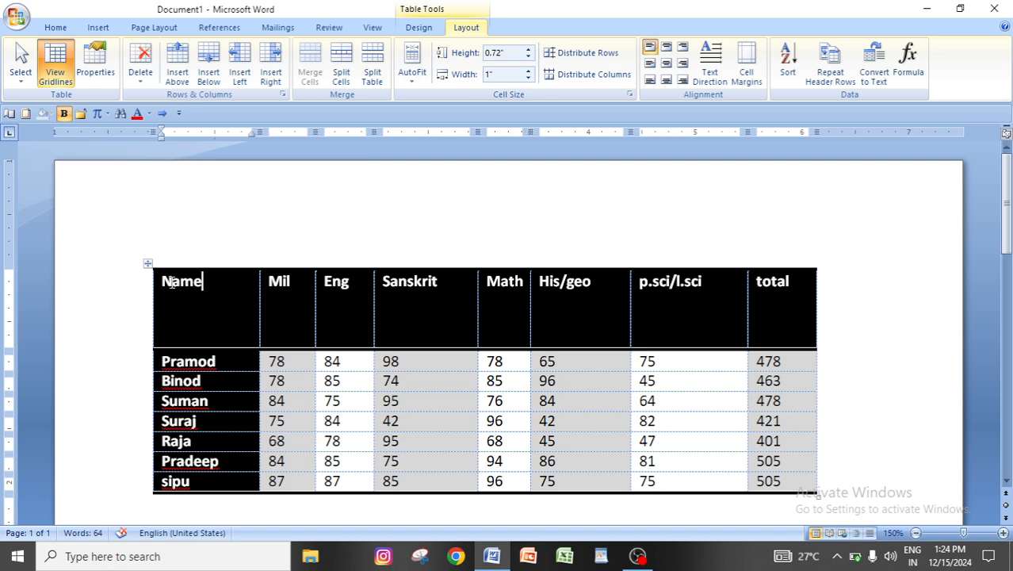
left_click(194, 310)
left_click_drag(164, 283, 204, 284)
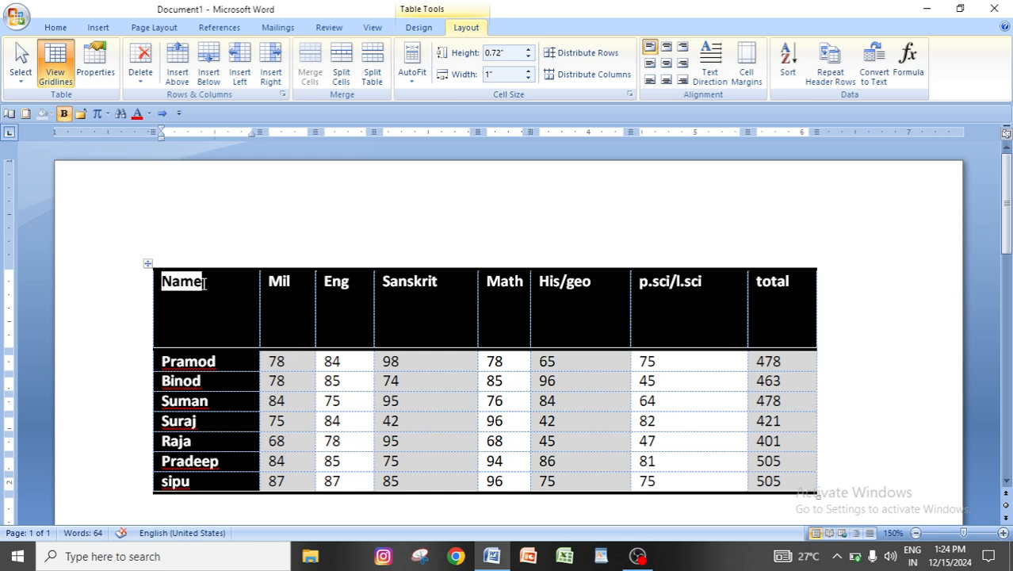
left_click(650, 49)
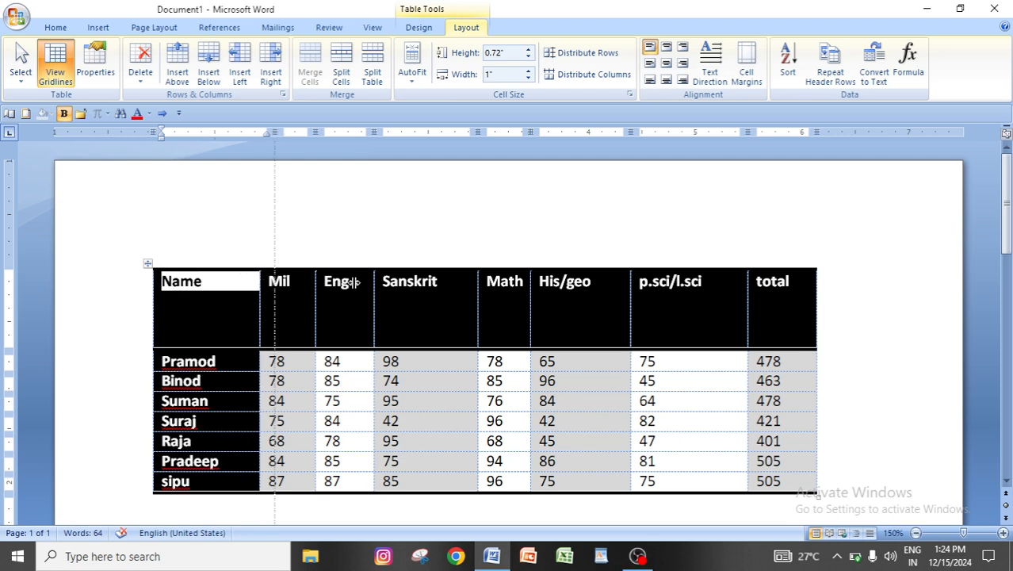
Step: Try widening only the selected Name header cell to about 1.14", leaving the data rows out
left_click_drag(260, 277, 274, 277)
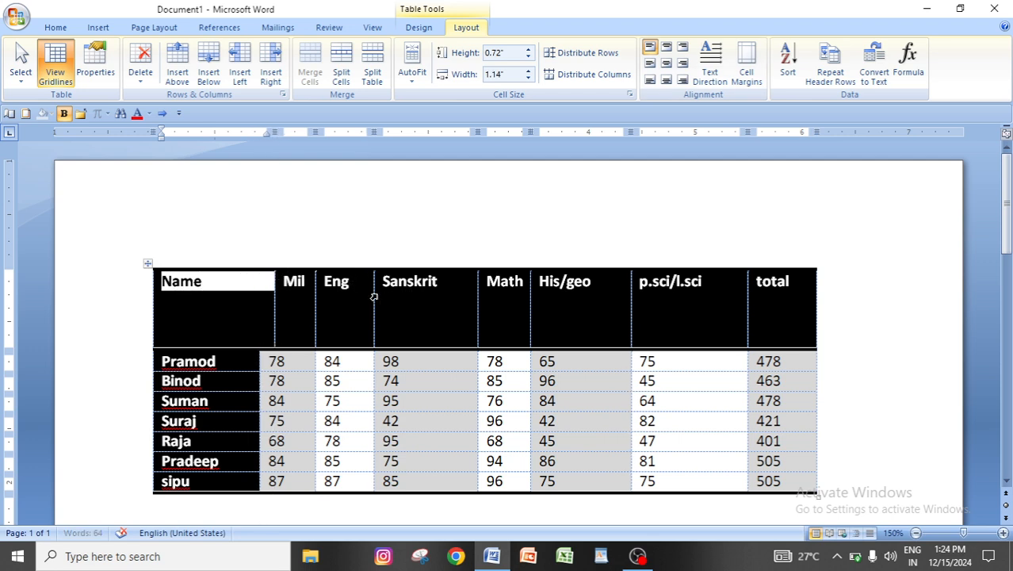
left_click(334, 380)
key("ctrl+z")
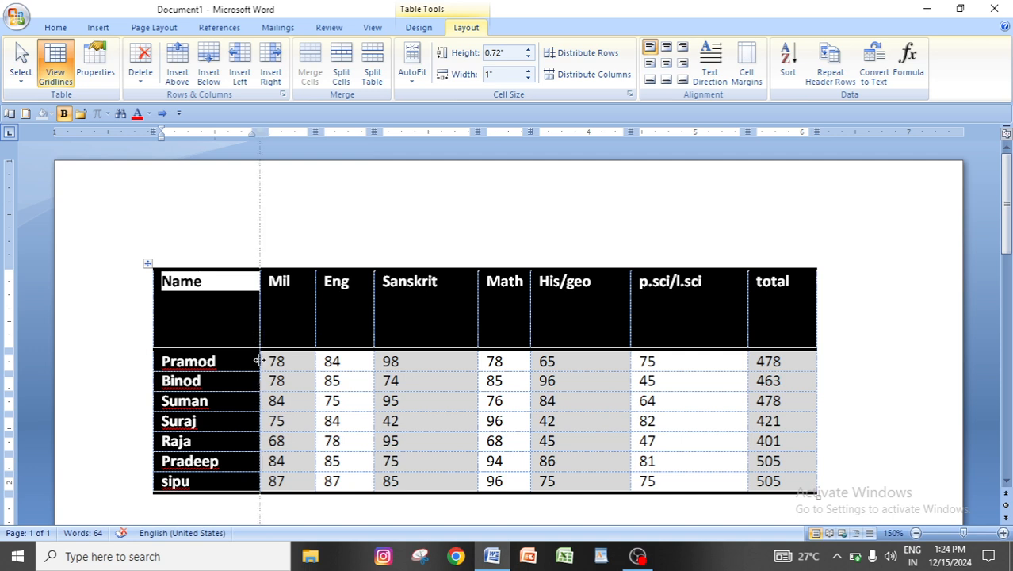
Step: Widen the Name column in all rows to about 1.14", and undo the further adjustment of its header cell border
left_click_drag(259, 356, 362, 375)
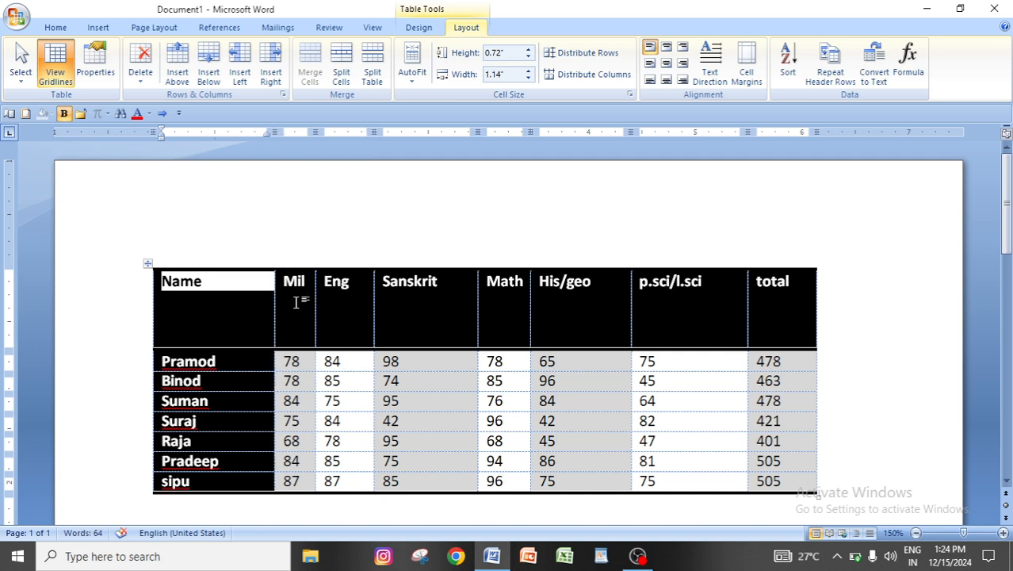
left_click_drag(273, 301, 355, 312)
key("ctrl+z")
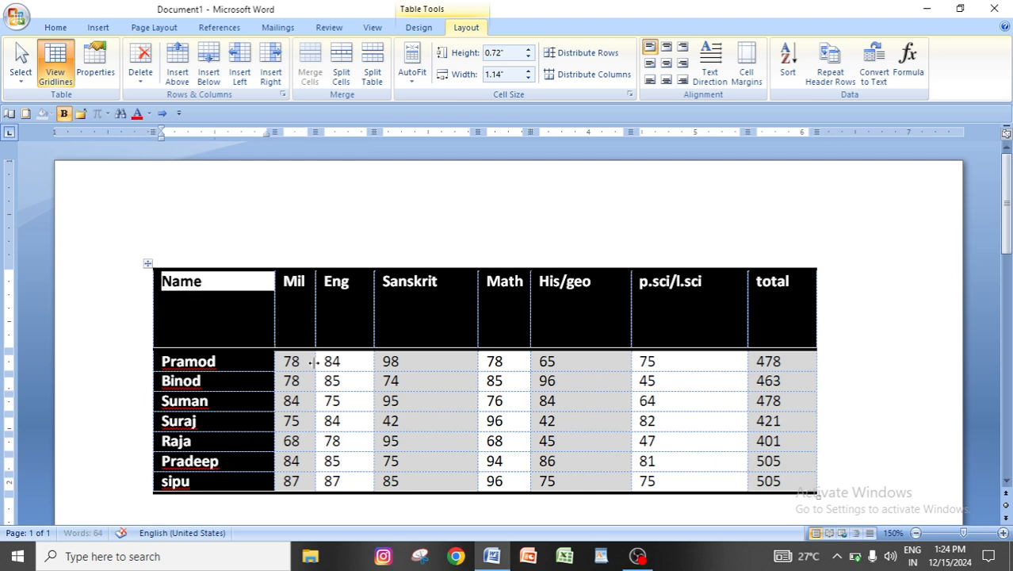
Step: Widen the Name column to about 1.36", and undo the separate widening of its header cell to about 2.51"
left_click_drag(270, 402, 384, 418)
left_click_drag(293, 133, 420, 134)
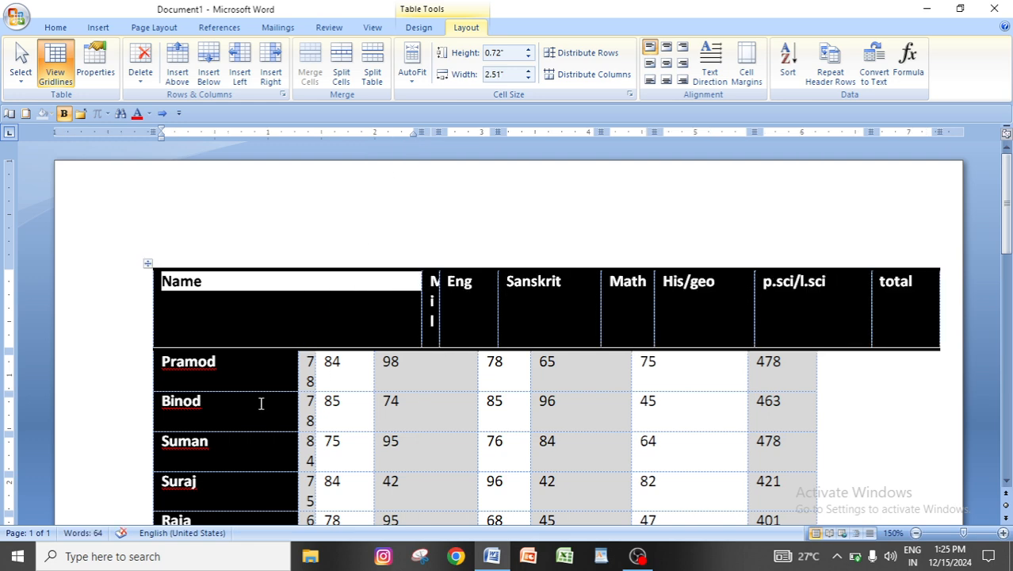
left_click_drag(298, 420, 310, 420)
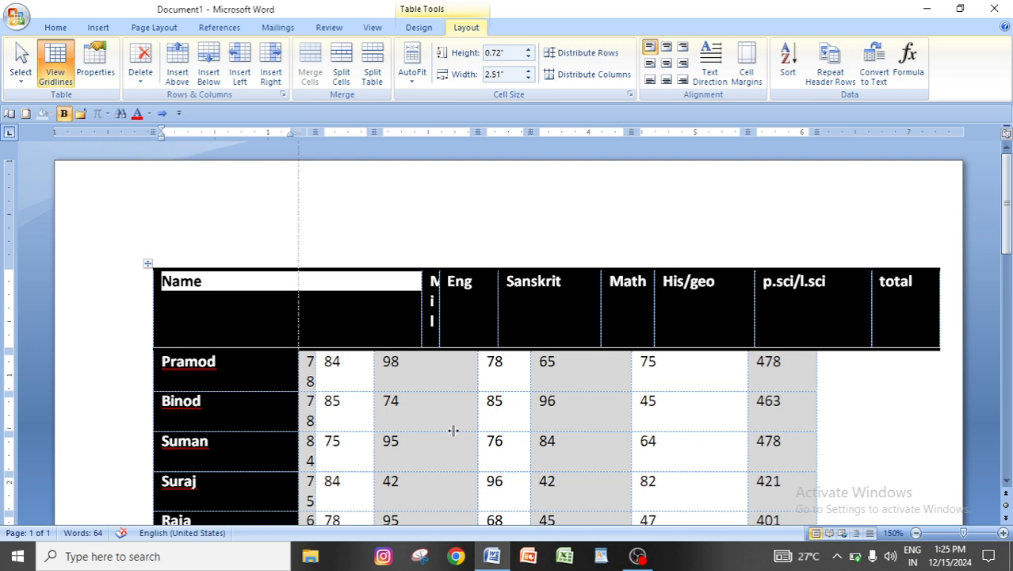
left_click_drag(454, 430, 454, 430)
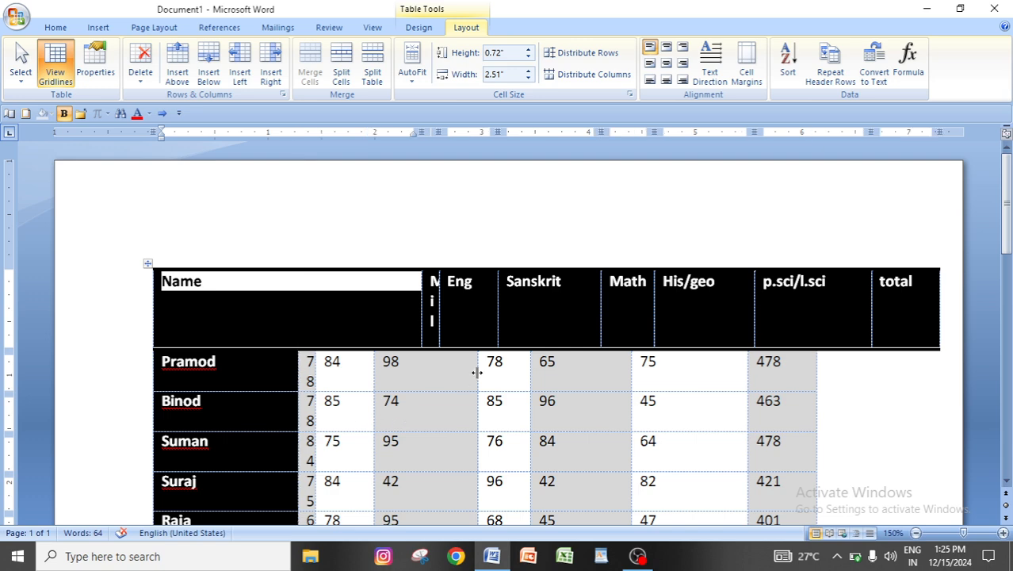
key("ctrl+z")
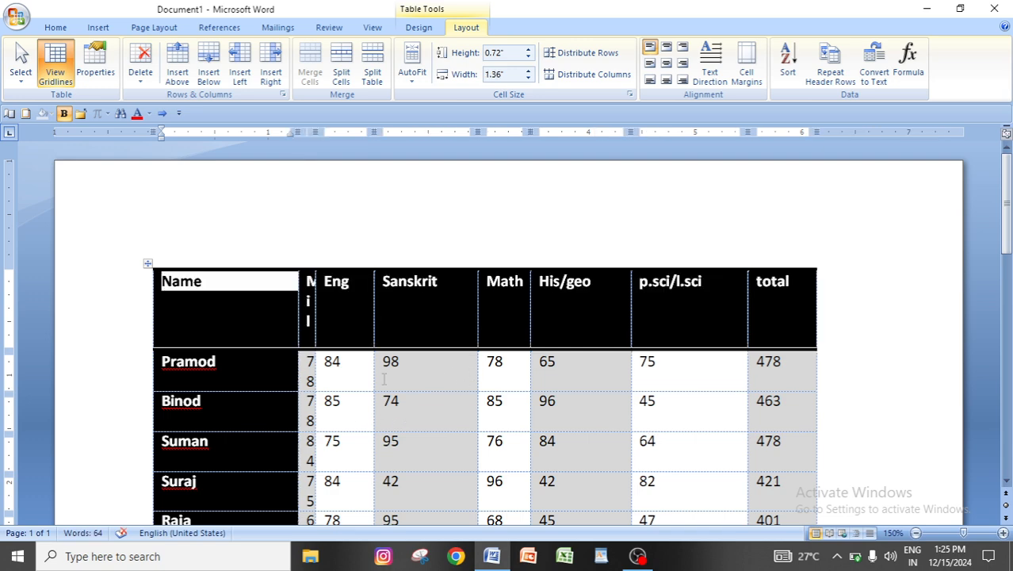
left_click(347, 373)
Step: Align the Name heading in its cell to top left, top center and top right in turn
left_click(254, 322)
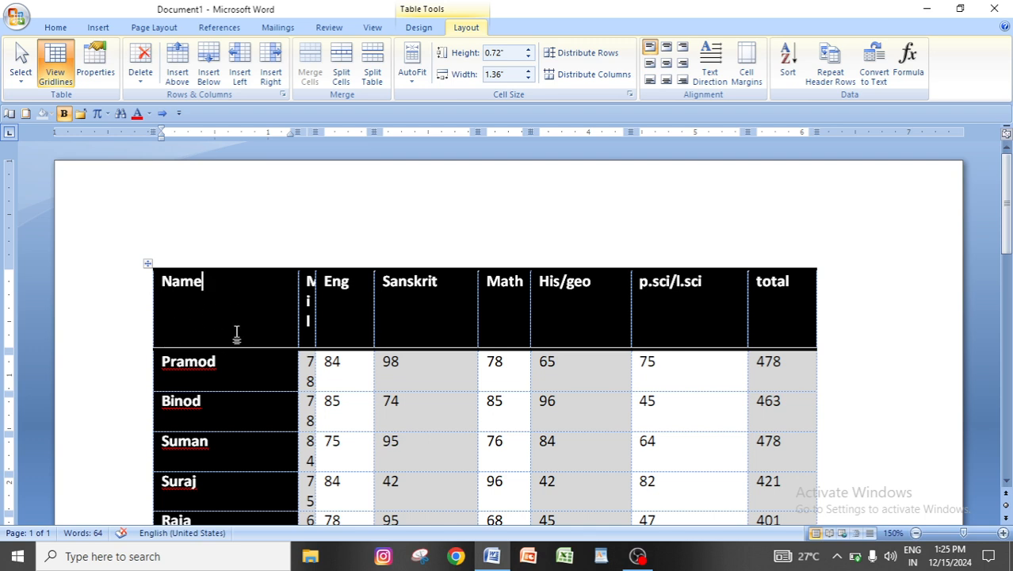
left_click(651, 49)
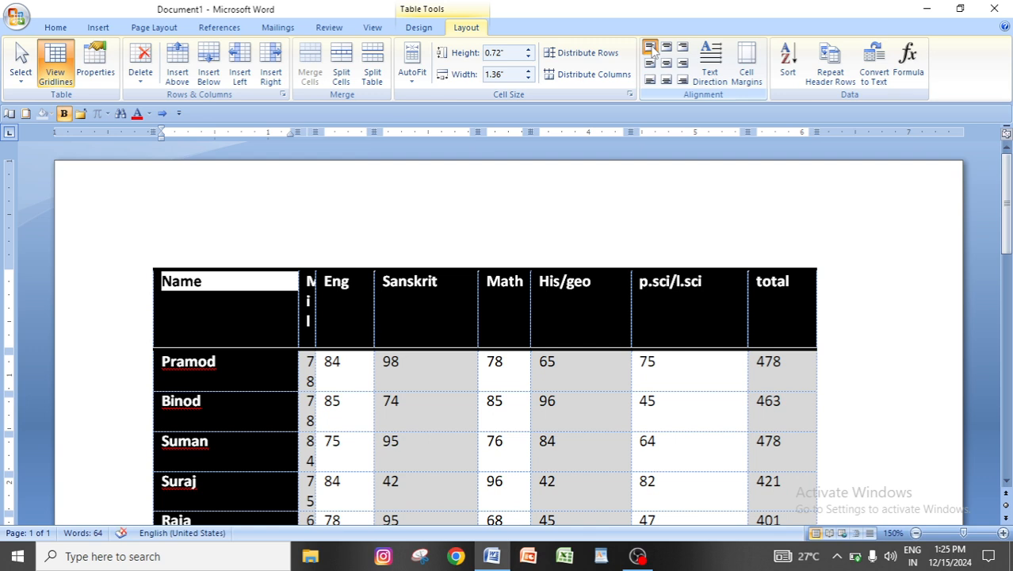
left_click(666, 47)
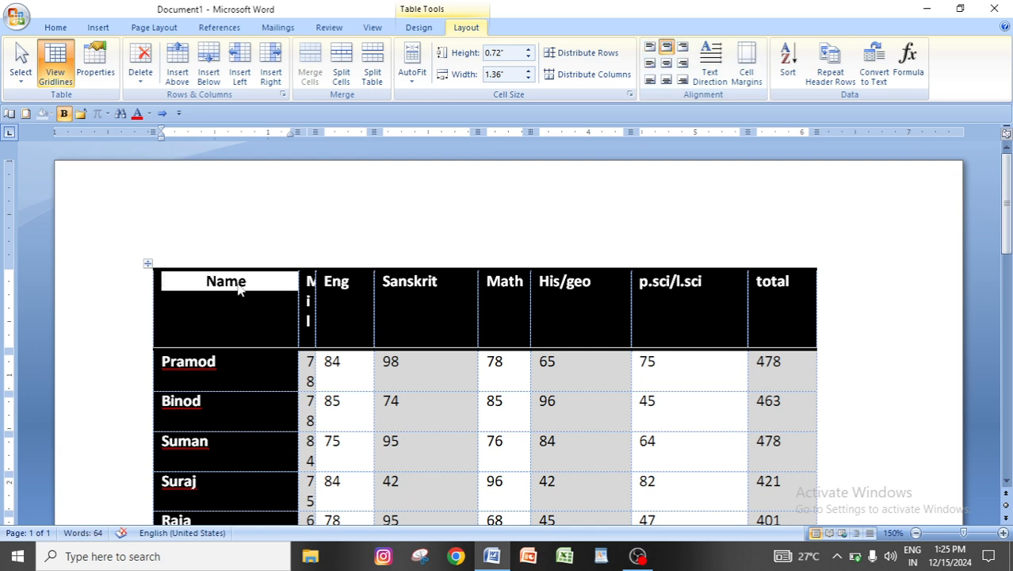
left_click(683, 46)
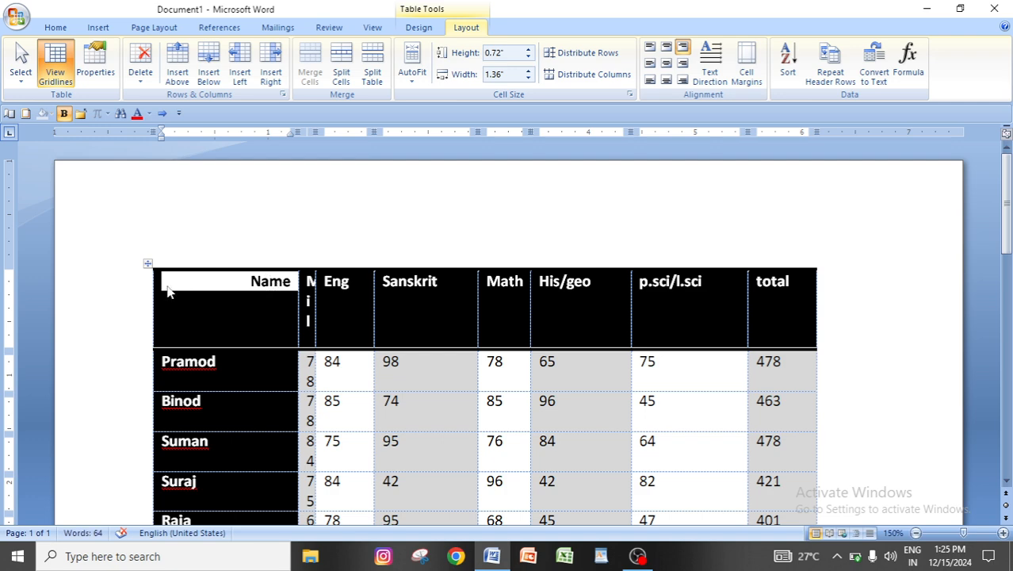
left_click(261, 293)
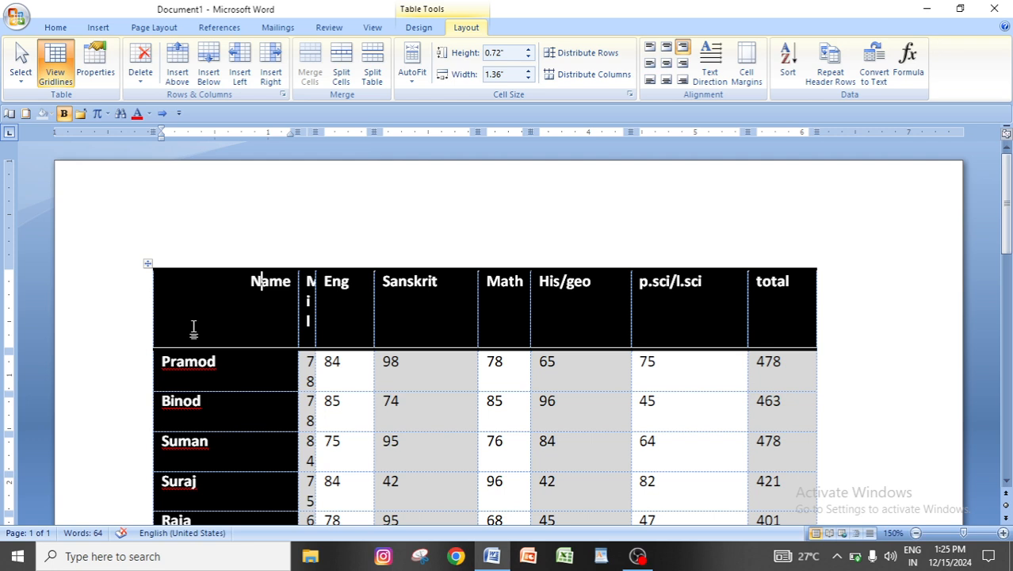
Step: Try the center left, center, center right, bottom left, bottom center and bottom right alignments on the Name heading
left_click(648, 64)
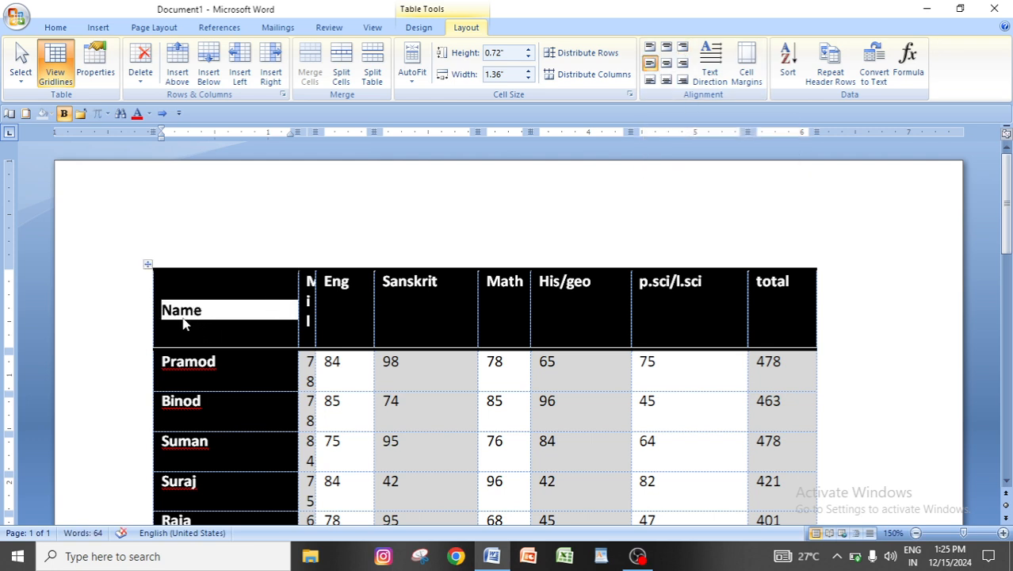
left_click(667, 63)
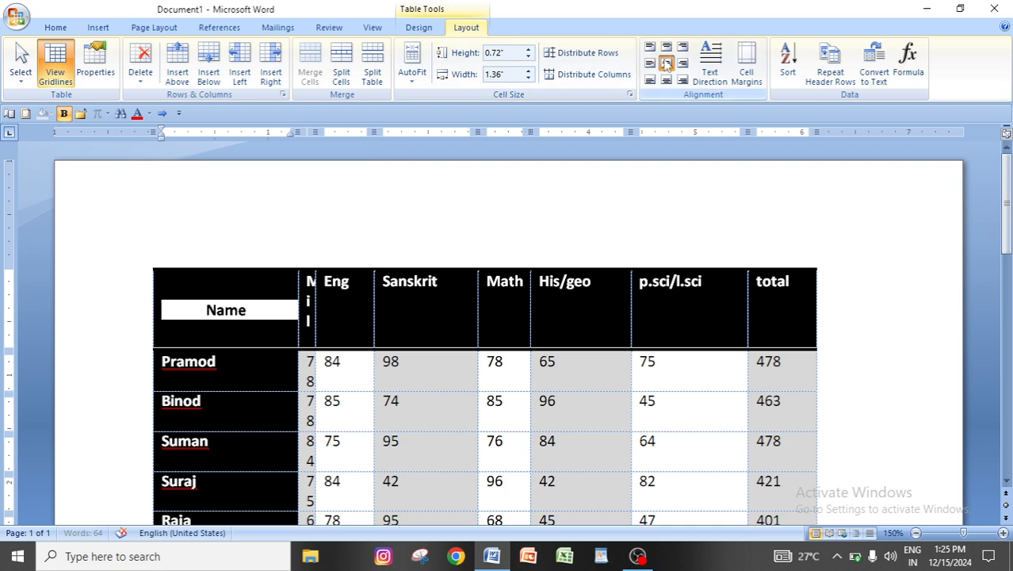
left_click(683, 64)
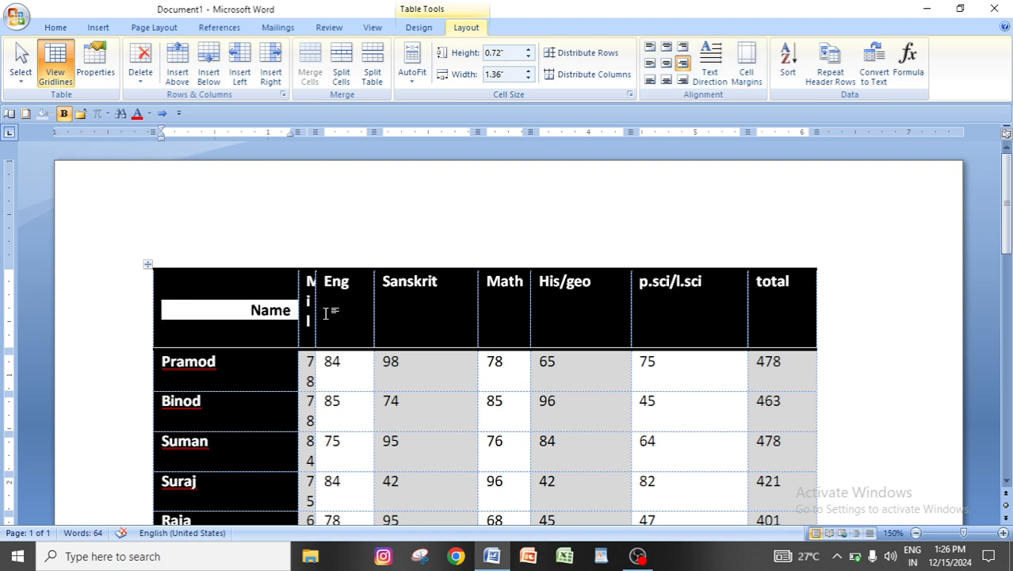
left_click(649, 81)
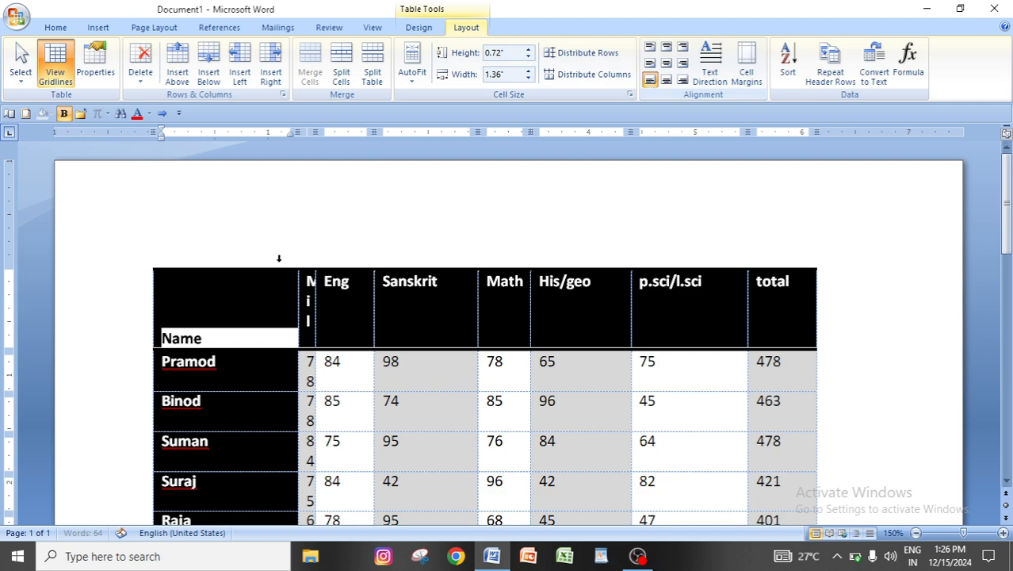
left_click(666, 81)
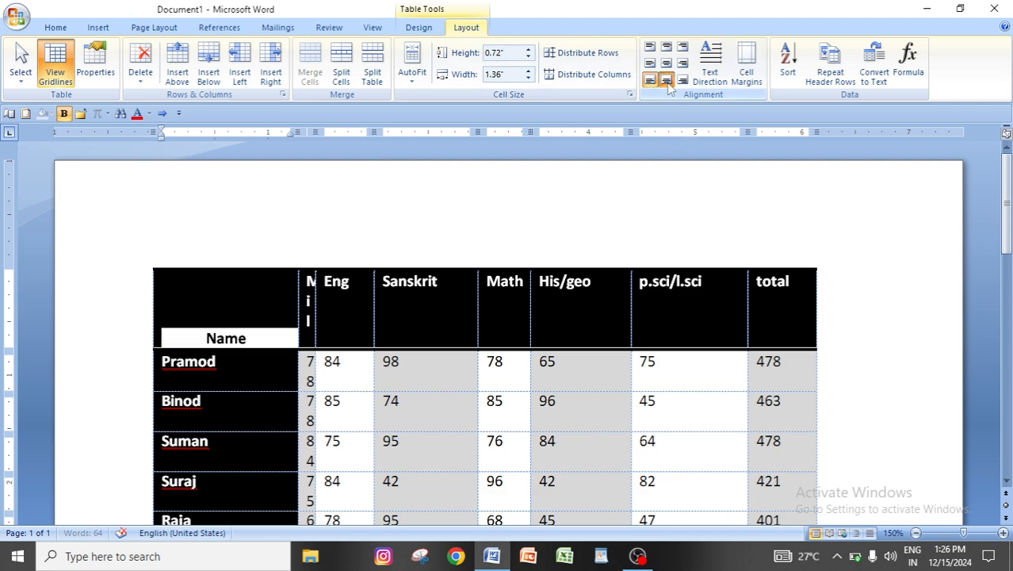
left_click(683, 80)
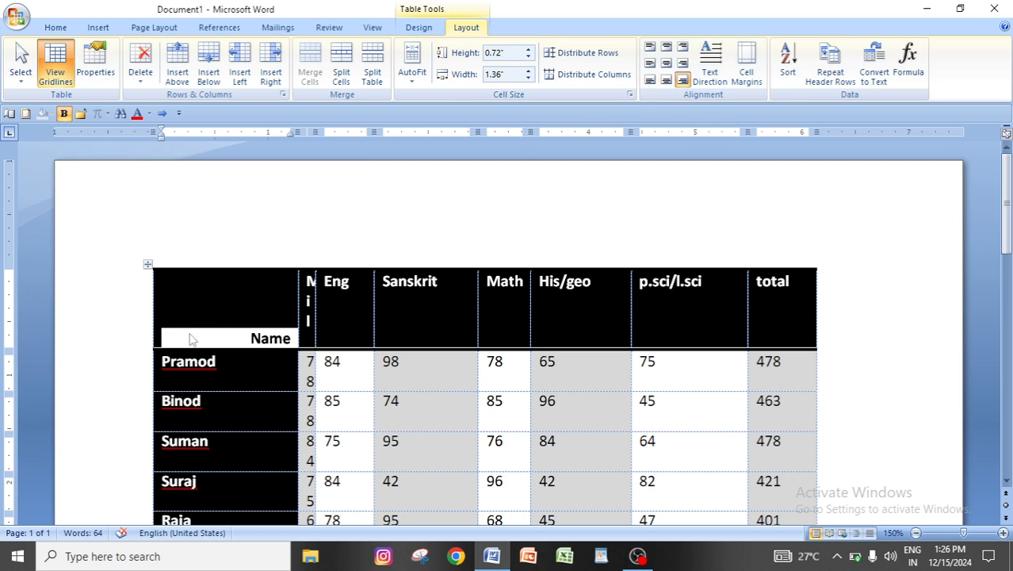
Step: Cycle the Name heading through the top, center and bottom cell alignments again, and finish with Align Center
left_click(649, 48)
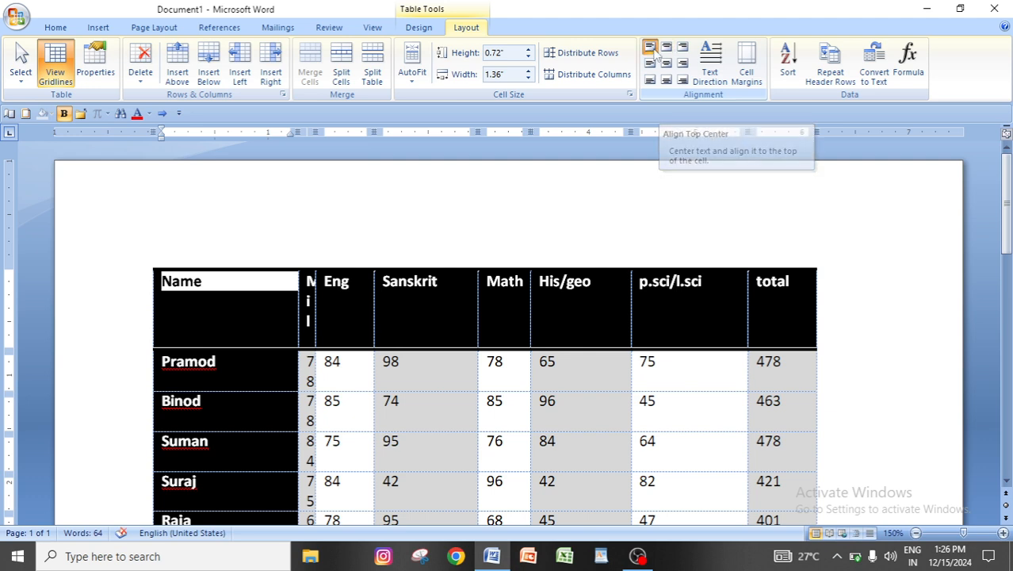
left_click(667, 47)
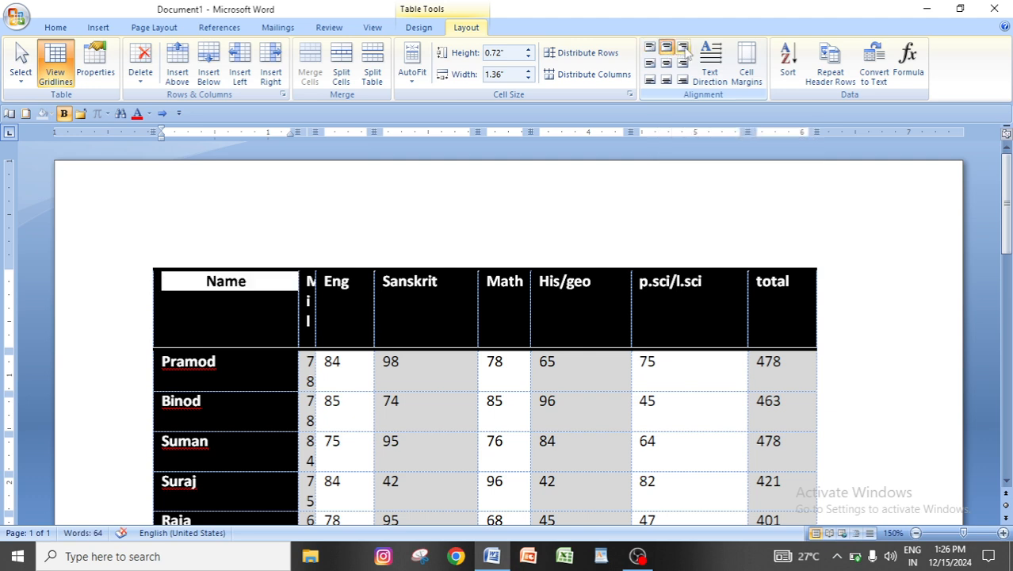
left_click(683, 48)
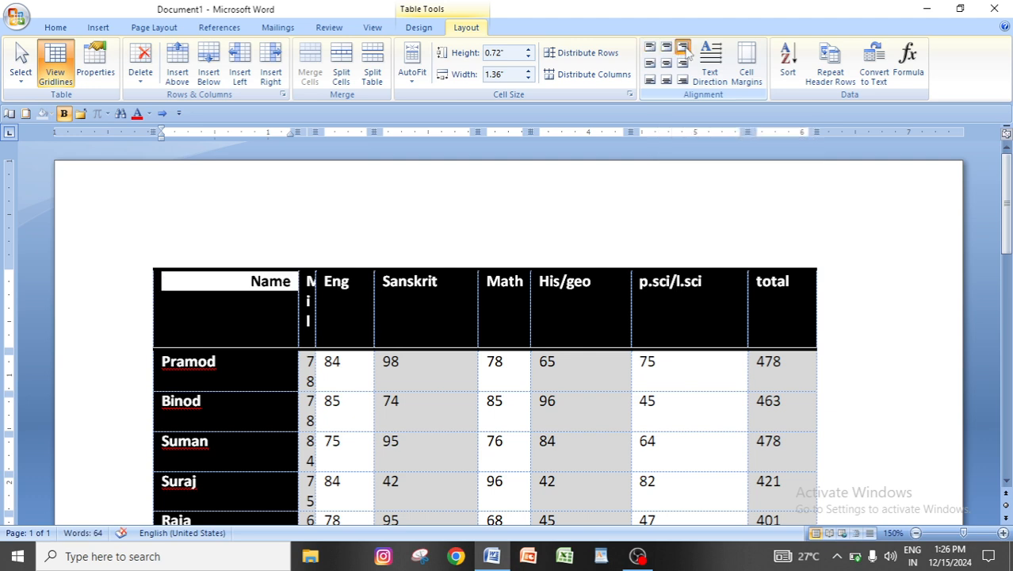
left_click(649, 63)
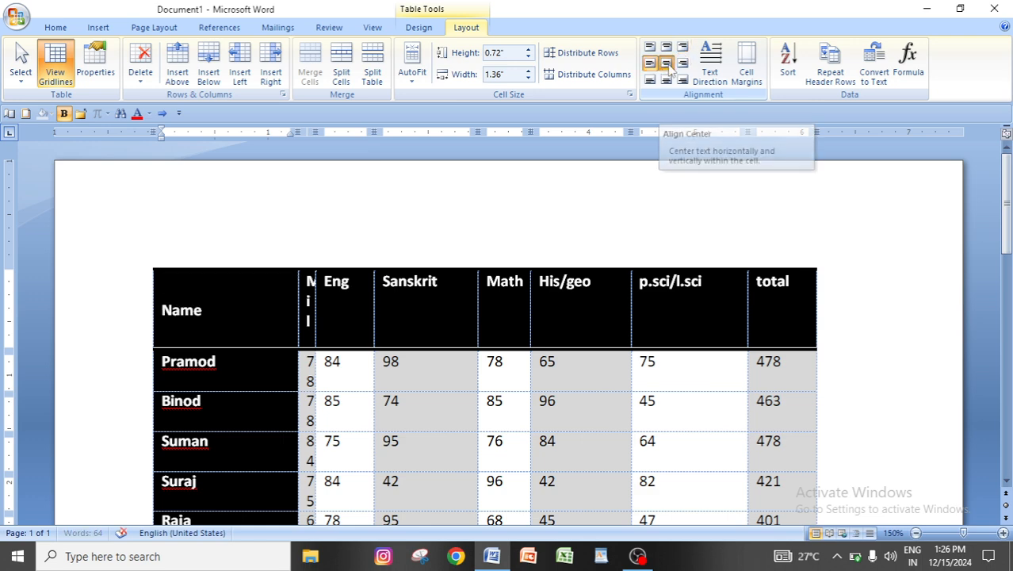
left_click(669, 68)
left_click(683, 63)
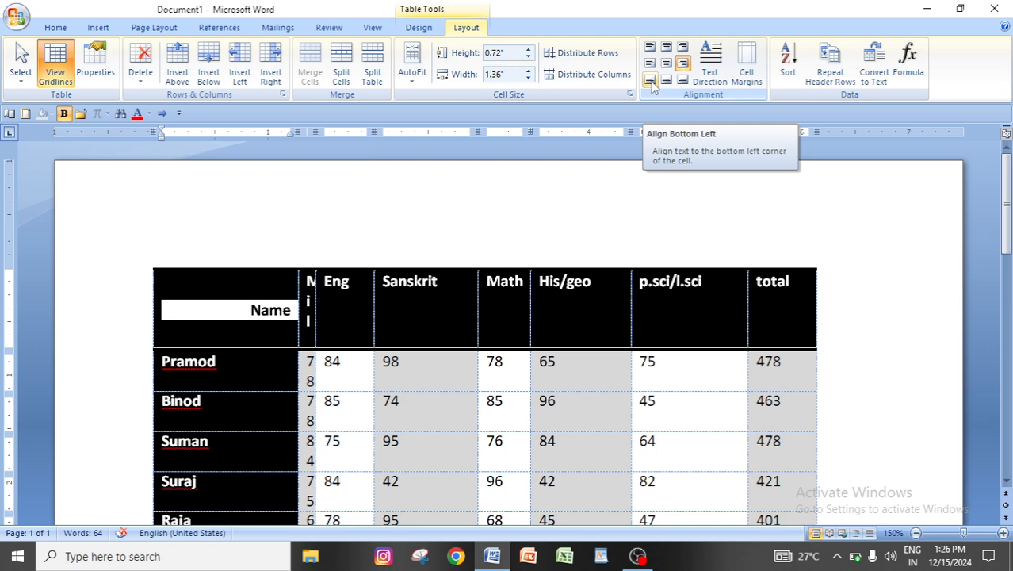
left_click(651, 83)
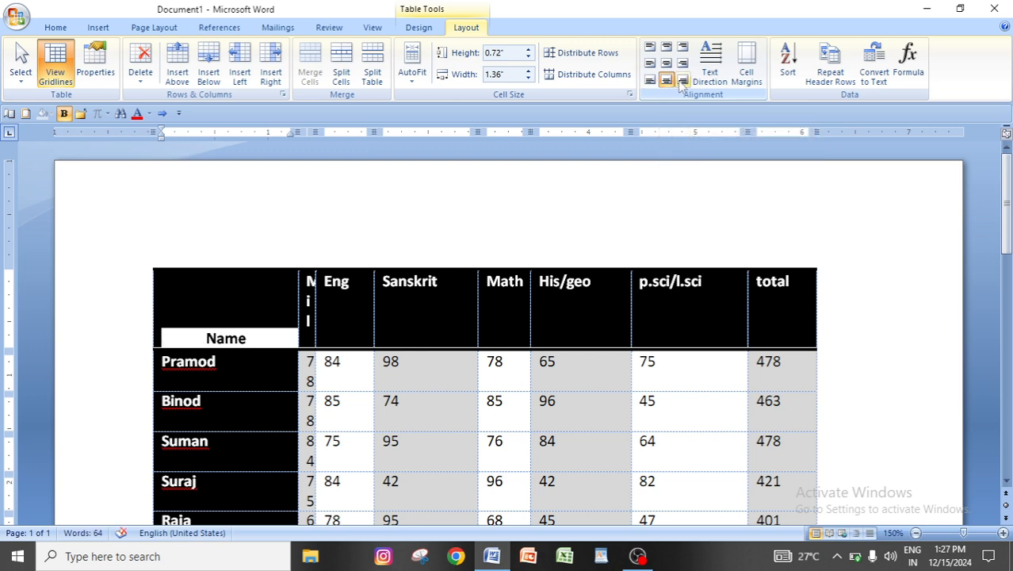
left_click(683, 81)
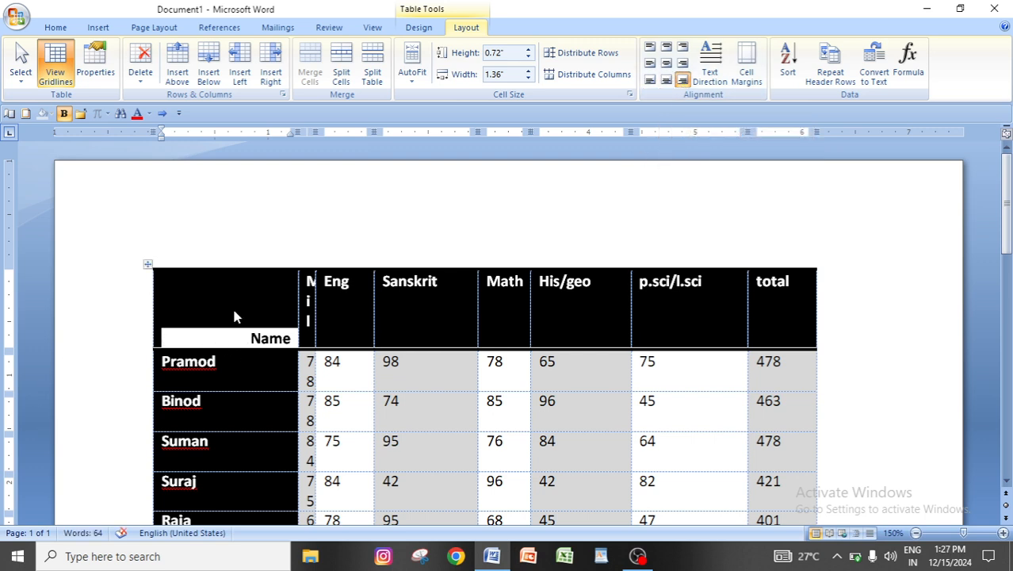
left_click(666, 64)
left_click(581, 340)
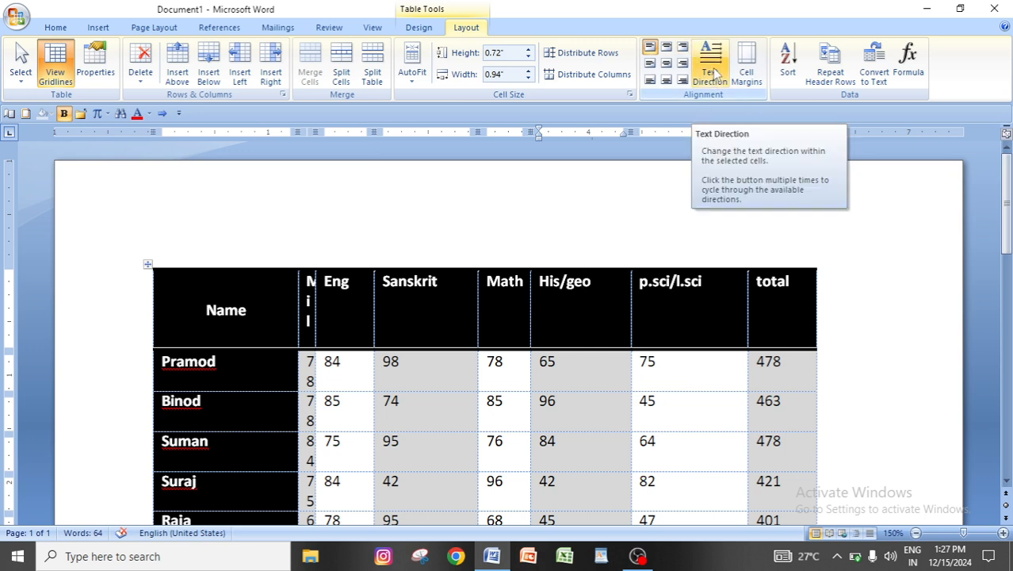
Step: Undo the Name heading alignments and the column and row resizing back to before the Math column was narrowed
key("ctrl+z")
key("ctrl+z")
key("ctrl+z")
key("ctrl+z")
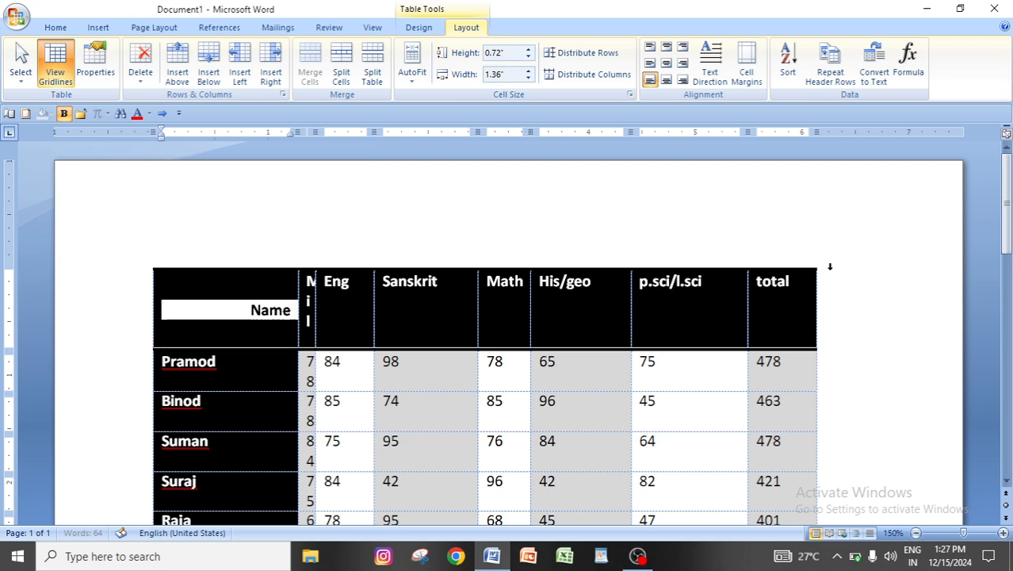
key("ctrl+z")
key("ctrl+z")
key("ctrl+z")
key("ctrl+z")
key("ctrl+z")
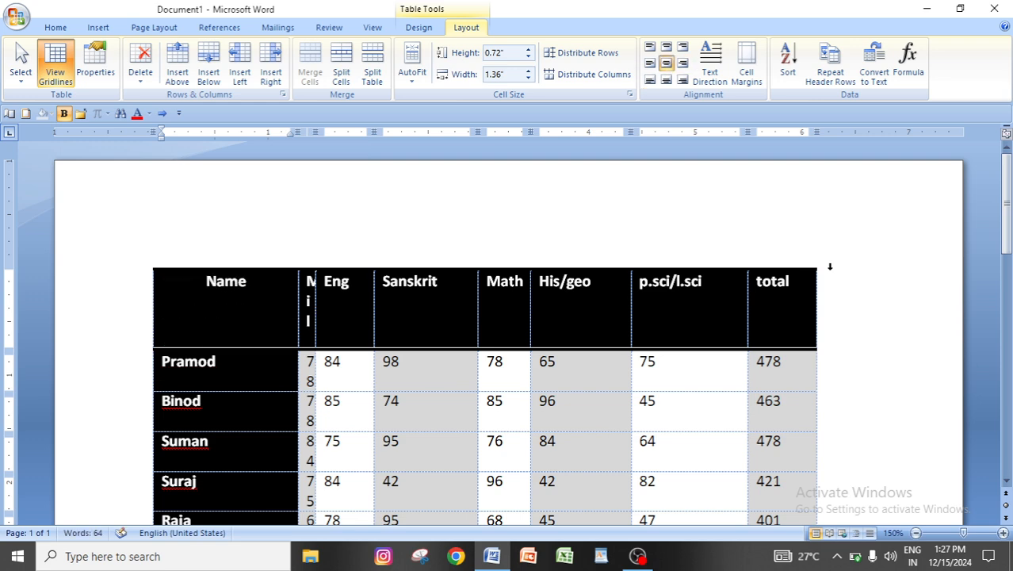
key("ctrl+z")
key("ctrl+z")
key("ctrl+z")
key("ctrl+z")
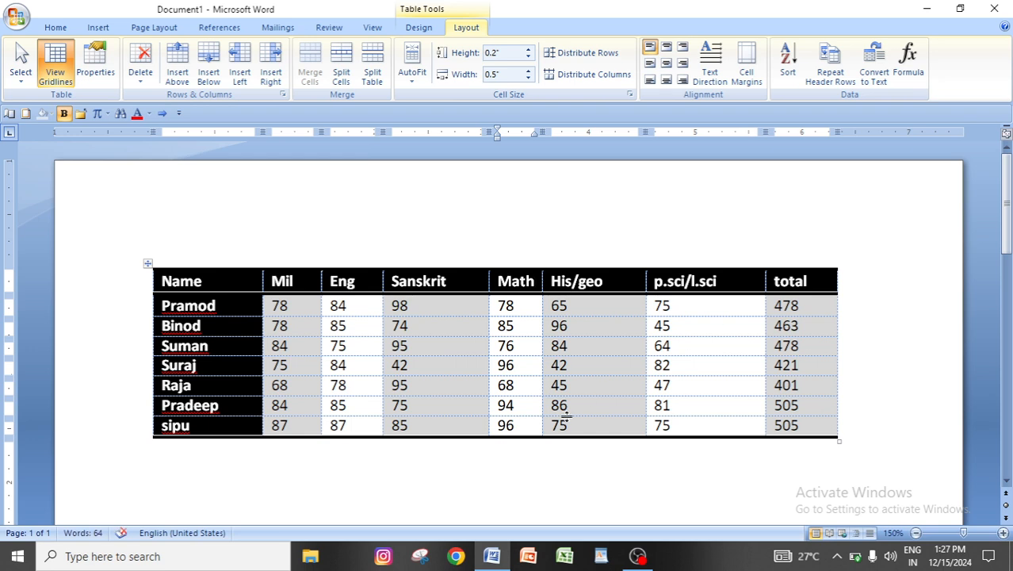
Step: Cycle the Math heading's text direction repeatedly through downward, upward and horizontal, ending on horizontal
left_click(713, 69)
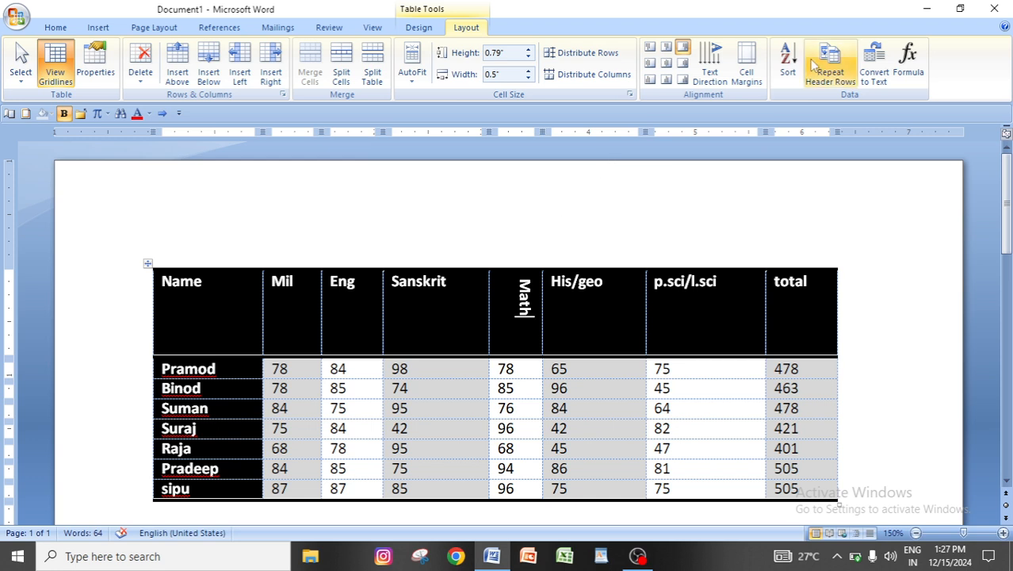
left_click(711, 63)
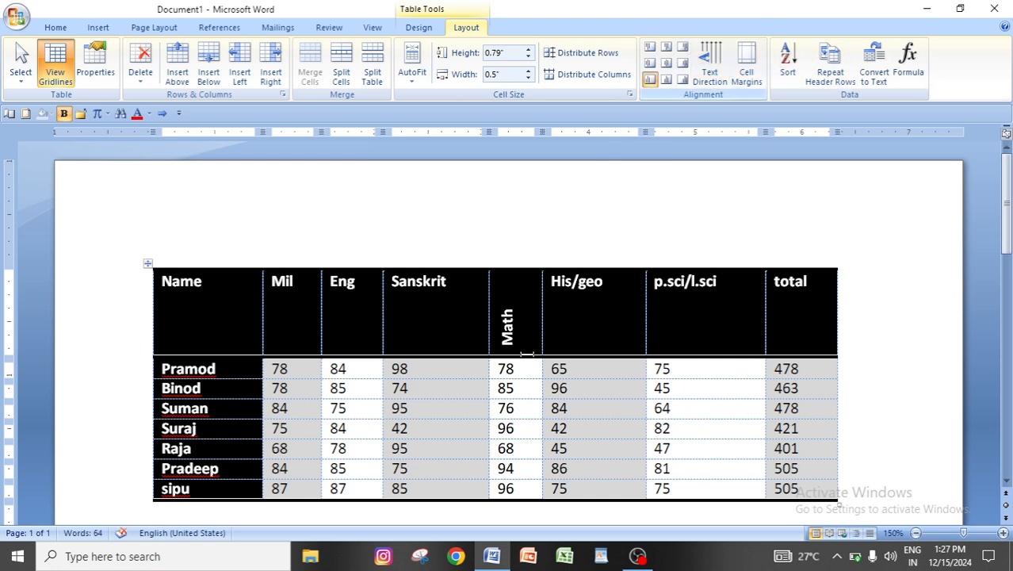
left_click(710, 69)
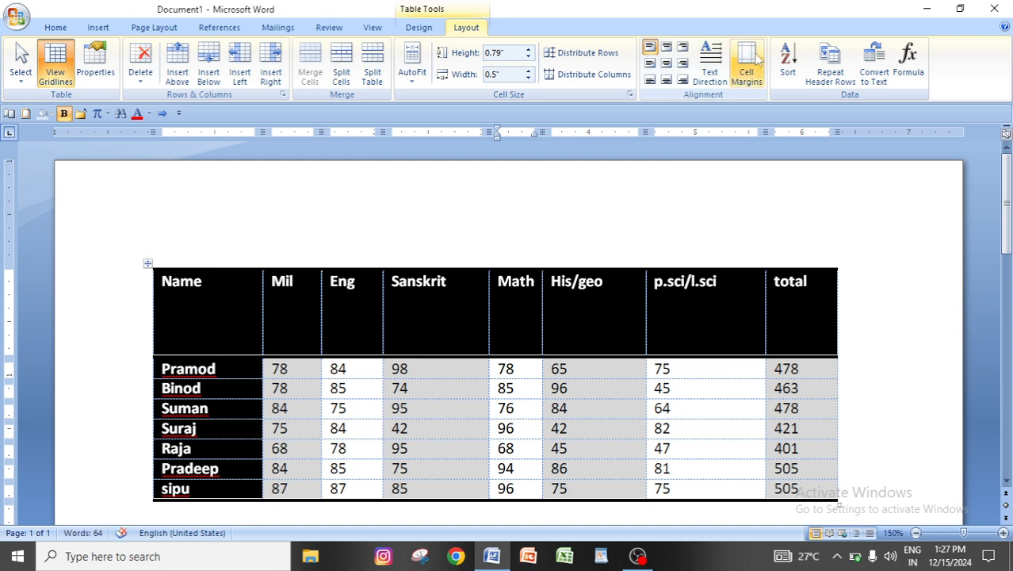
left_click(713, 70)
left_click(716, 72)
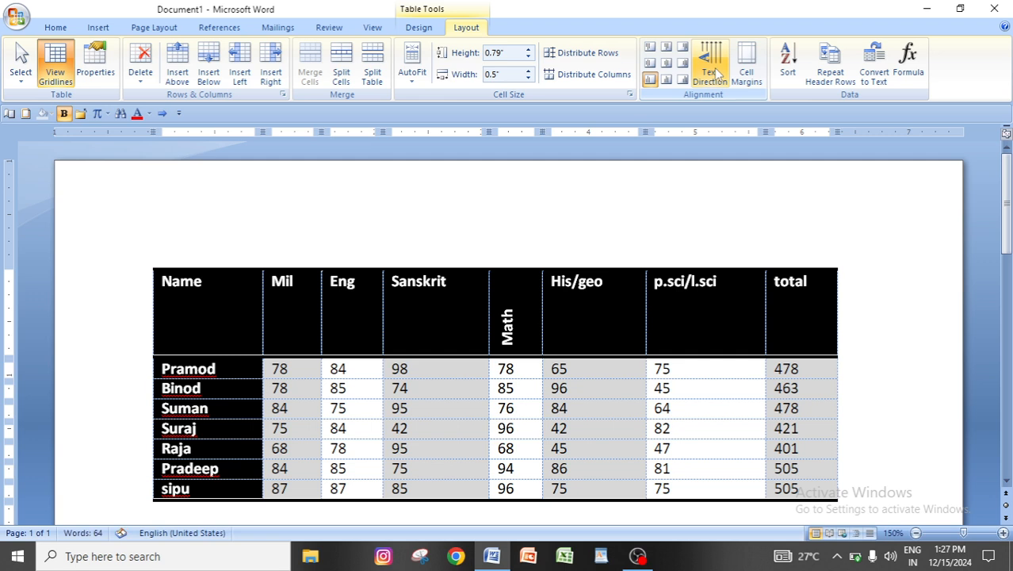
left_click(716, 72)
left_click(715, 72)
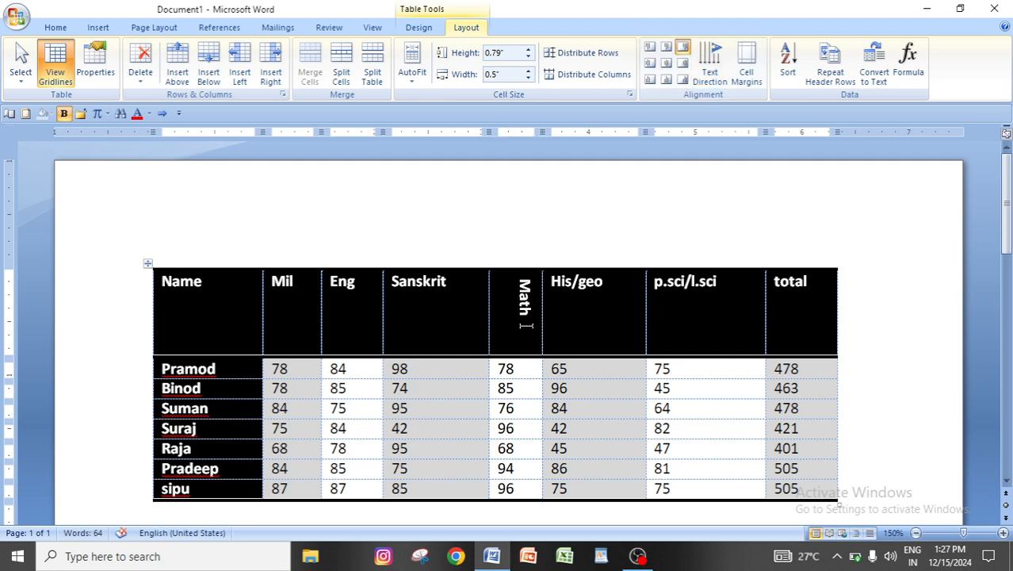
left_click(706, 62)
left_click(711, 73)
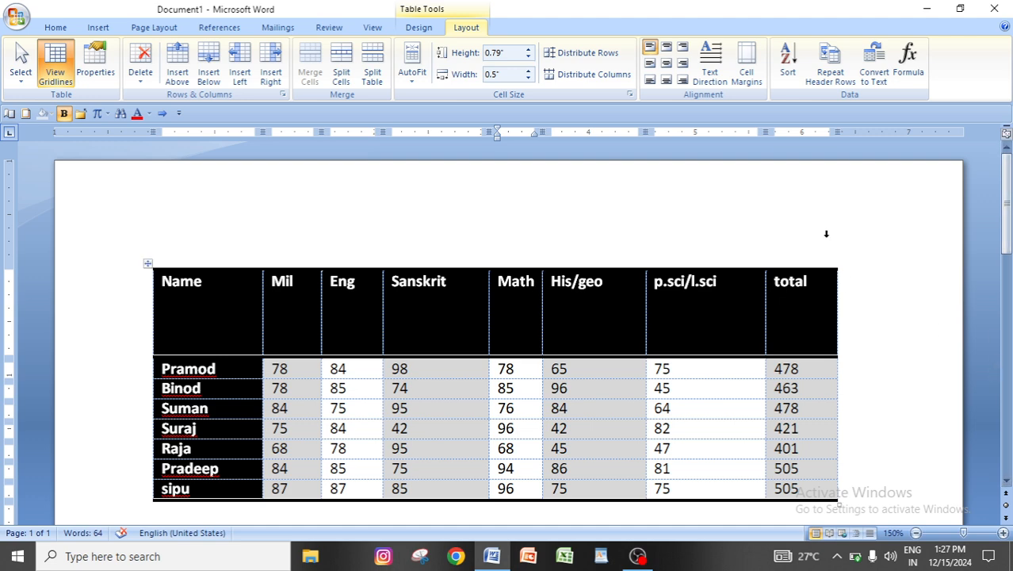
Step: Increase the default top cell margin of the whole table by one increment
left_click(505, 283)
left_click(744, 66)
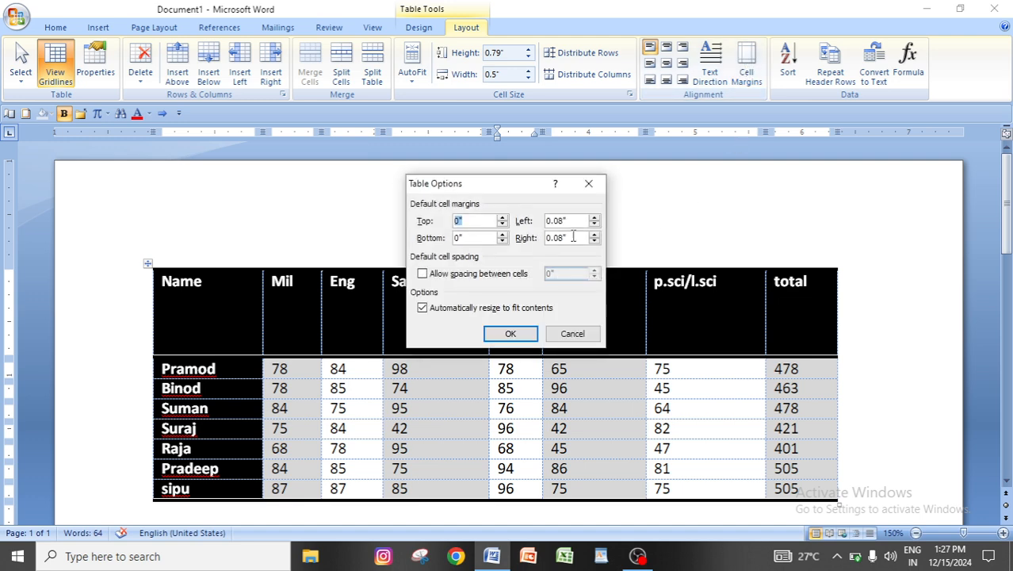
left_click_drag(485, 185, 782, 51)
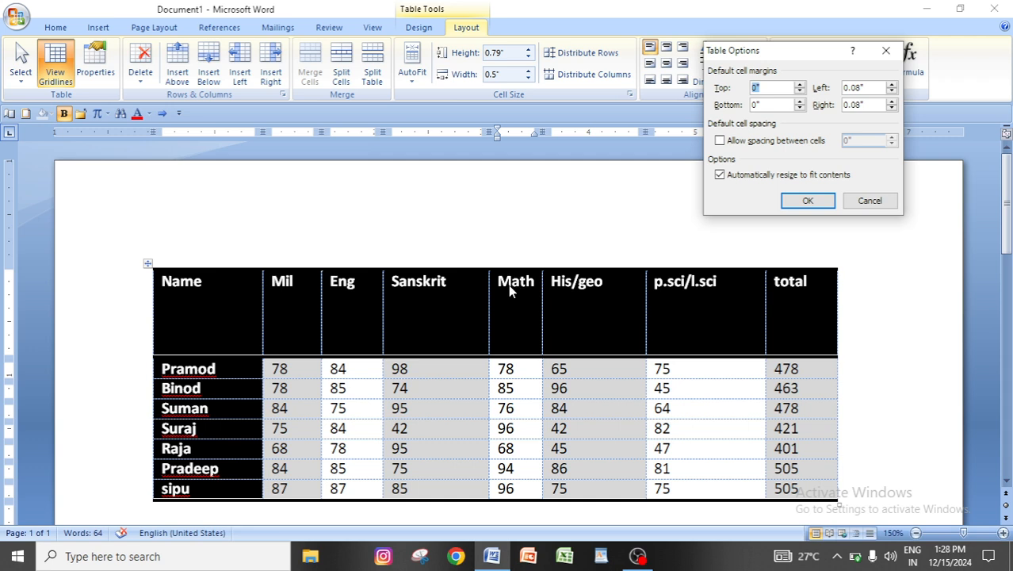
left_click(800, 85)
left_click(807, 201)
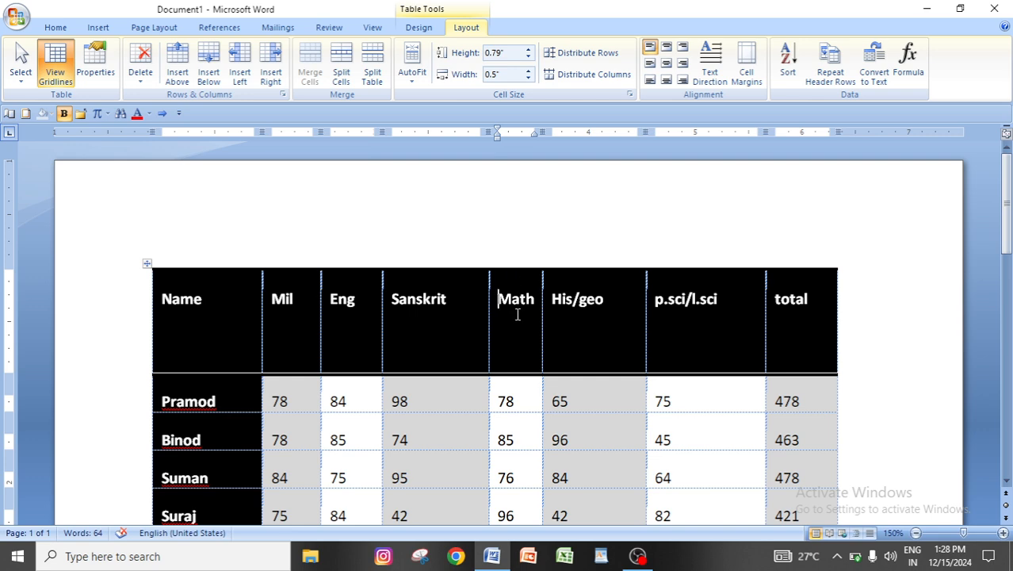
Step: Review the default cell margins unchanged, and undo the cell margin, text direction and Math column narrowing changes
left_click(746, 69)
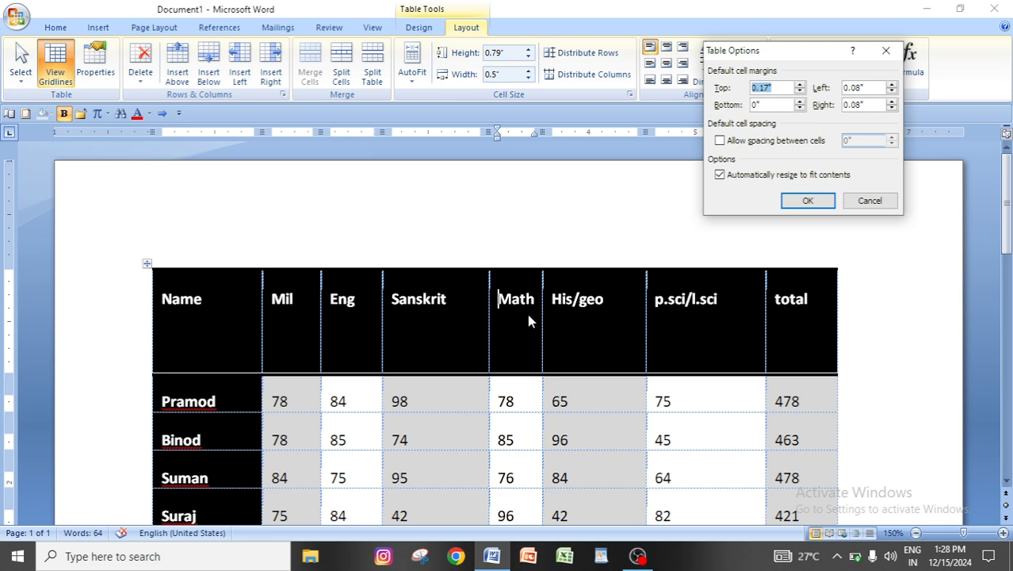
left_click(885, 50)
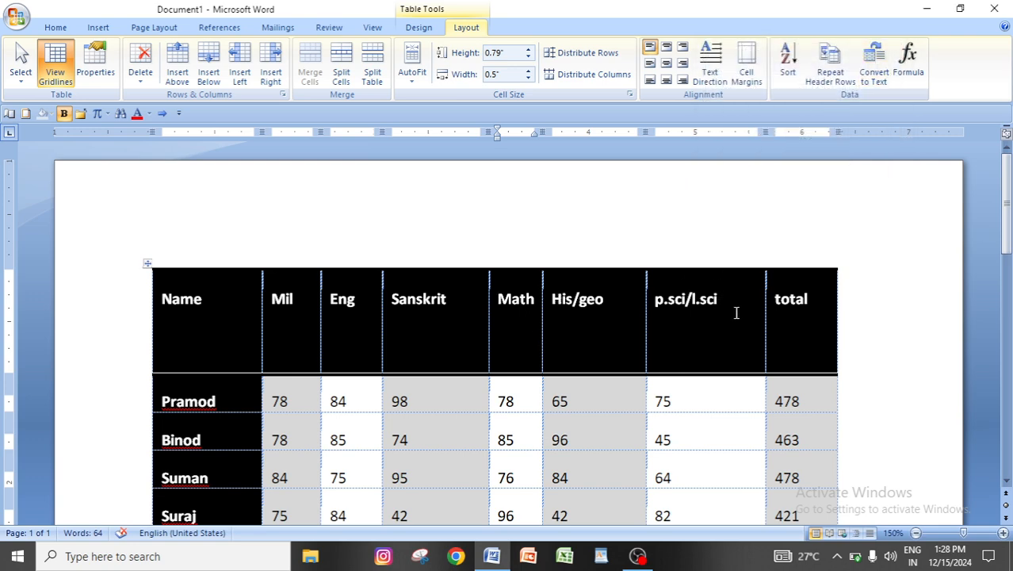
key("ctrl+z")
key("ctrl+z")
key("ctrl+z")
key("ctrl+z")
key("ctrl+z")
key("ctrl+z")
key("ctrl+z")
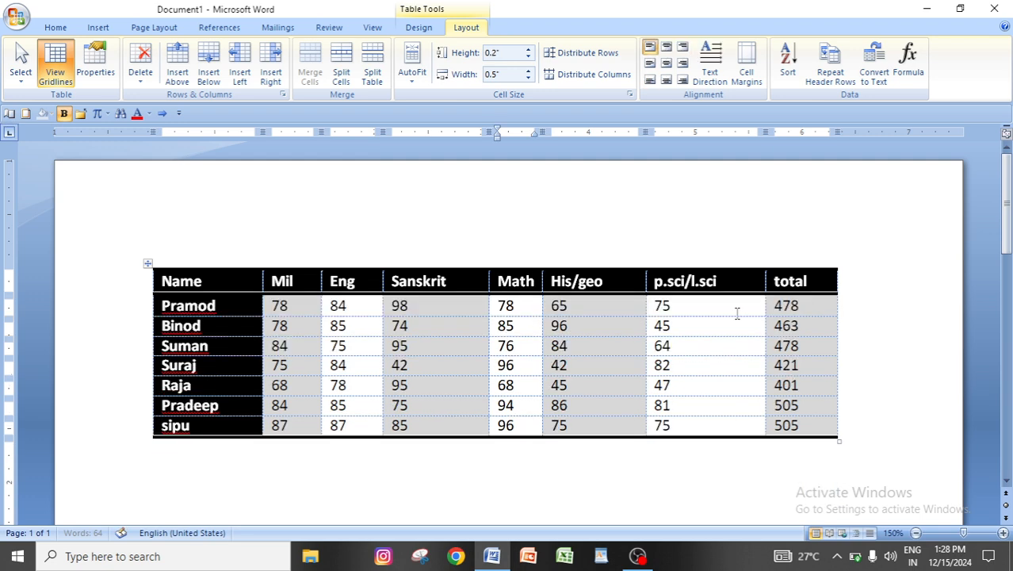
key("ctrl+z")
left_click(701, 346)
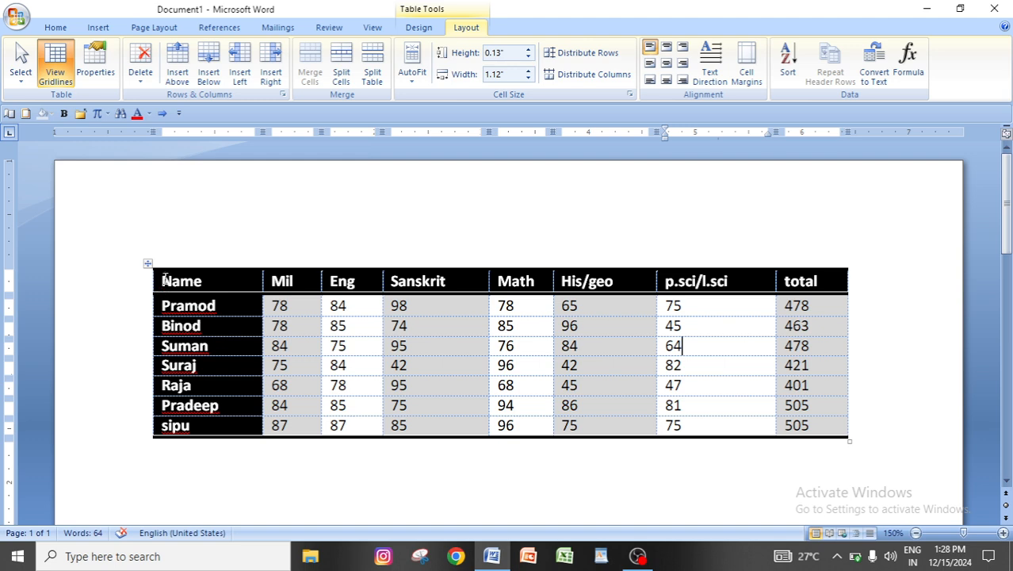
Step: Turn off the First Column style option for the marks table and deselect the Name column
left_click(164, 329)
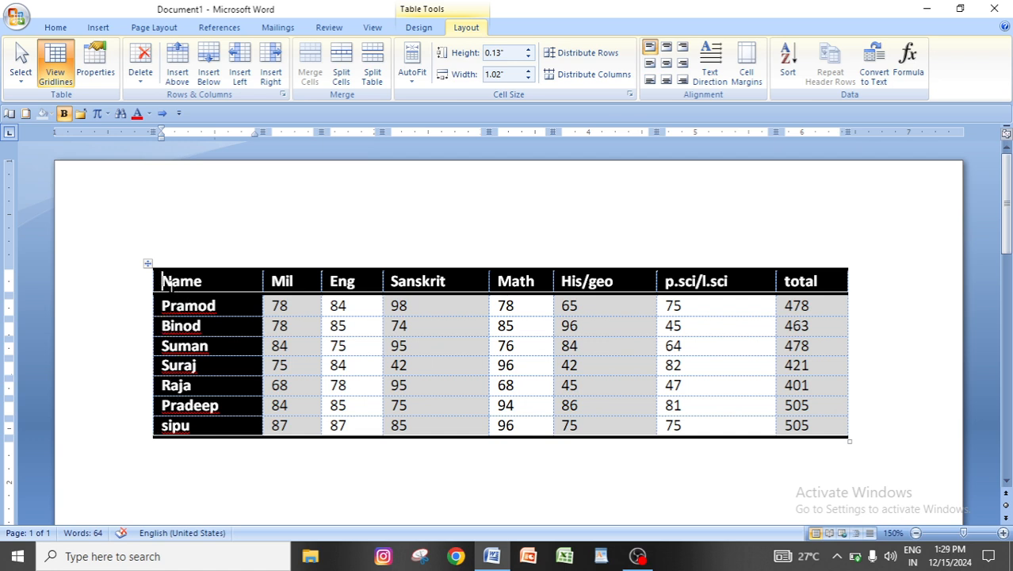
left_click_drag(167, 283, 229, 430)
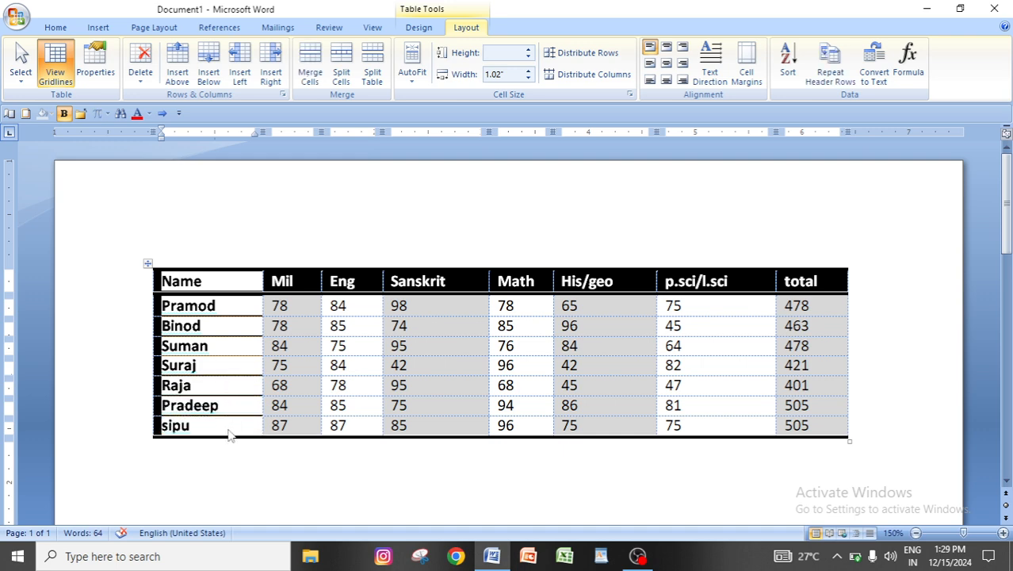
left_click(407, 29)
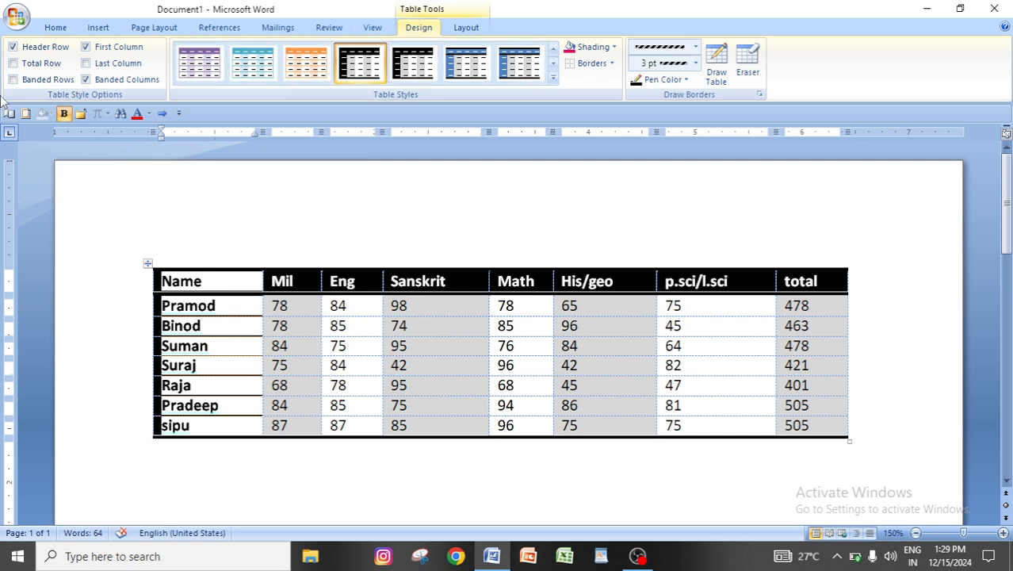
left_click(113, 52)
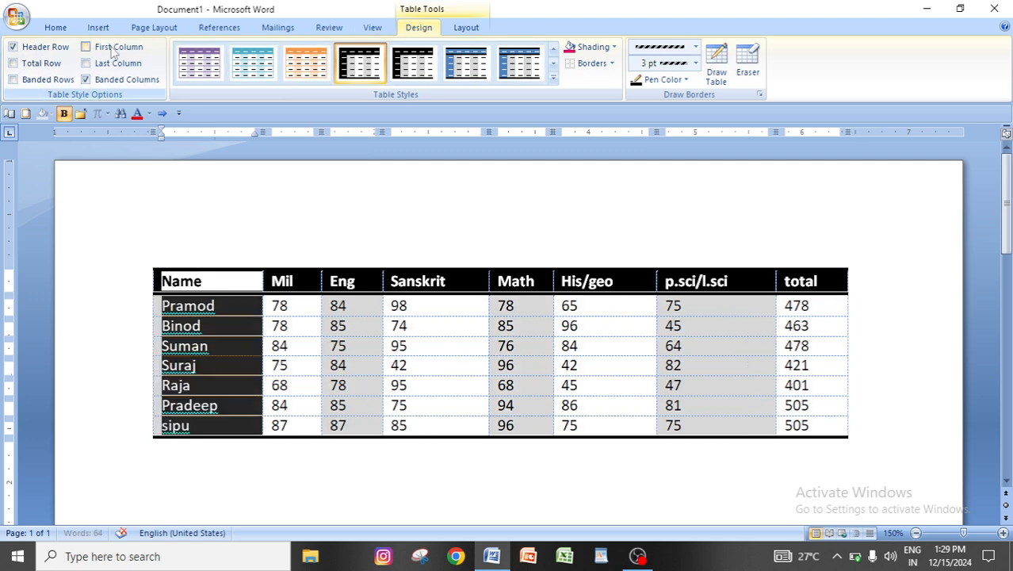
left_click(345, 364)
left_click(520, 363)
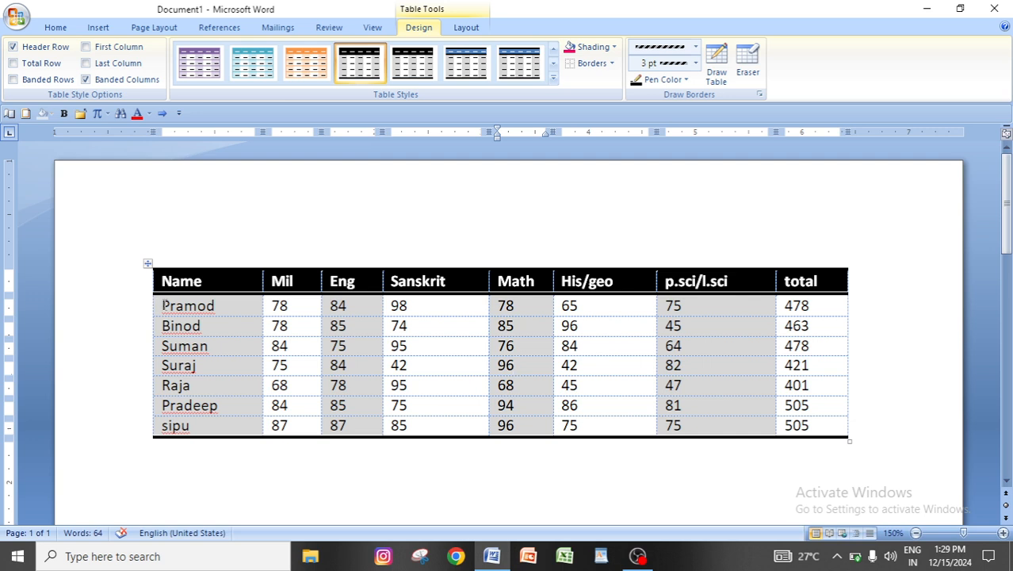
Step: Sort the student rows below the header by the Name column as text in ascending order
left_click_drag(162, 305, 191, 425)
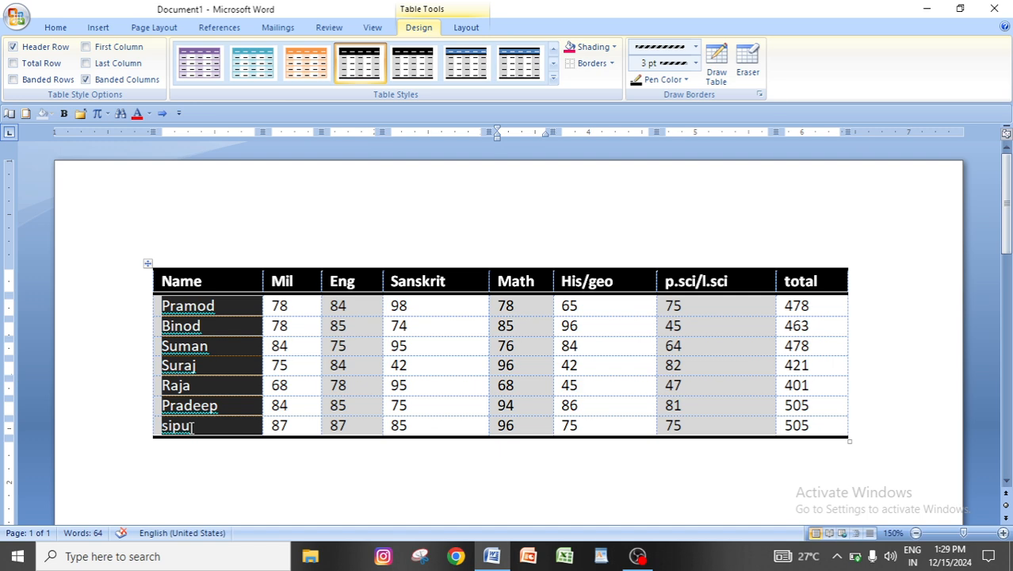
left_click(465, 27)
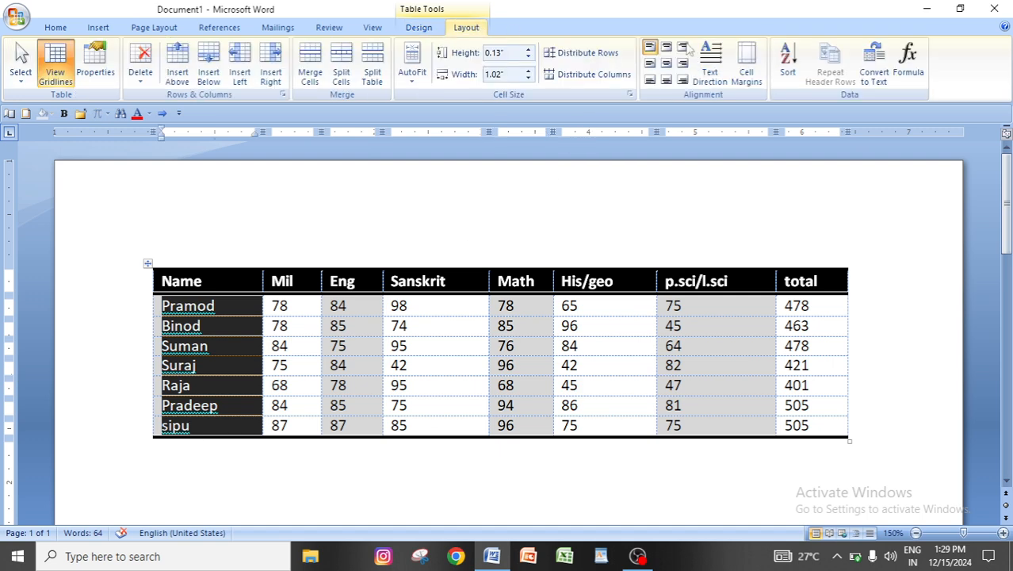
left_click(787, 62)
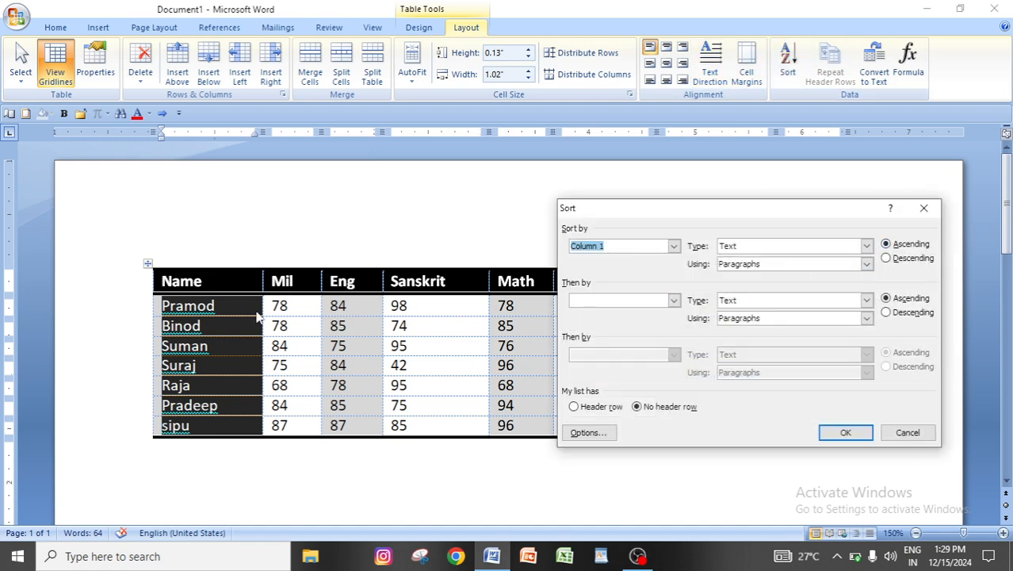
left_click(845, 432)
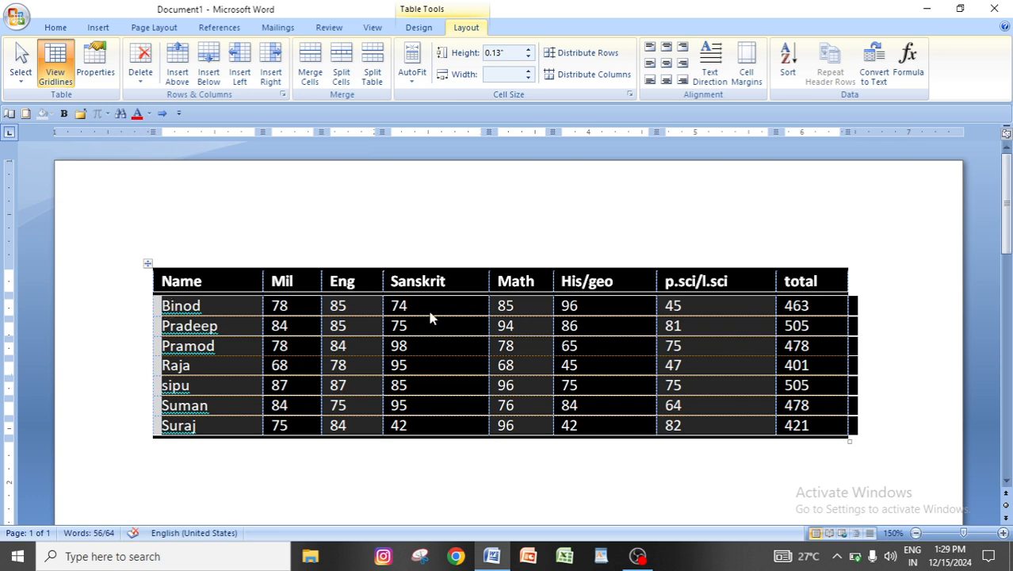
left_click(485, 386)
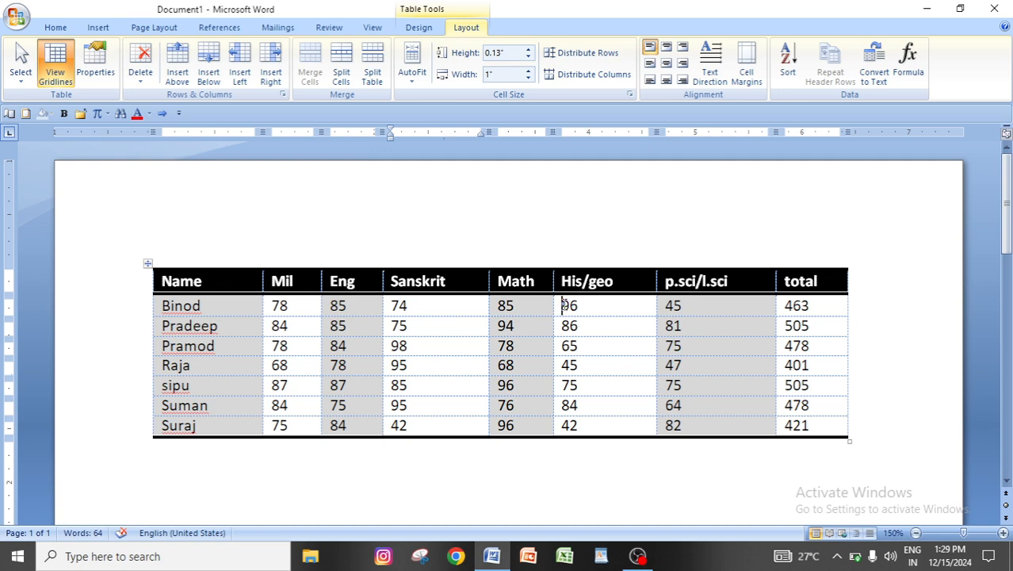
Step: Sort the student rows by the His/geo column as numbers in ascending order
left_click_drag(562, 305, 597, 434)
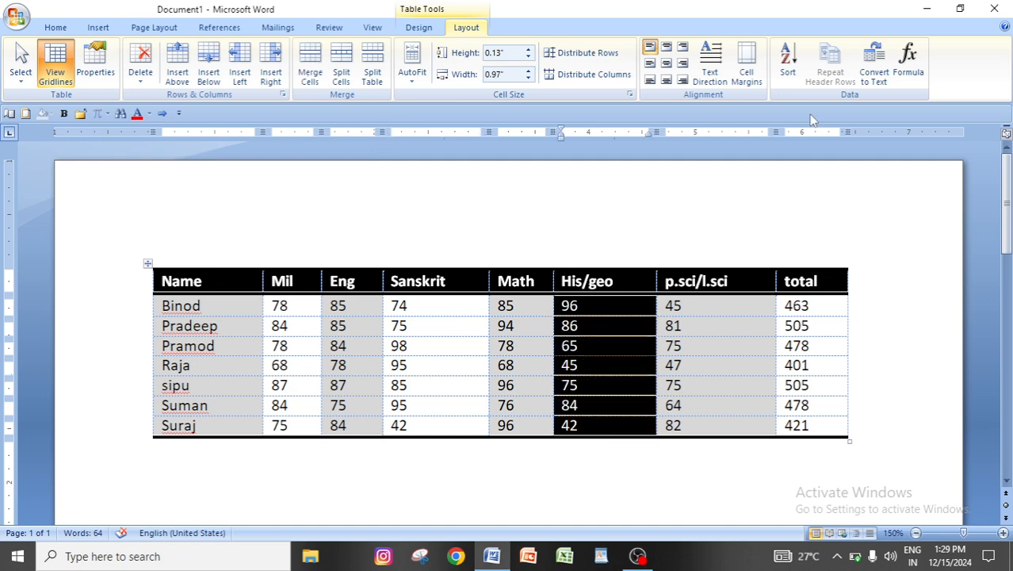
left_click(787, 62)
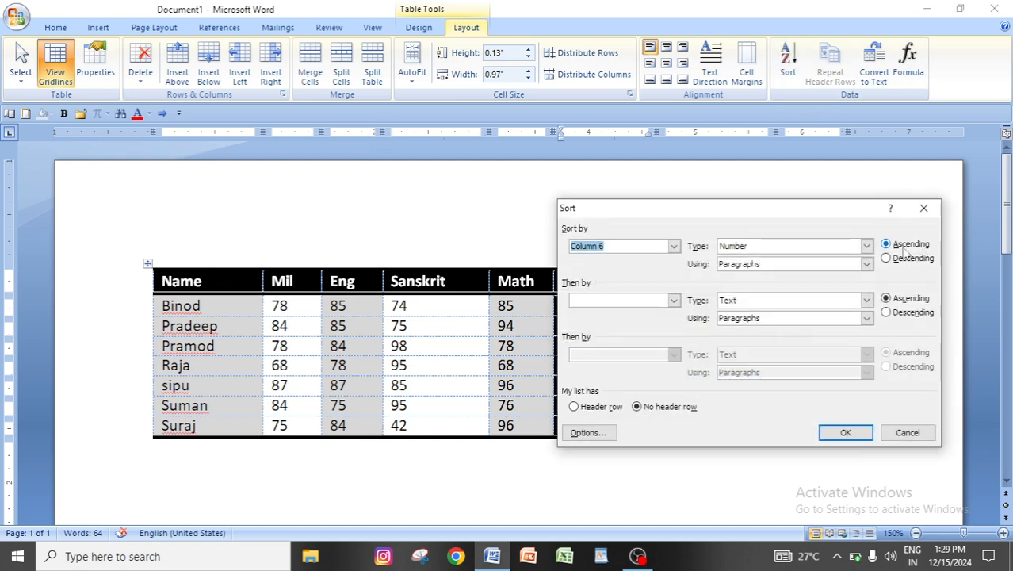
left_click_drag(825, 217, 425, 32)
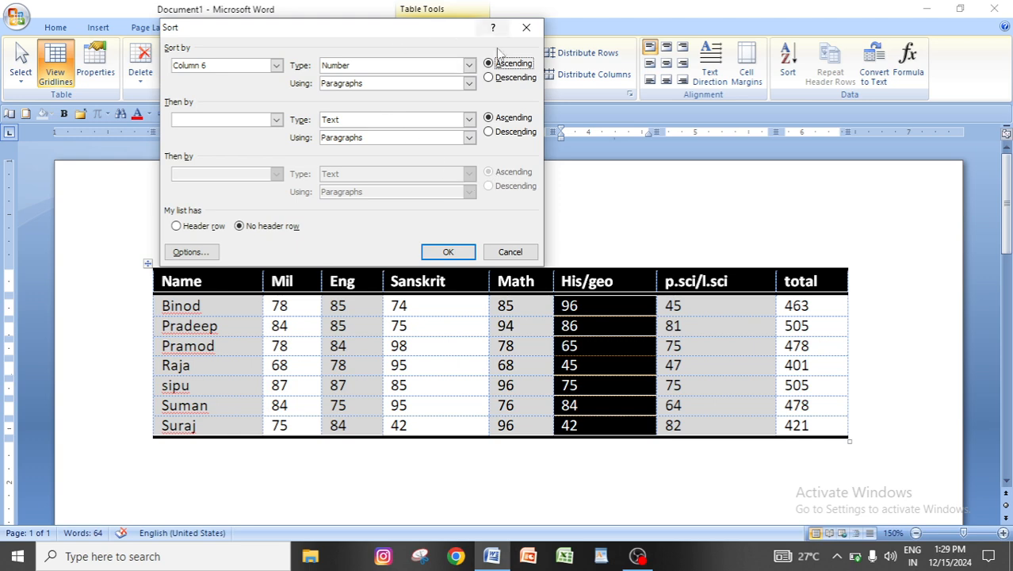
left_click(464, 253)
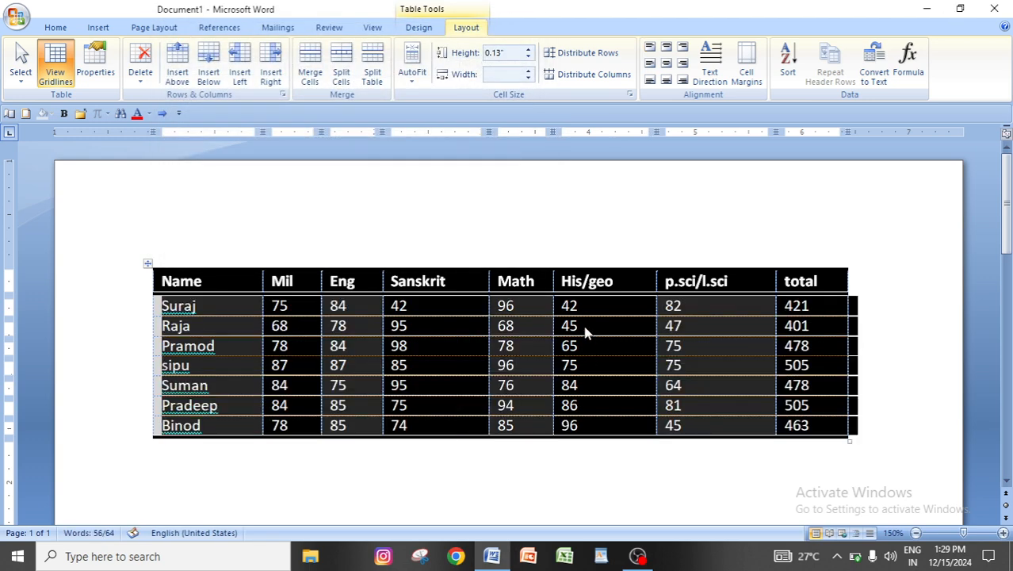
left_click(639, 432)
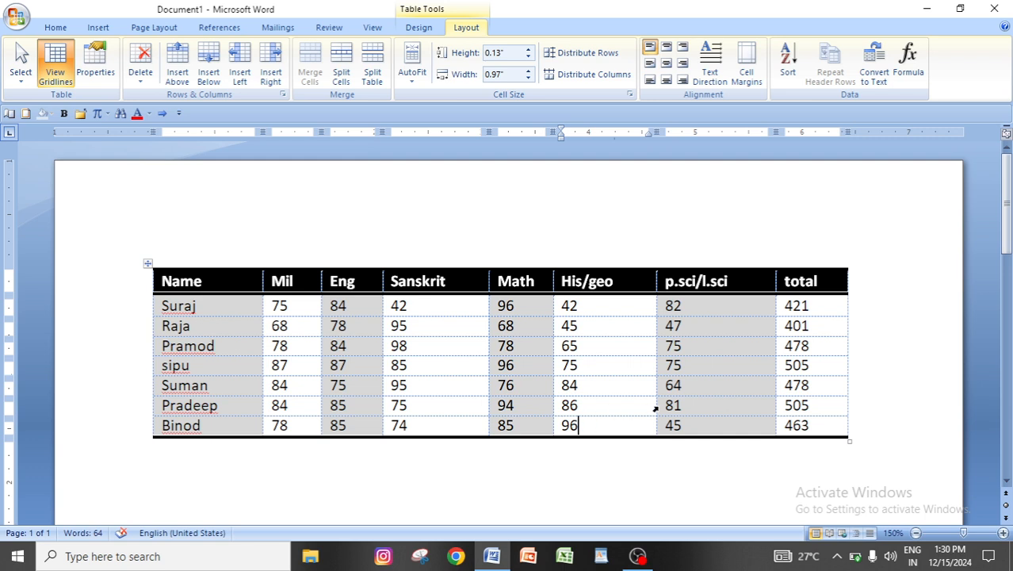
Step: Sort the student rows by the total column as numbers in descending order and deselect them
left_click(781, 306)
left_click(808, 325)
left_click_drag(783, 306, 808, 431)
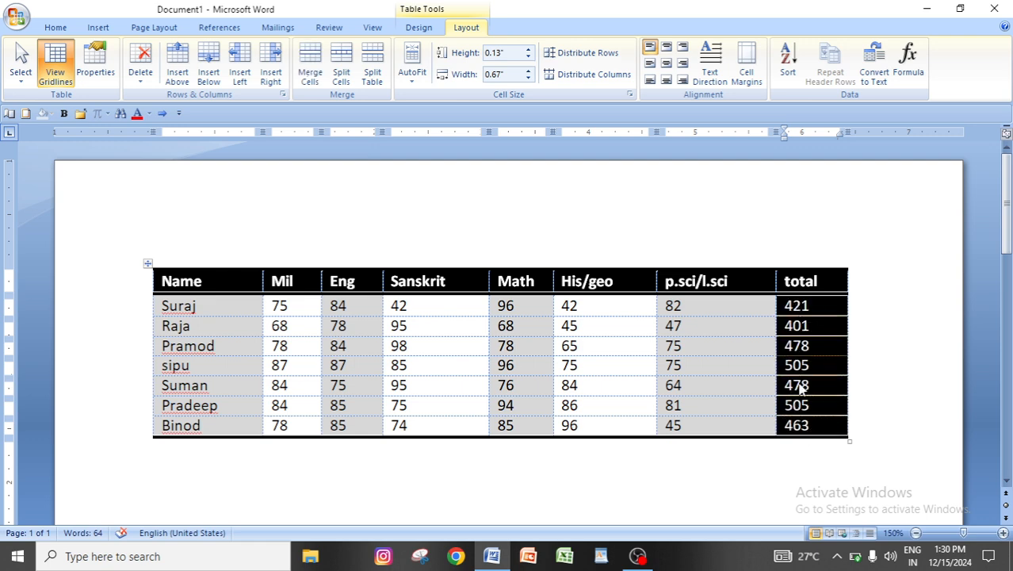
left_click(795, 73)
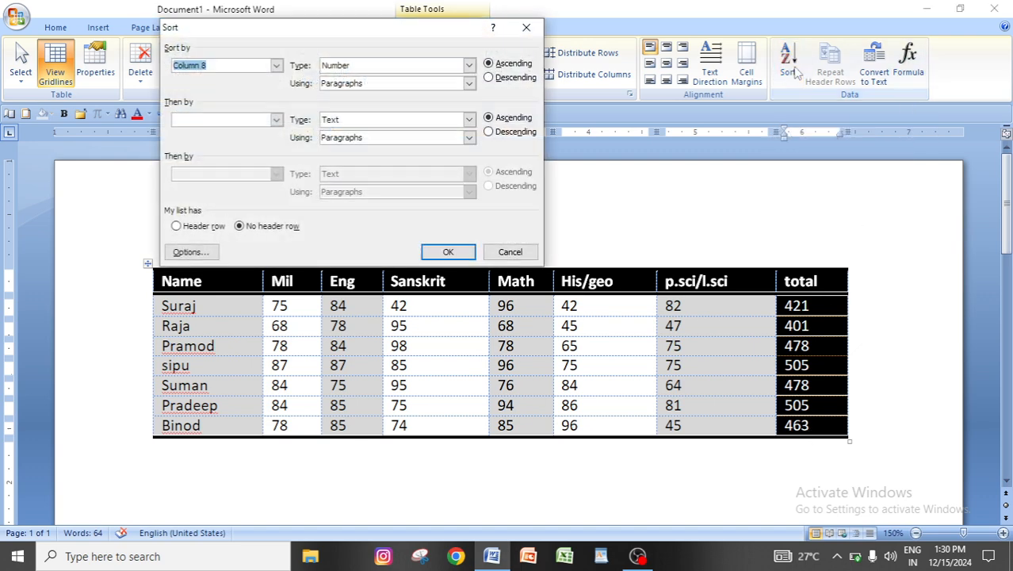
left_click(516, 79)
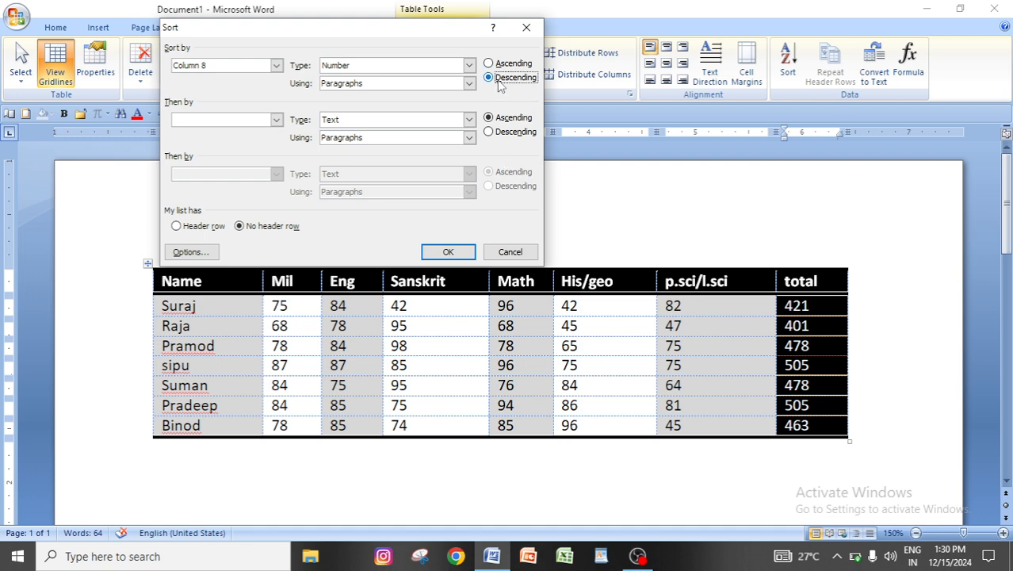
left_click(448, 251)
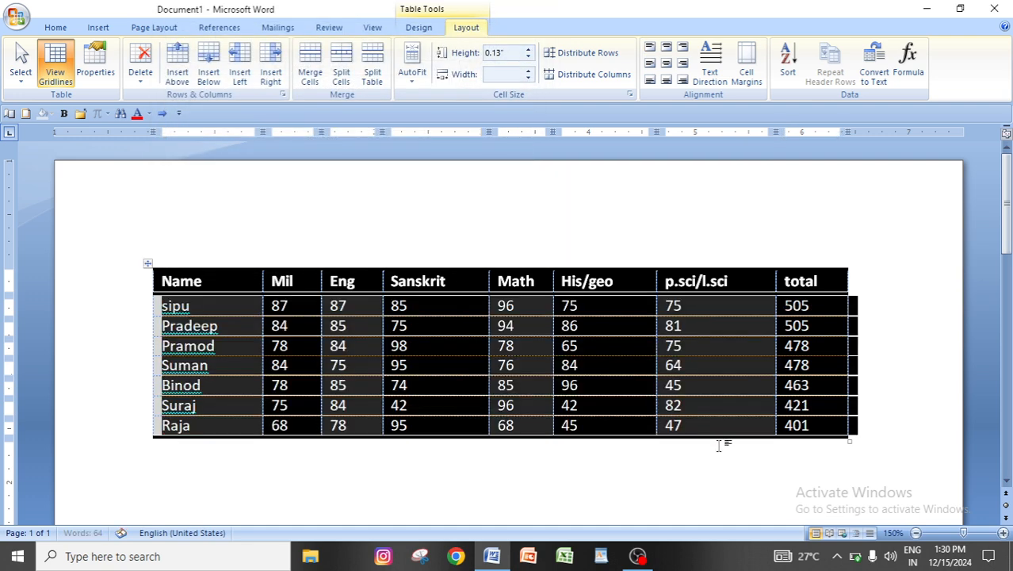
left_click(723, 443)
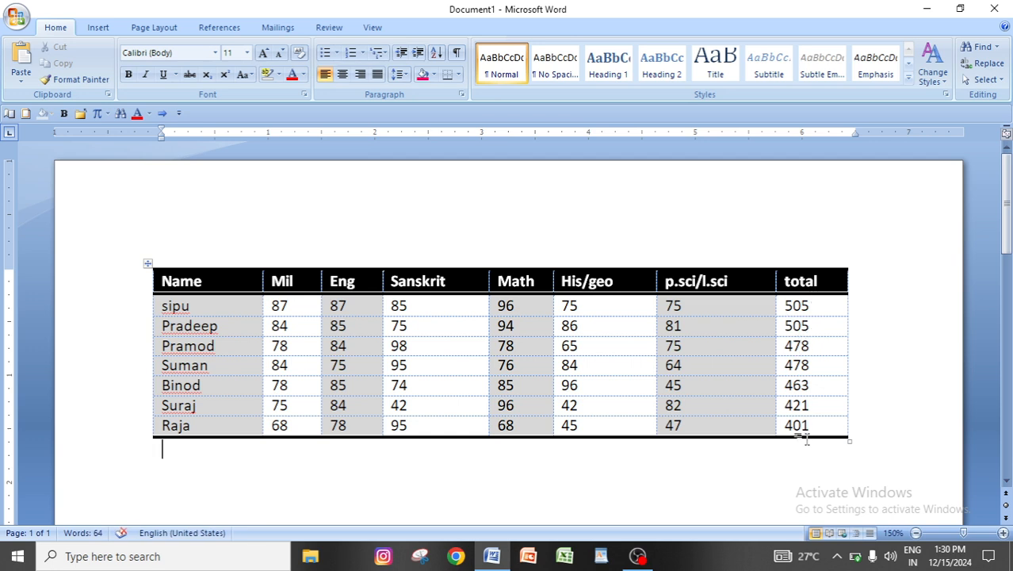
left_click(827, 360)
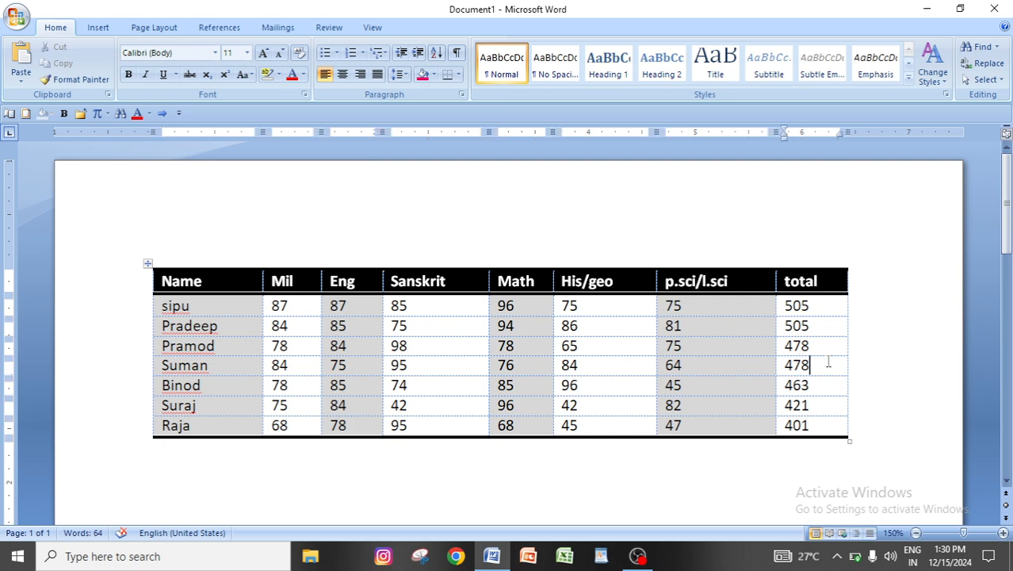
Step: Insert blank rows repeatedly below the last student row until the table continues onto a second page
left_click(466, 27)
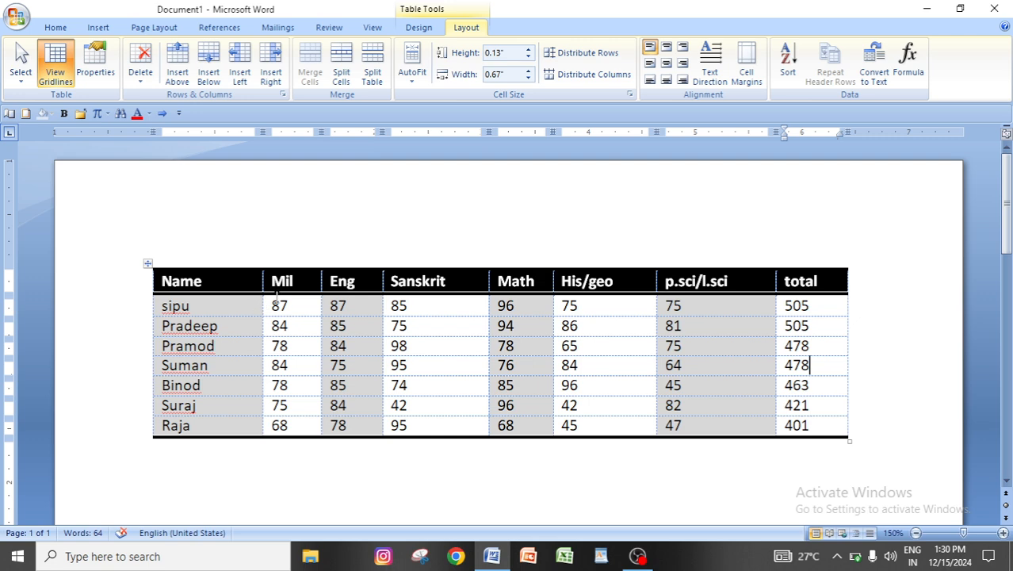
left_click(704, 424)
left_click(209, 63)
left_click(209, 64)
left_click(209, 63)
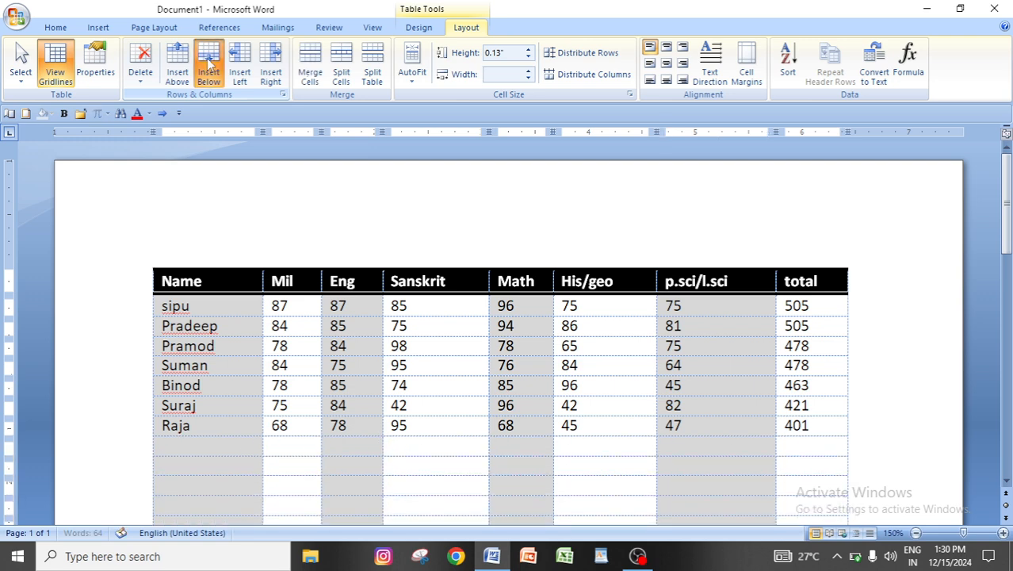
scroll(307, 466, "down", 10)
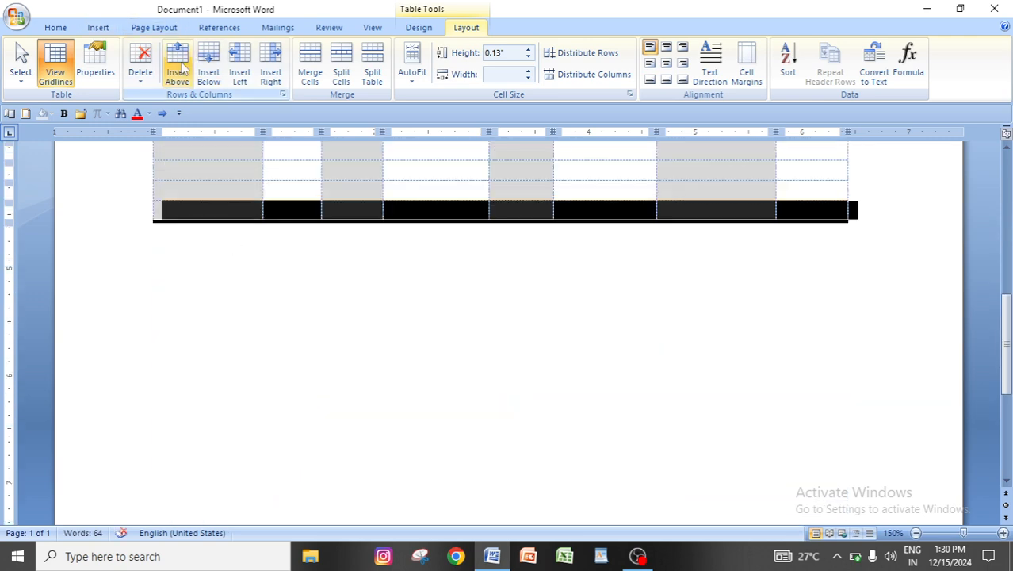
left_click(208, 70)
left_click(208, 70)
left_click(209, 70)
left_click(208, 70)
left_click(208, 69)
left_click(209, 70)
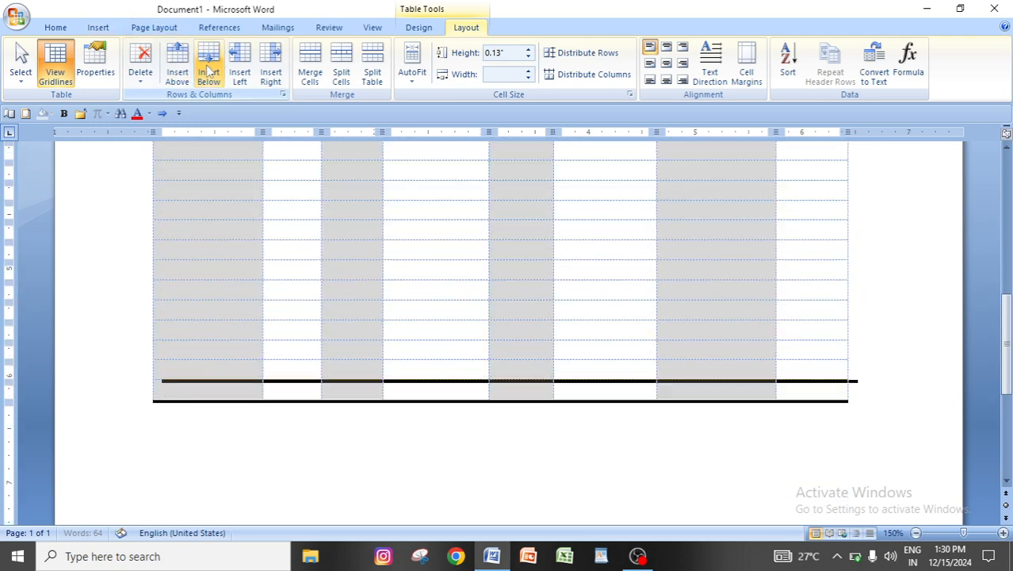
left_click(209, 70)
left_click(209, 70)
left_click(208, 70)
left_click(208, 70)
left_click(208, 70)
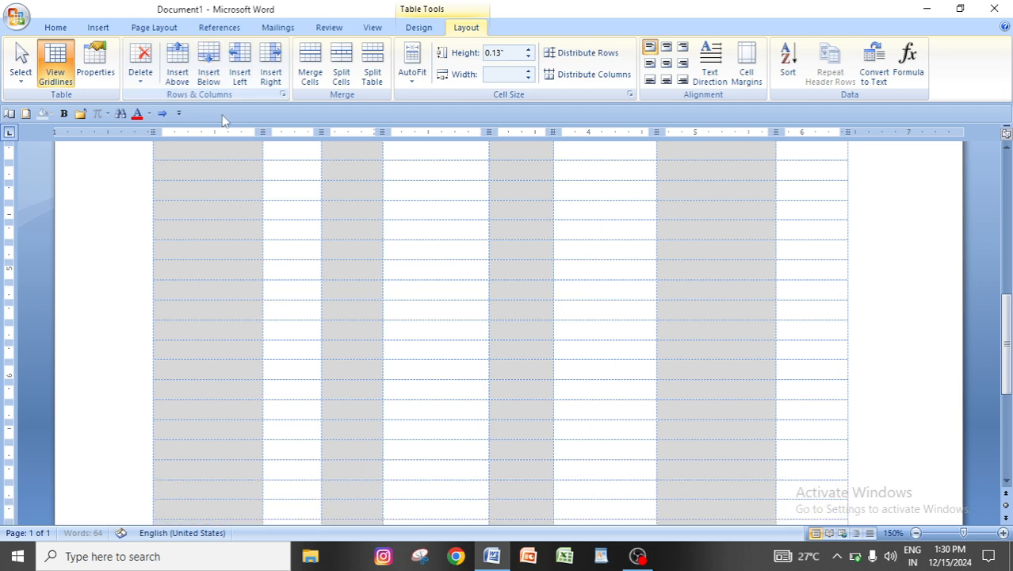
left_click(567, 432)
scroll(568, 434, "down", 5)
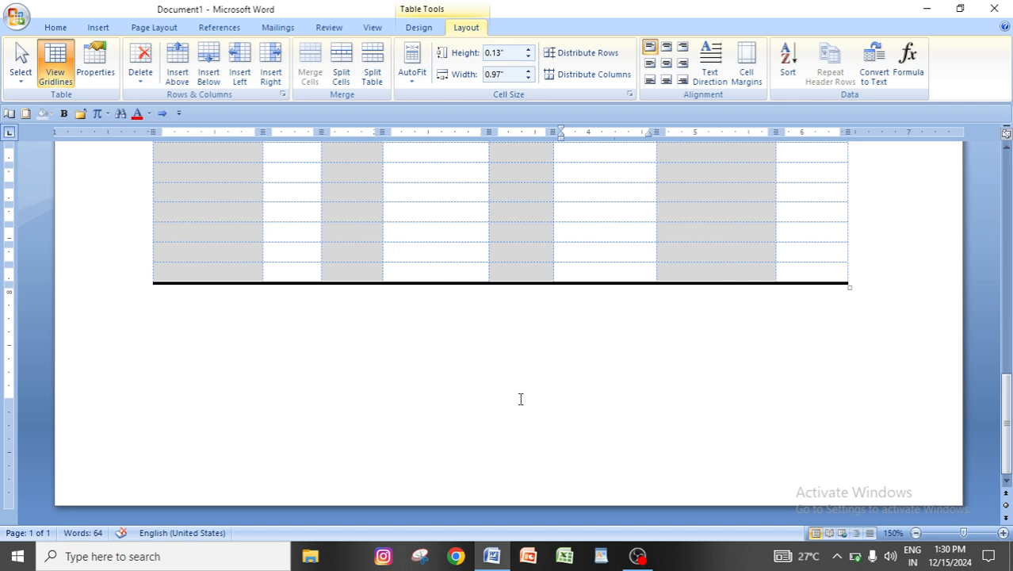
left_click(200, 70)
left_click(199, 70)
left_click(200, 70)
left_click(201, 70)
left_click(201, 69)
left_click(201, 70)
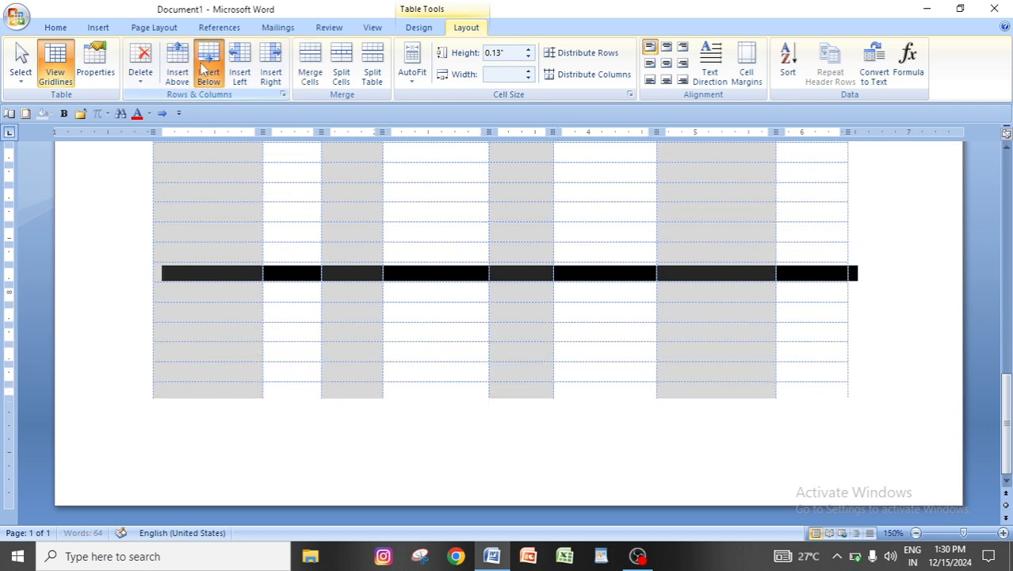
left_click(202, 69)
left_click(202, 69)
left_click(203, 70)
left_click(203, 70)
left_click(203, 70)
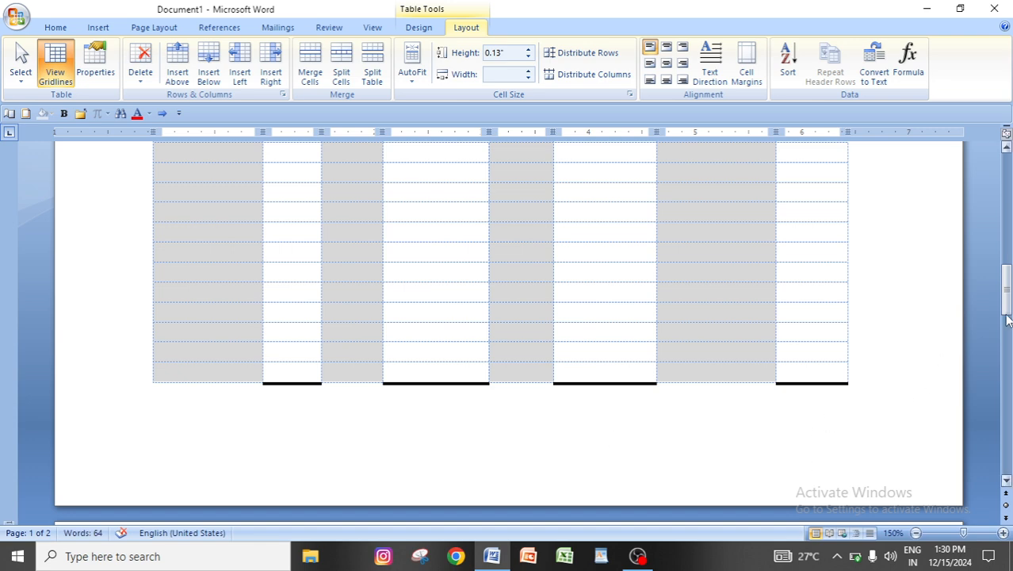
left_click_drag(1006, 295, 1008, 341)
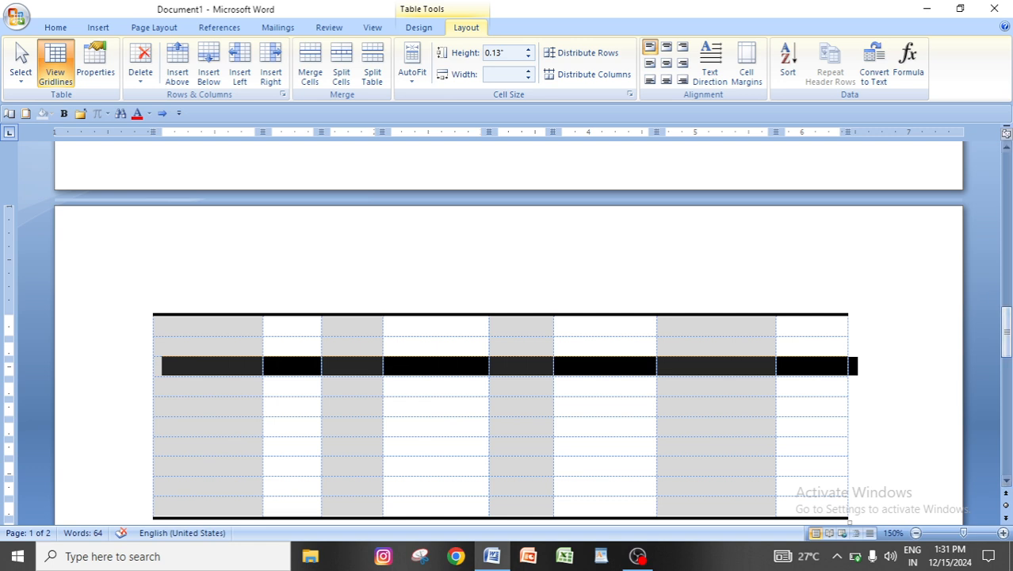
left_click(554, 445)
scroll(212, 328, "up", 2)
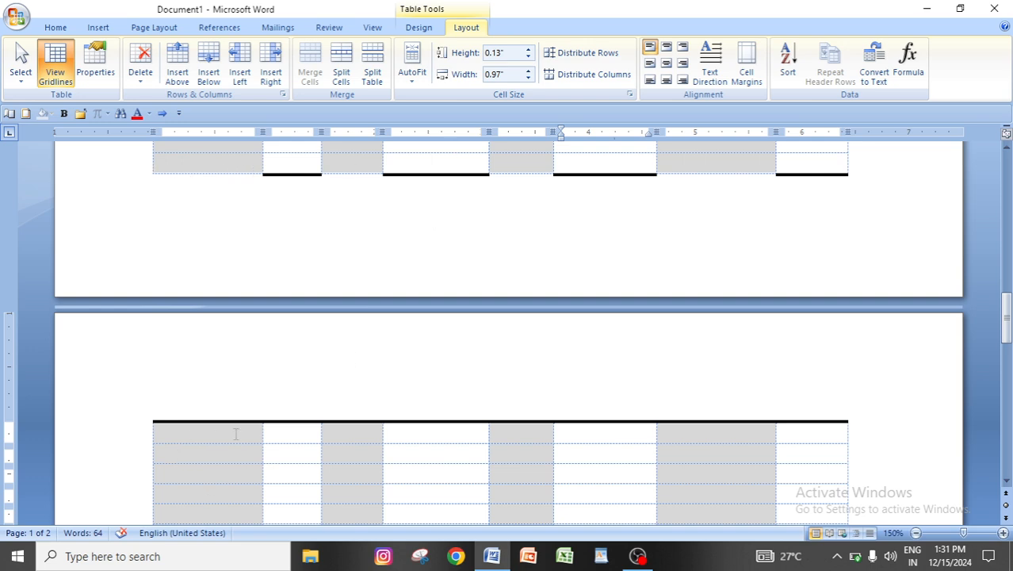
Step: Turn on Repeat Header Rows for the marks table's header row
scroll(536, 407, "up", 5)
scroll(539, 409, "up", 4)
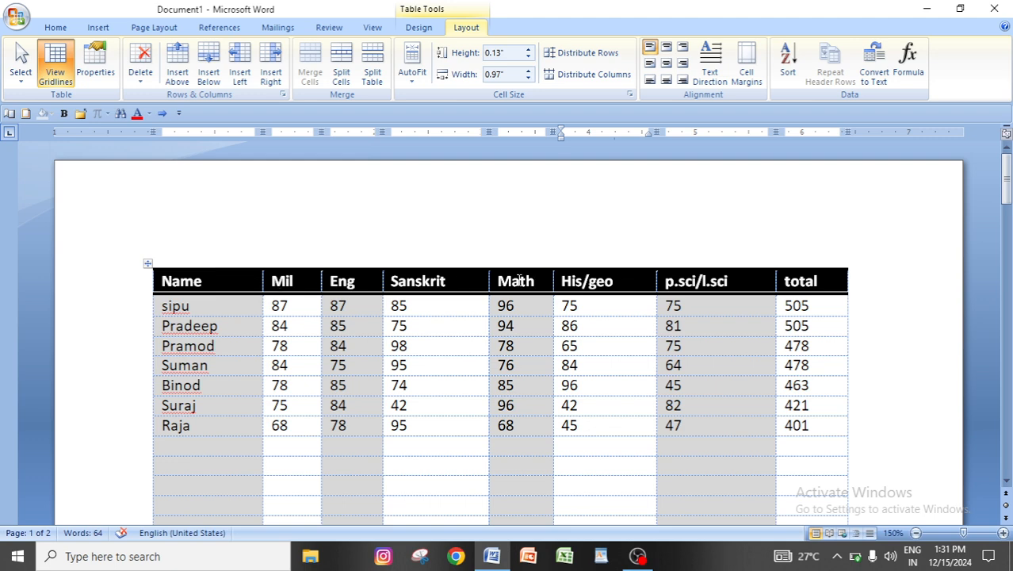
scroll(551, 432, "down", 10)
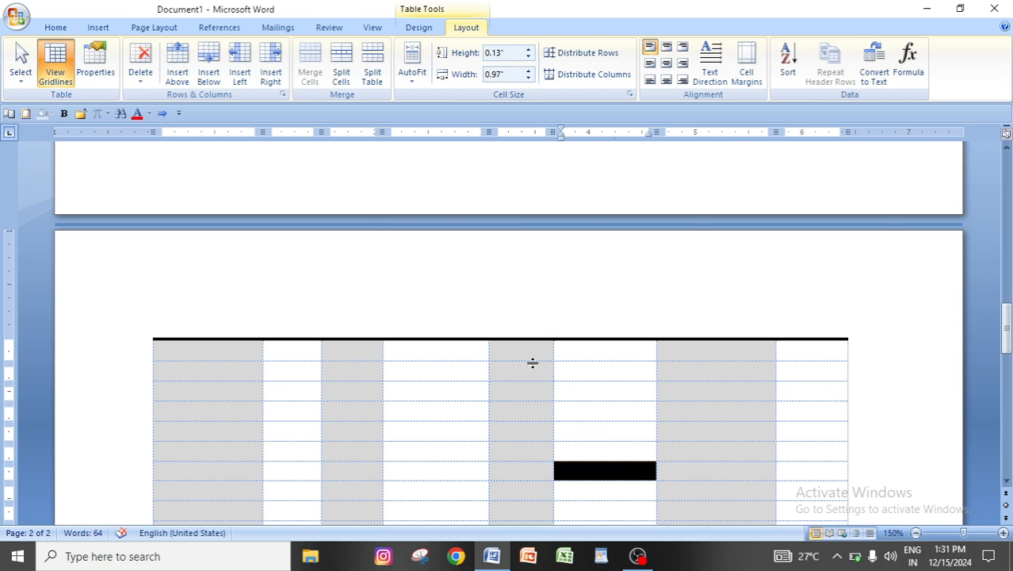
scroll(582, 414, "up", 2)
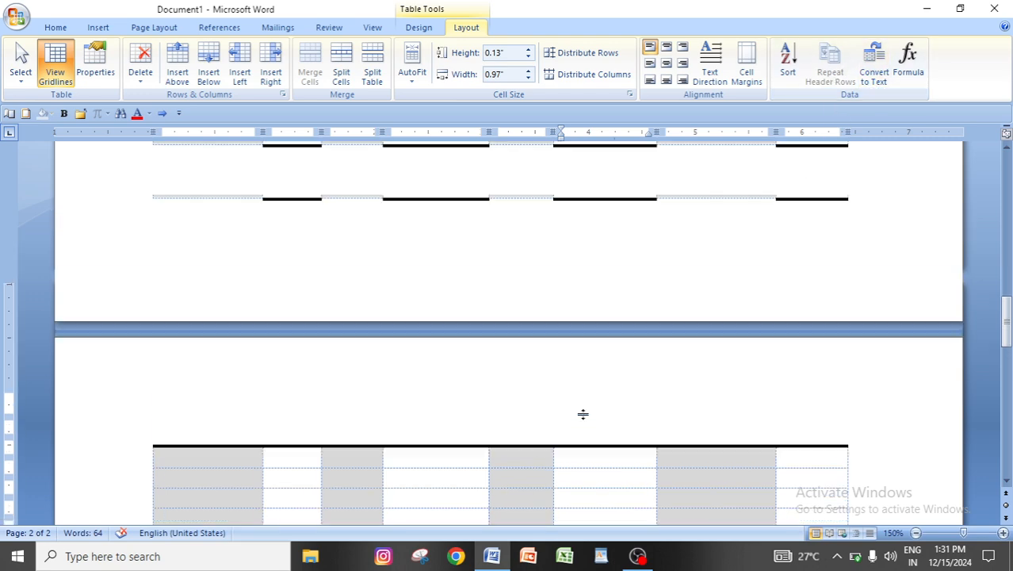
scroll(583, 414, "down", 3)
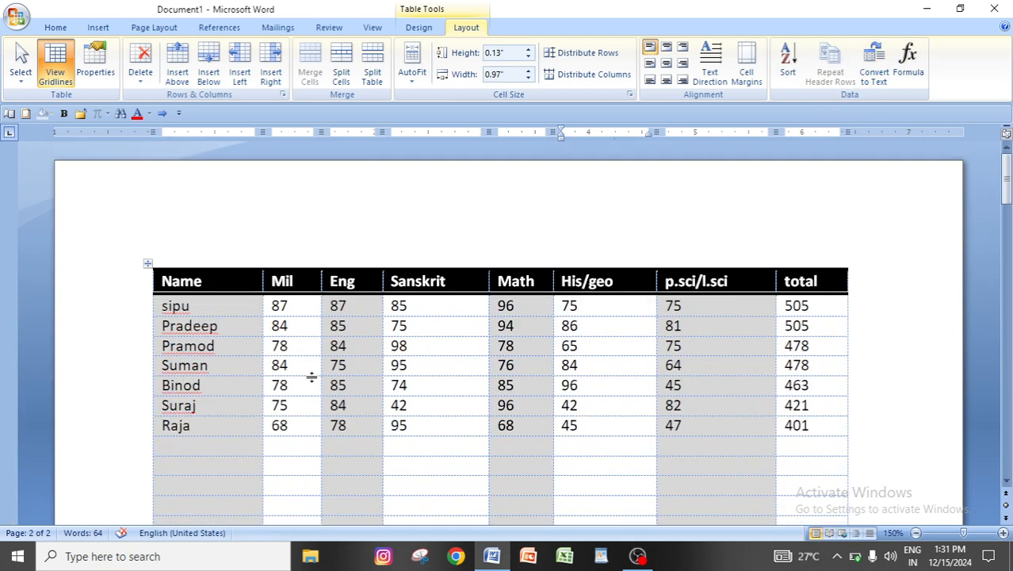
left_click(164, 281)
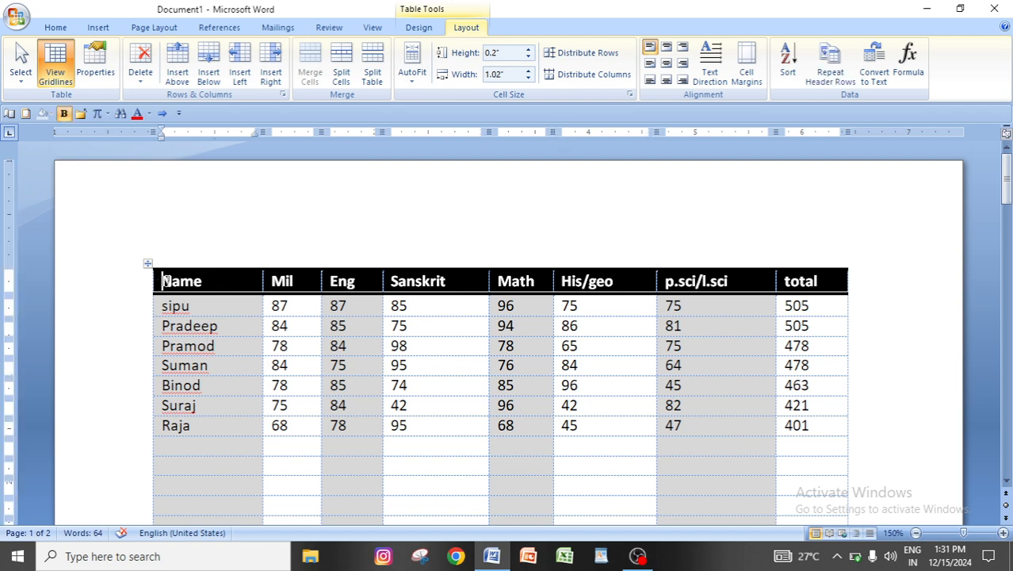
left_click(832, 71)
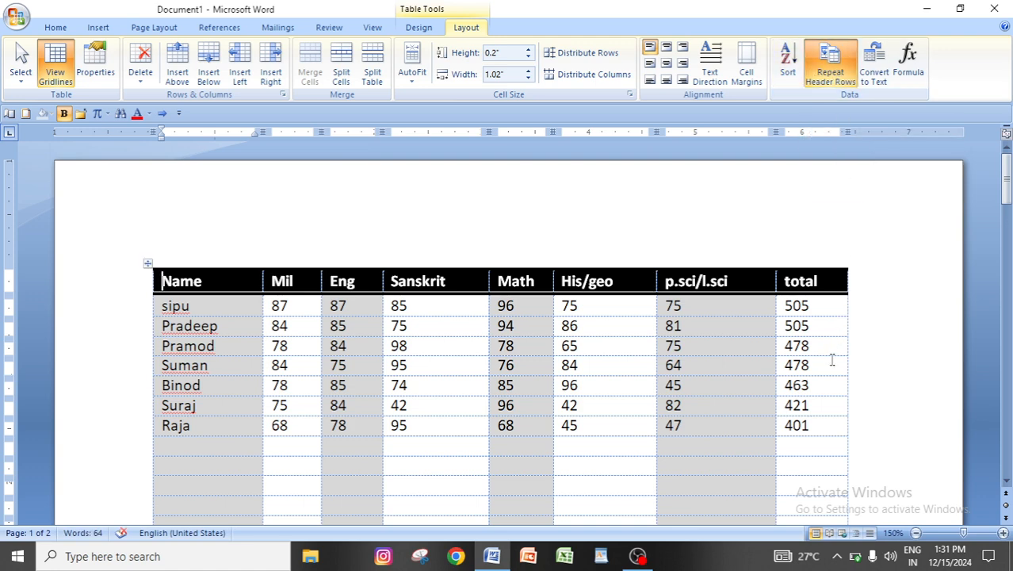
Step: Examine how the header row repeats where the table continues on the second page, comparing it with the first page
scroll(832, 358, "down", 3)
scroll(832, 358, "down", 5)
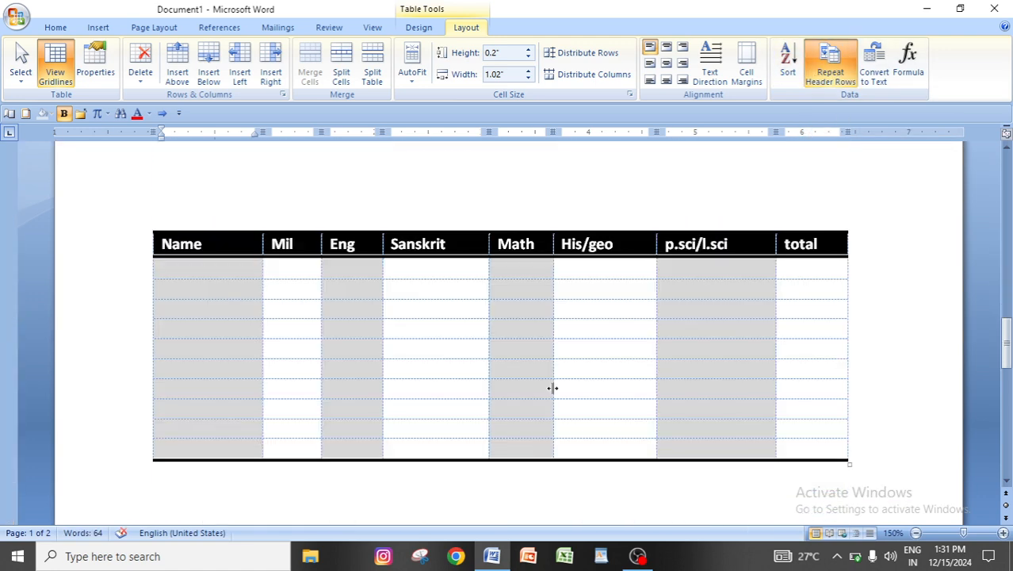
left_click(552, 387)
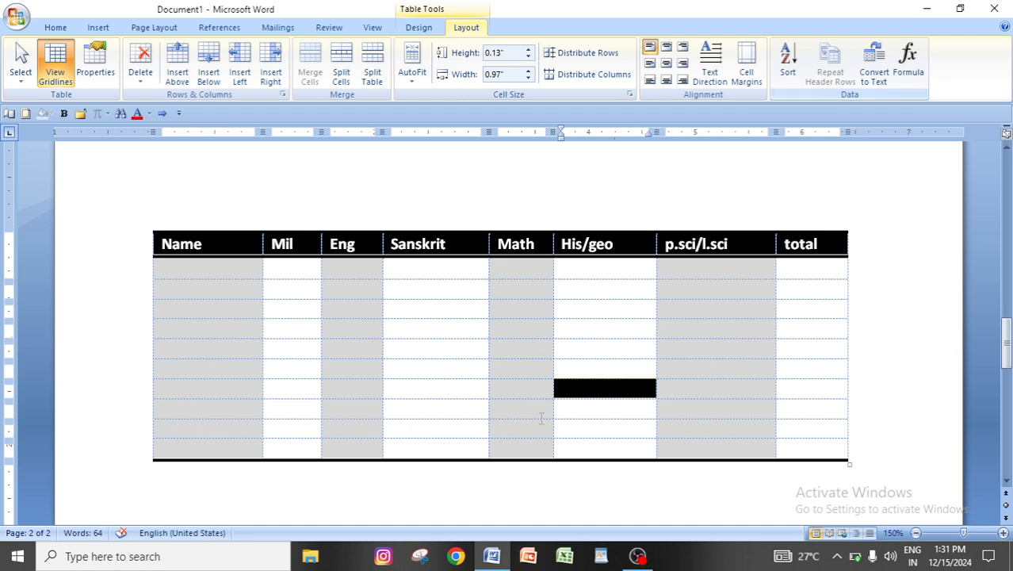
scroll(529, 421, "up", 5)
scroll(528, 424, "up", 5)
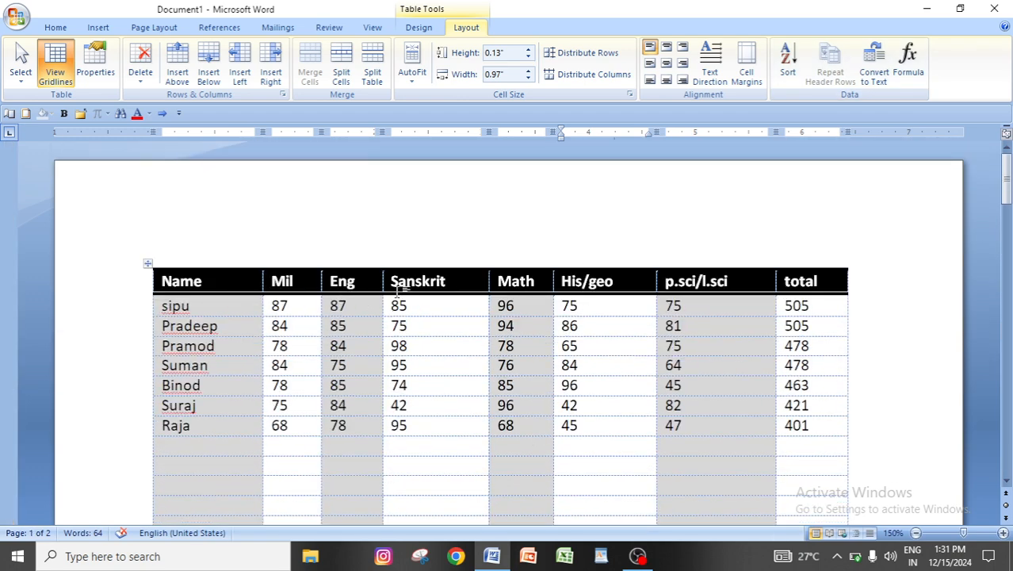
scroll(586, 452, "down", 10)
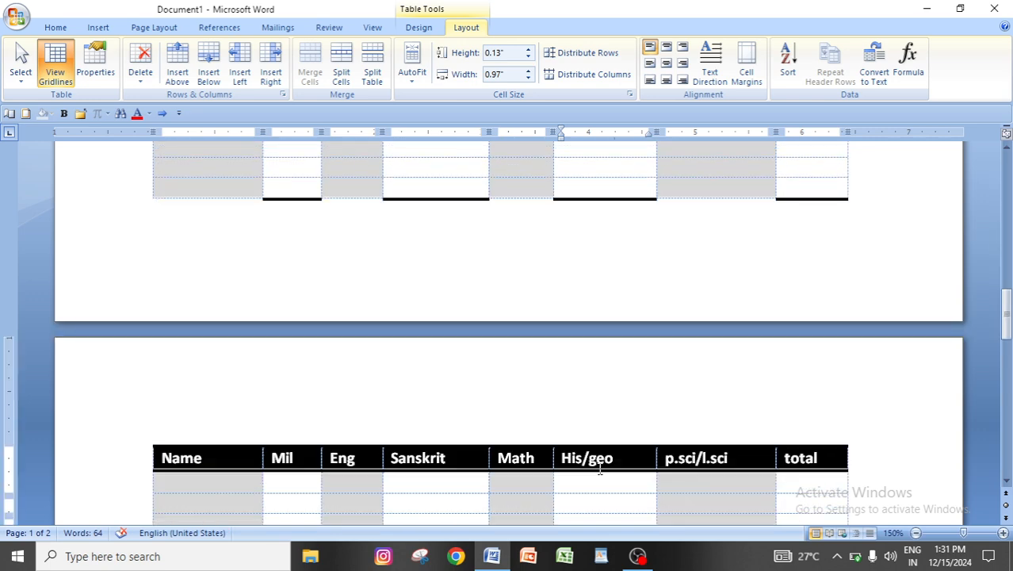
scroll(469, 456, "down", 6)
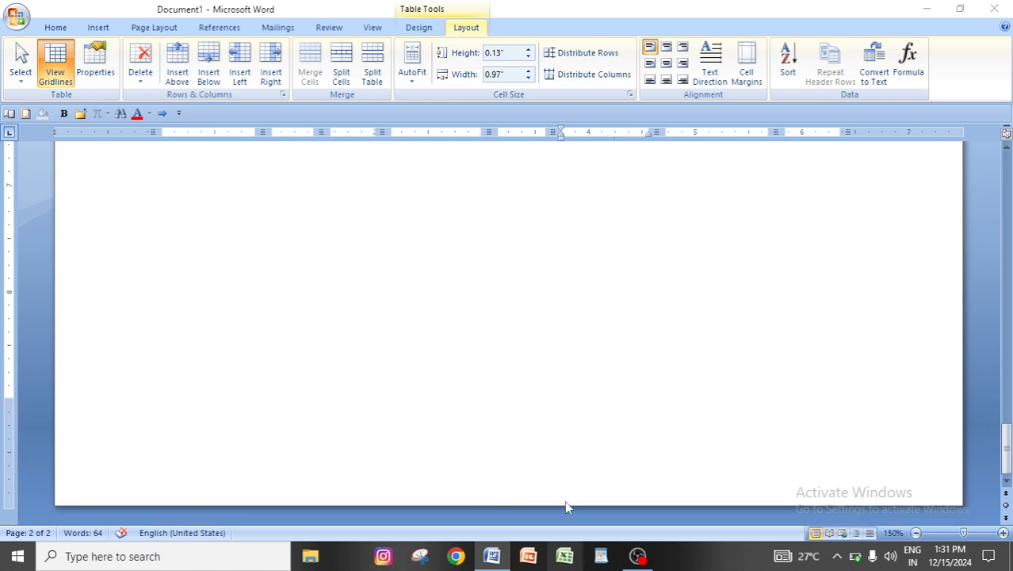
scroll(588, 365, "up", 3)
scroll(587, 367, "up", 1)
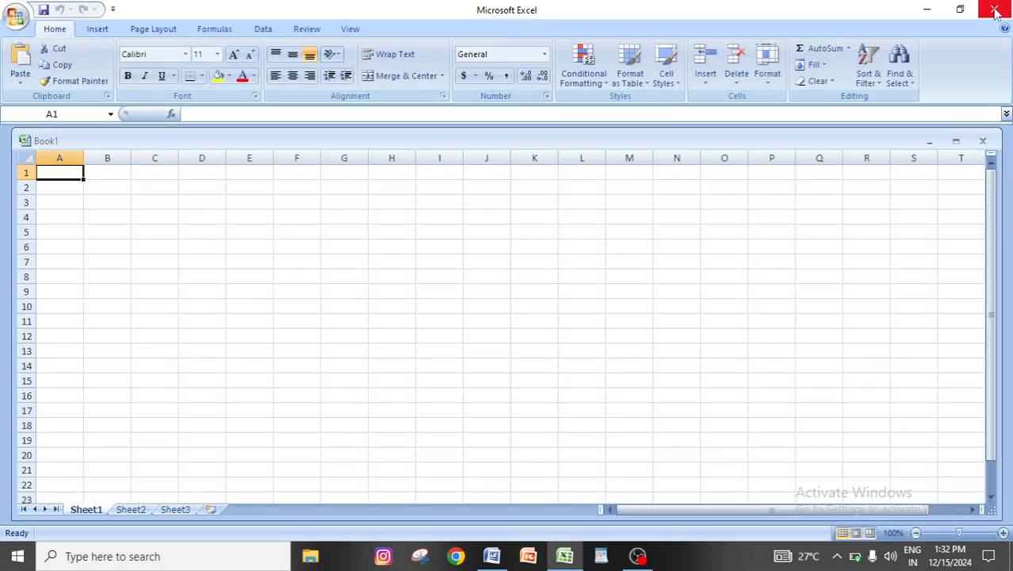
left_click(995, 12)
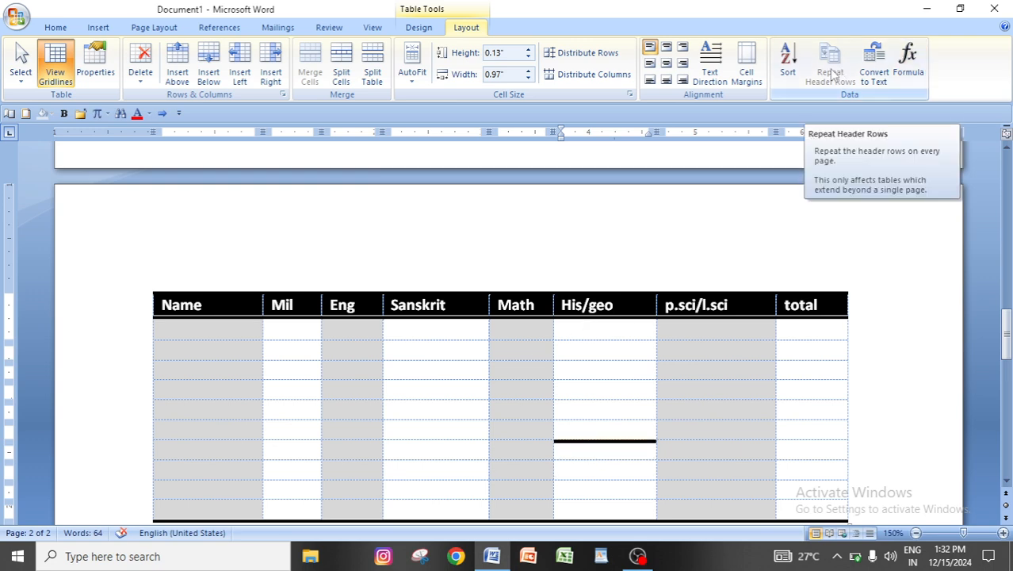
scroll(520, 366, "up", 20)
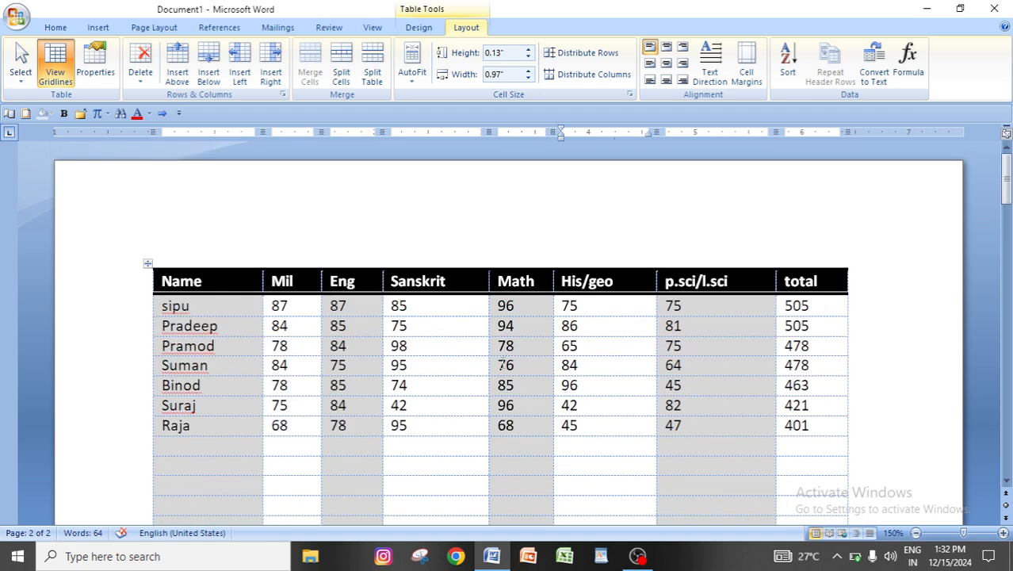
scroll(712, 473, "down", 15)
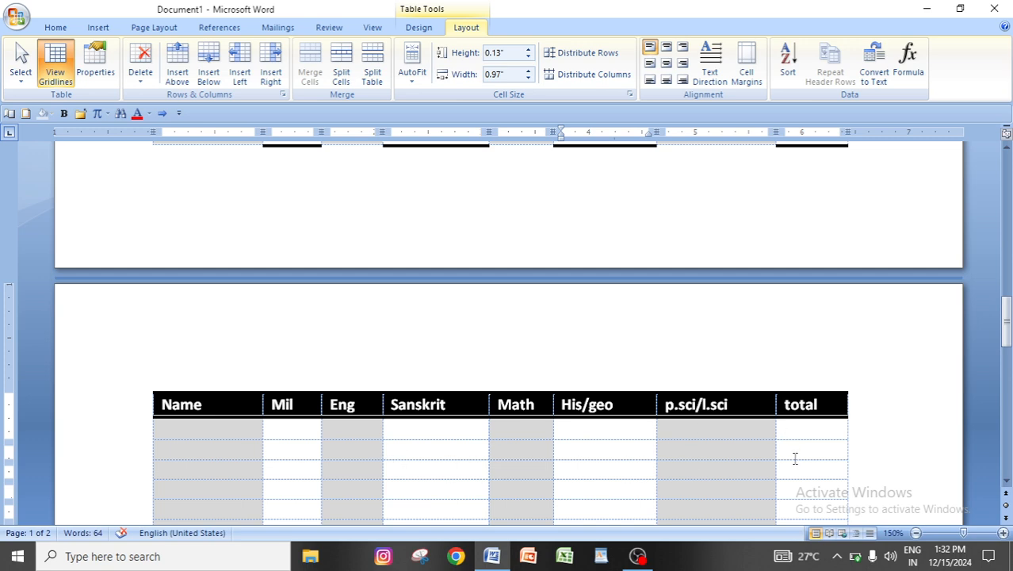
Step: Insert blank rows repeatedly below the table's last row until it continues onto a third page
scroll(795, 459, "down", 5)
left_click(280, 241)
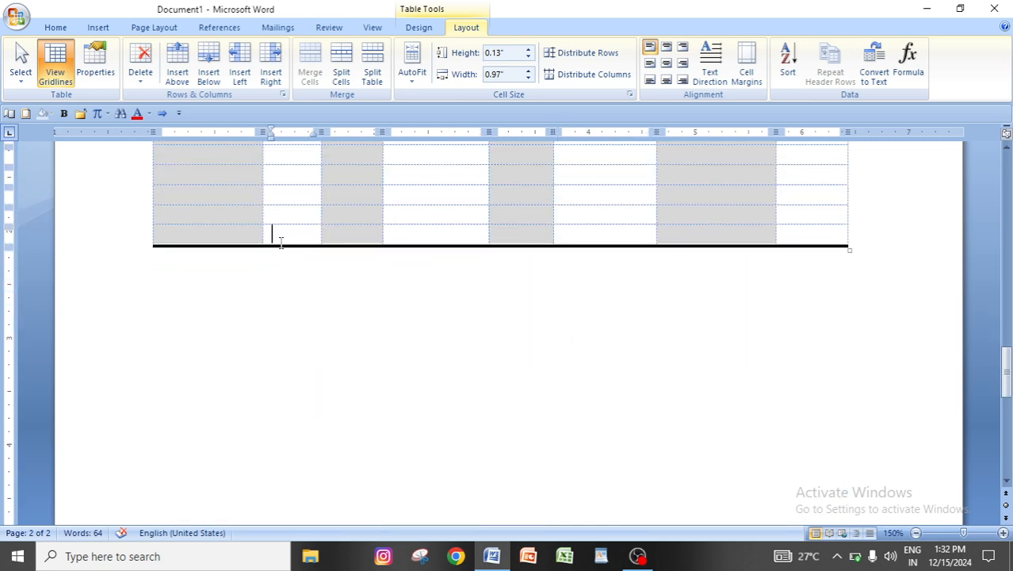
left_click(208, 71)
left_click(209, 71)
left_click(208, 71)
left_click(209, 71)
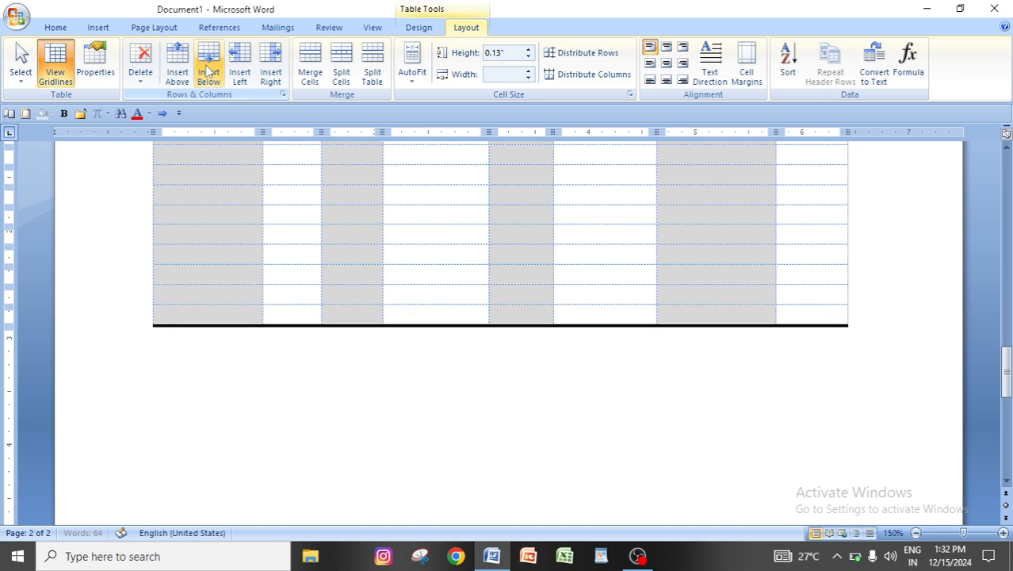
left_click(208, 71)
left_click(209, 72)
left_click(208, 71)
left_click(209, 71)
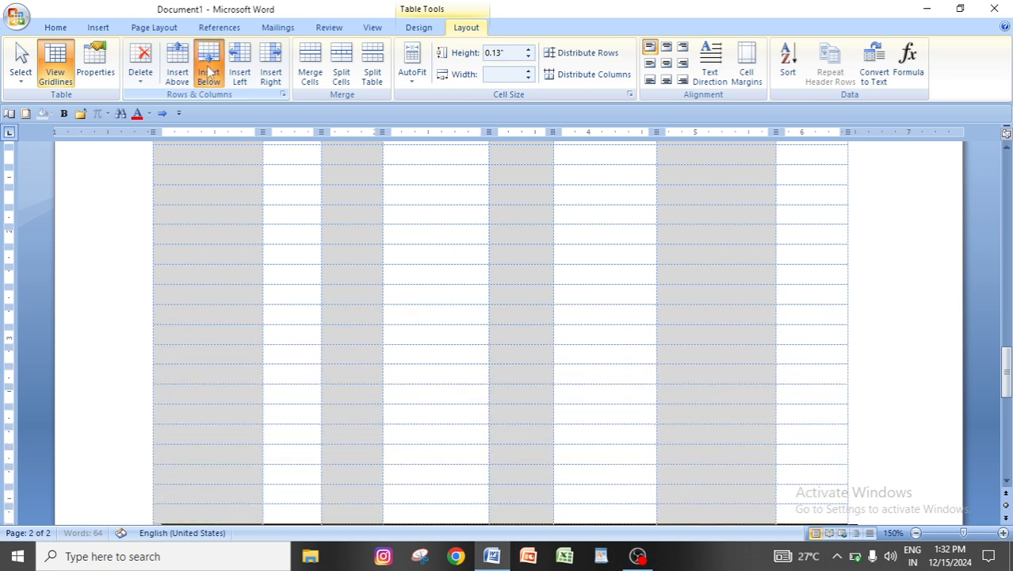
left_click(208, 71)
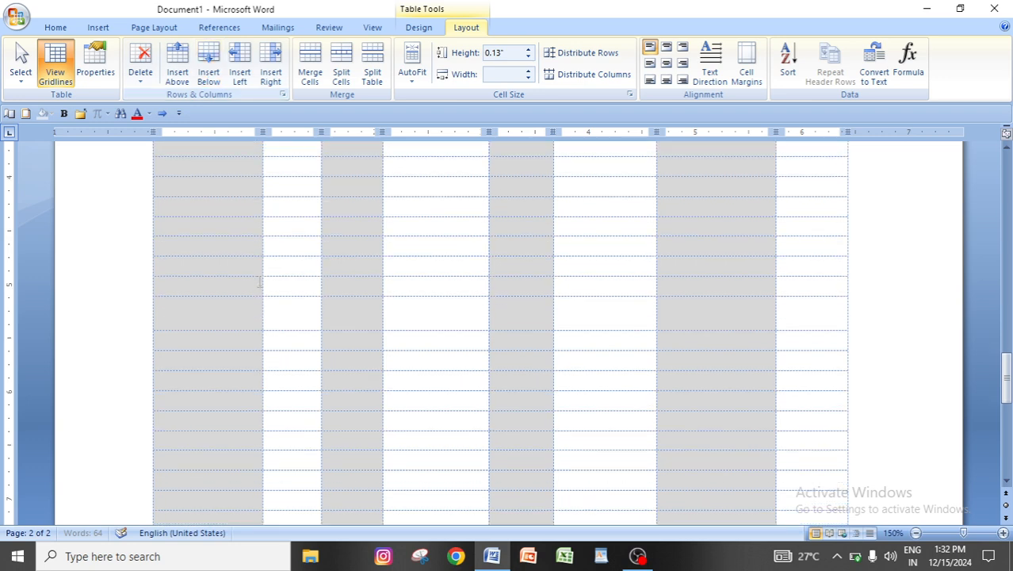
scroll(259, 281, "down", 5)
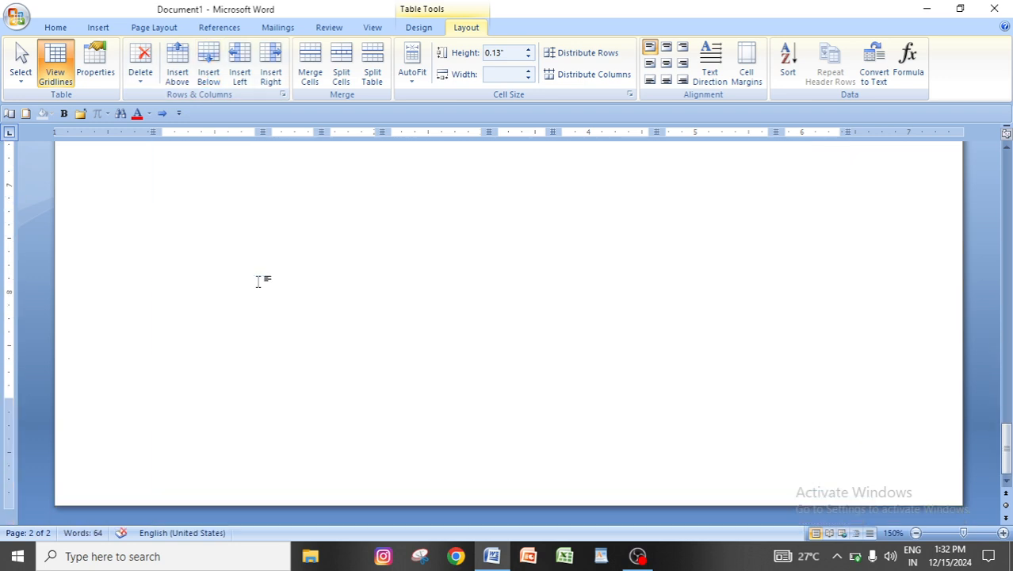
left_click(209, 71)
left_click(208, 71)
left_click(209, 71)
left_click(208, 72)
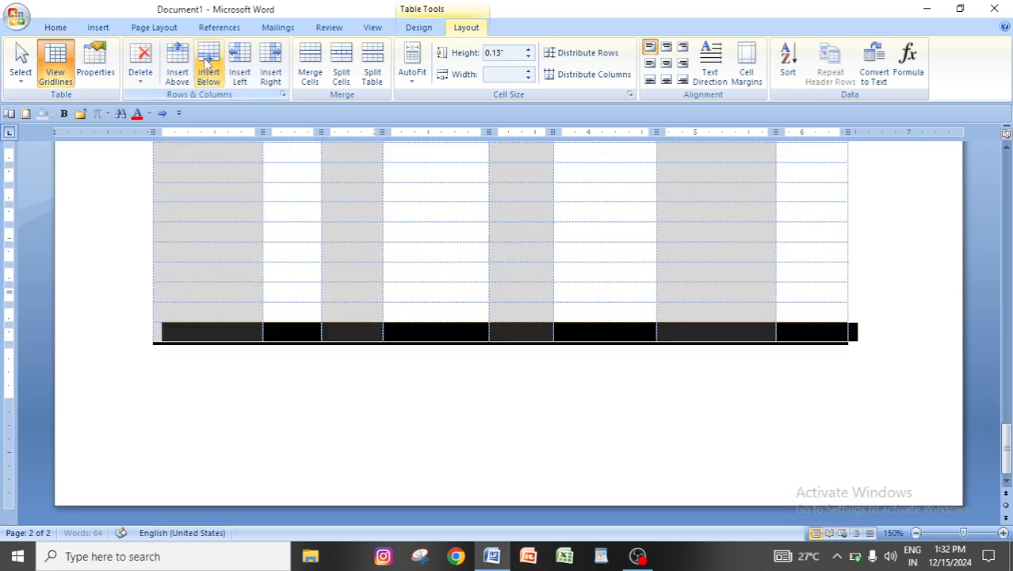
left_click(208, 72)
left_click(208, 71)
left_click(208, 72)
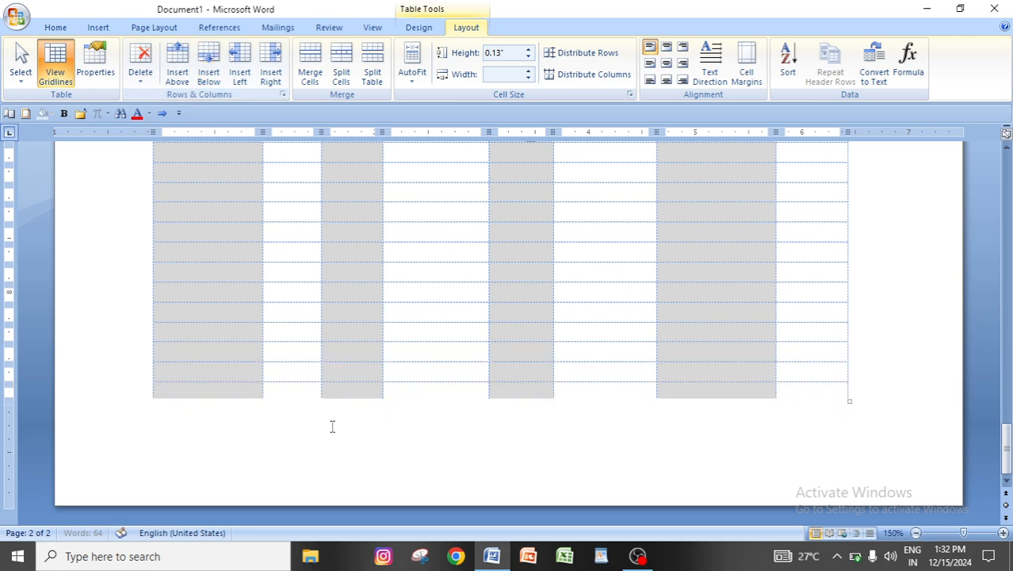
scroll(660, 430, "down", 7)
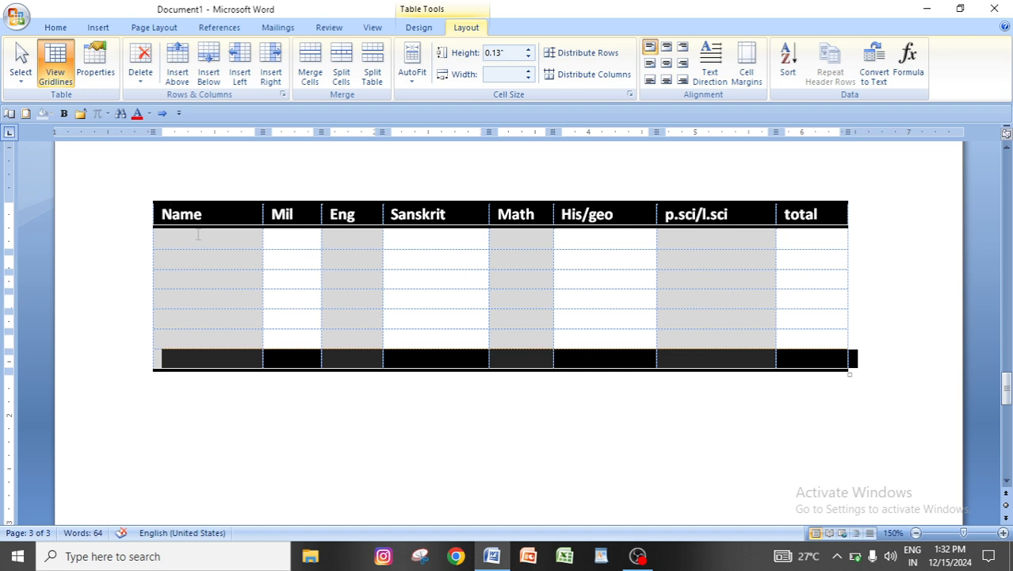
scroll(197, 235, "up", 3)
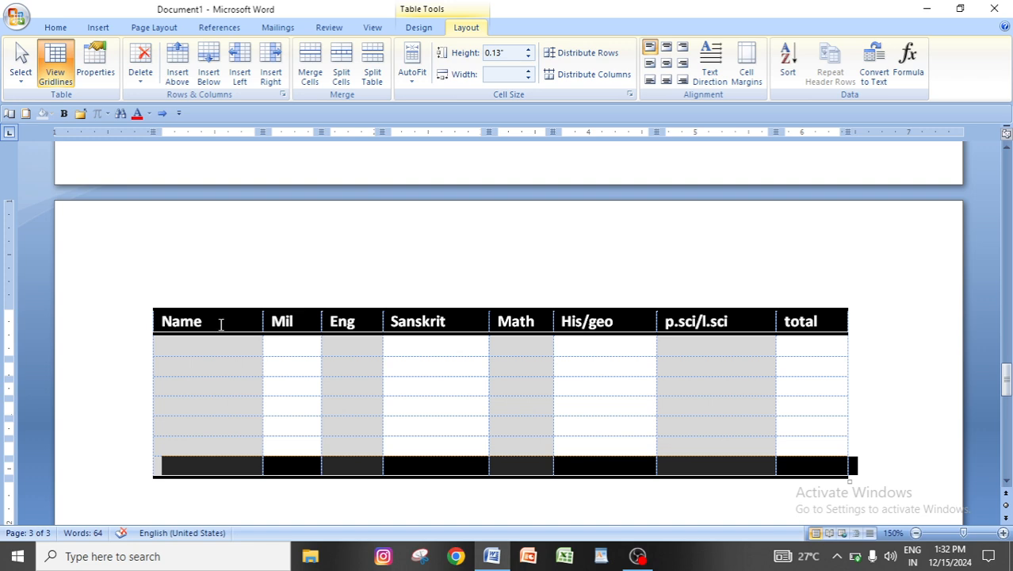
scroll(655, 365, "up", 4)
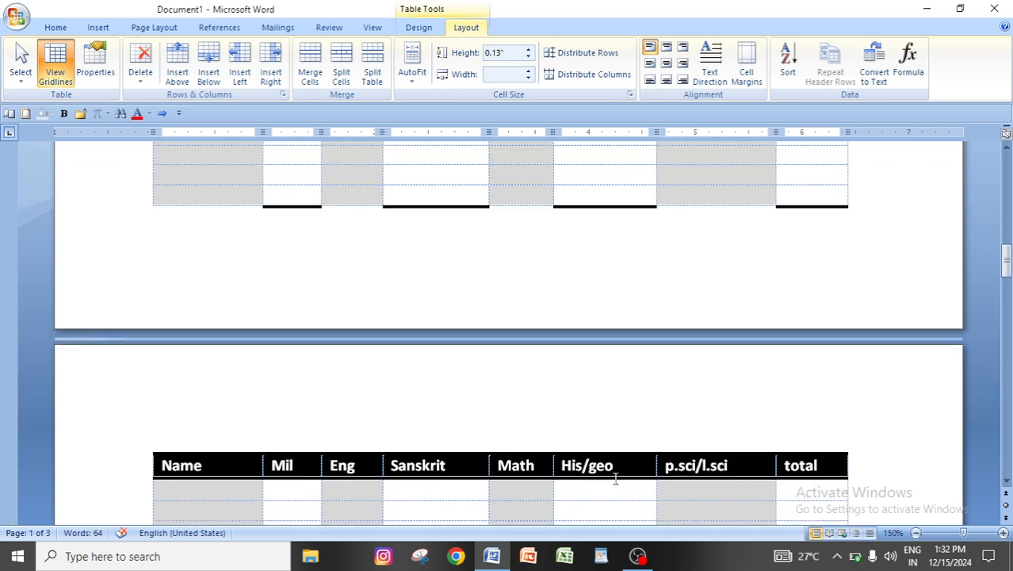
scroll(615, 478, "up", 20)
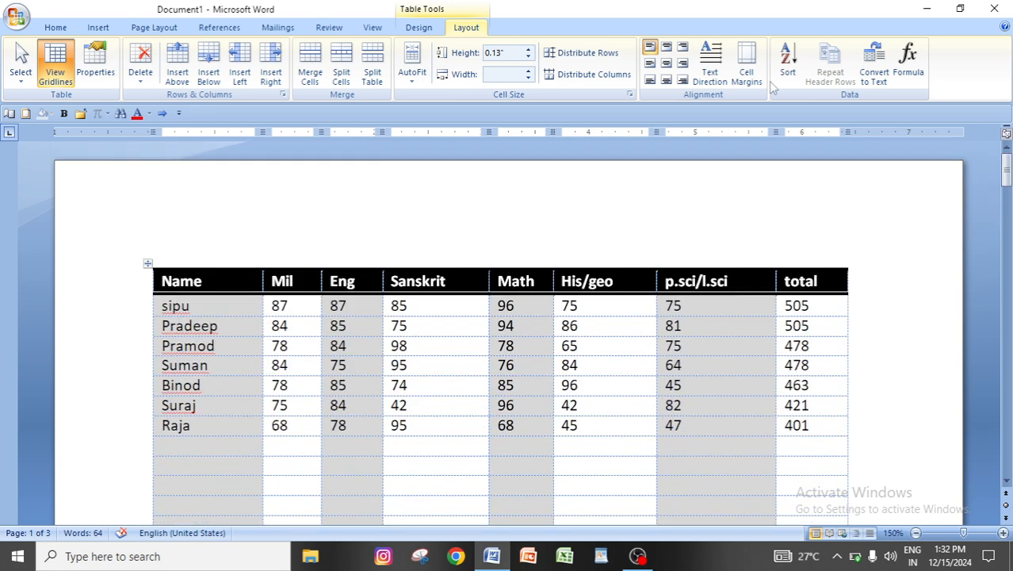
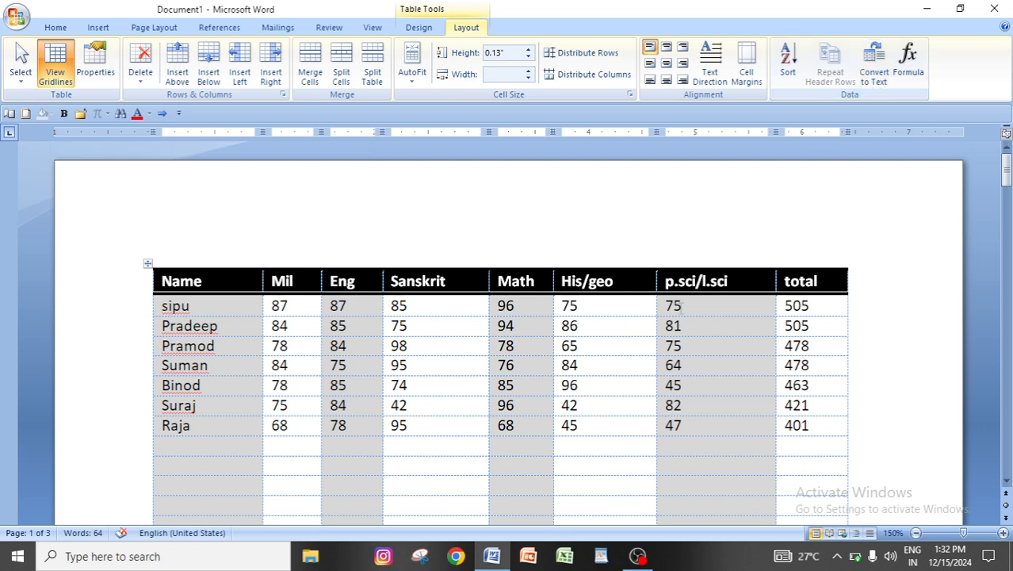
left_click(670, 384)
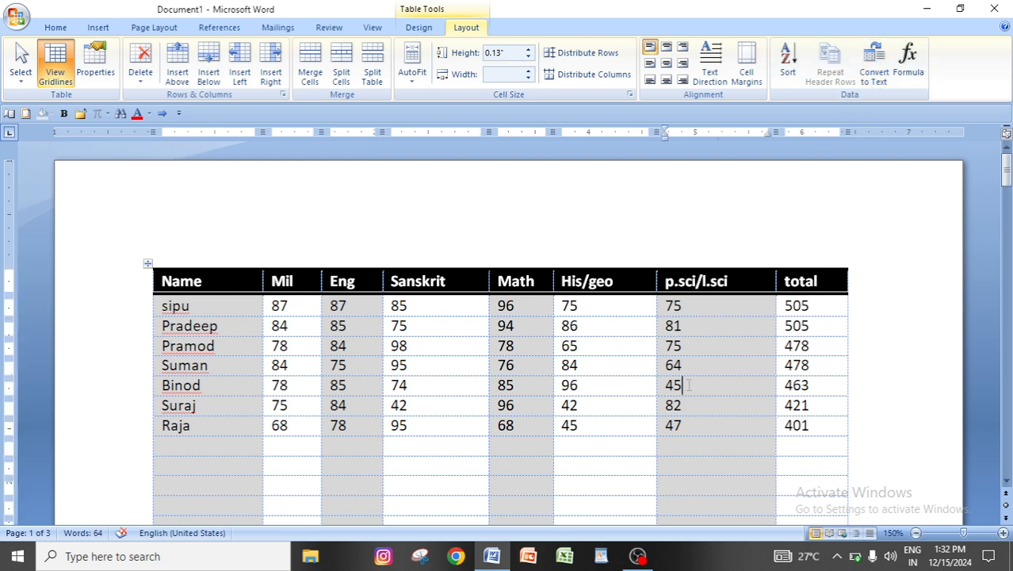
double_click(670, 364)
left_click(873, 68)
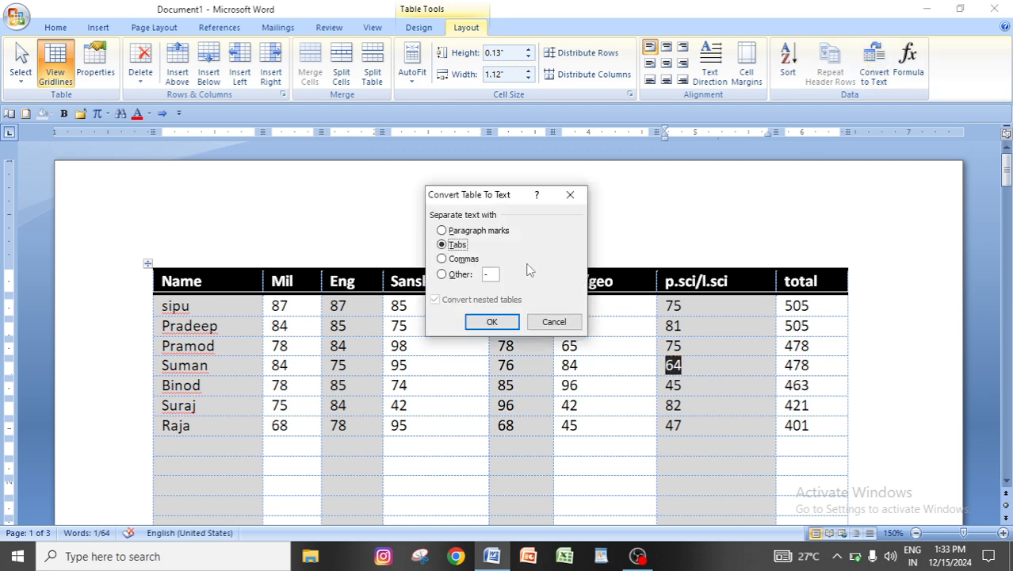
left_click_drag(498, 200, 397, 146)
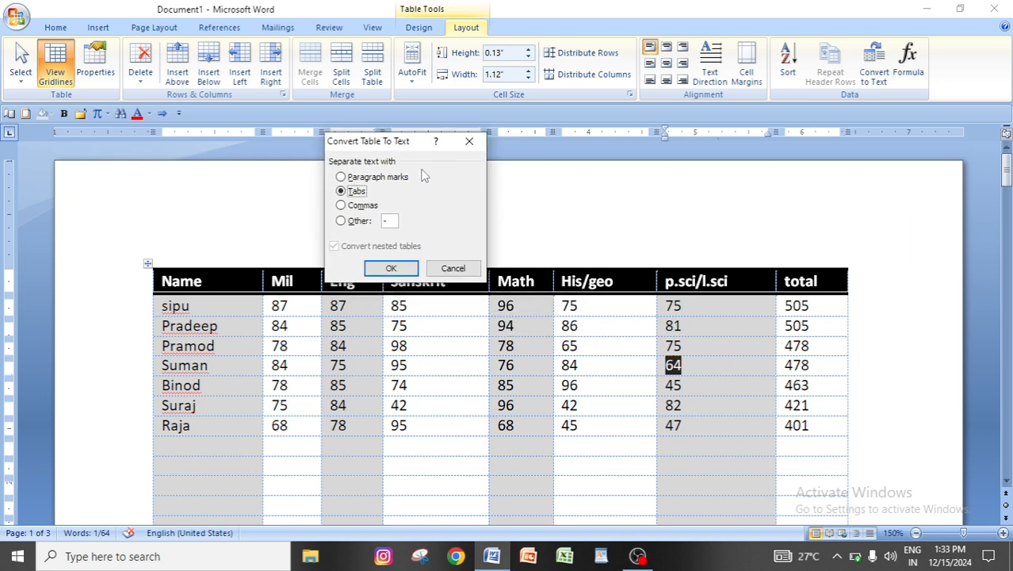
left_click(754, 342)
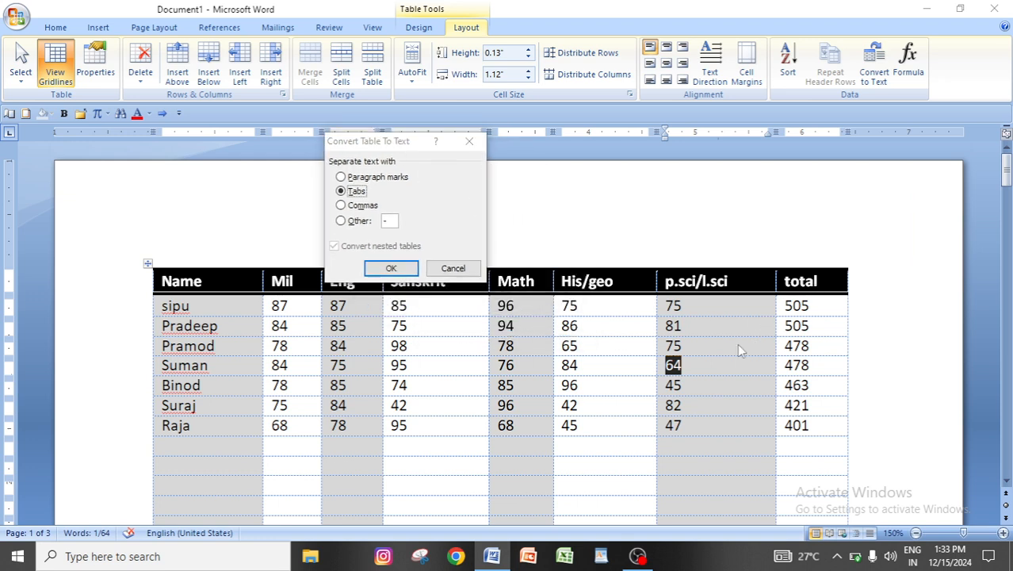
left_click(469, 142)
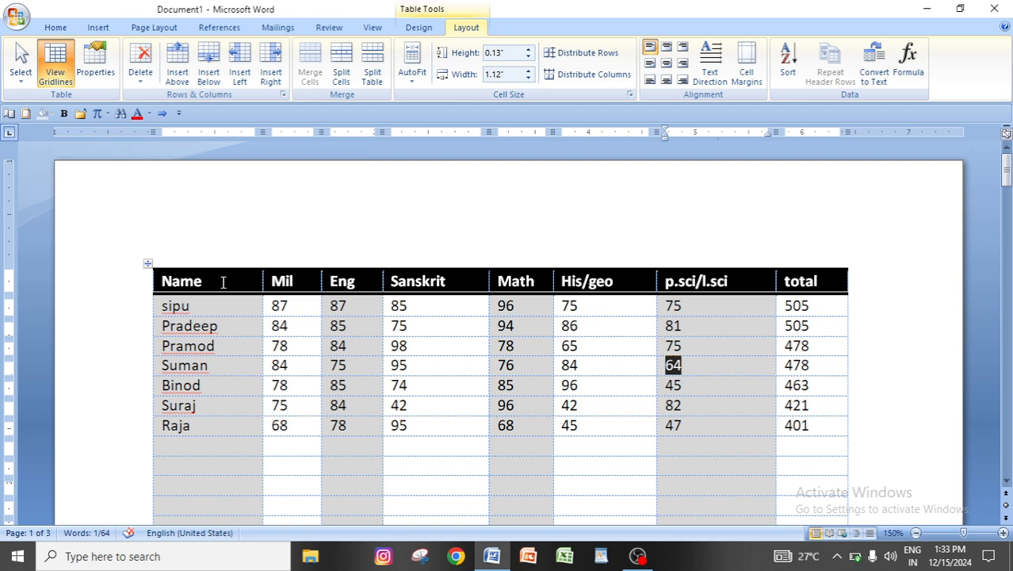
Step: Undo the repeated header row and the inserted blank rows until one blank row remains below the last student row
scroll(249, 306, "down", 20)
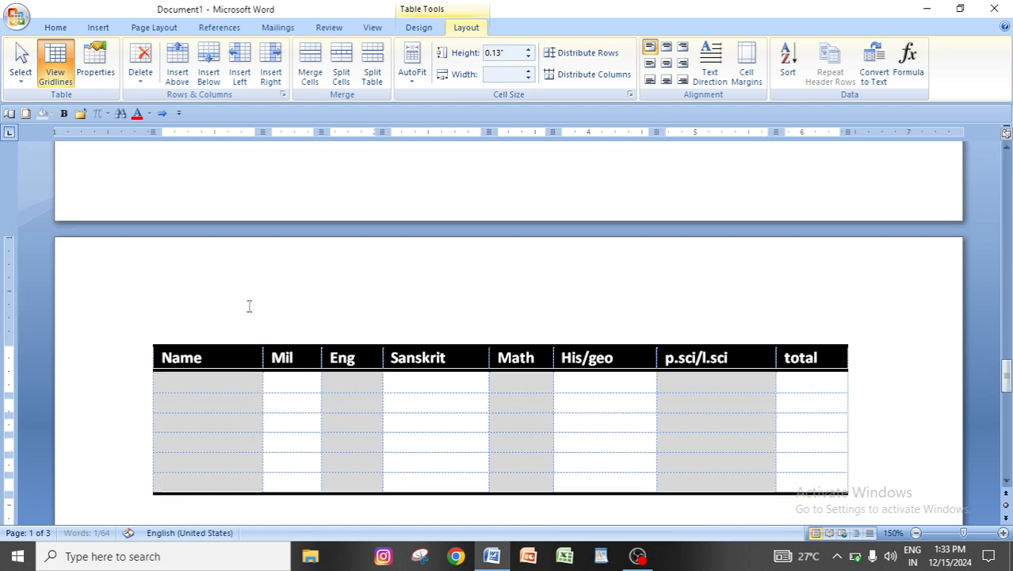
key("ctrl+z")
key("ctrl+z")
key("ctrl+z")
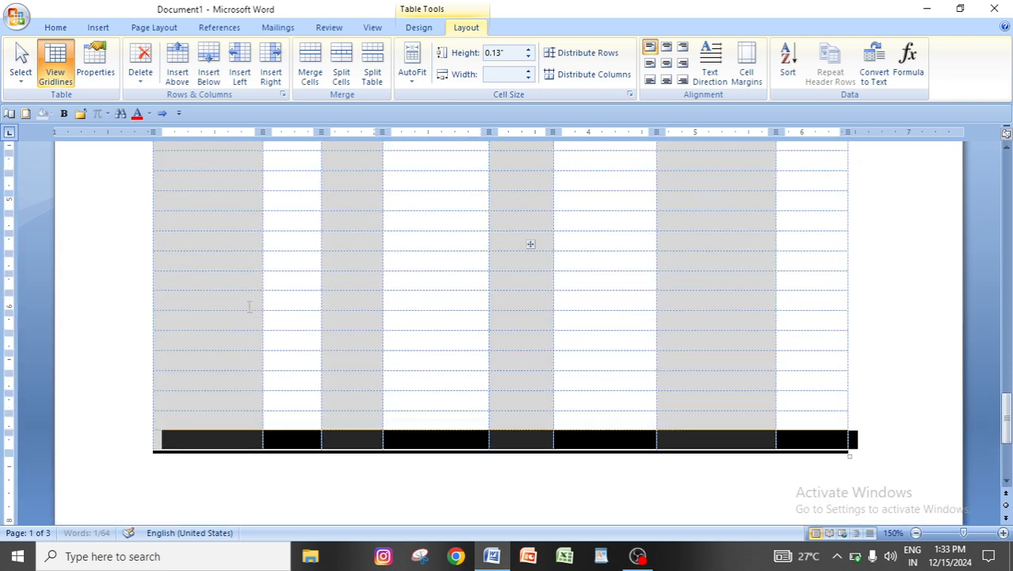
key("ctrl+z")
key("ctrl+z")
key("ctrl+z")
key("ctrl+z")
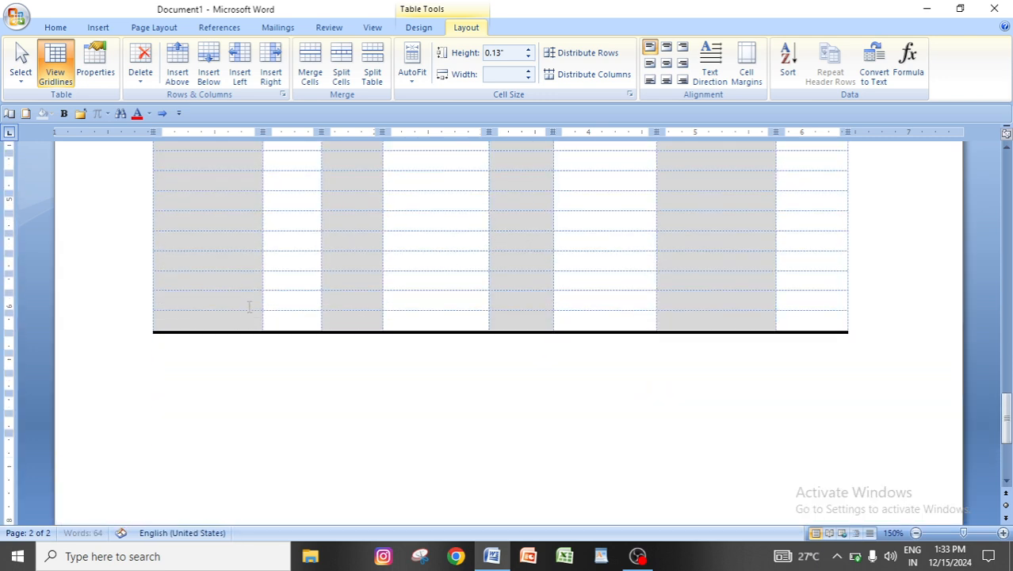
key("ctrl+z")
key("ctrl+z")
key("ctrl+z")
key("ctrl+z")
key("ctrl+z")
key("ctrl+z")
key("ctrl+z")
key("ctrl+z")
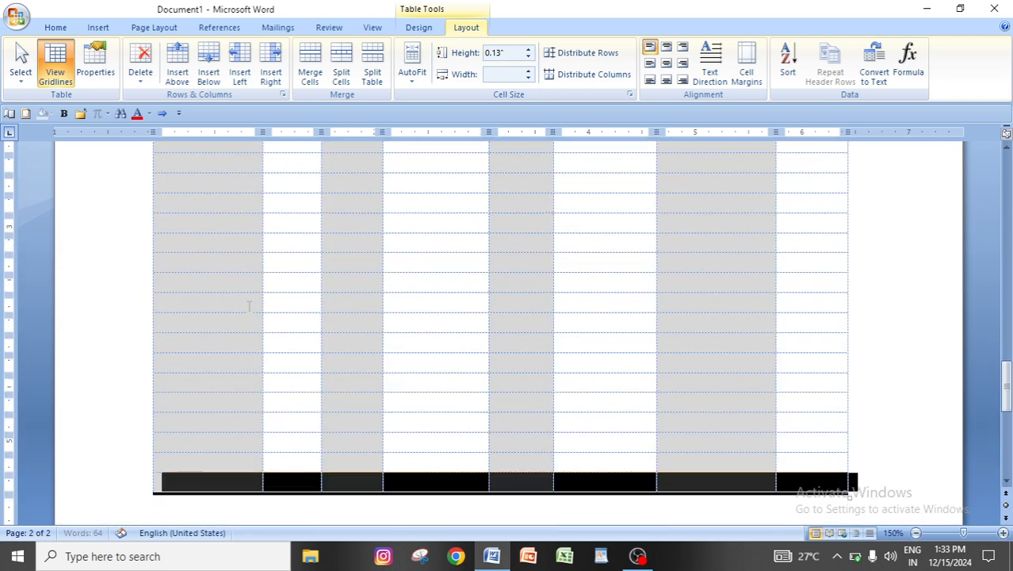
key("ctrl+z")
key("ctrl+z")
key("ctrl+z")
key("ctrl+z")
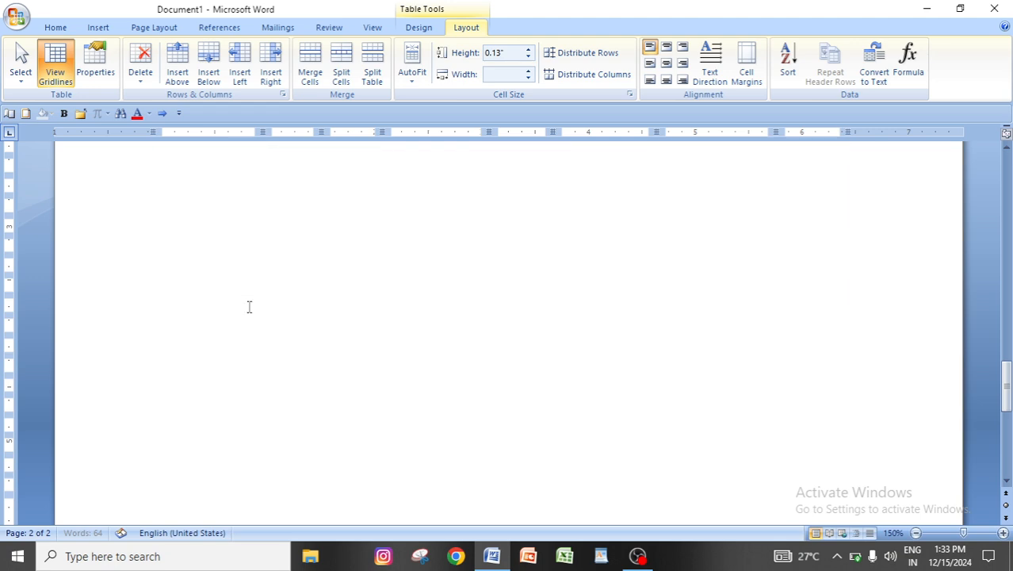
key("ctrl+z")
key("ctrl+z")
key("ctrl+z")
key("ctrl+z")
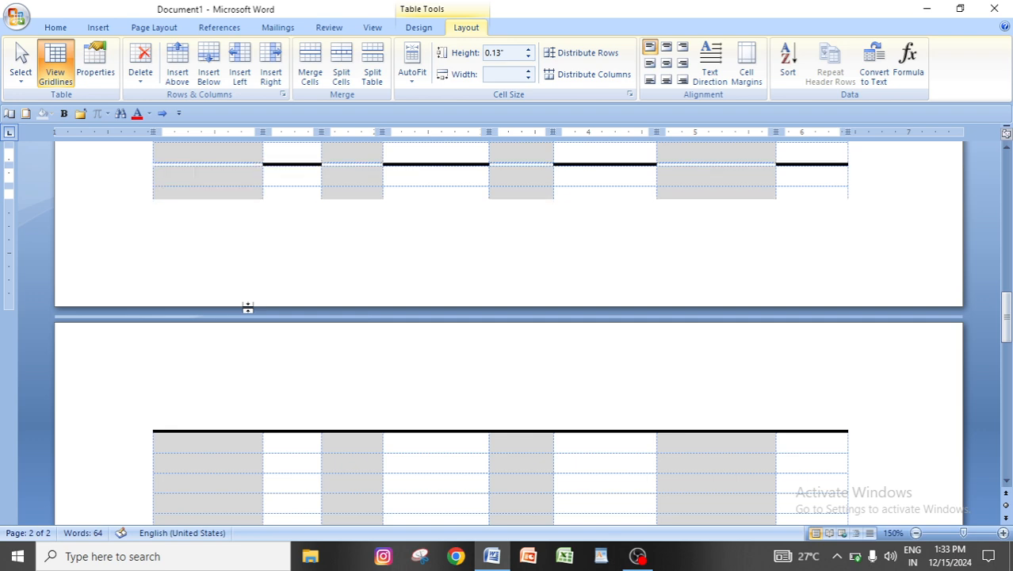
key("ctrl+z")
key("ctrl+z")
key("ctrl+z")
key("ctrl+z")
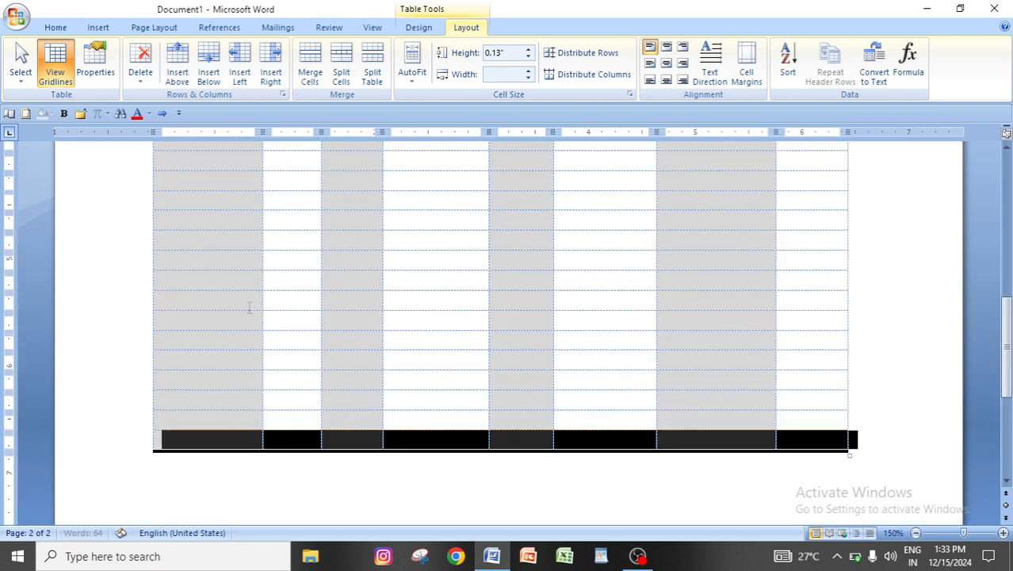
key("ctrl+z")
key("ctrl+z")
key("ctrl+z")
key("ctrl+z")
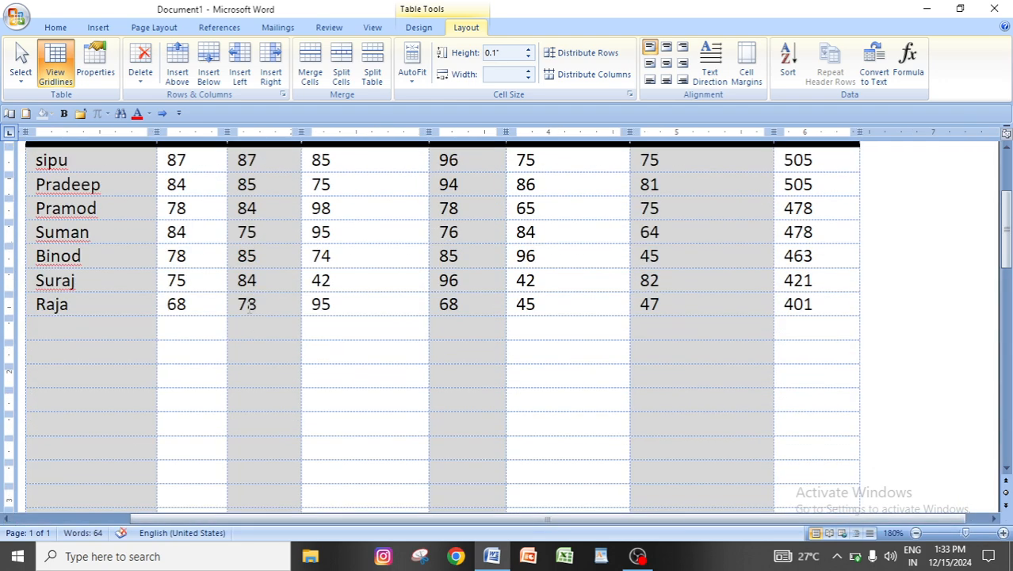
key("ctrl+z")
key("ctrl+z")
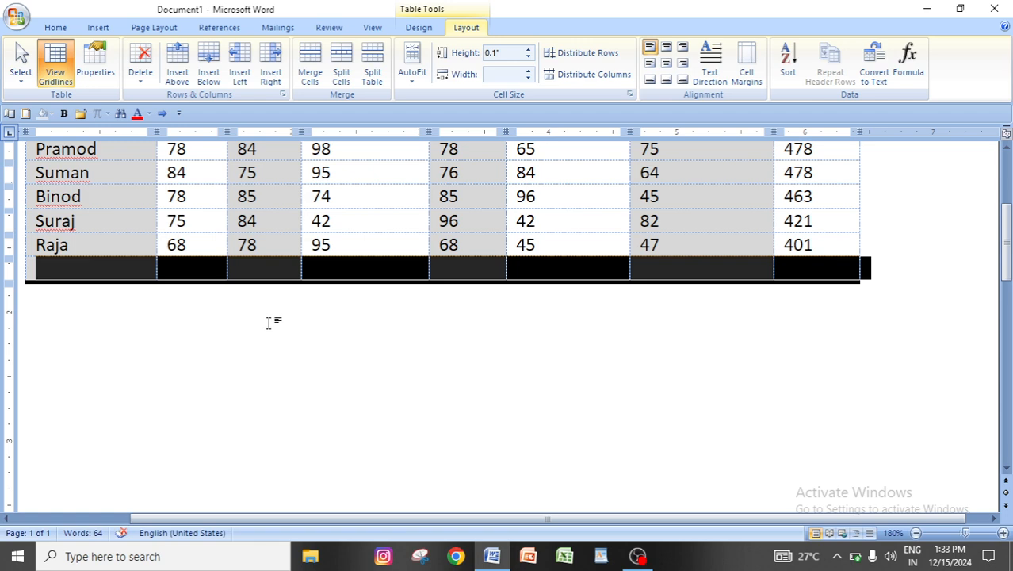
scroll(355, 379, "up", 3)
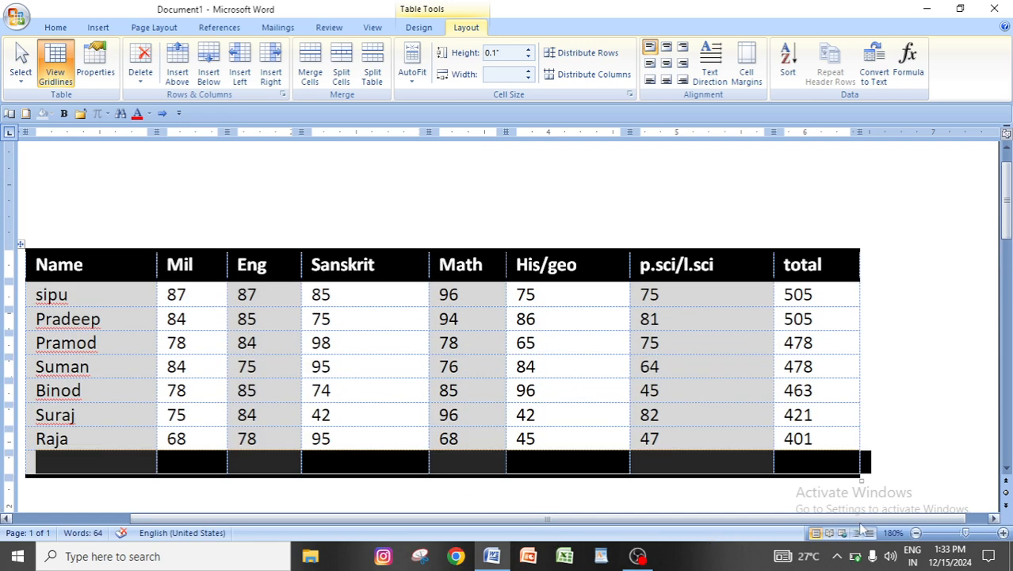
left_click(916, 533)
left_click(915, 532)
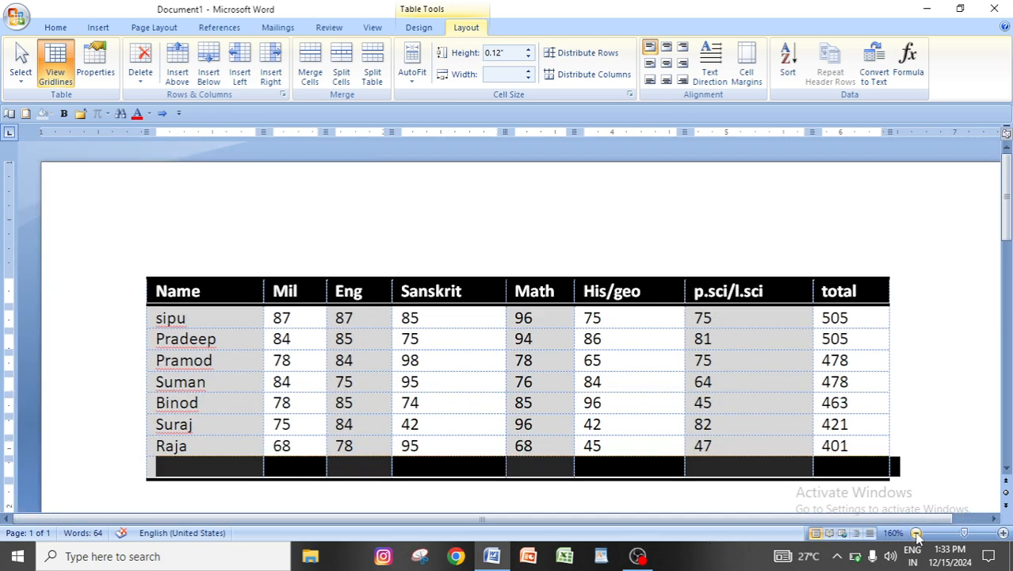
left_click(915, 533)
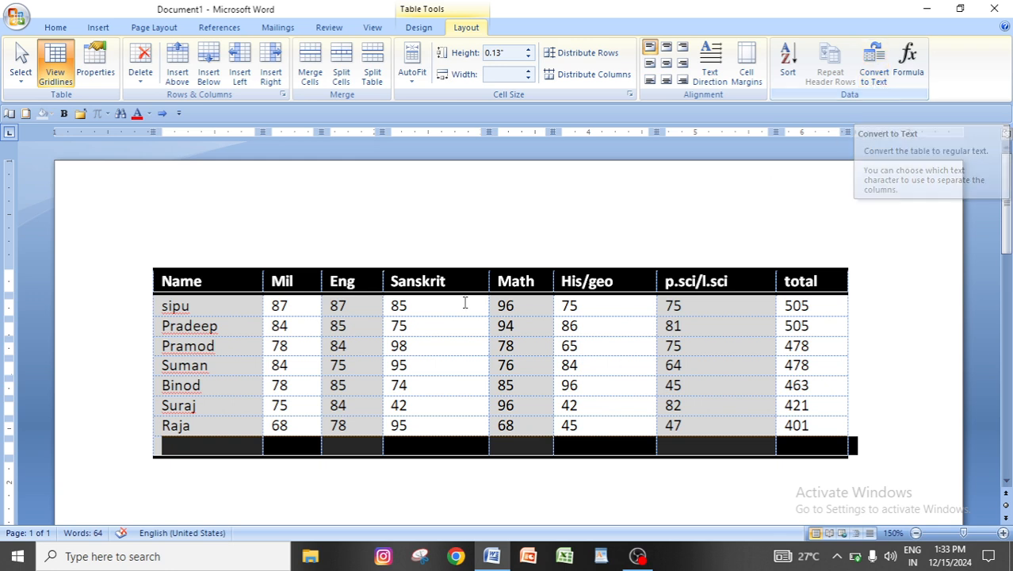
Step: Convert the whole marks table to text separated by paragraph marks, look over the resulting list, and undo the conversion
left_click(425, 381)
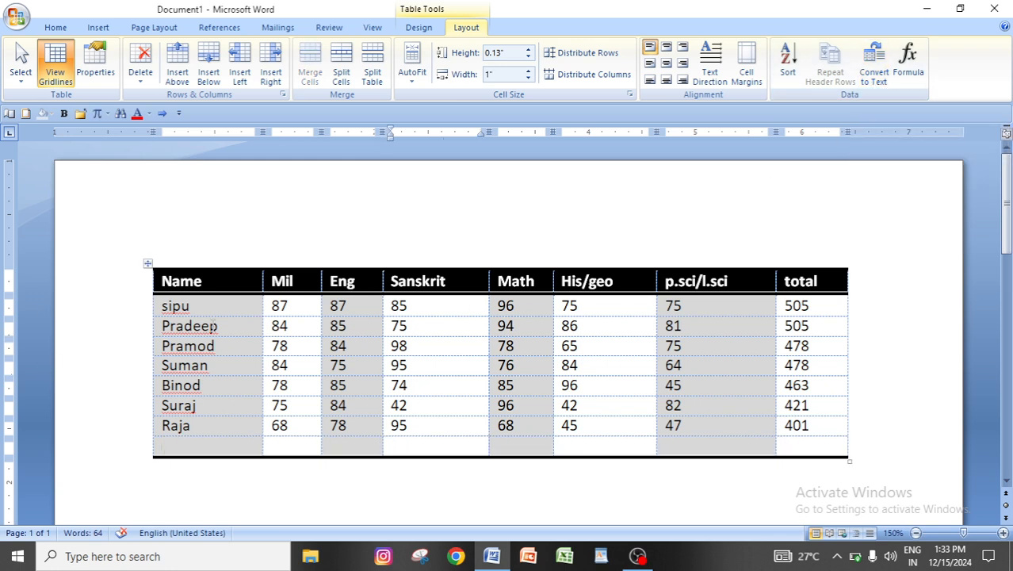
left_click(148, 265)
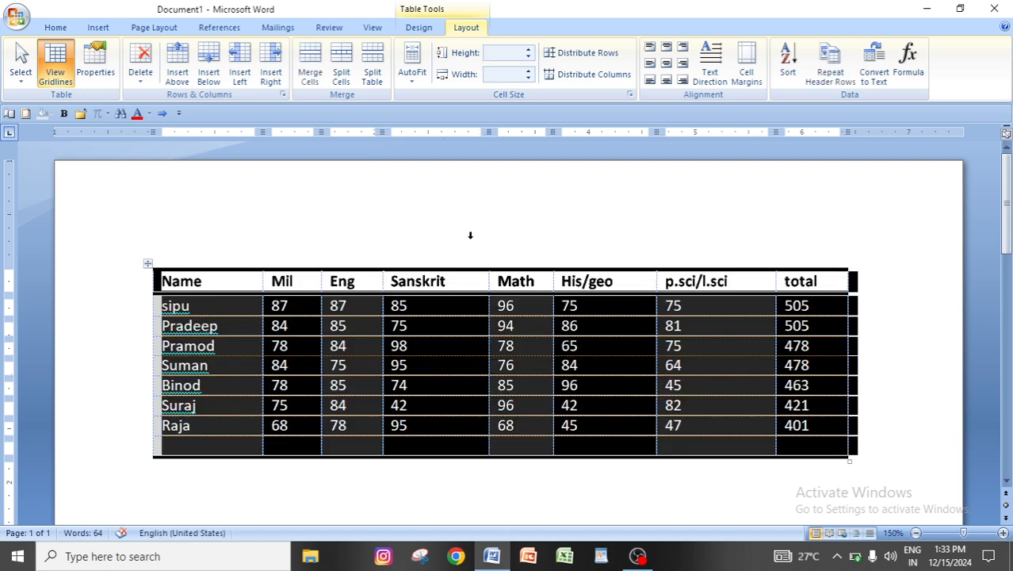
left_click(873, 73)
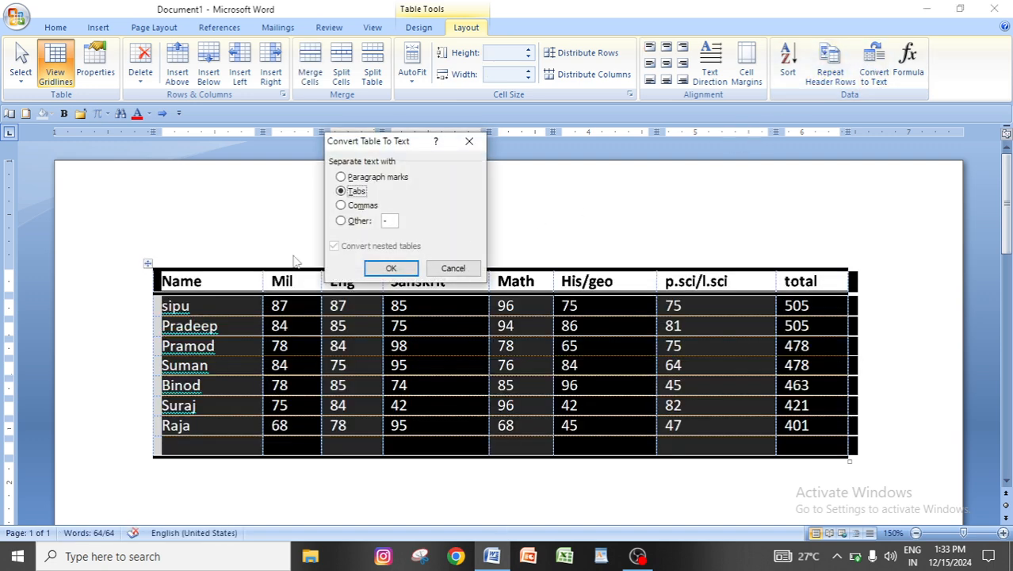
left_click(382, 177)
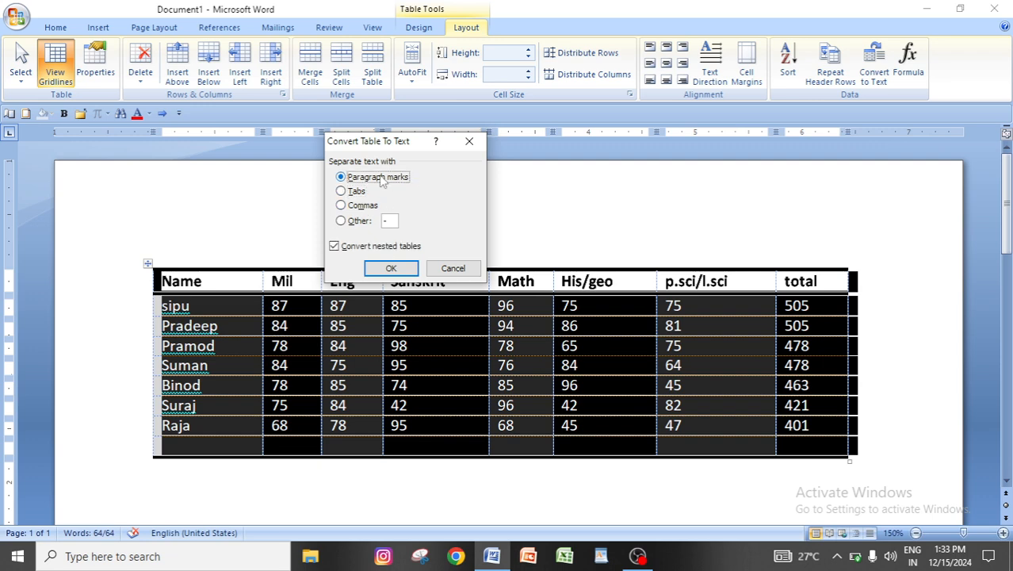
left_click(388, 267)
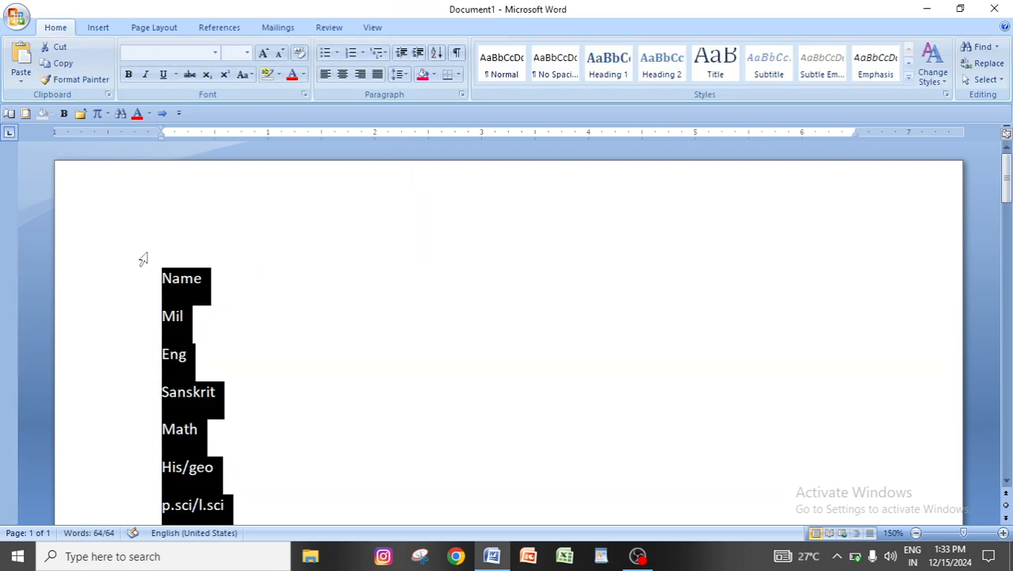
scroll(261, 367, "down", 2)
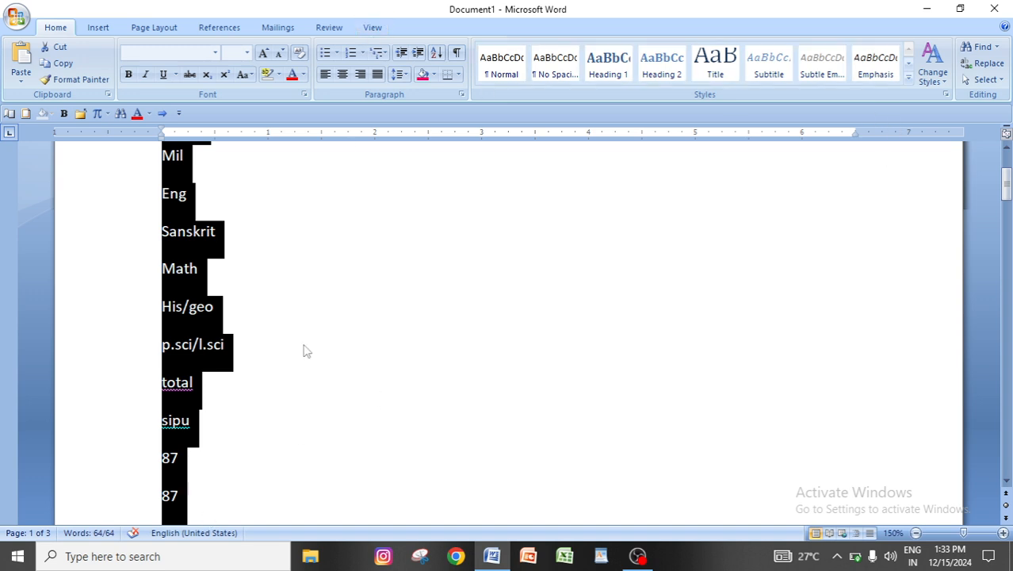
scroll(303, 350, "up", 2)
key("ctrl+z")
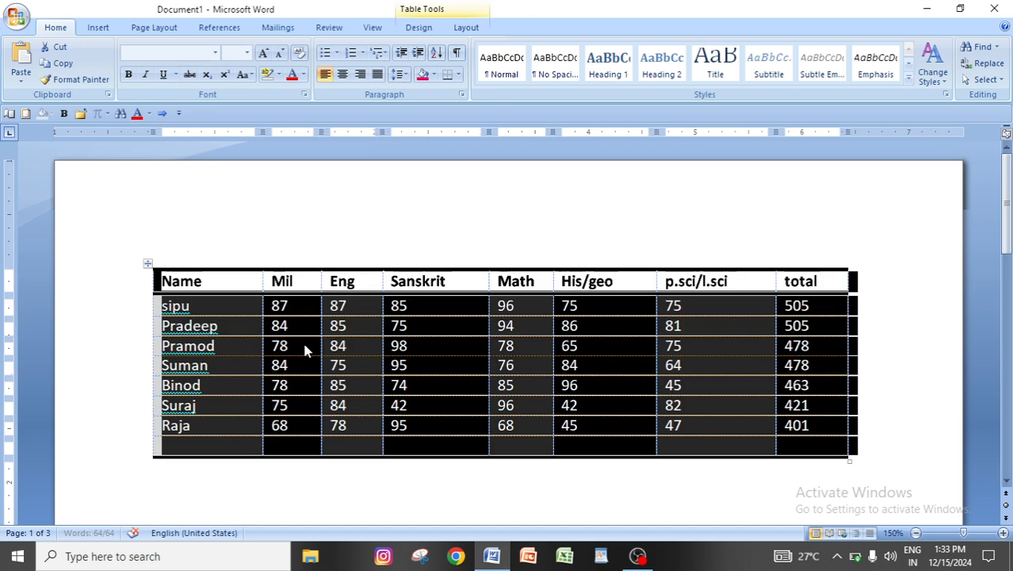
Step: Convert the selected marks table to text separated by tabs and undo the conversion
left_click(466, 27)
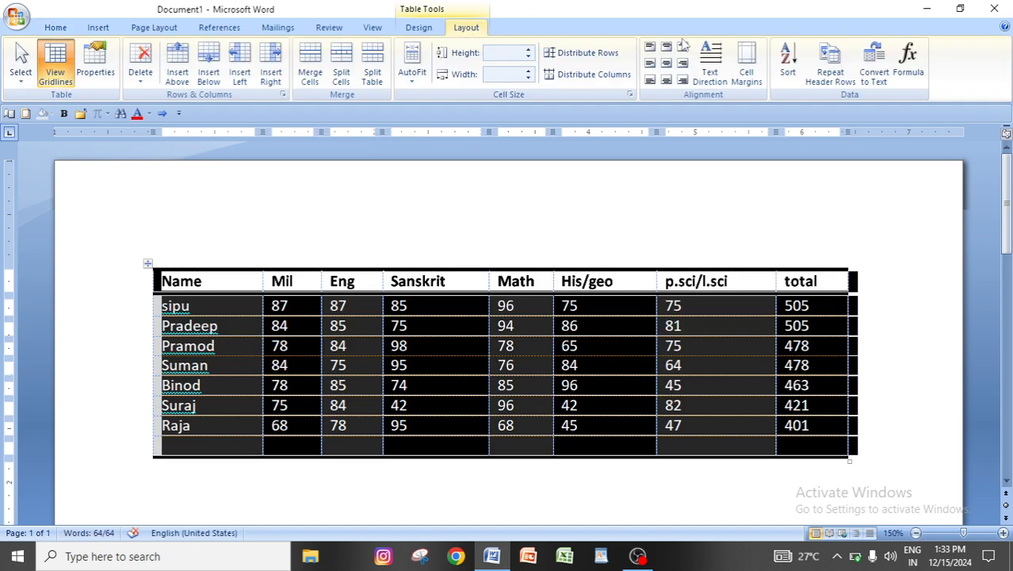
left_click(874, 72)
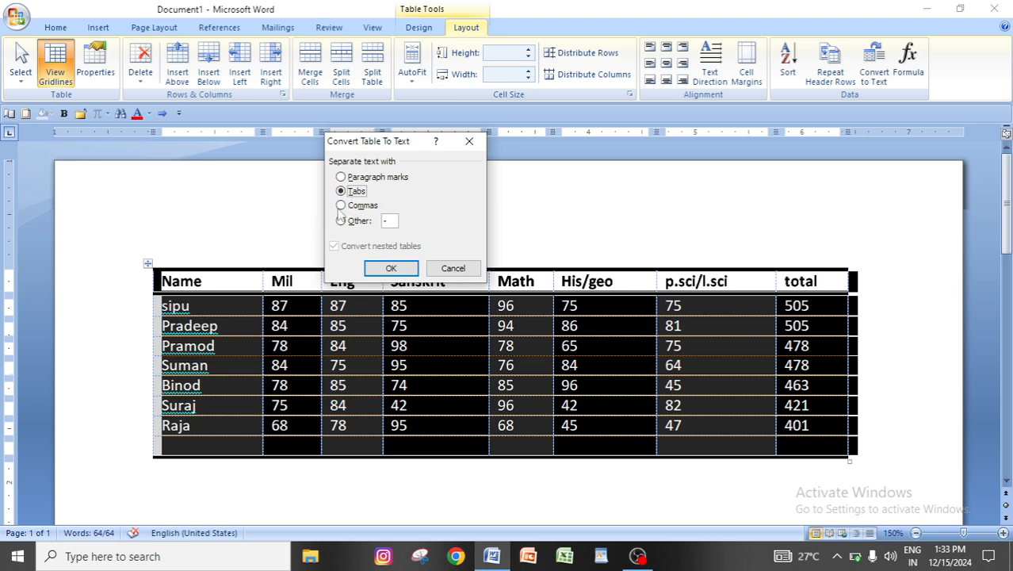
left_click(391, 268)
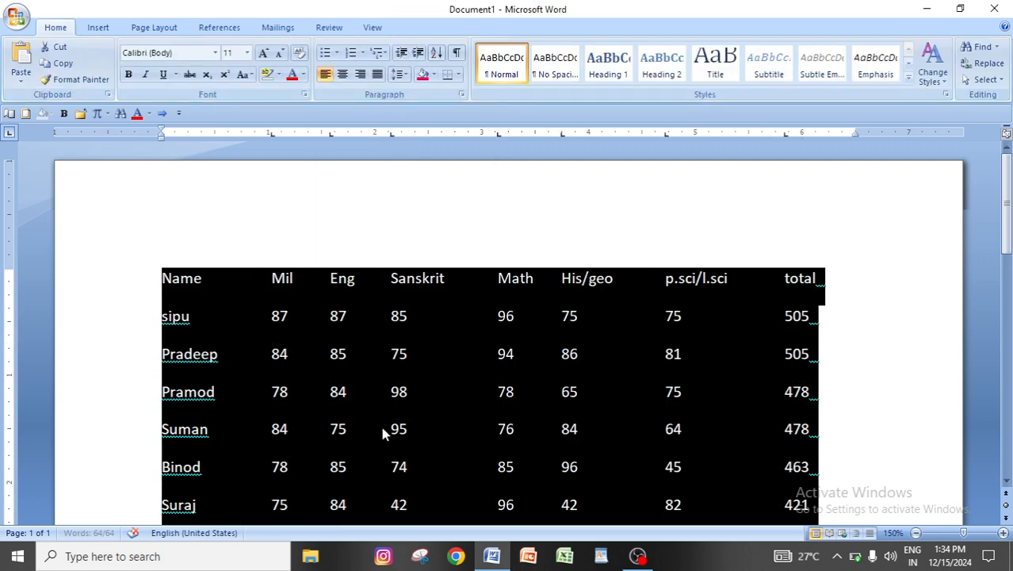
left_click(499, 392)
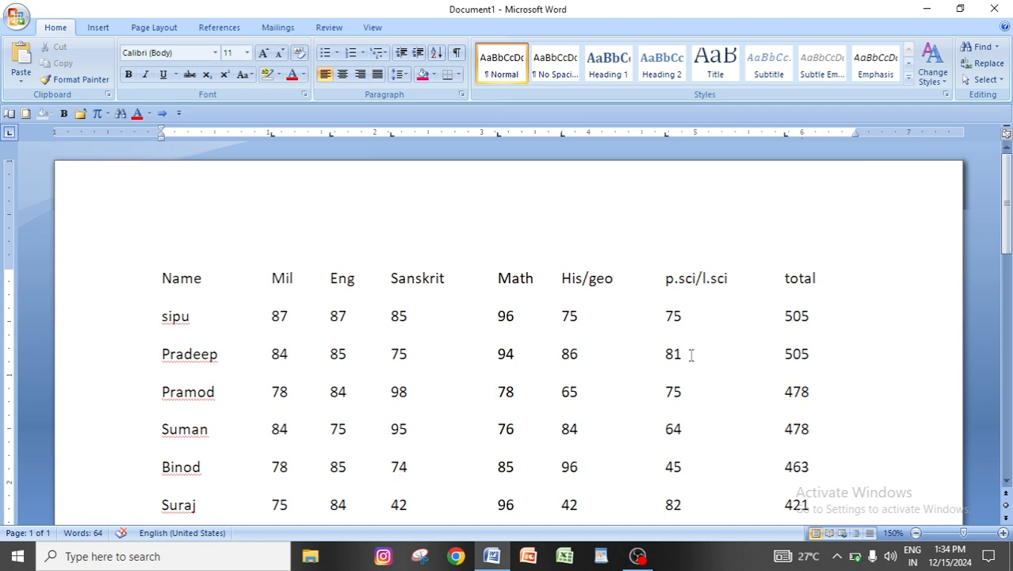
key("ctrl+z")
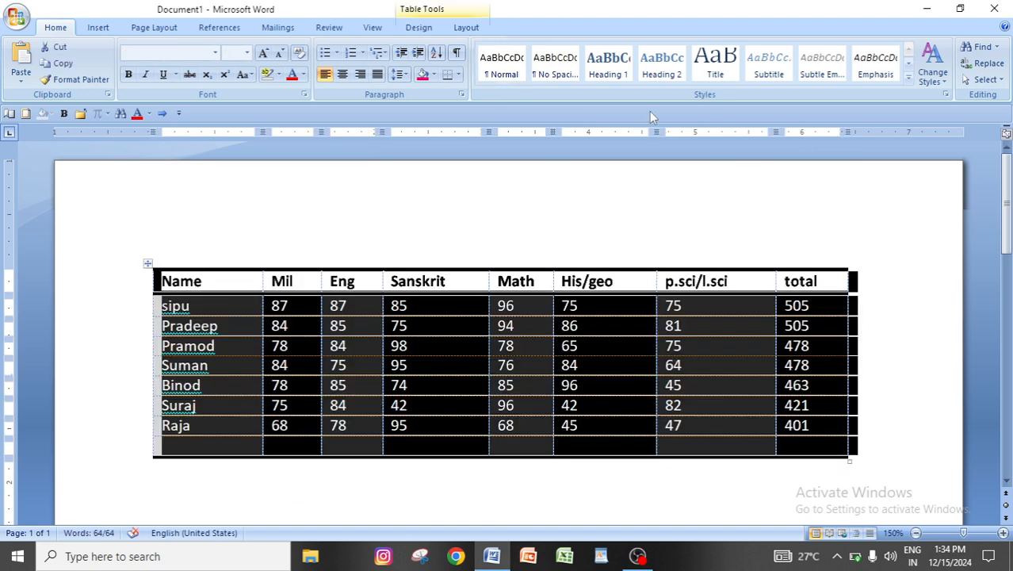
Step: Convert the selected marks table to text separated by commas and undo the conversion
left_click(466, 27)
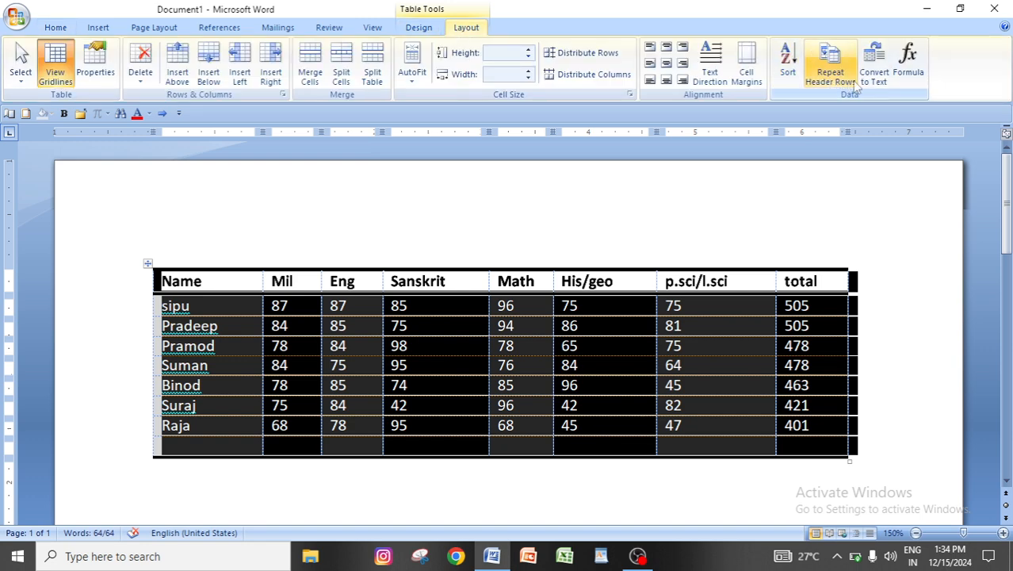
left_click(871, 70)
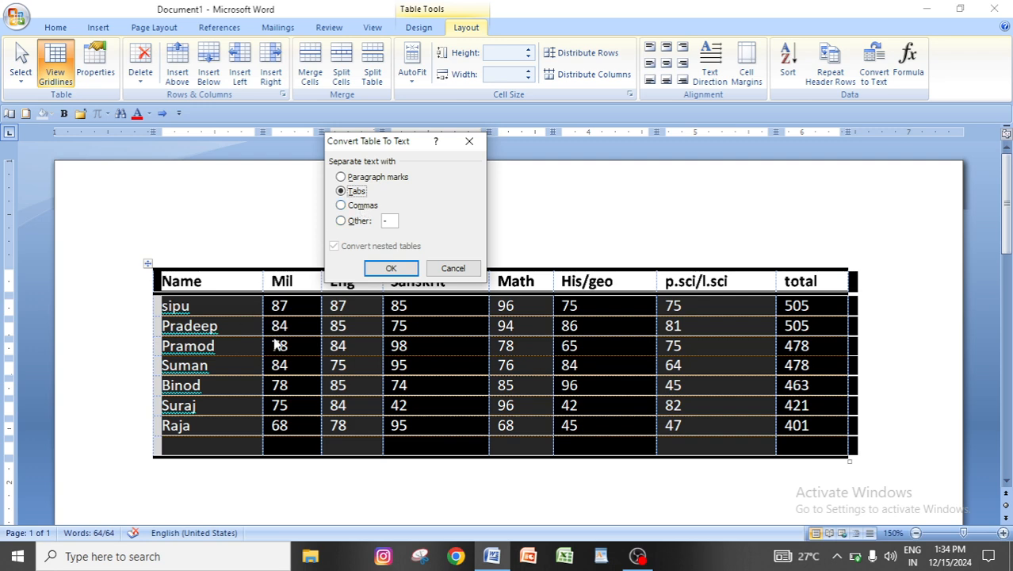
left_click(356, 211)
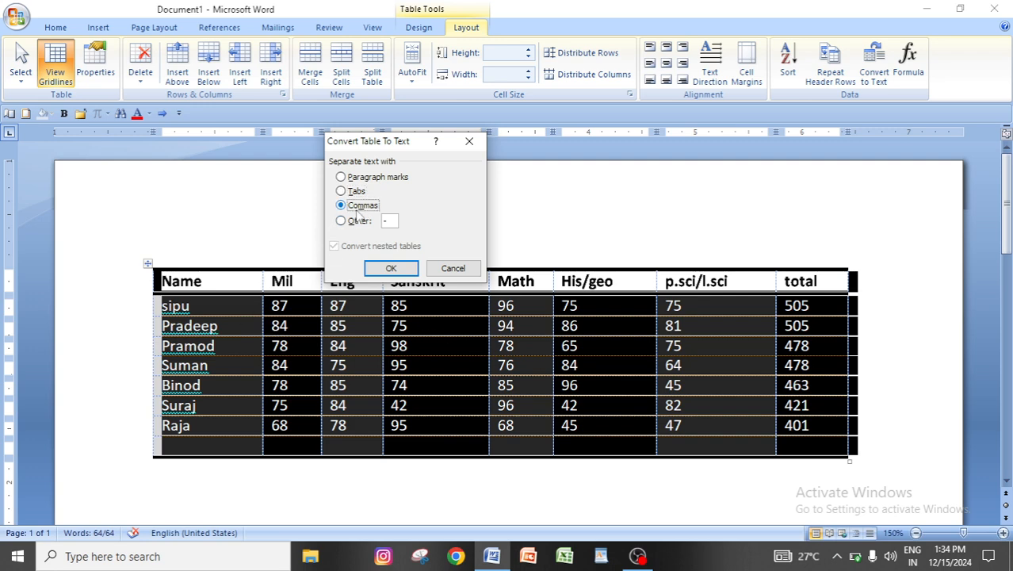
left_click(391, 268)
left_click(511, 430)
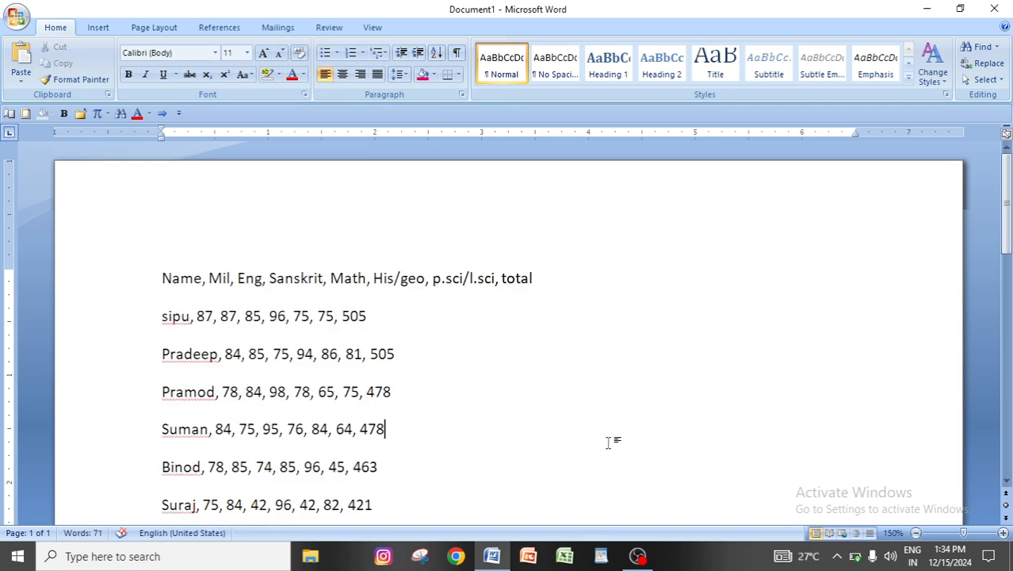
key("ctrl+z")
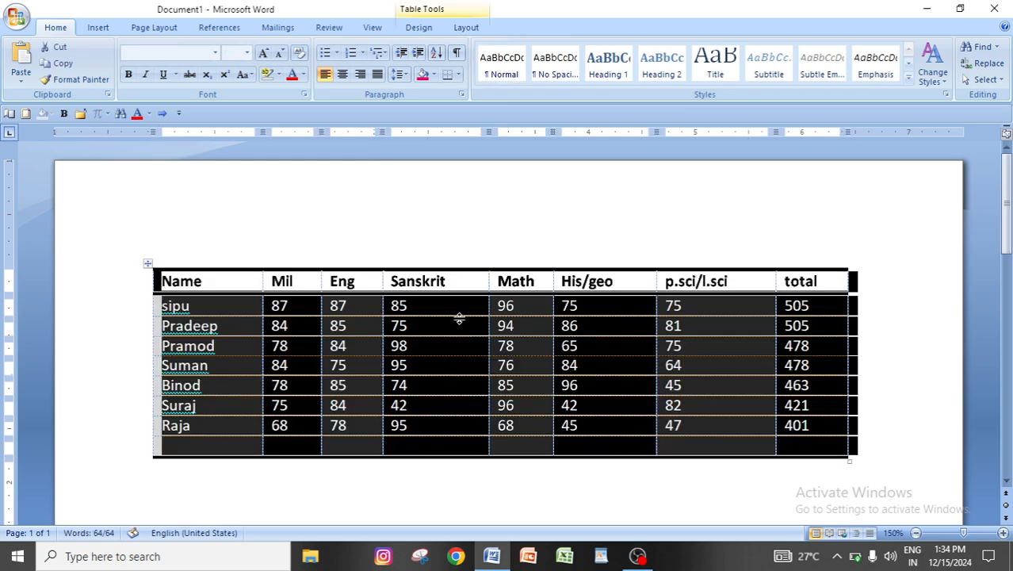
Step: Convert the selected marks table to text using the other separator "-", review the lines, and undo the conversion
left_click(467, 28)
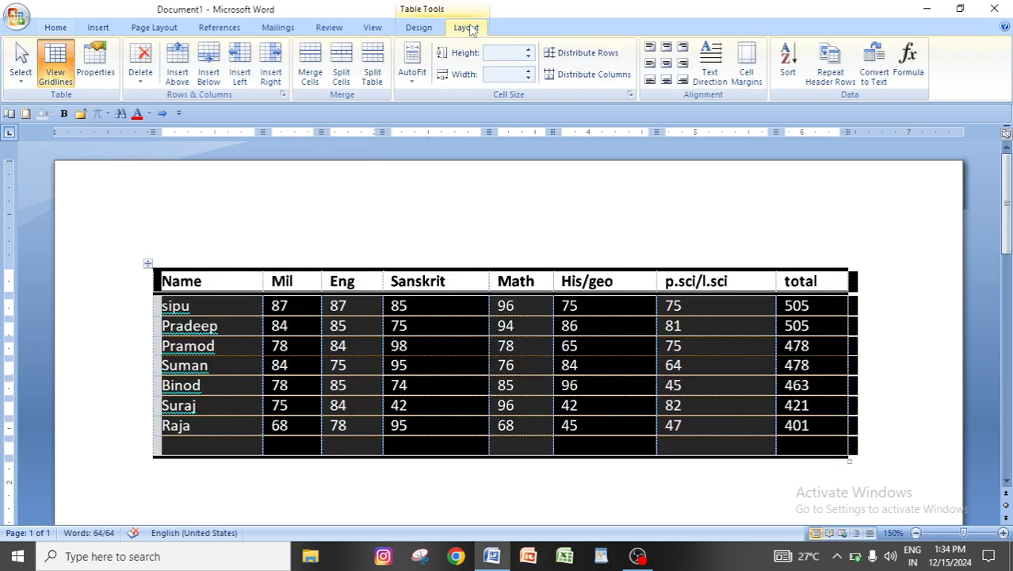
left_click(872, 64)
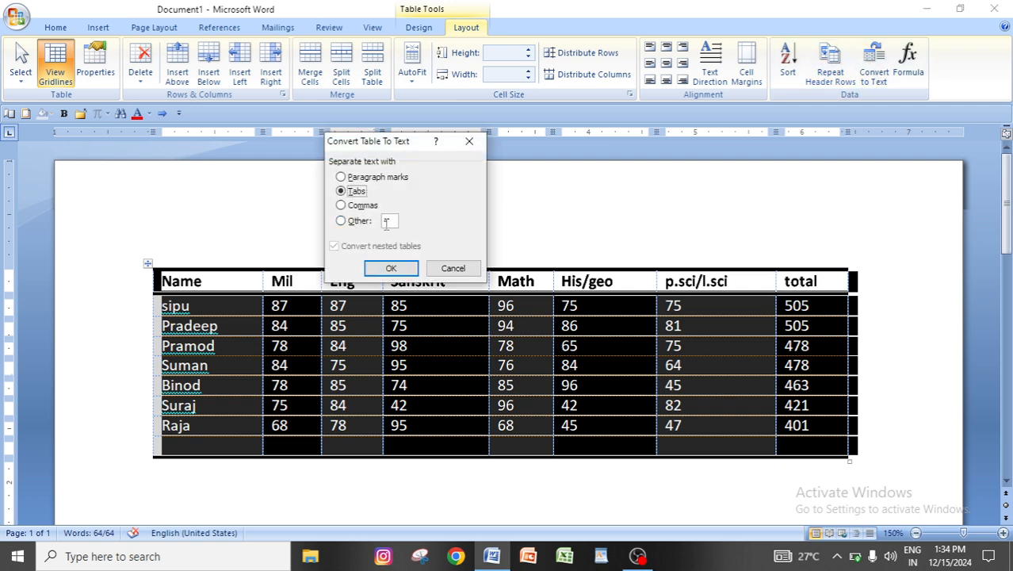
left_click(341, 220)
left_click(390, 268)
left_click(477, 389)
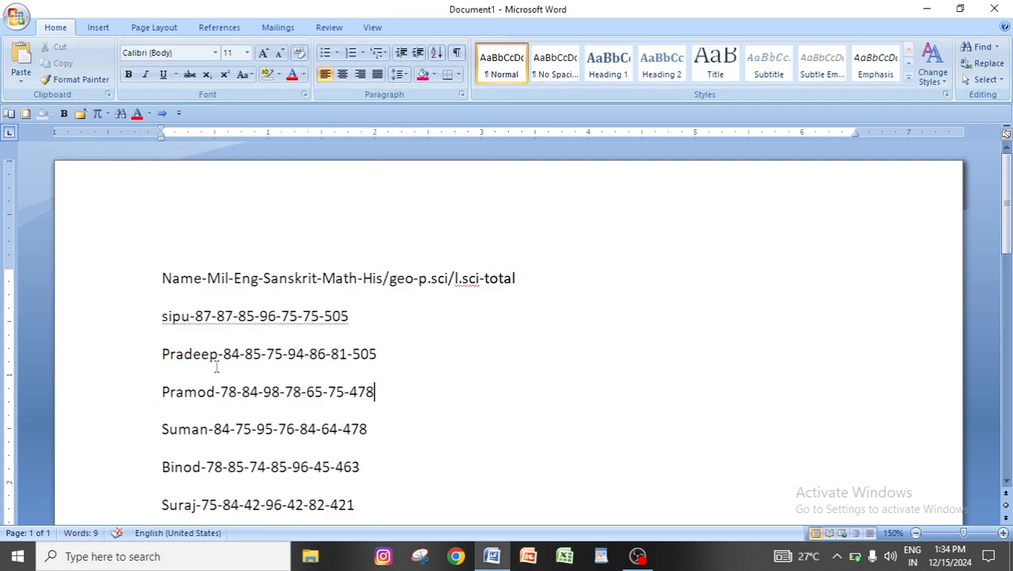
scroll(393, 428, "down", 3)
scroll(393, 427, "down", 3)
scroll(307, 371, "up", 5)
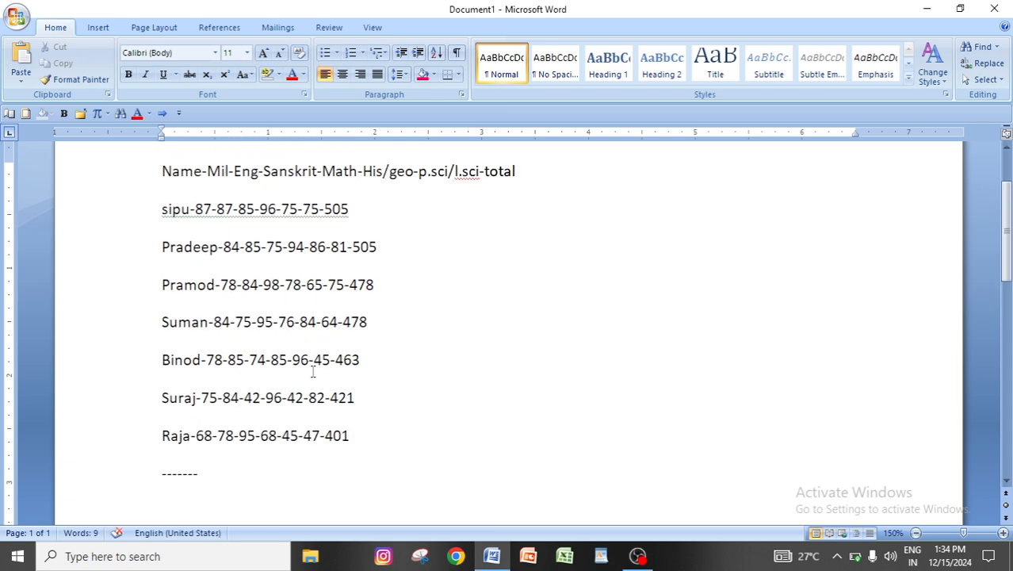
key("ctrl+z")
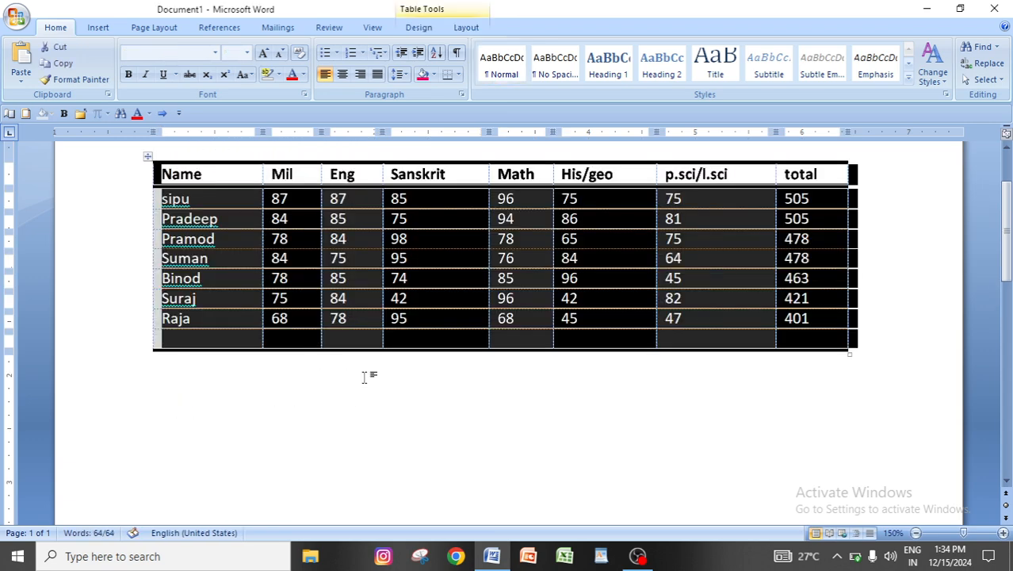
left_click(469, 28)
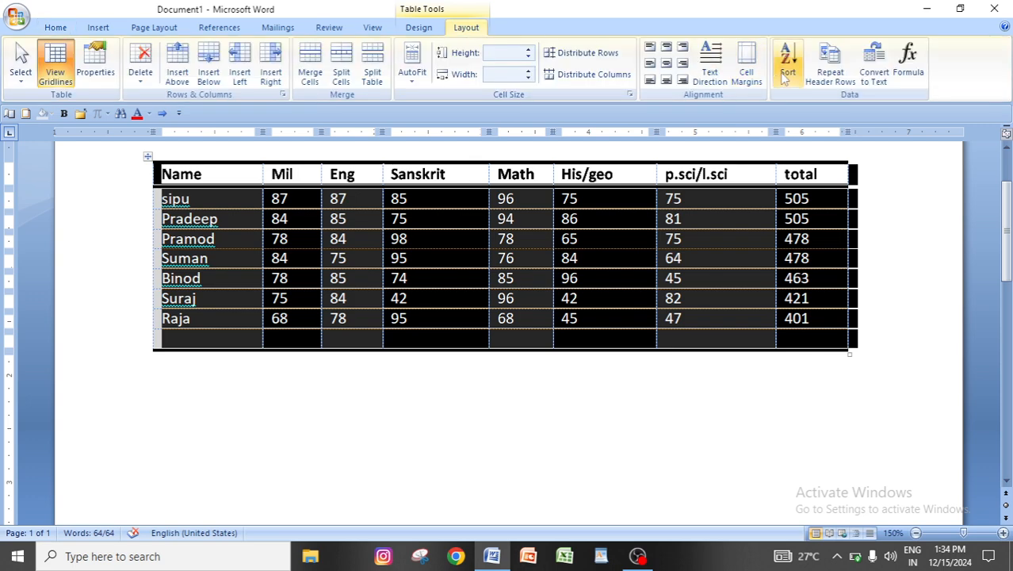
Step: Review the separator options for converting the marks table to text, cancel the conversion, and deselect the table
left_click(874, 73)
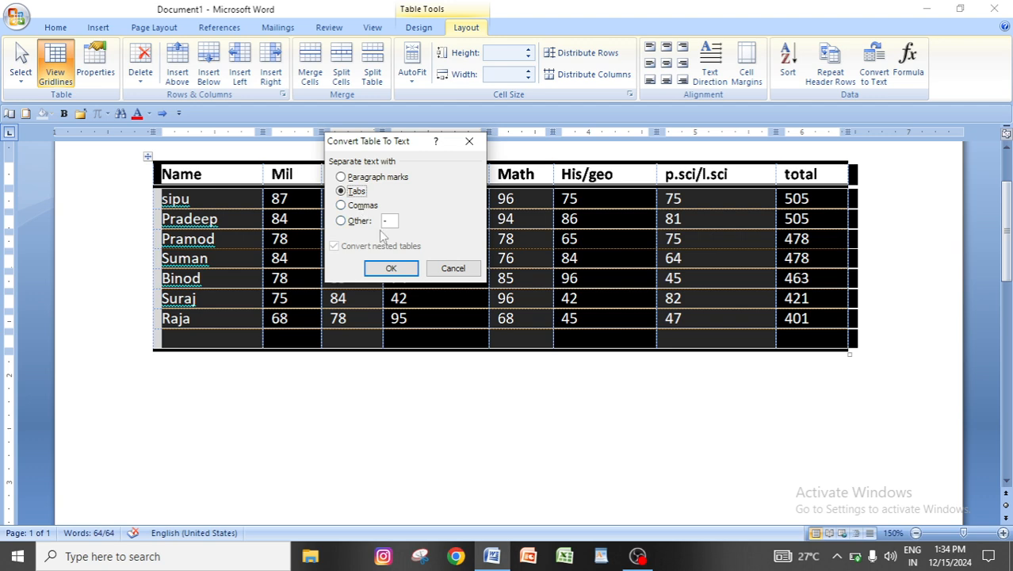
left_click(468, 141)
scroll(579, 261, "up", 3)
left_click(602, 369)
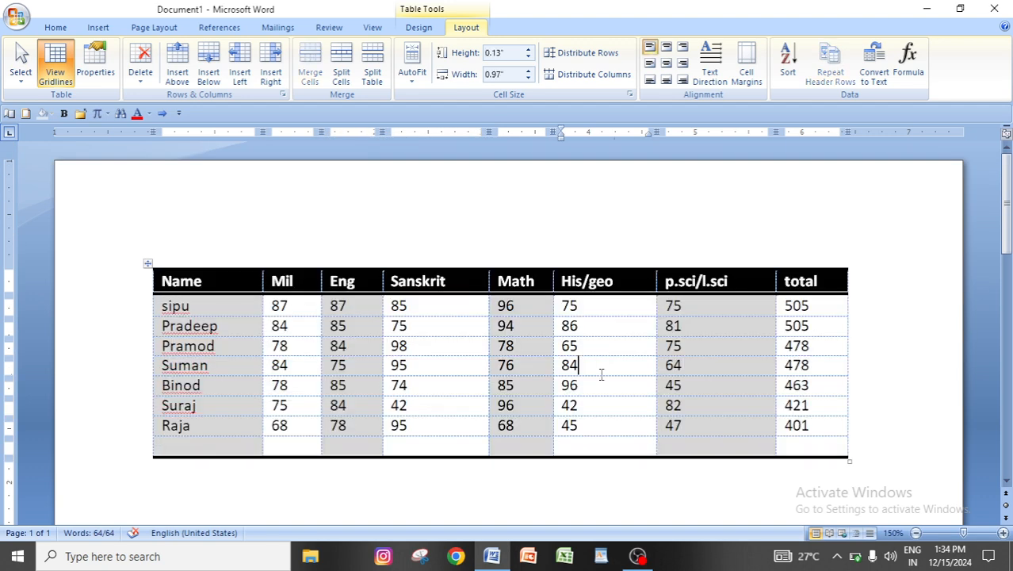
Step: Insert the formula =SUM(ABOVE) in the empty last-row cell of the Mil column and undo it
left_click(294, 445)
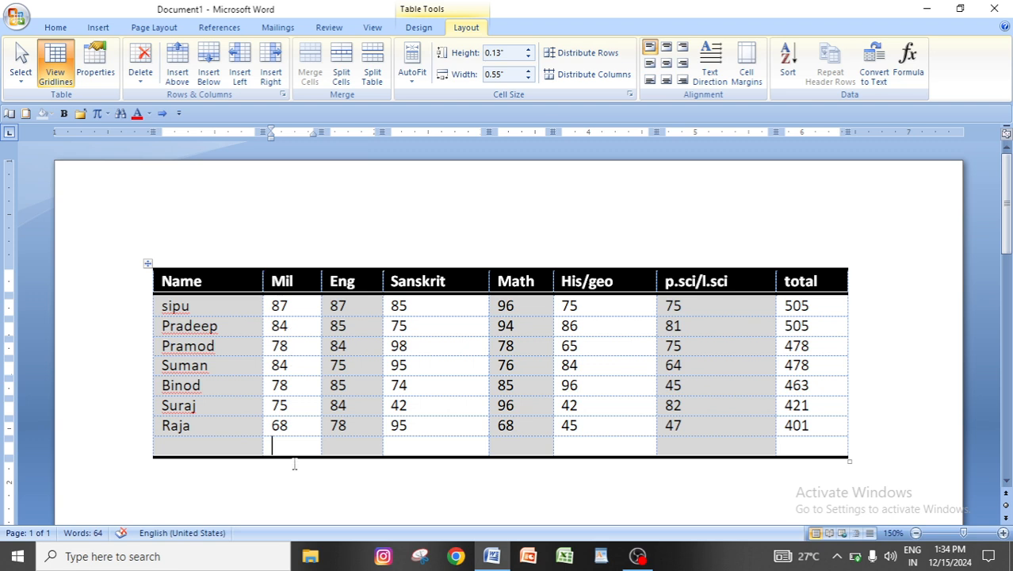
left_click(910, 72)
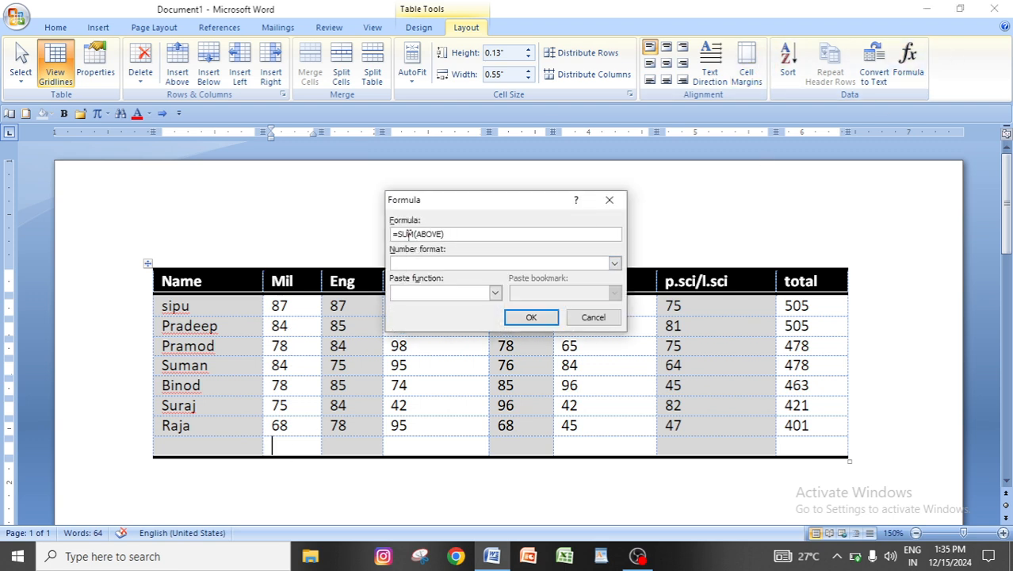
left_click(530, 317)
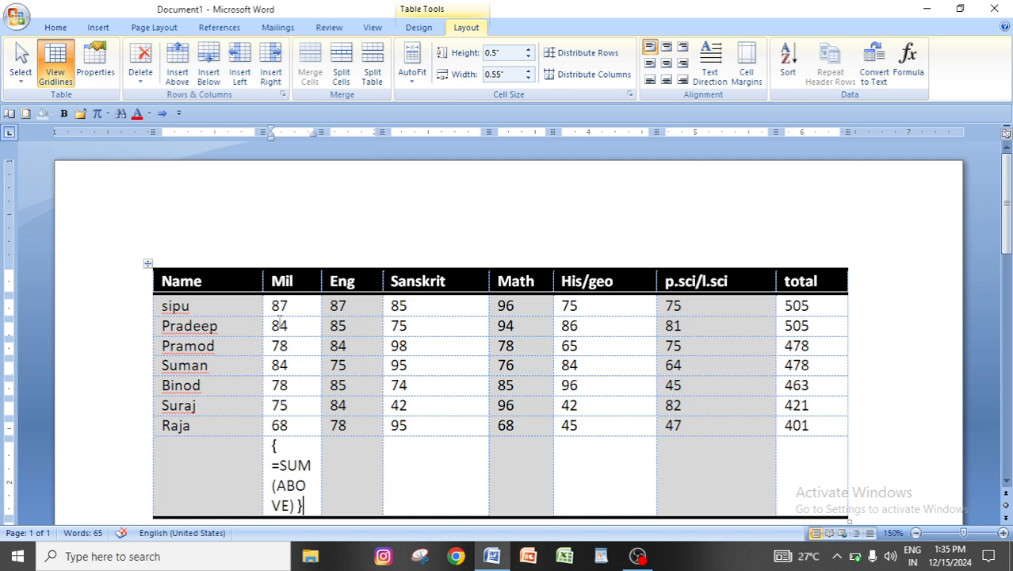
key("ctrl+z")
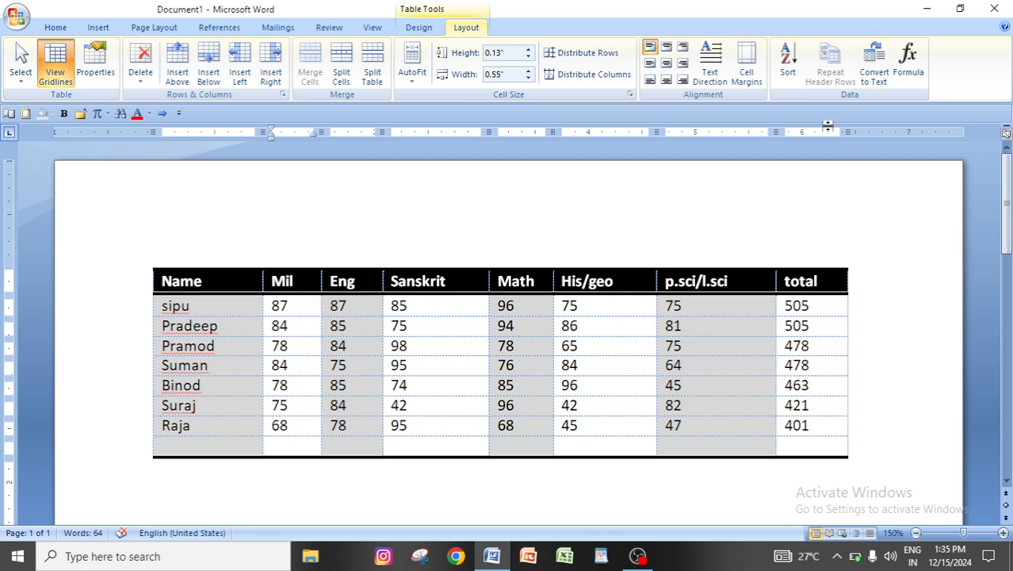
Step: Check the formula proposed for the first mark cell of the Eng column and cancel without inserting it
left_click(340, 306)
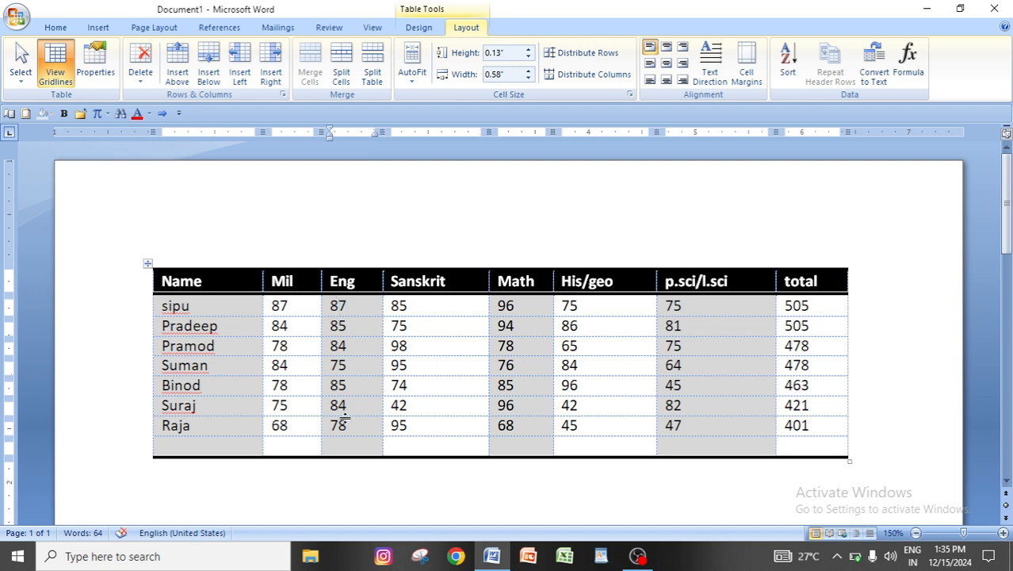
left_click(907, 63)
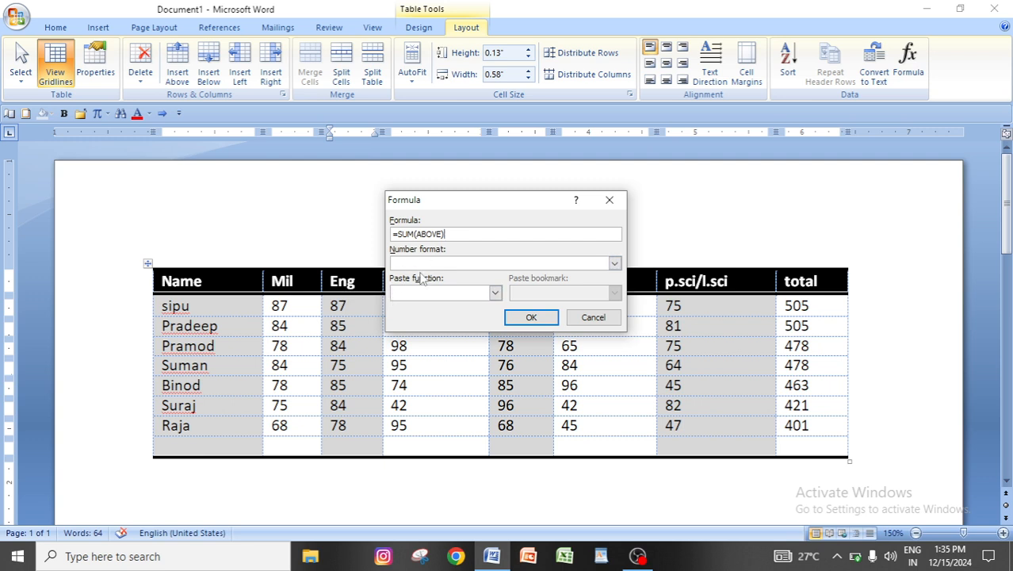
left_click(610, 200)
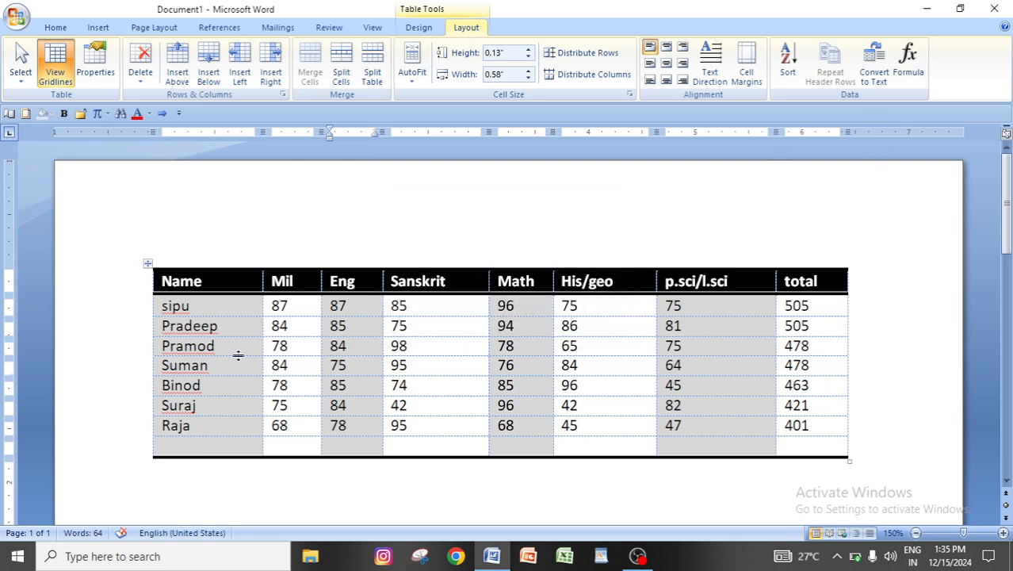
Step: Browse the functions available for a formula in the first Mil mark cell and cancel without inserting one
left_click(309, 302)
left_click(908, 64)
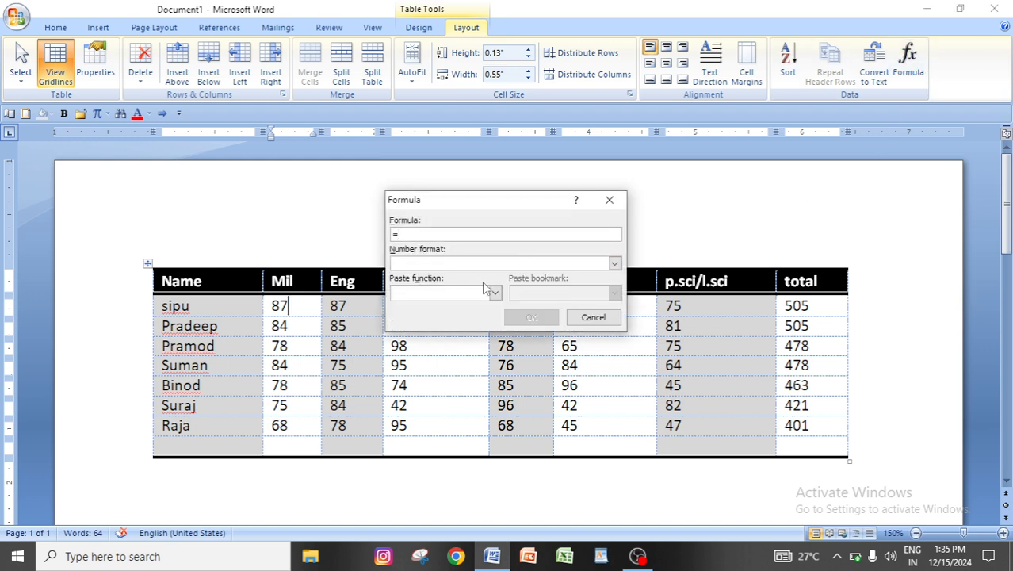
left_click(496, 294)
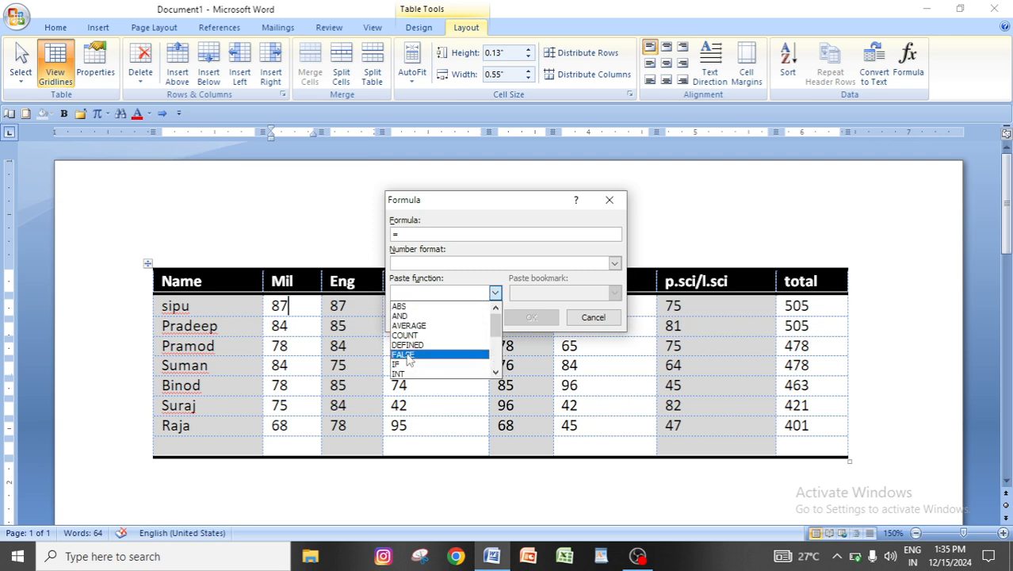
scroll(408, 369, "down", 4)
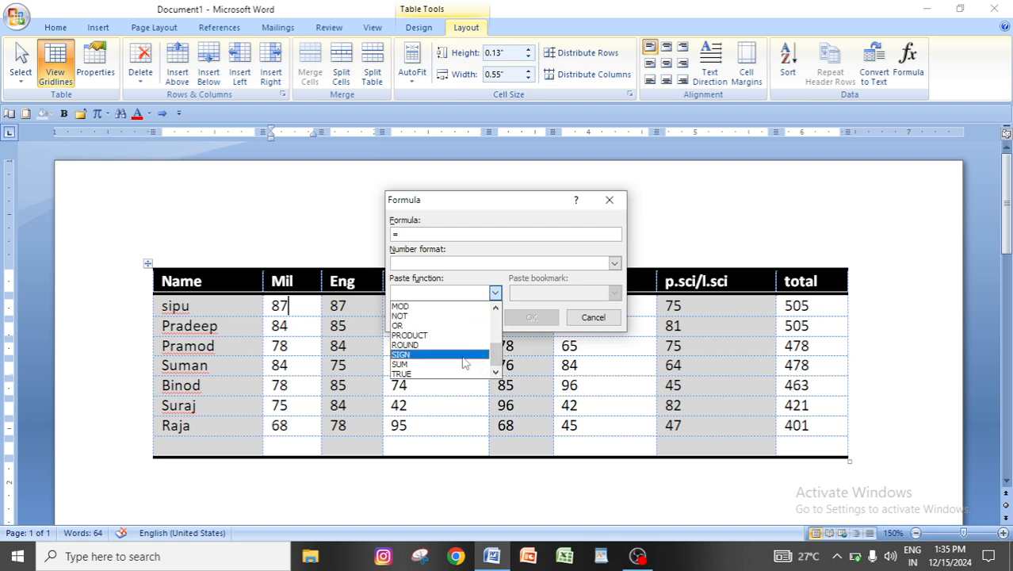
left_click(624, 208)
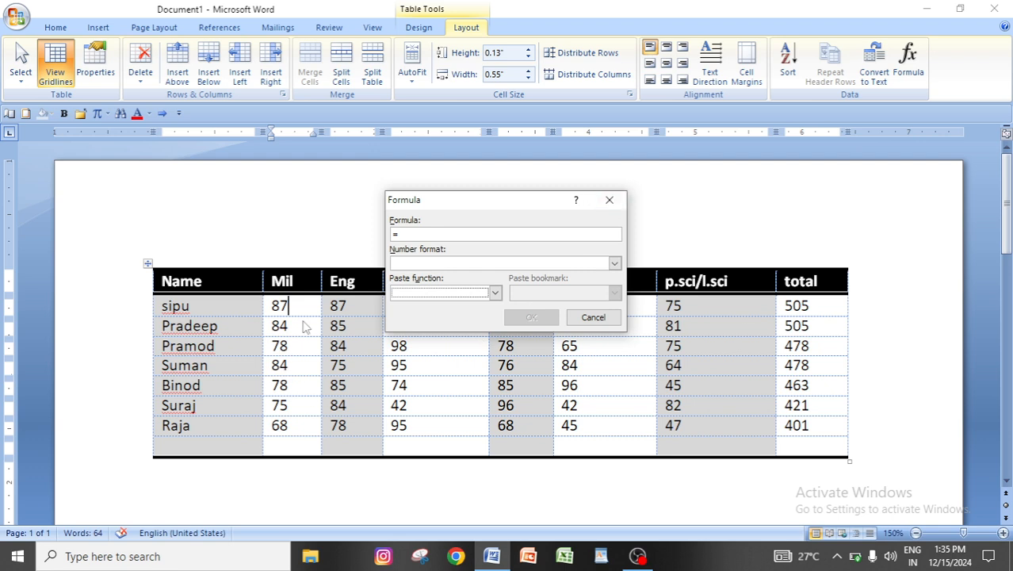
left_click(623, 207)
Step: Insert the formula =SUM(ABOVE) in the empty last-row cell of the His/geo column and undo it
left_click(606, 305)
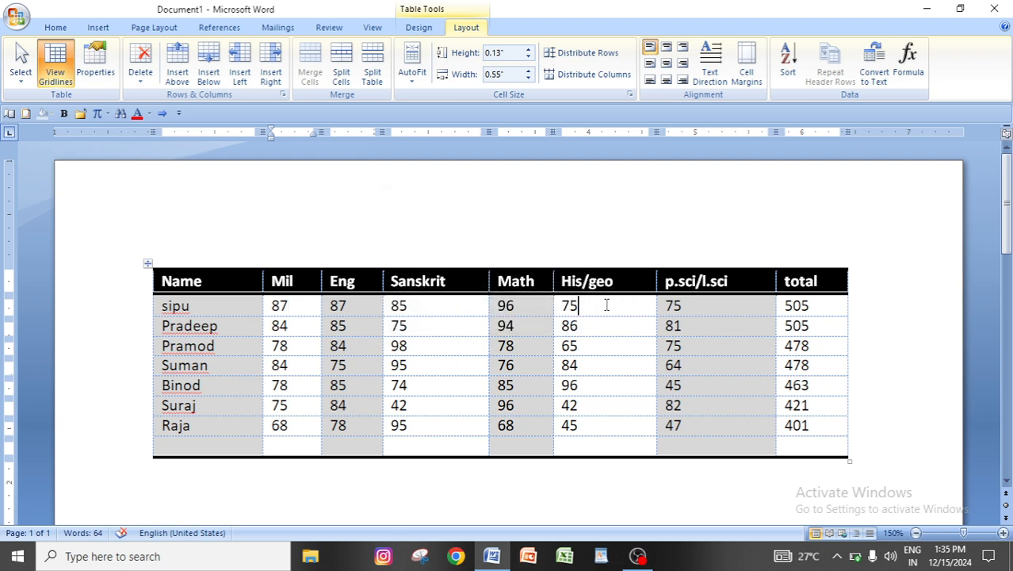
left_click(591, 428)
left_click(585, 448)
left_click(908, 63)
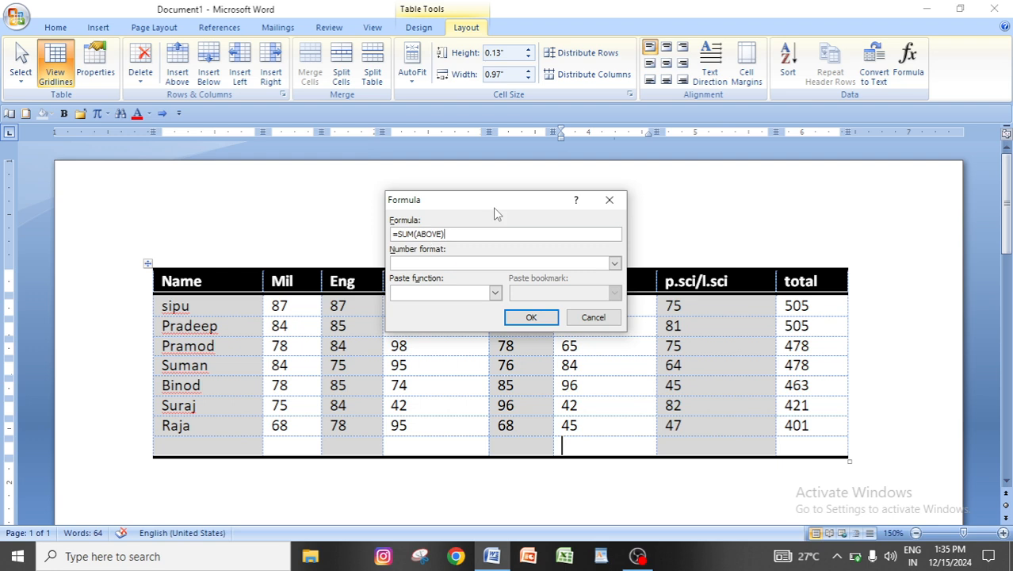
left_click_drag(492, 208, 384, 150)
left_click(423, 259)
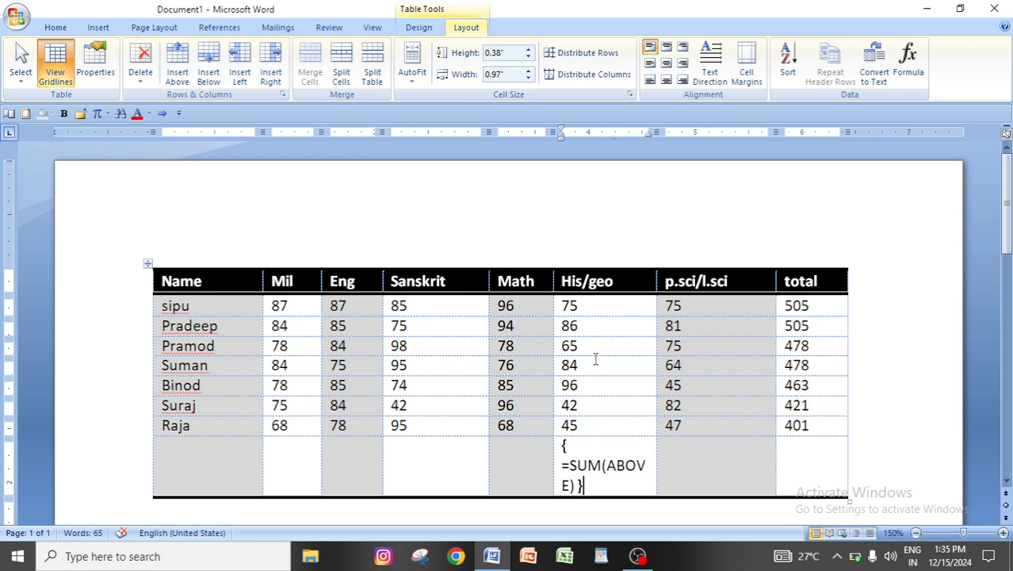
key("ctrl+z")
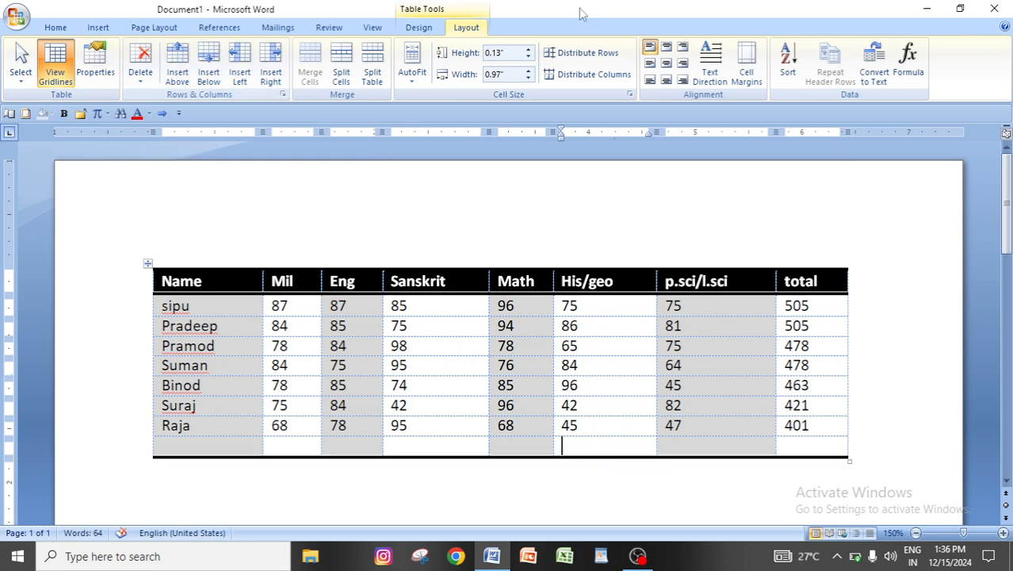
left_click(418, 28)
left_click(466, 28)
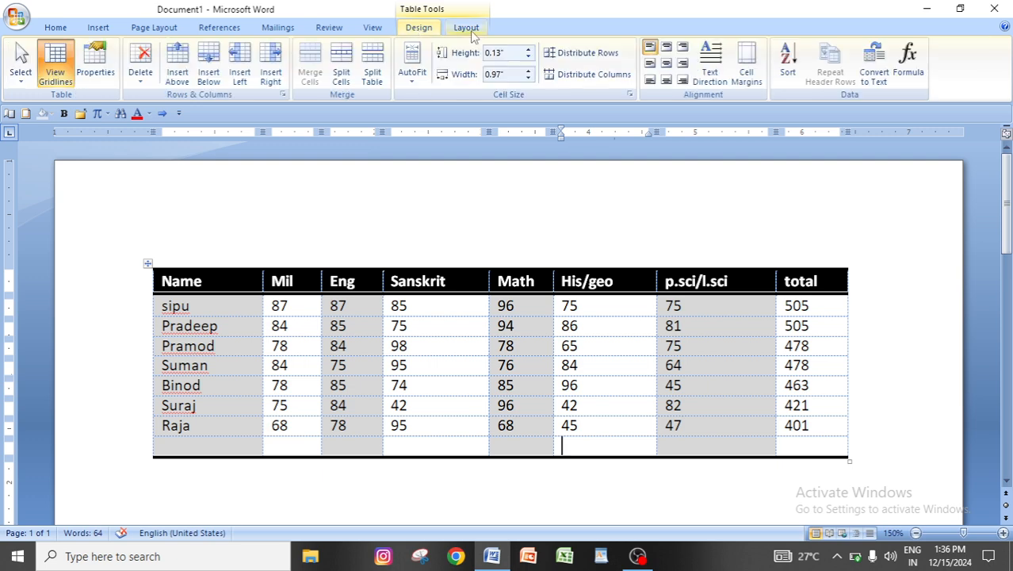